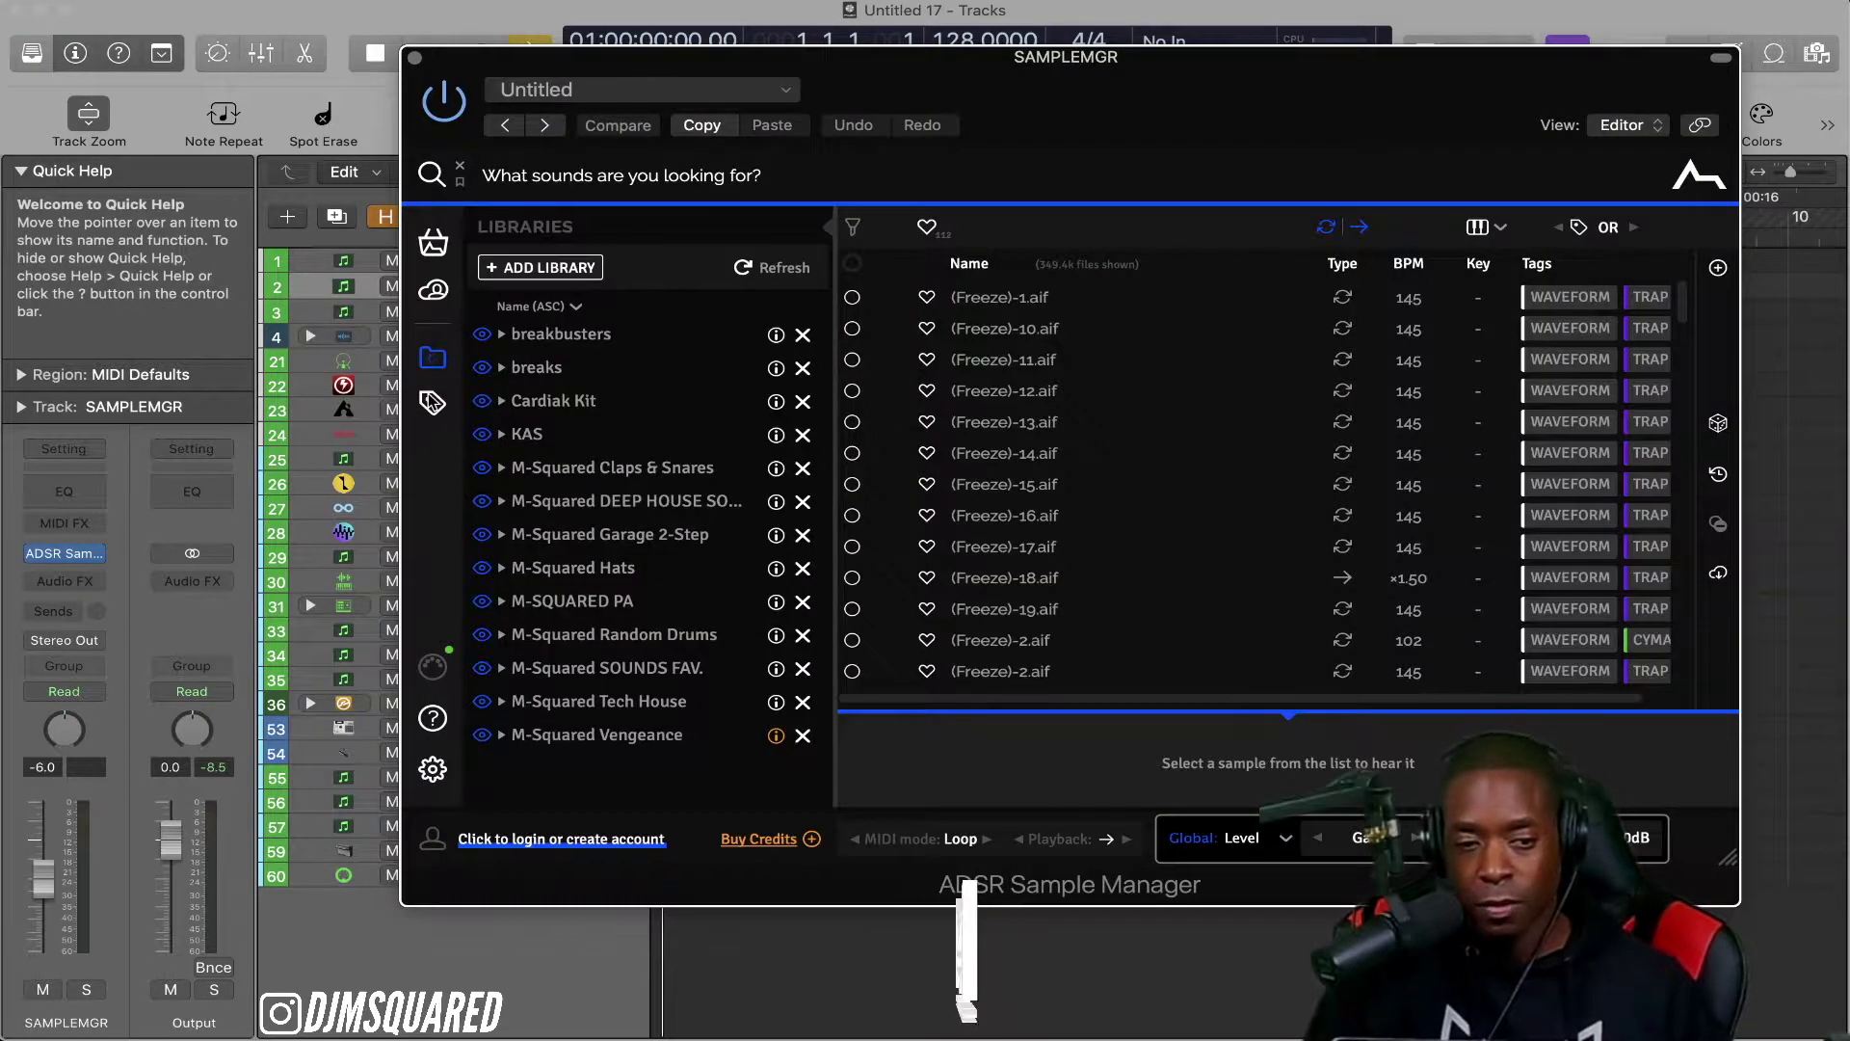
# Step: Browse the tag list in the sample manager and filter the samples by the Ride tag
pyautogui.click(433, 402)
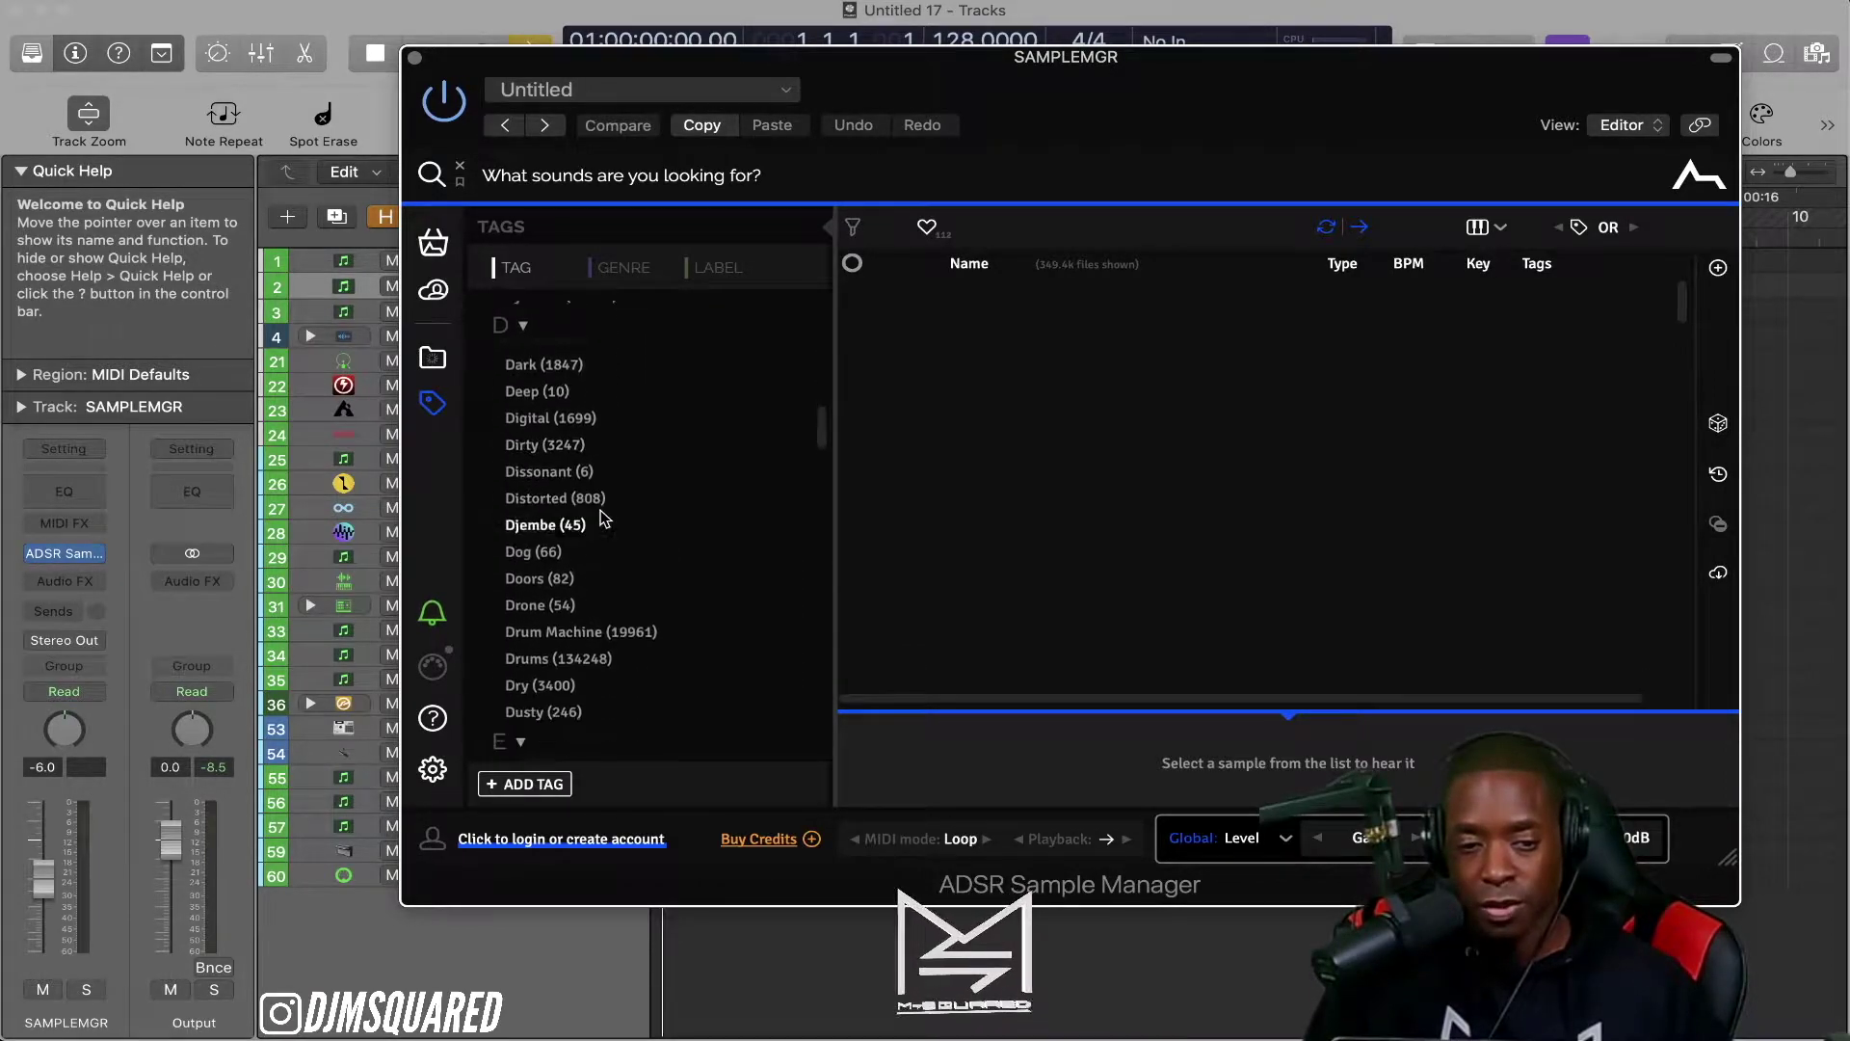
pyautogui.scroll(-15, 604, 519)
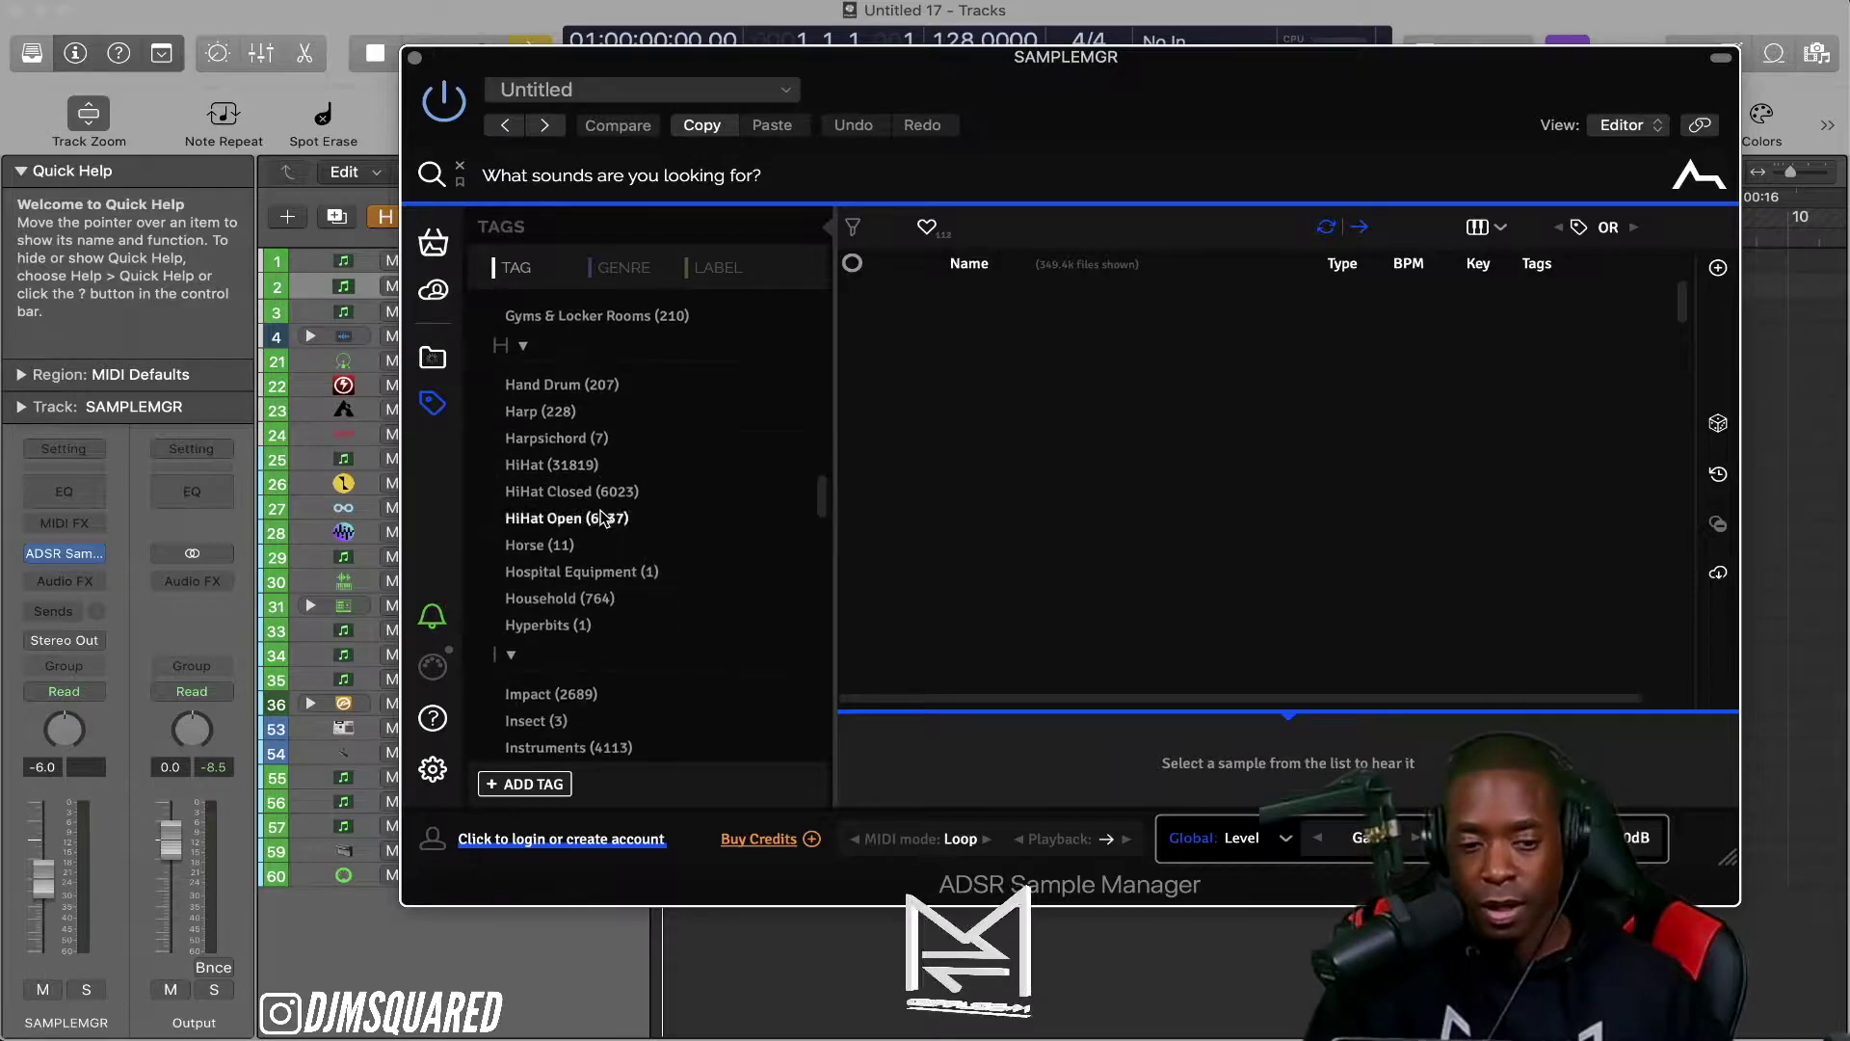
pyautogui.scroll(-10, 604, 519)
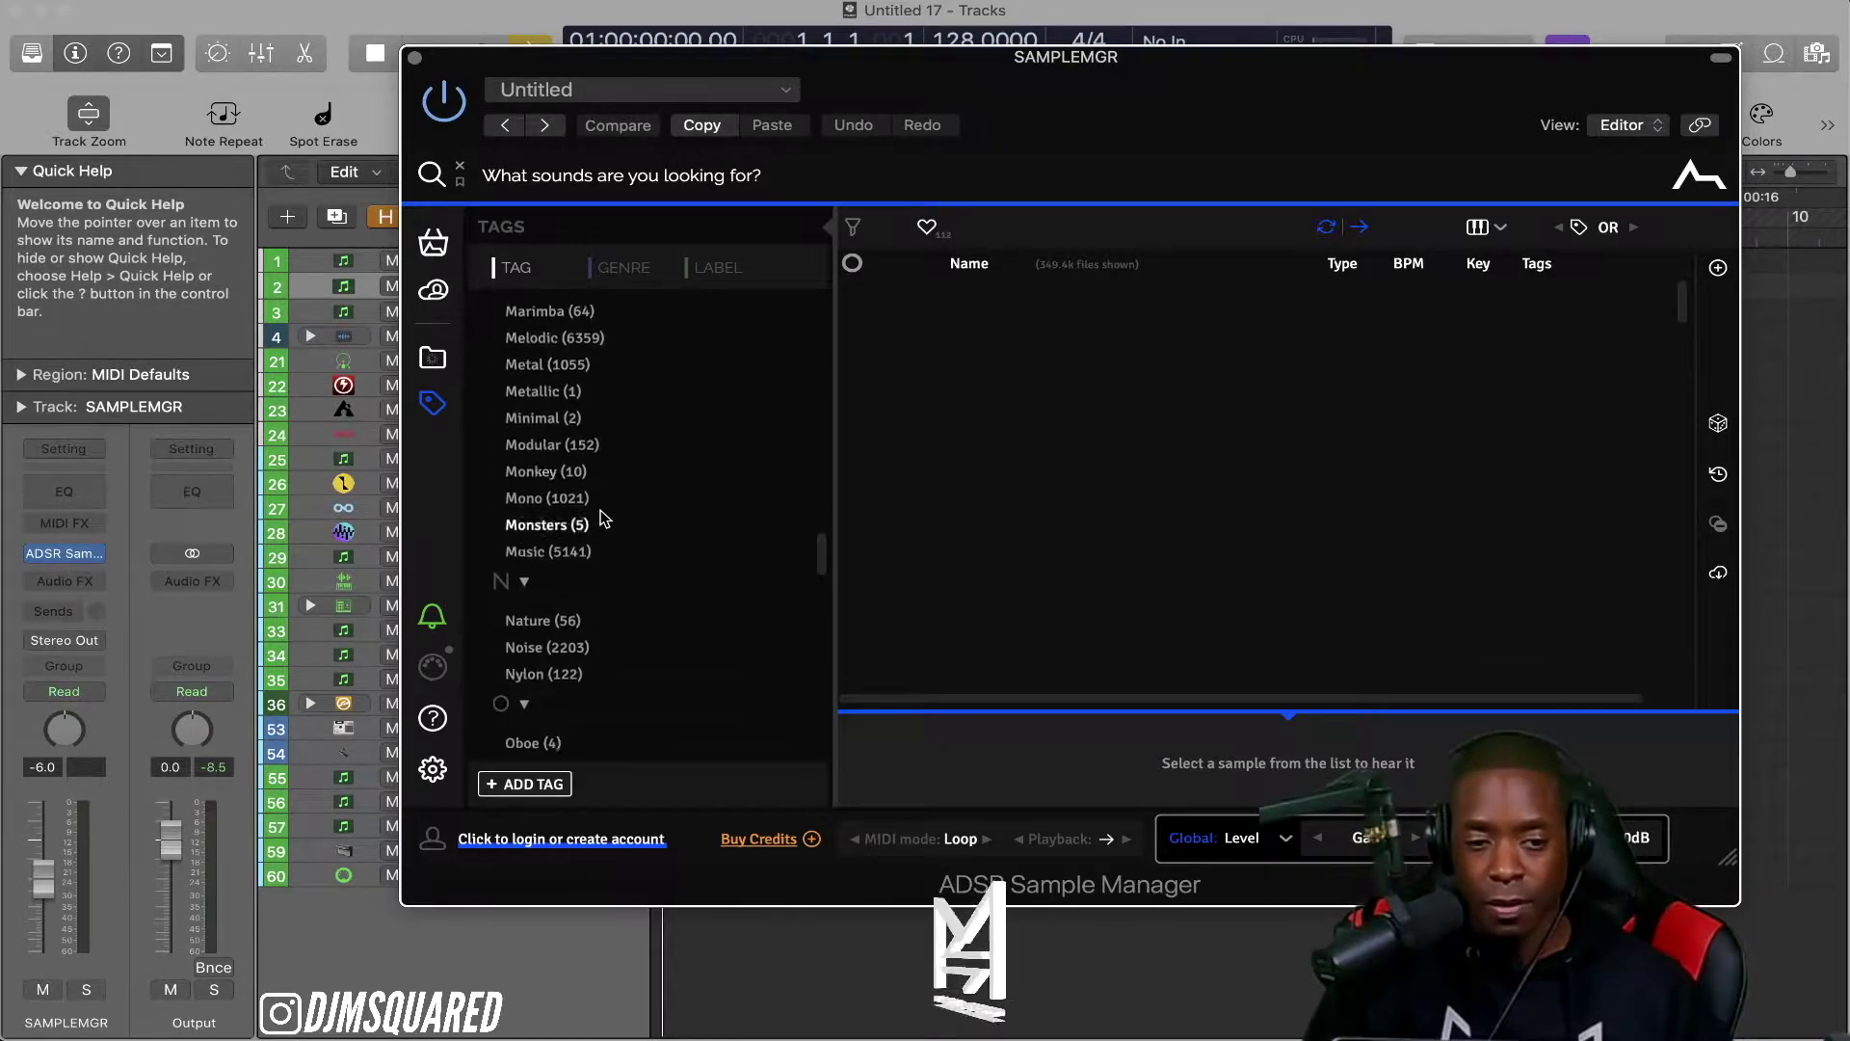
pyautogui.scroll(-10, 525, 545)
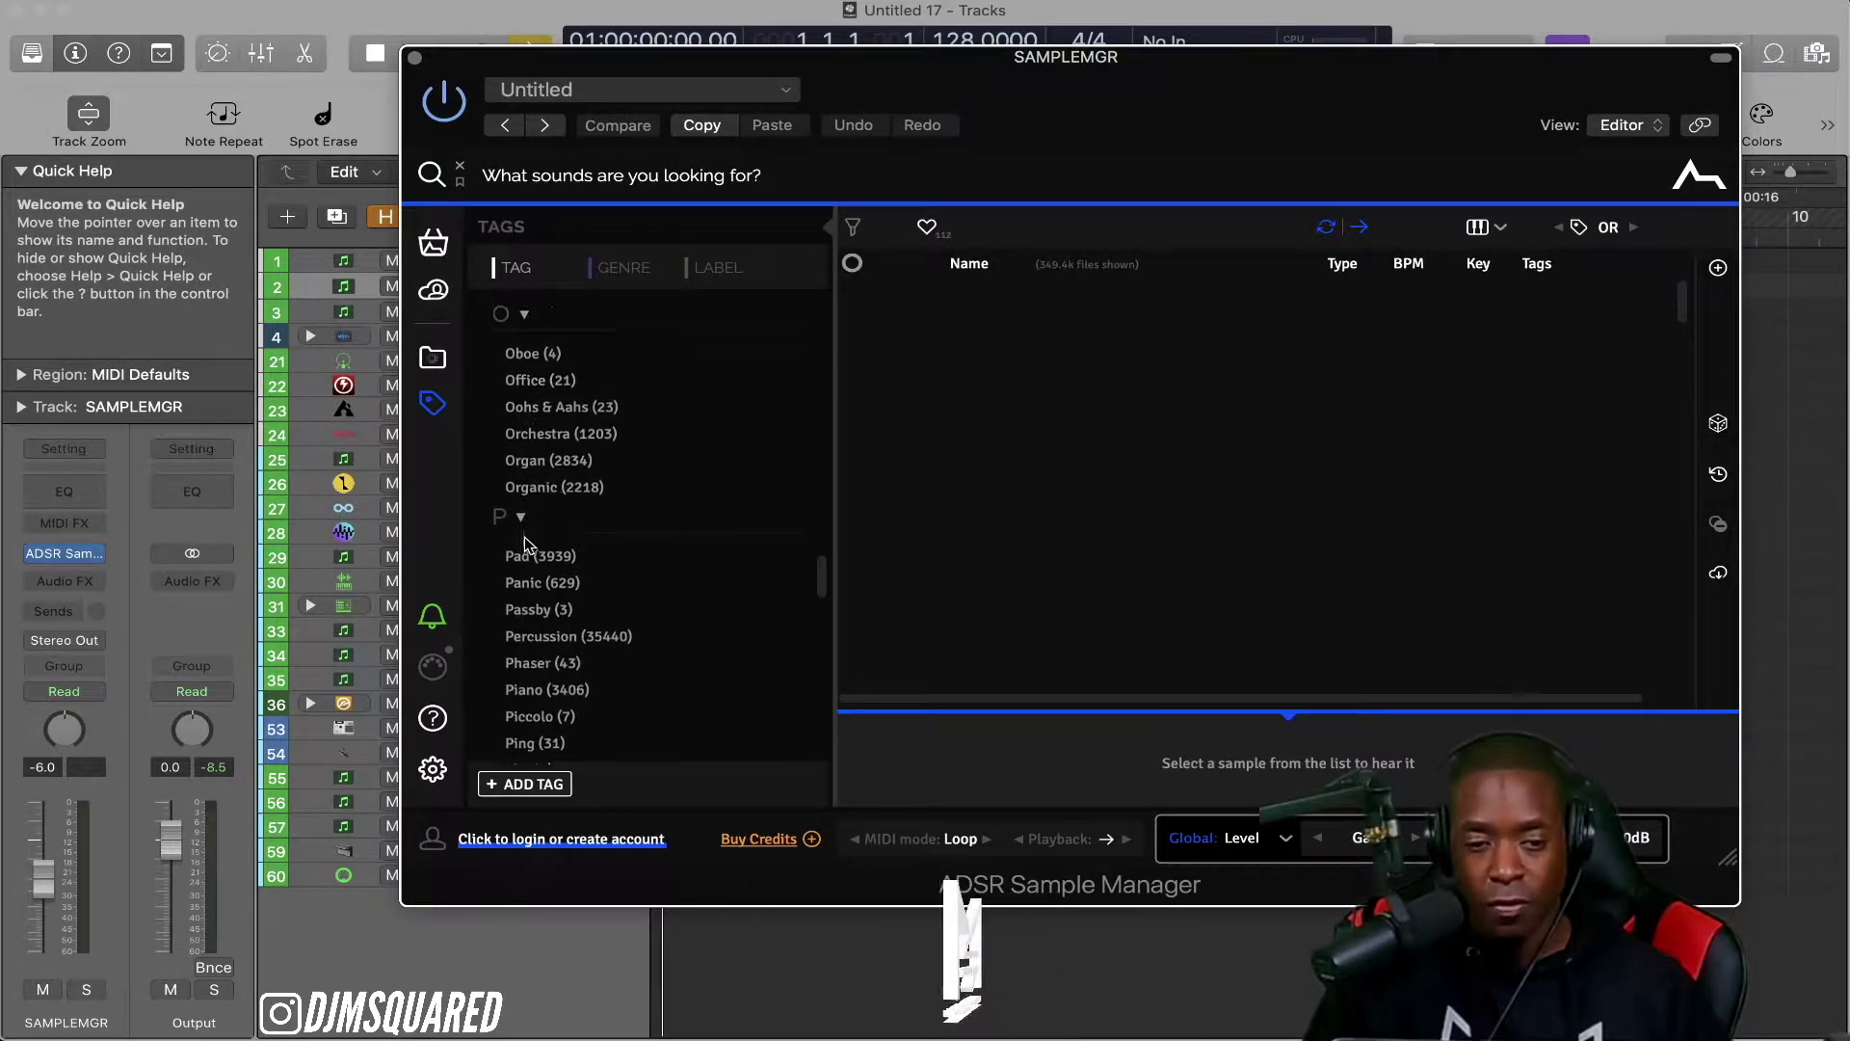
pyautogui.scroll(-3, 525, 545)
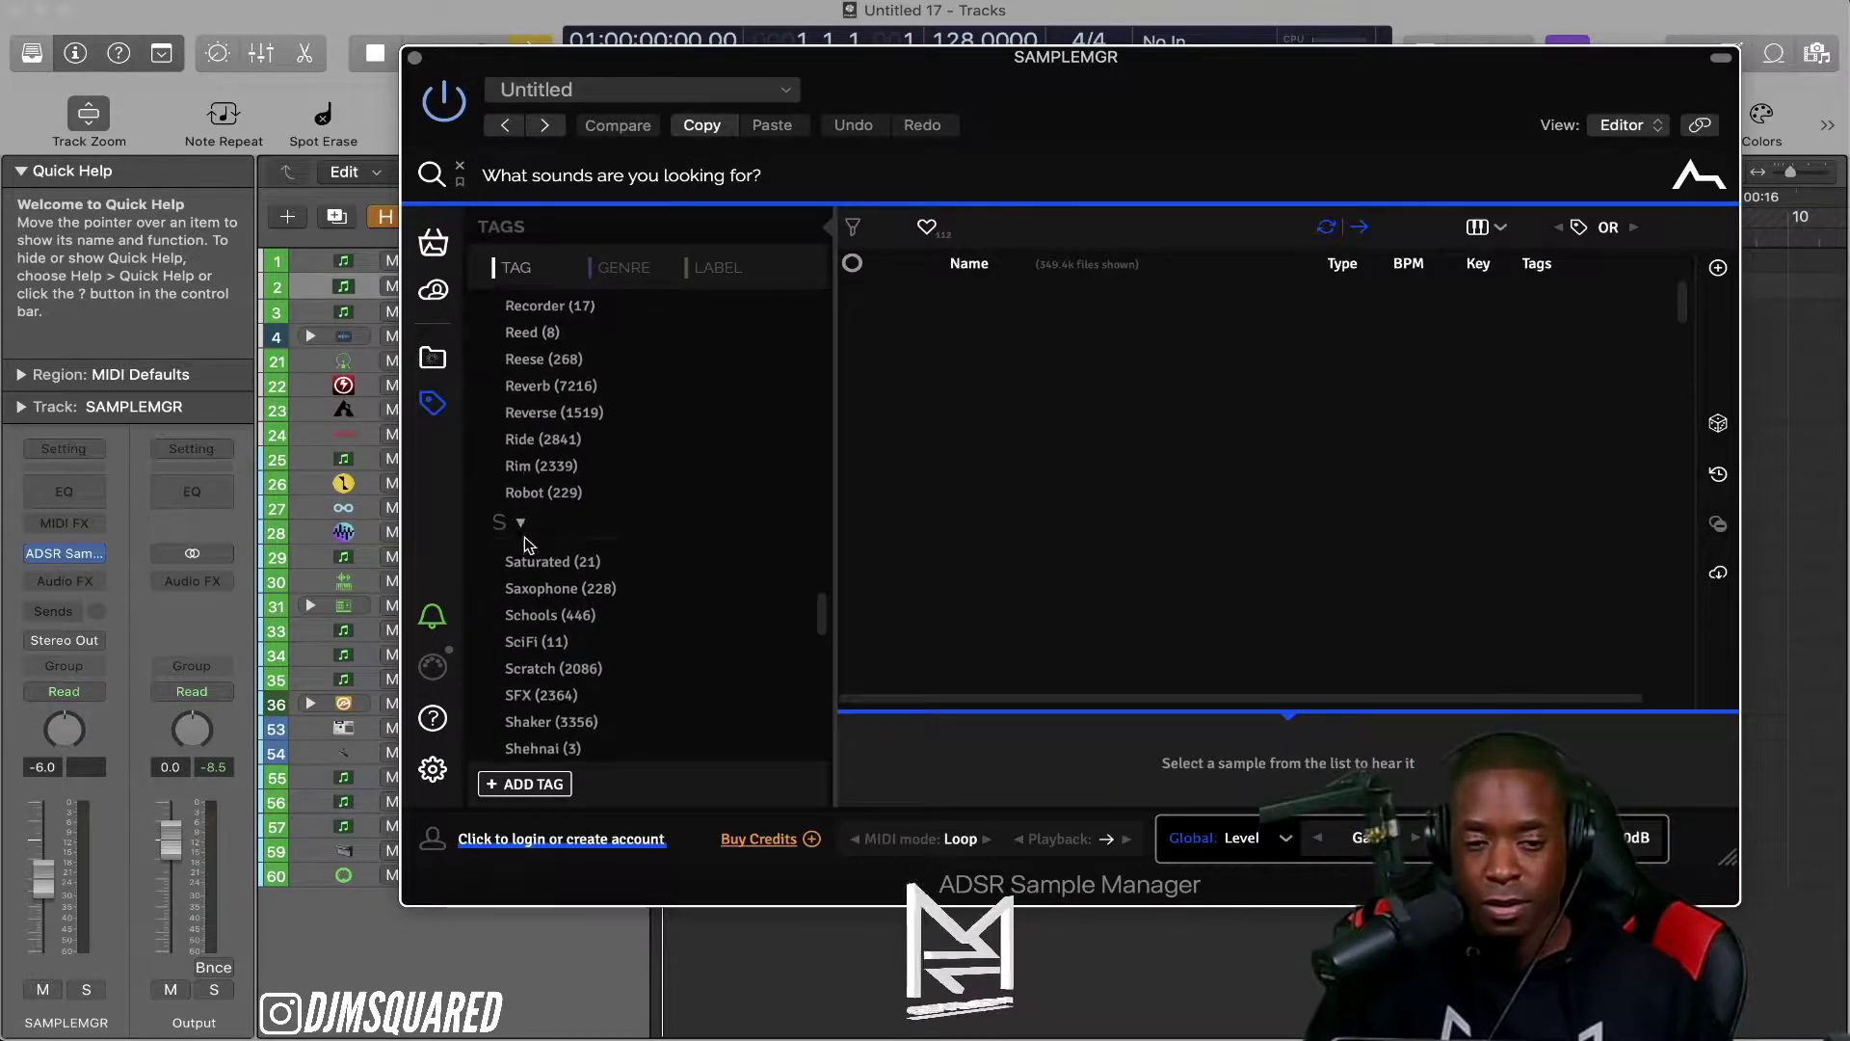
pyautogui.click(535, 474)
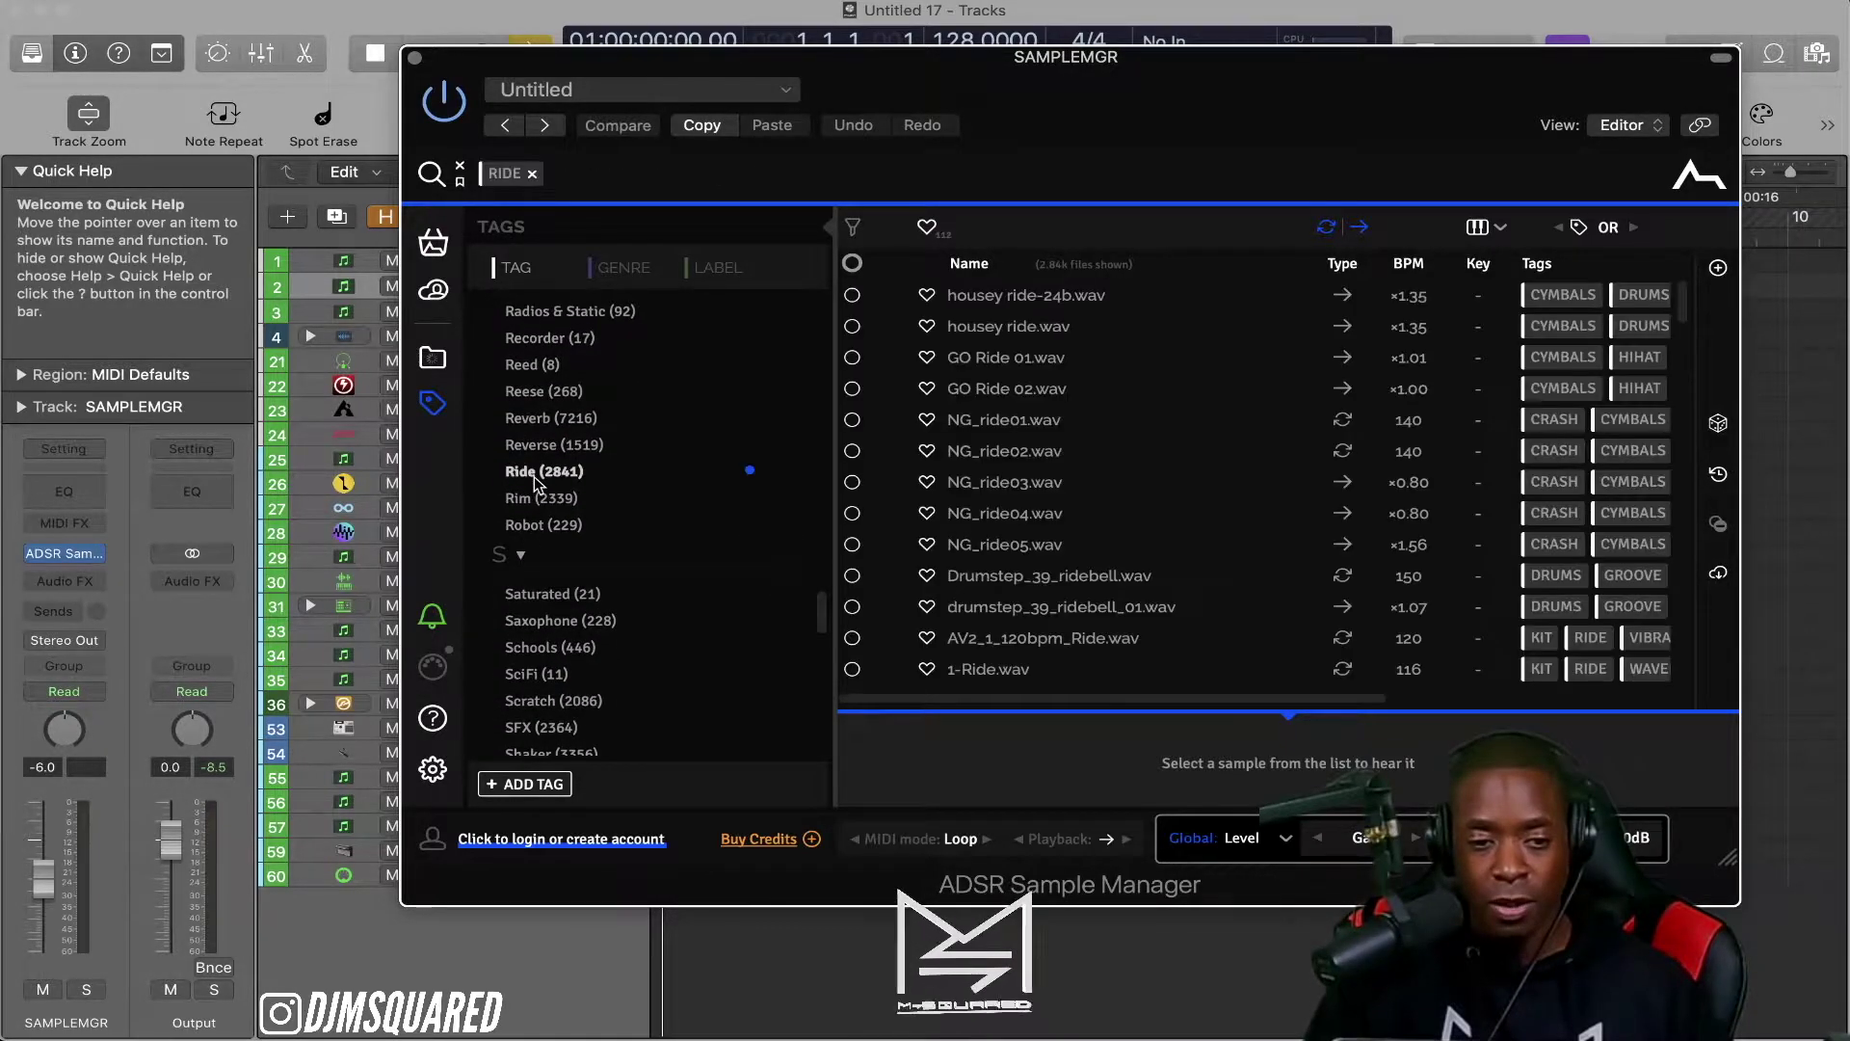
# Step: Audition the ride samples in order from GO Ride 02.wav down to Big EDM Ride 10.wav and close the sample manager
pyautogui.click(1004, 389)
pyautogui.press('Down')
pyautogui.press('Down')
pyautogui.press('Down')
pyautogui.press('Down')
pyautogui.press('Down')
pyautogui.press('Down')
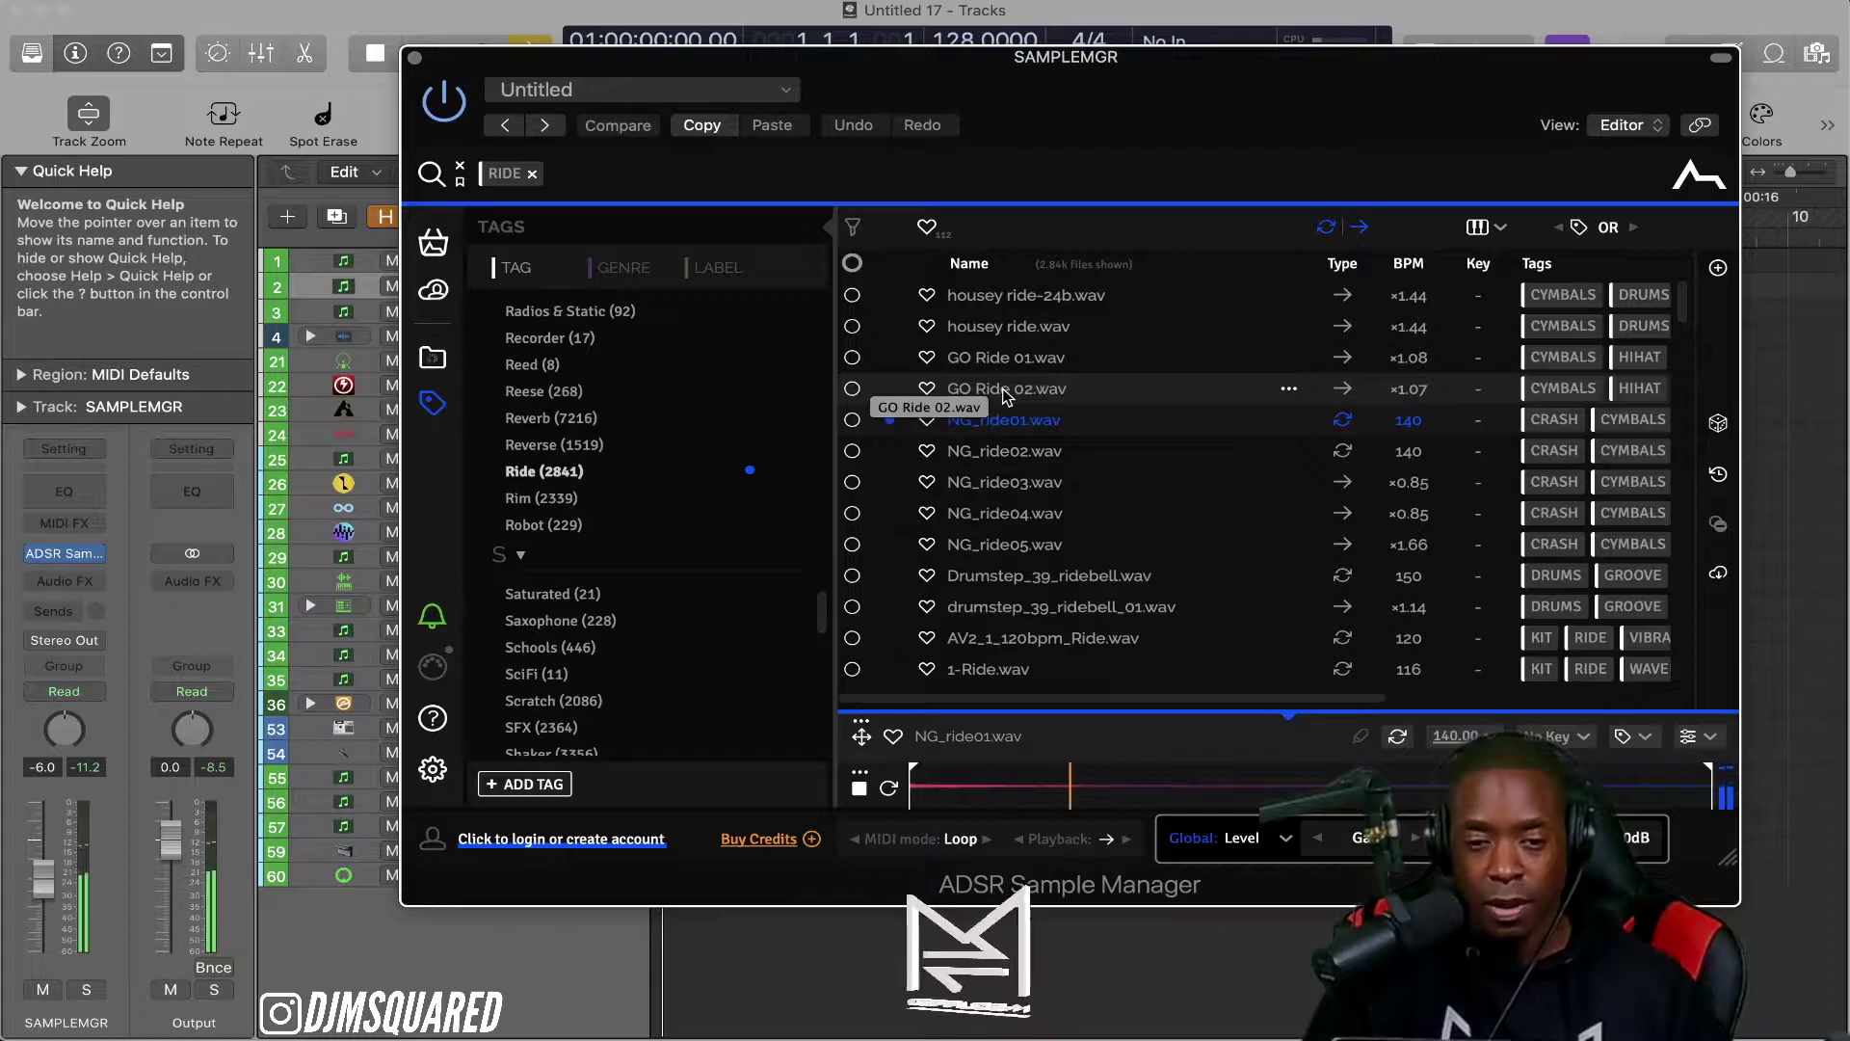
pyautogui.press('Down')
pyautogui.press('Down')
pyautogui.press('Down')
pyautogui.press('Down')
pyautogui.press('Down')
pyautogui.press('Down')
pyautogui.press('Down')
pyautogui.press('Down')
pyautogui.press('Down')
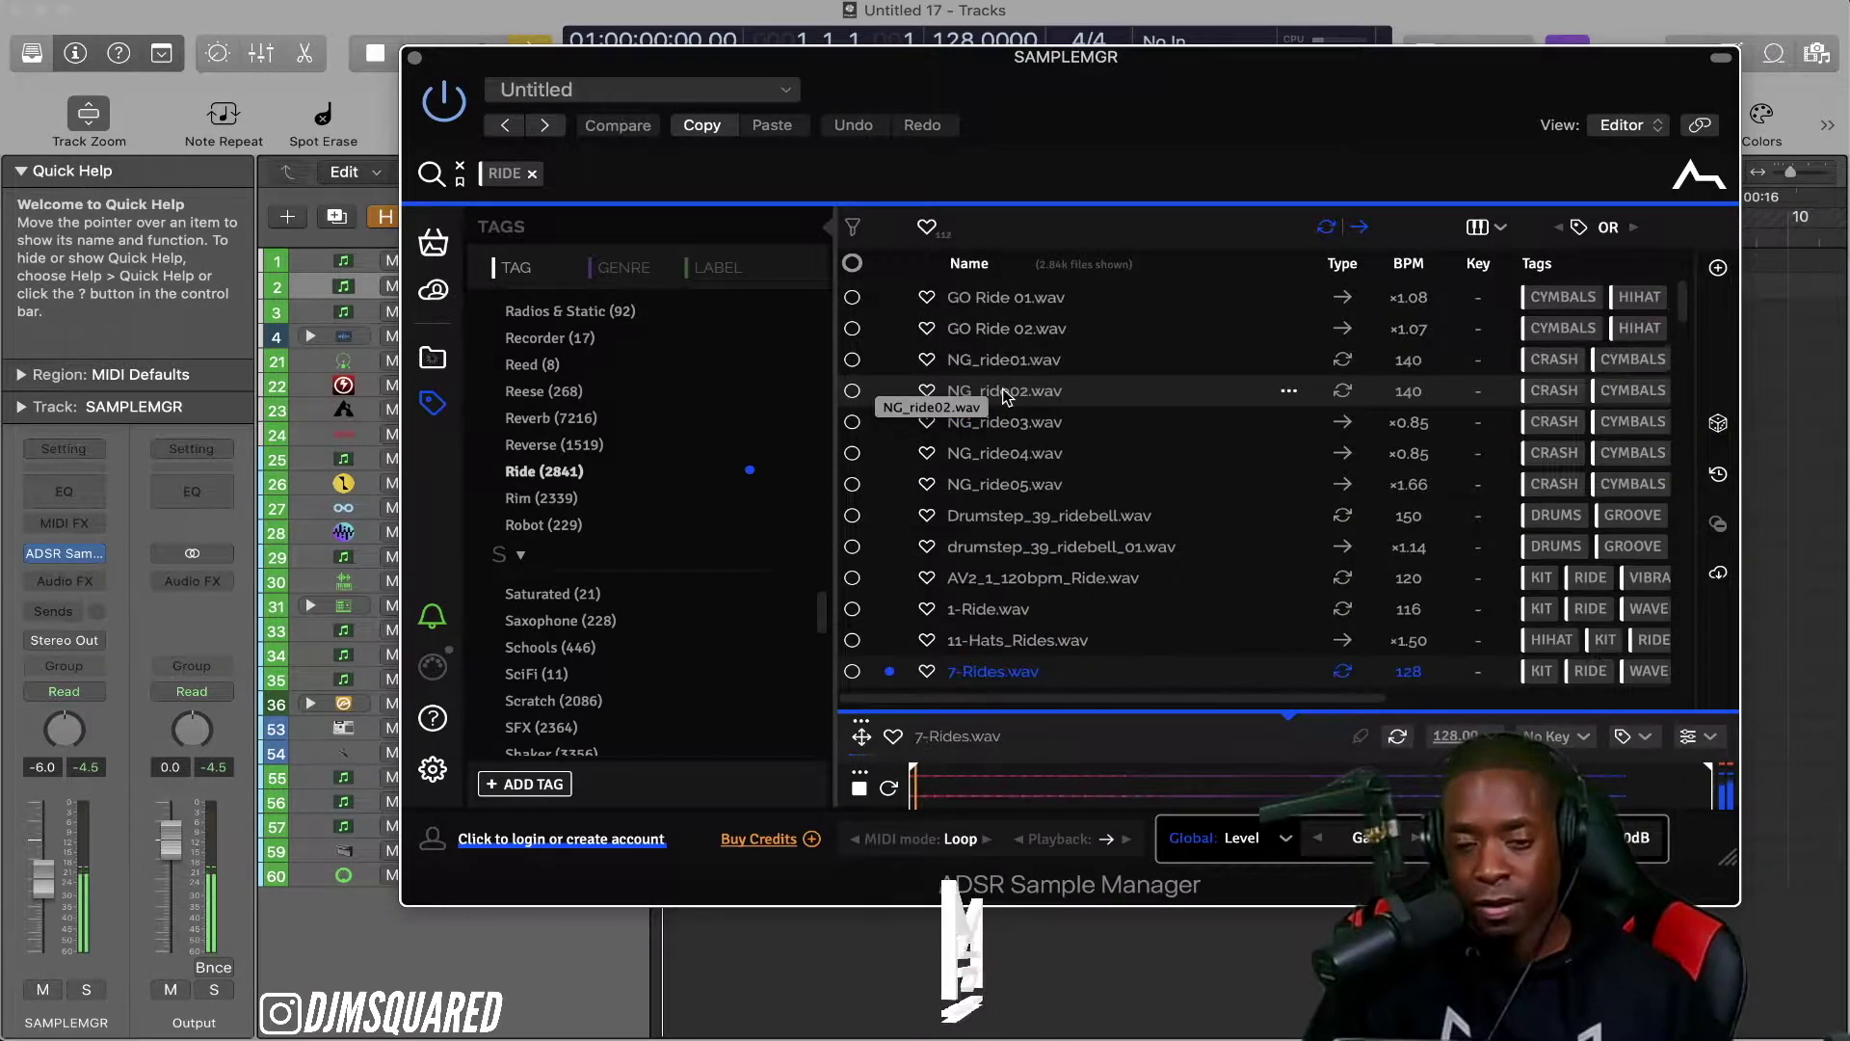
pyautogui.press('Down')
pyautogui.press('Down')
pyautogui.press('Down')
pyautogui.press('Down')
pyautogui.press('Down')
pyautogui.press('Down')
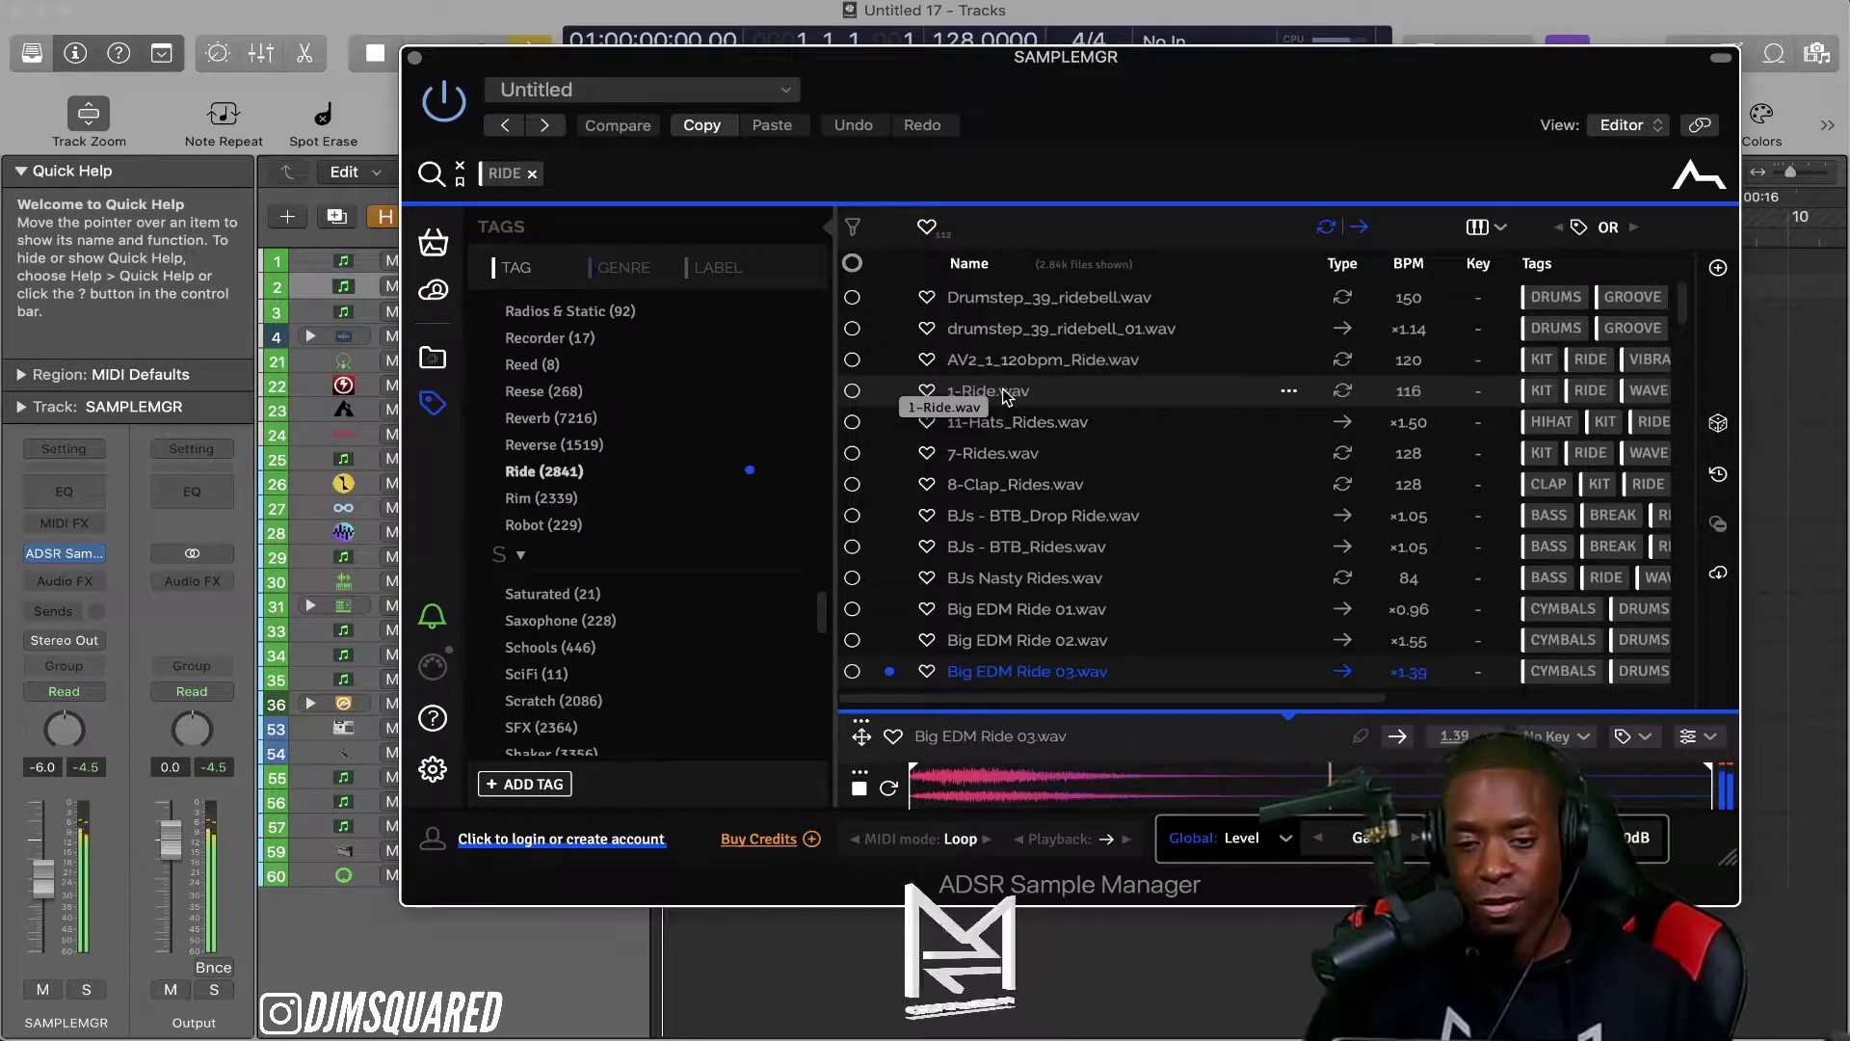
pyautogui.press('Down')
pyautogui.press('Down')
pyautogui.press('Down')
pyautogui.press('Down')
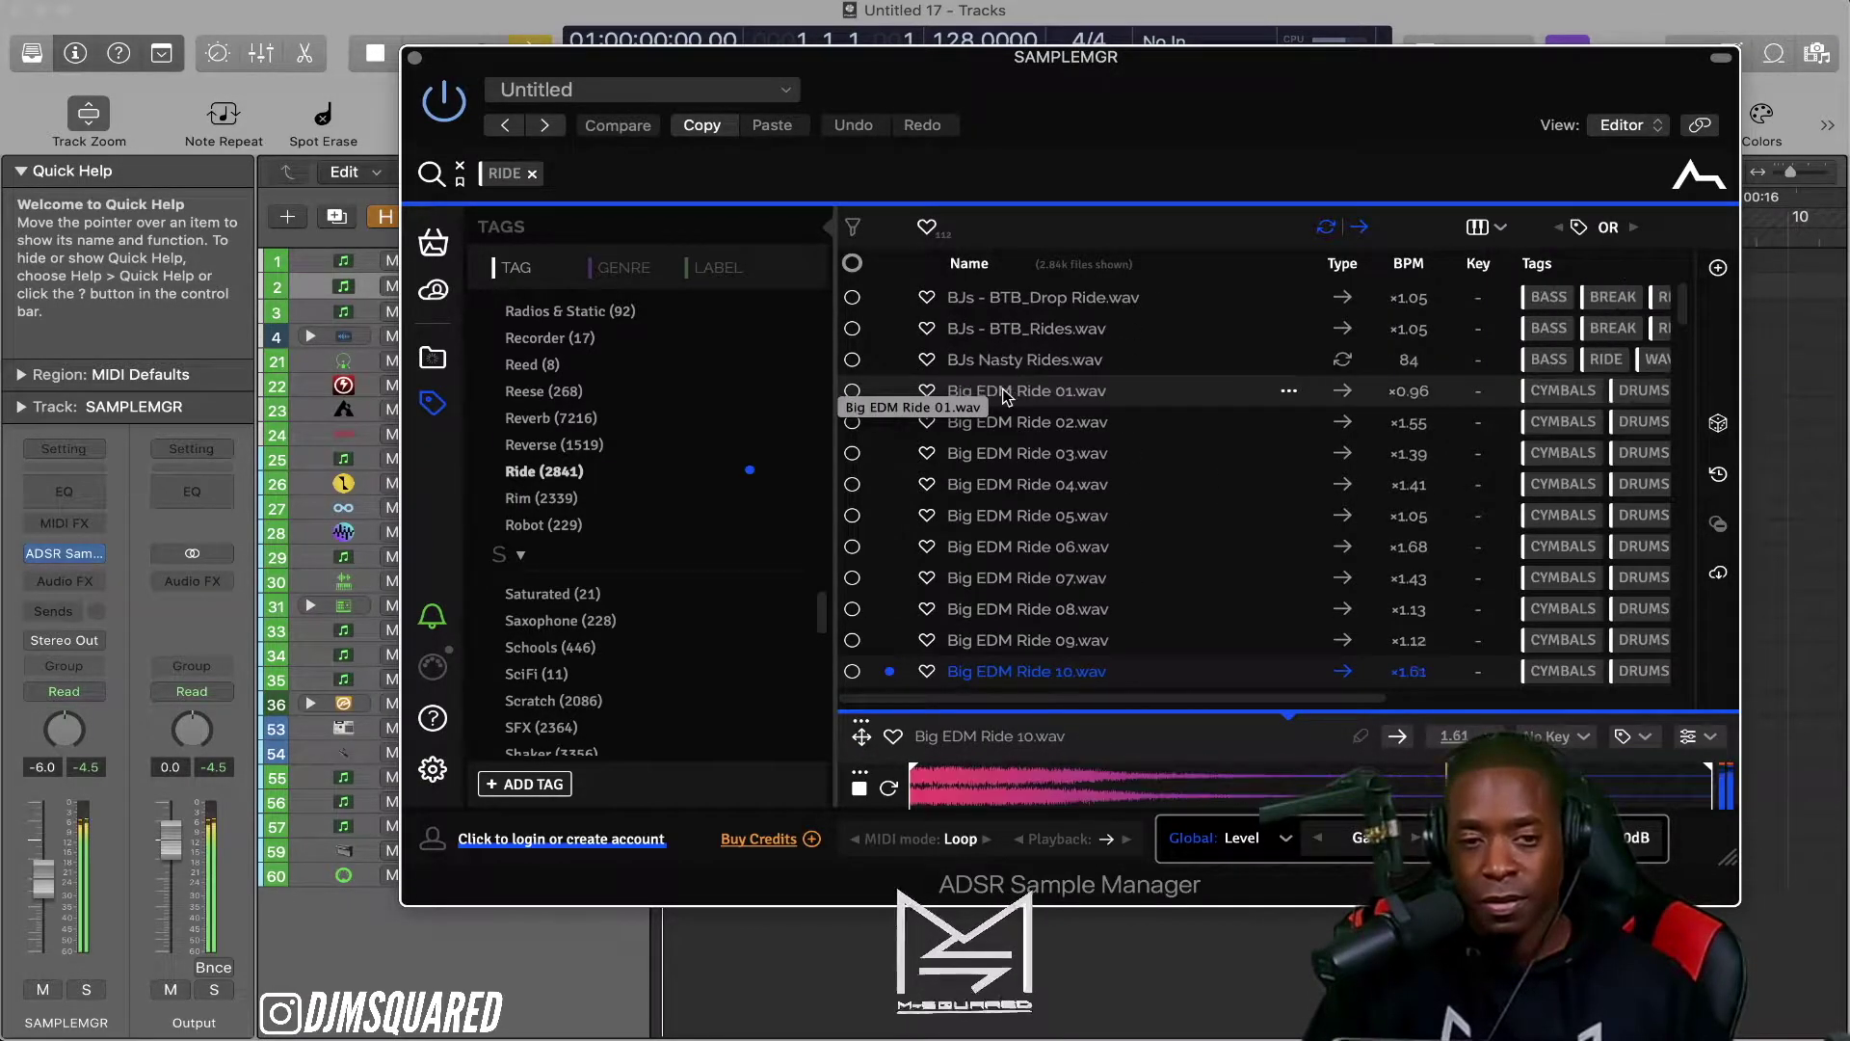
pyautogui.click(415, 57)
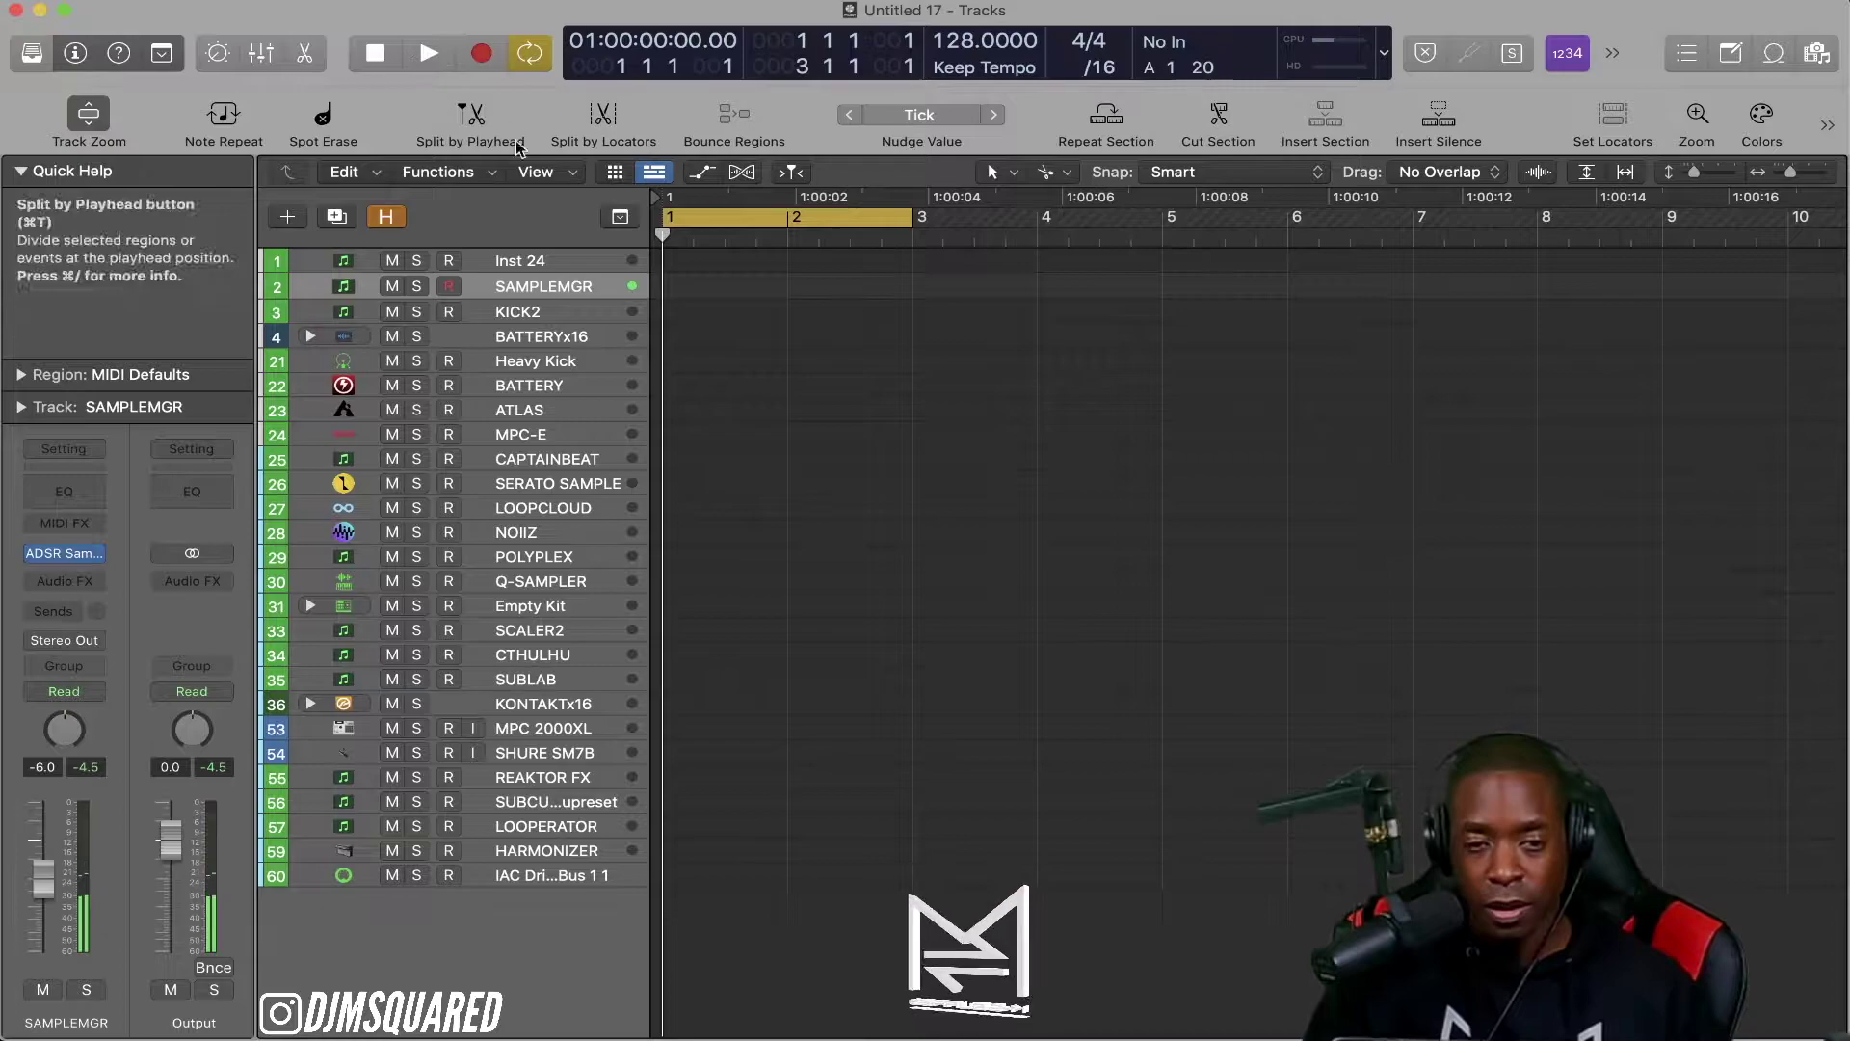
# Step: Open the Kick 2 instrument on the KICK2 track, view it with its default preset, and close its window
pyautogui.click(538, 315)
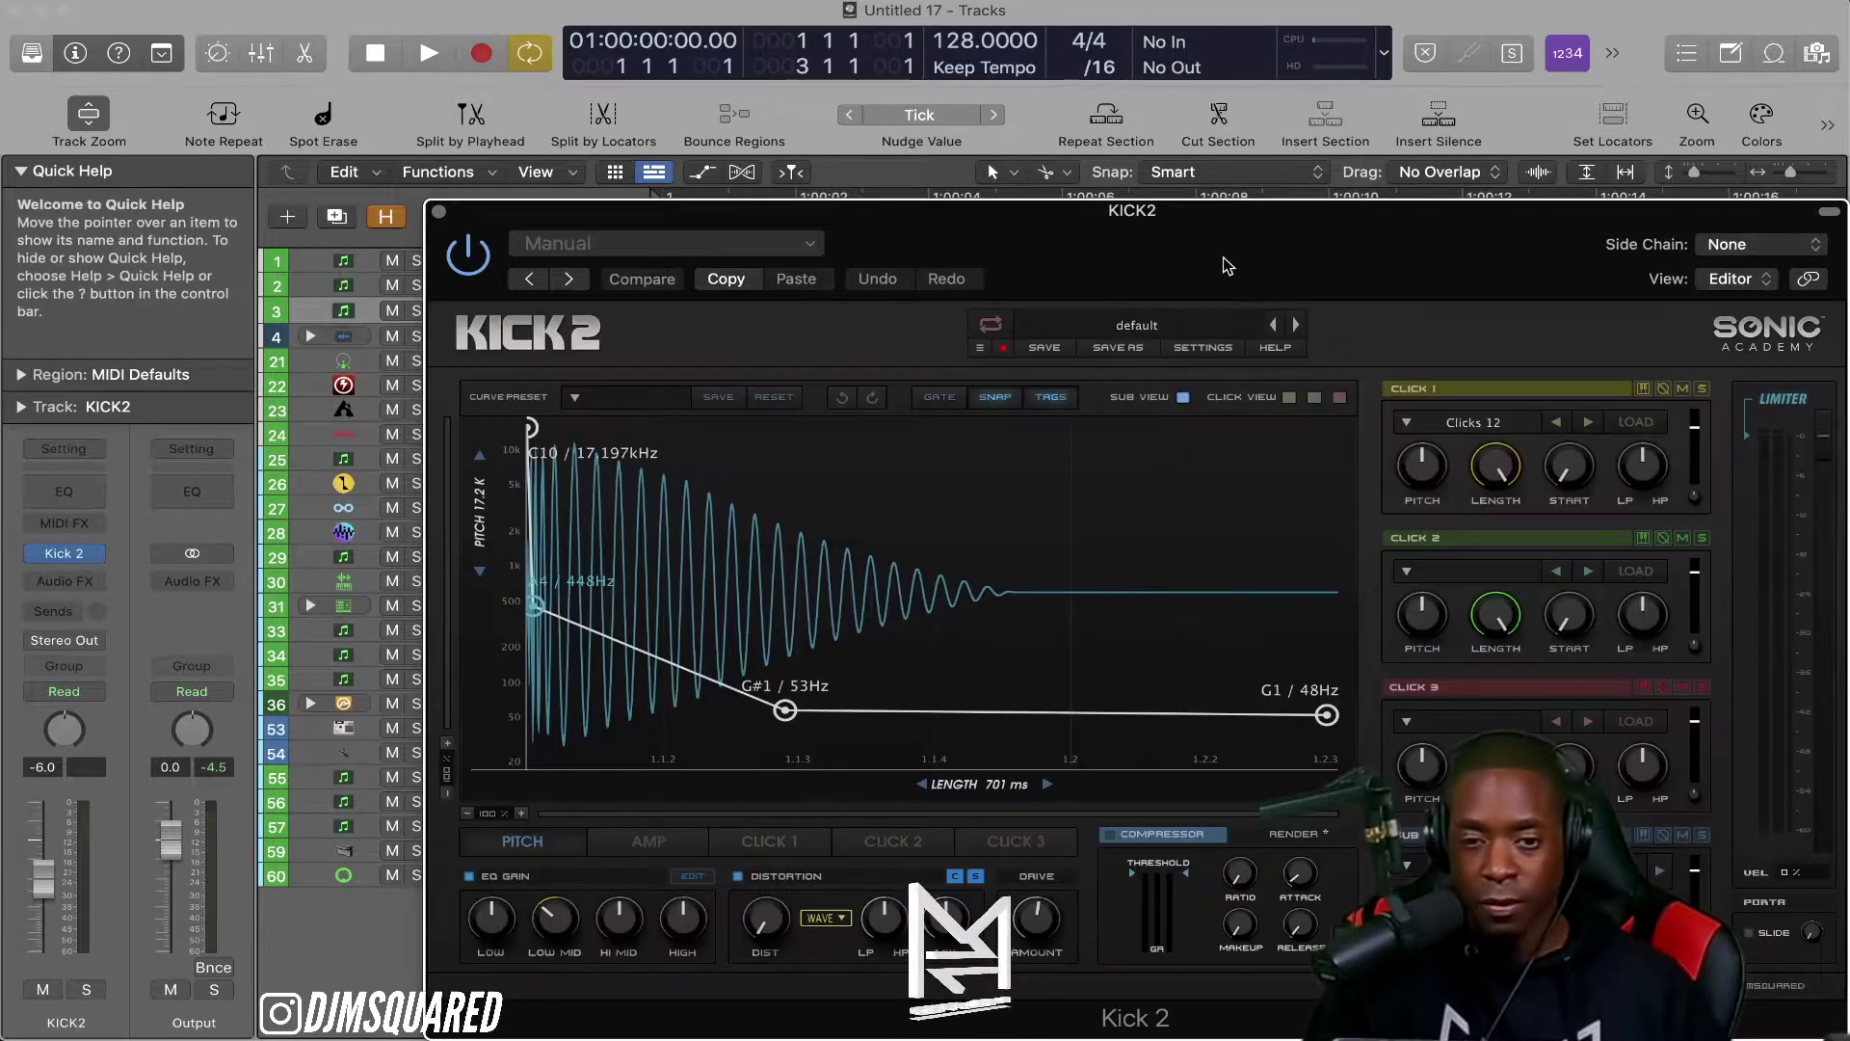
pyautogui.moveTo(1163, 225); pyautogui.dragTo(1064, 155)
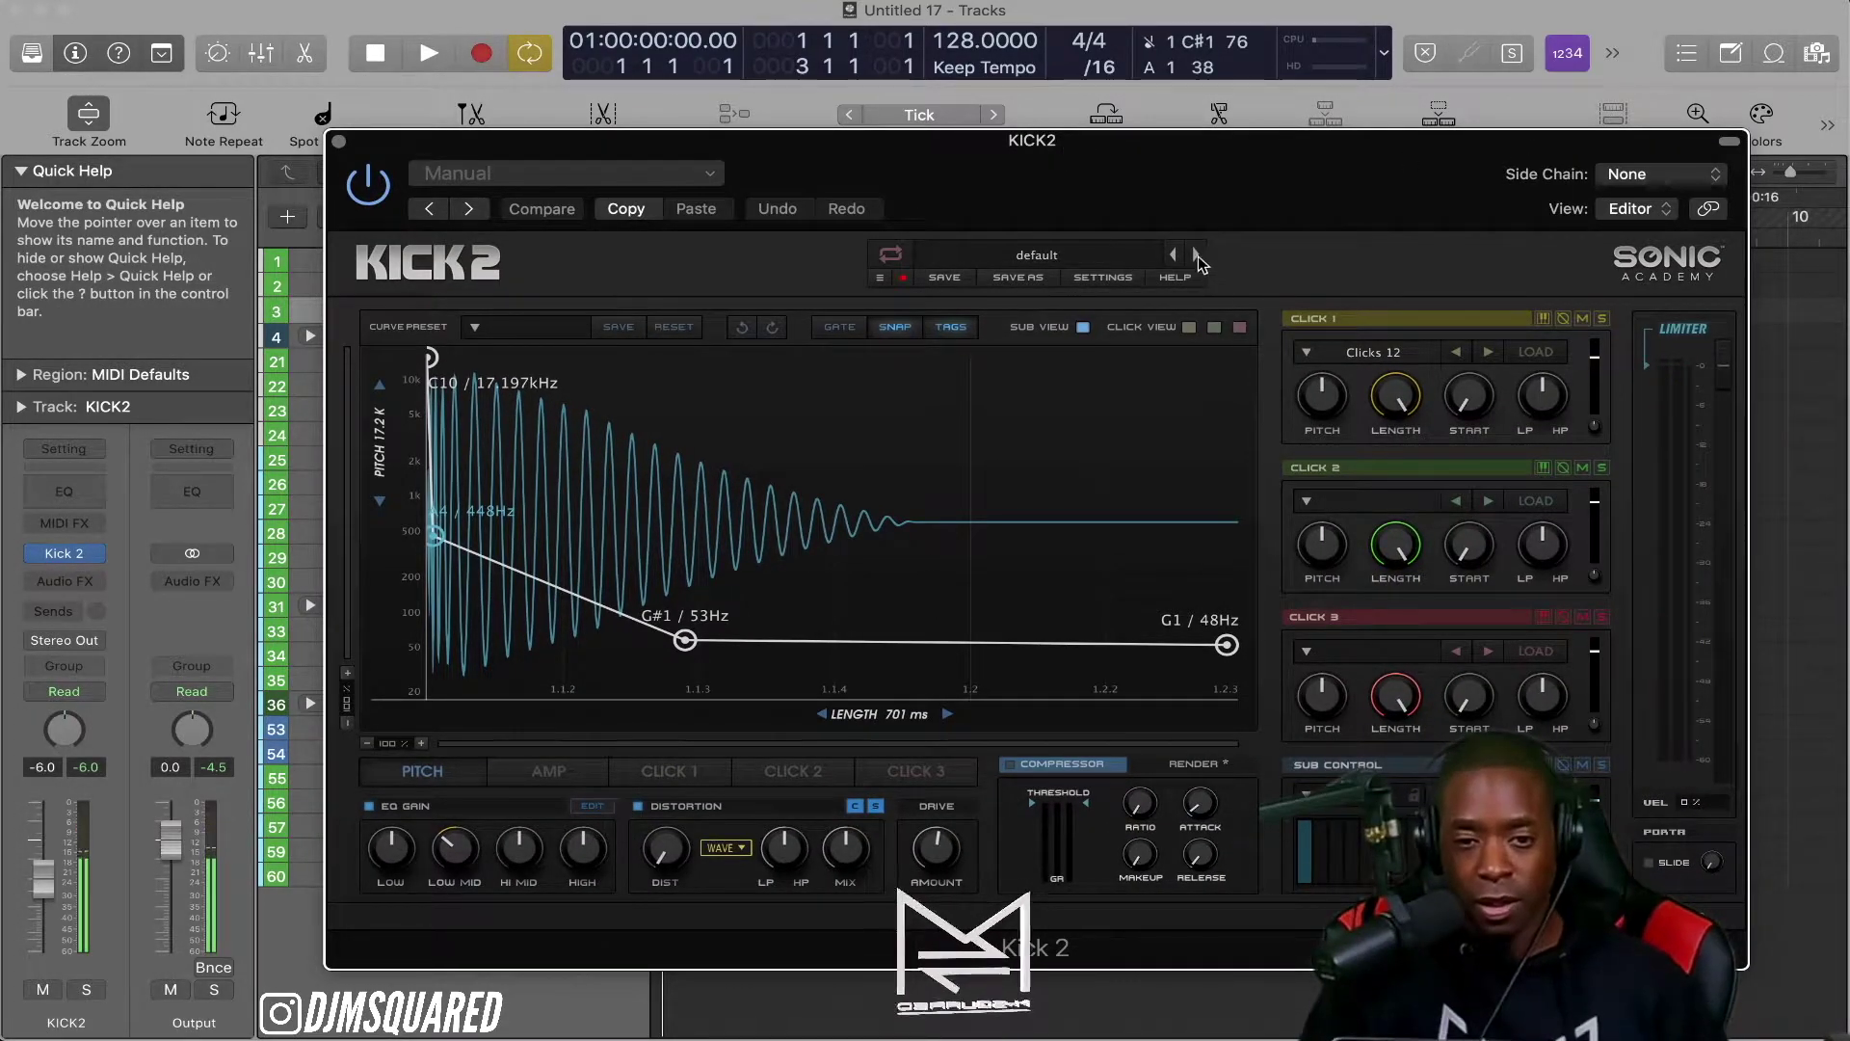
pyautogui.click(339, 141)
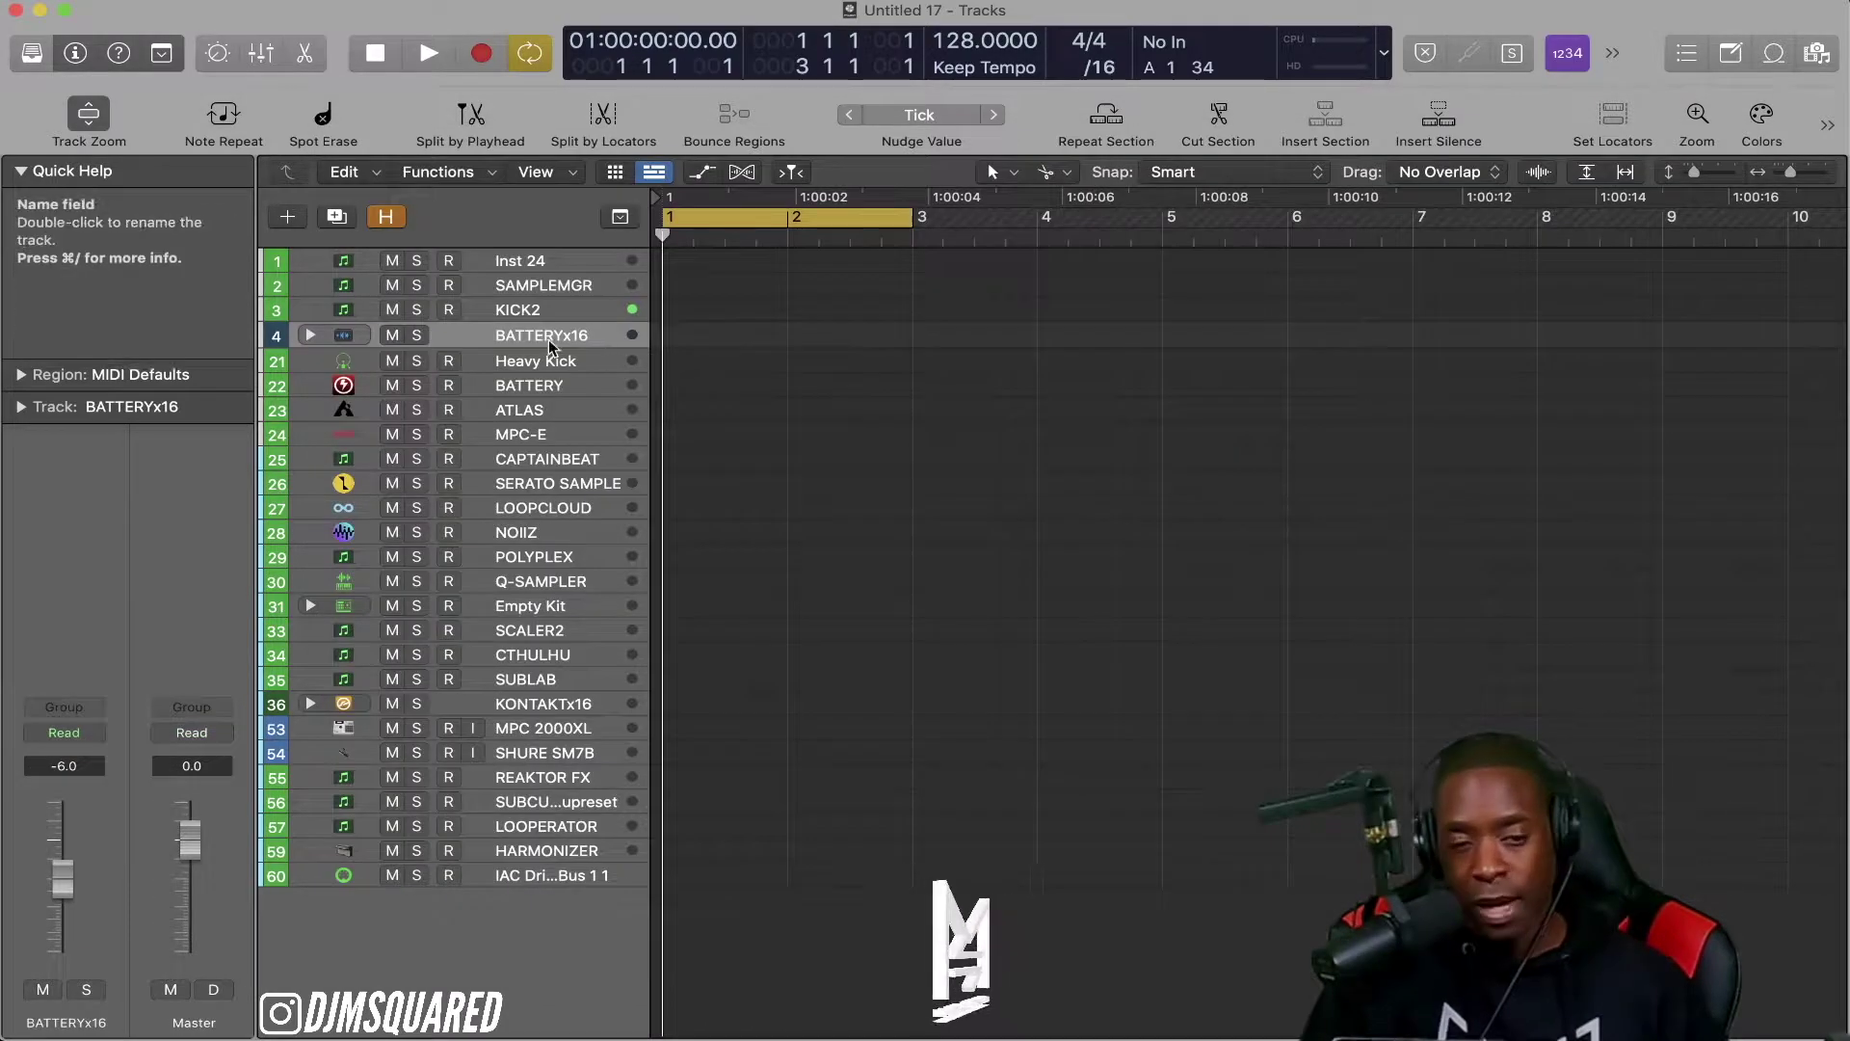
# Step: Expand the BATTERYx16 track stack and open the Battery 4 instrument on its BATTERY1 track
pyautogui.click(311, 335)
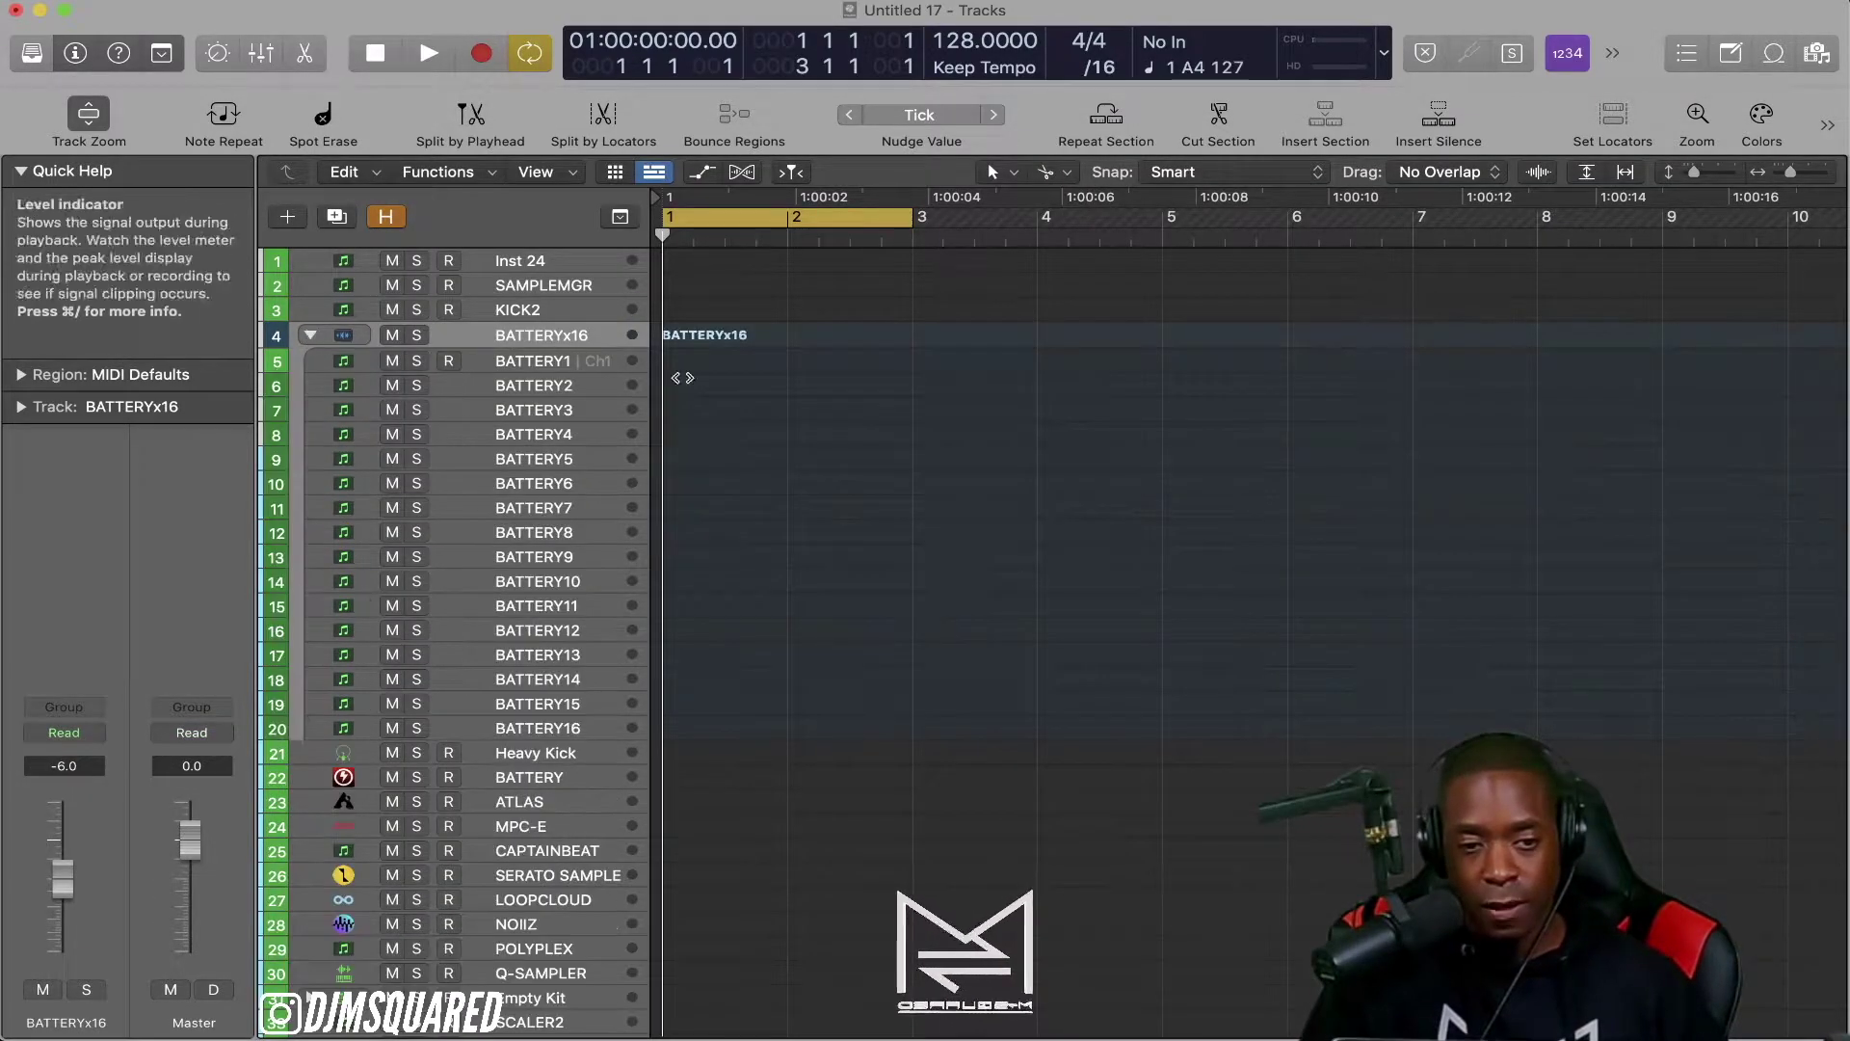
pyautogui.click(530, 362)
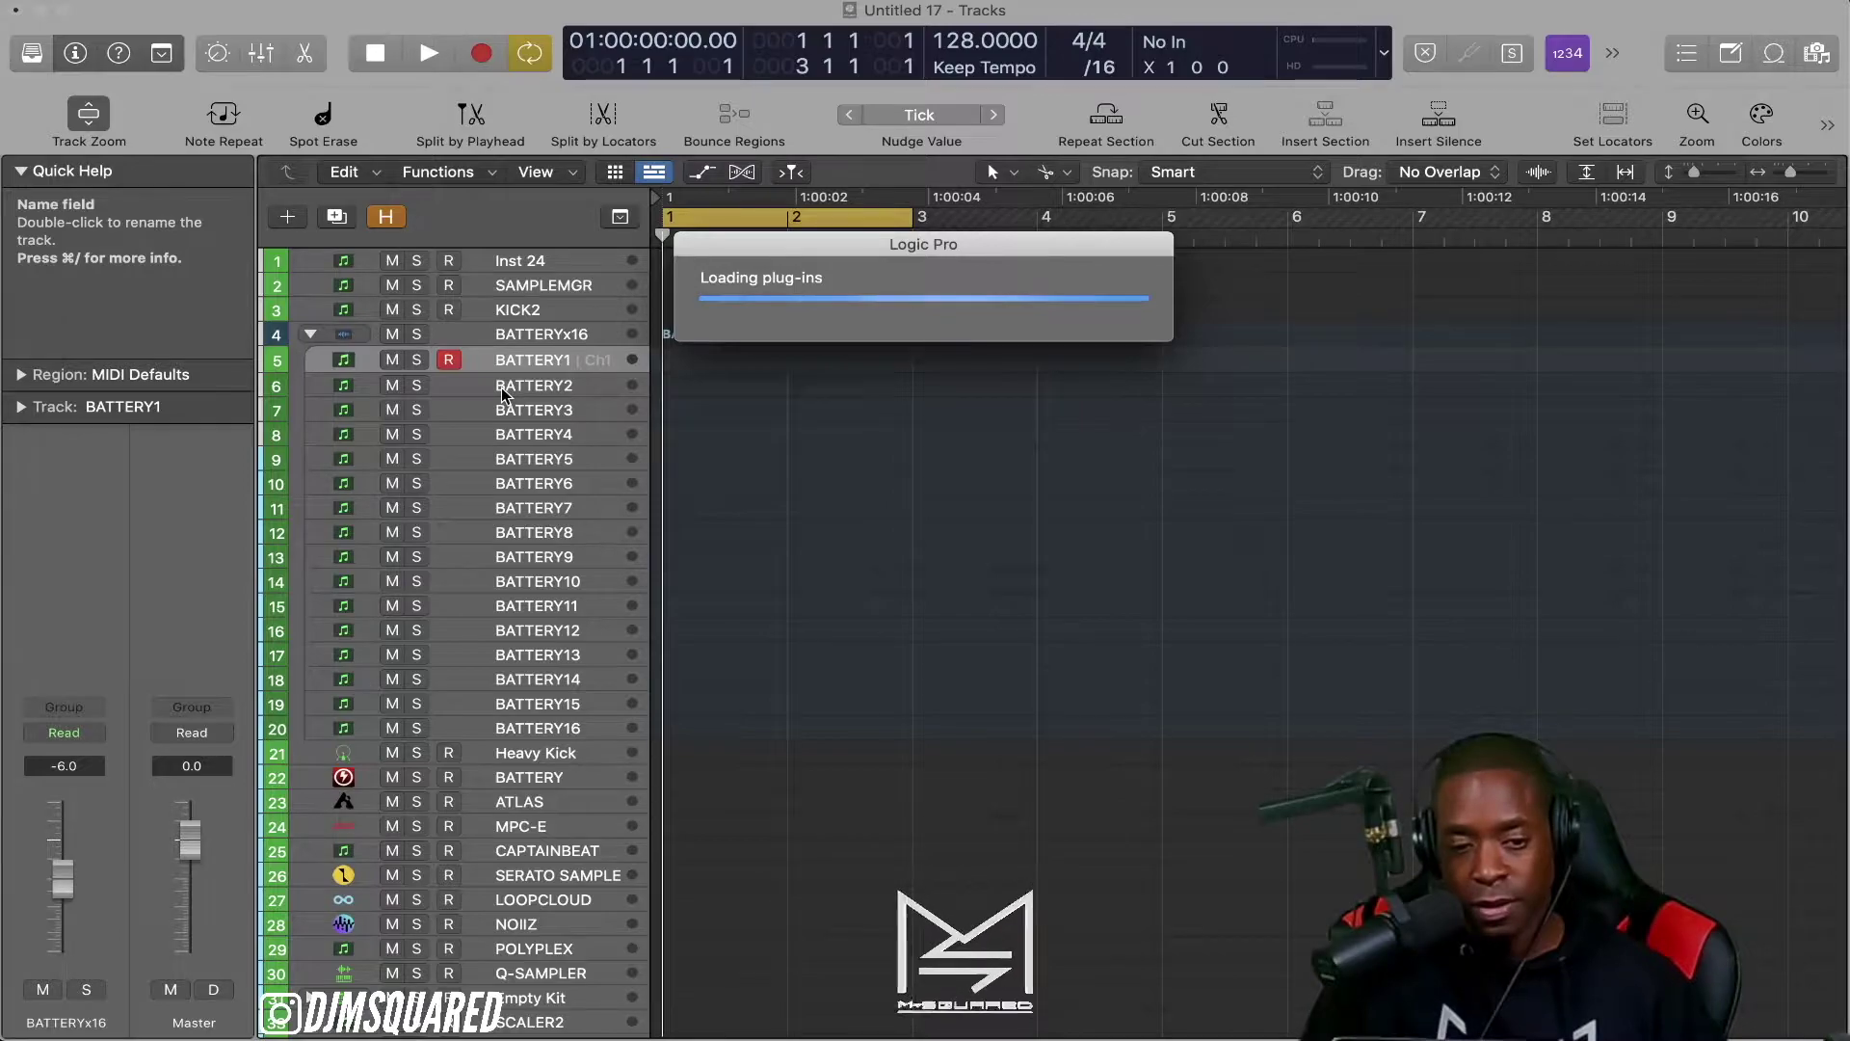
pyautogui.click(64, 554)
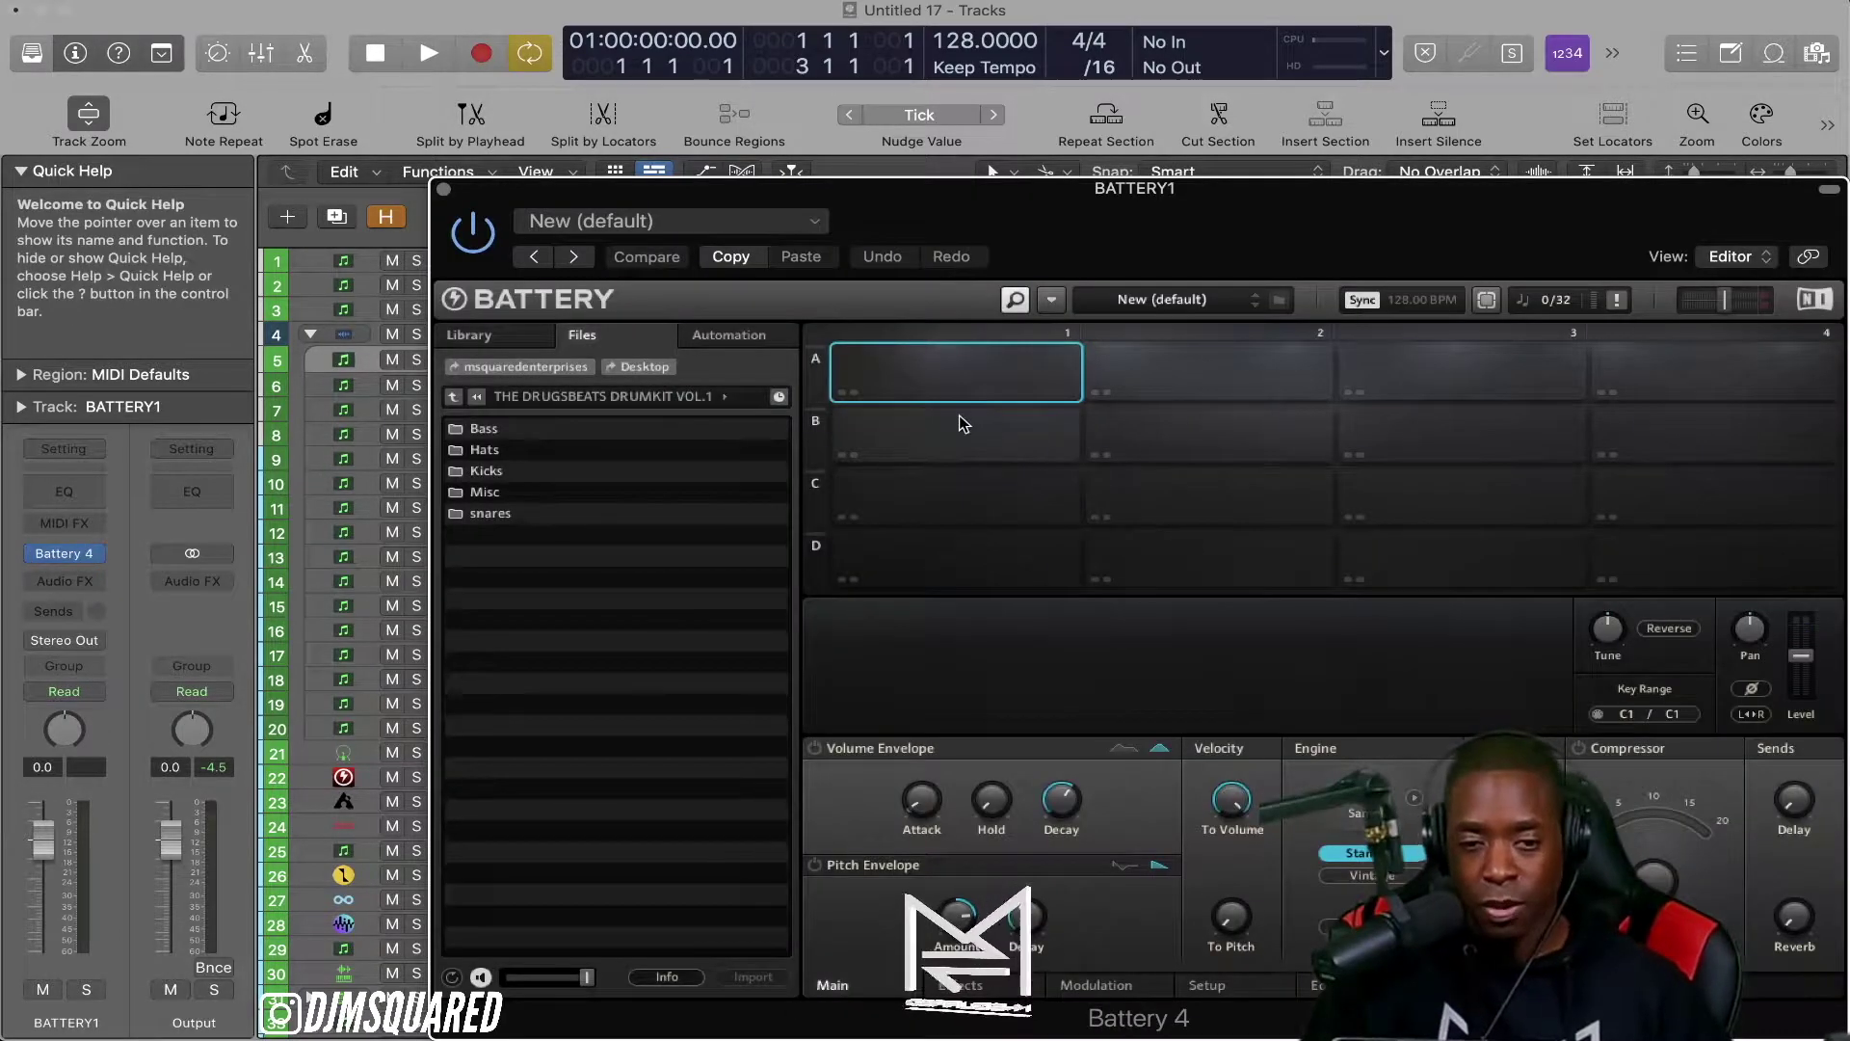
# Step: Audition samples in the drum kit's Kicks folder and load BREAK_8.wav into cell A1
pyautogui.click(492, 449)
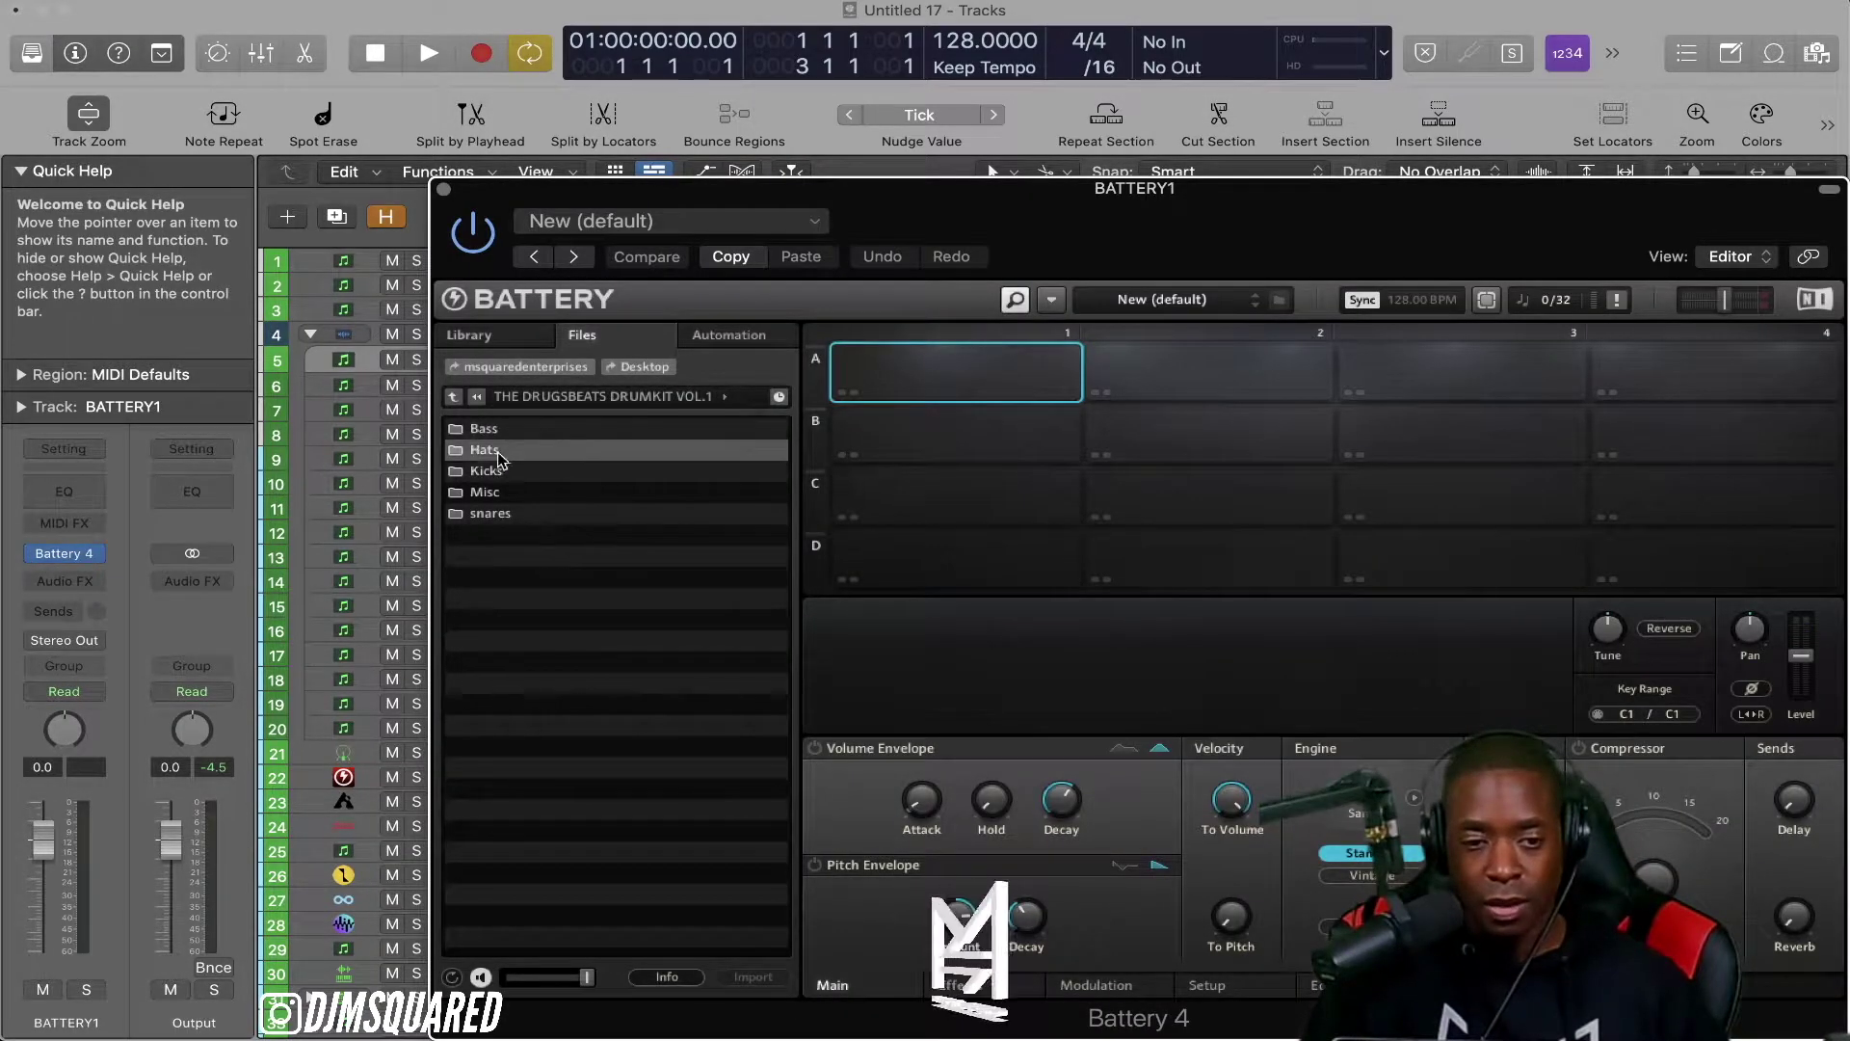
pyautogui.doubleClick(511, 473)
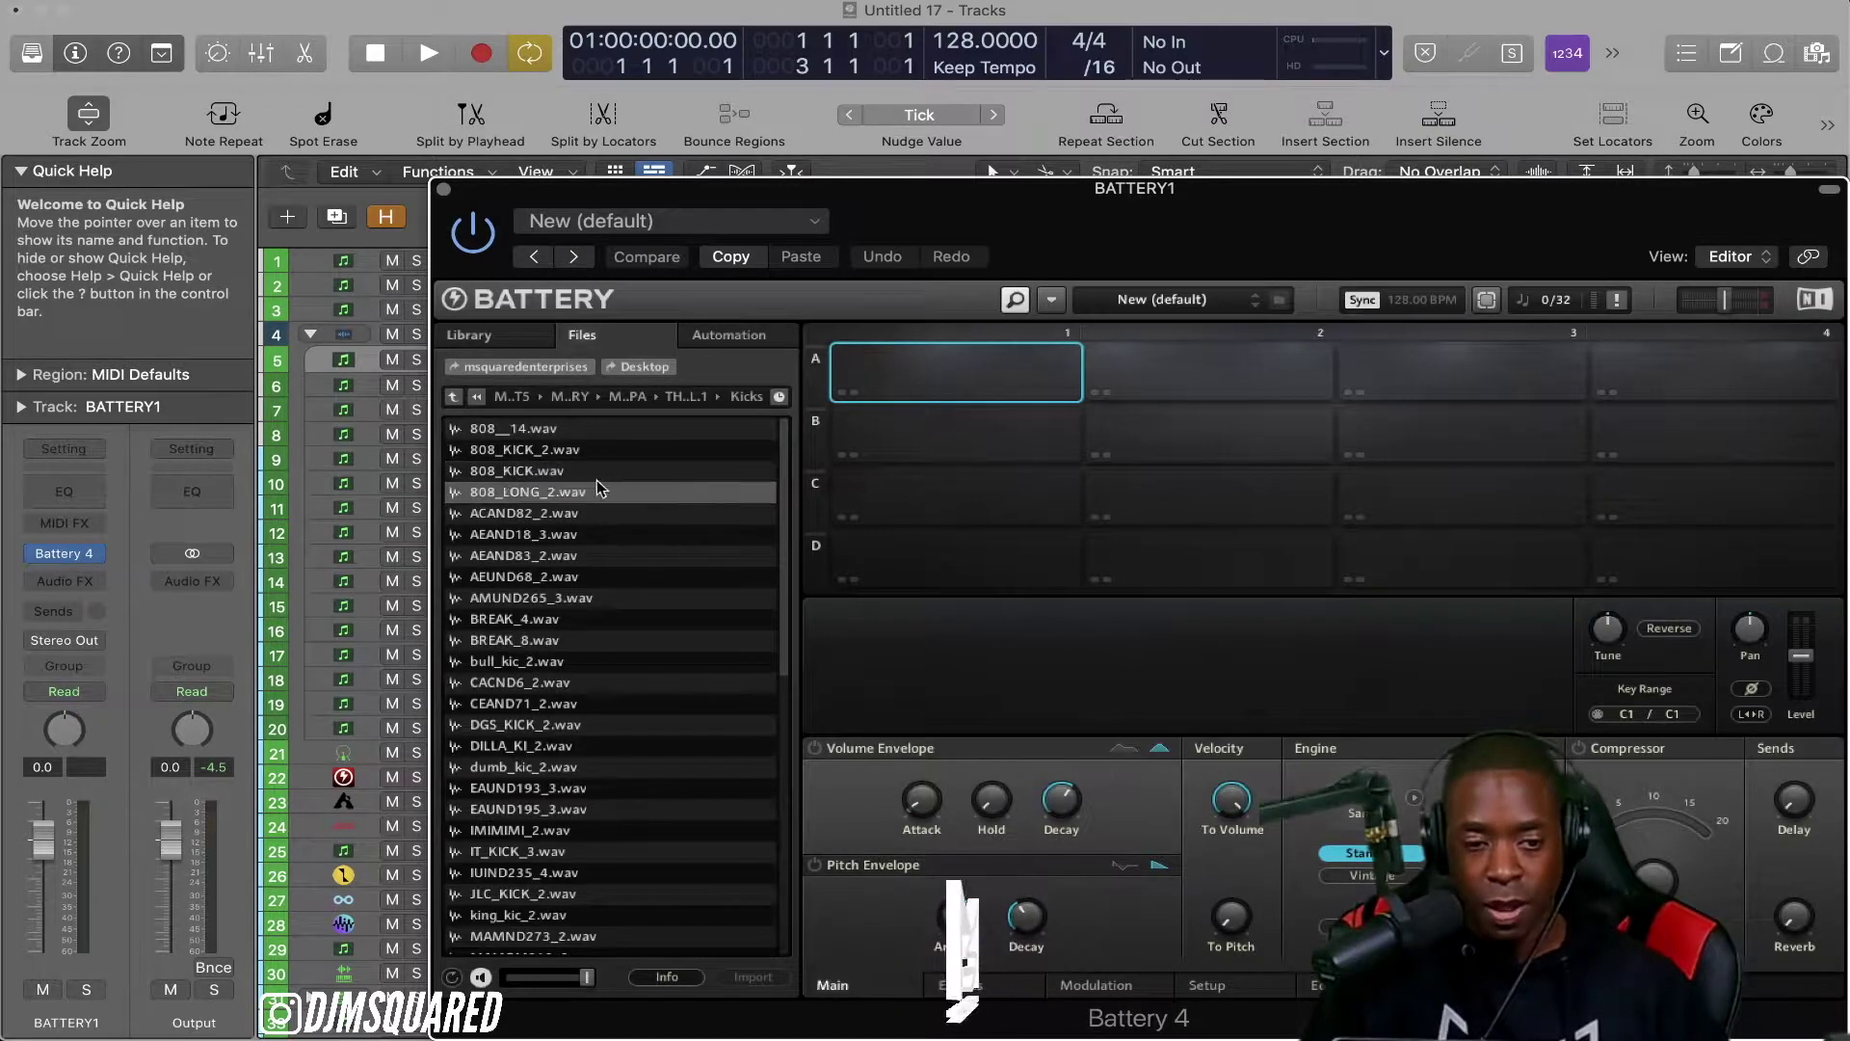
pyautogui.click(566, 514)
pyautogui.press('Down')
pyautogui.press('Down')
pyautogui.press('Down')
pyautogui.press('Down')
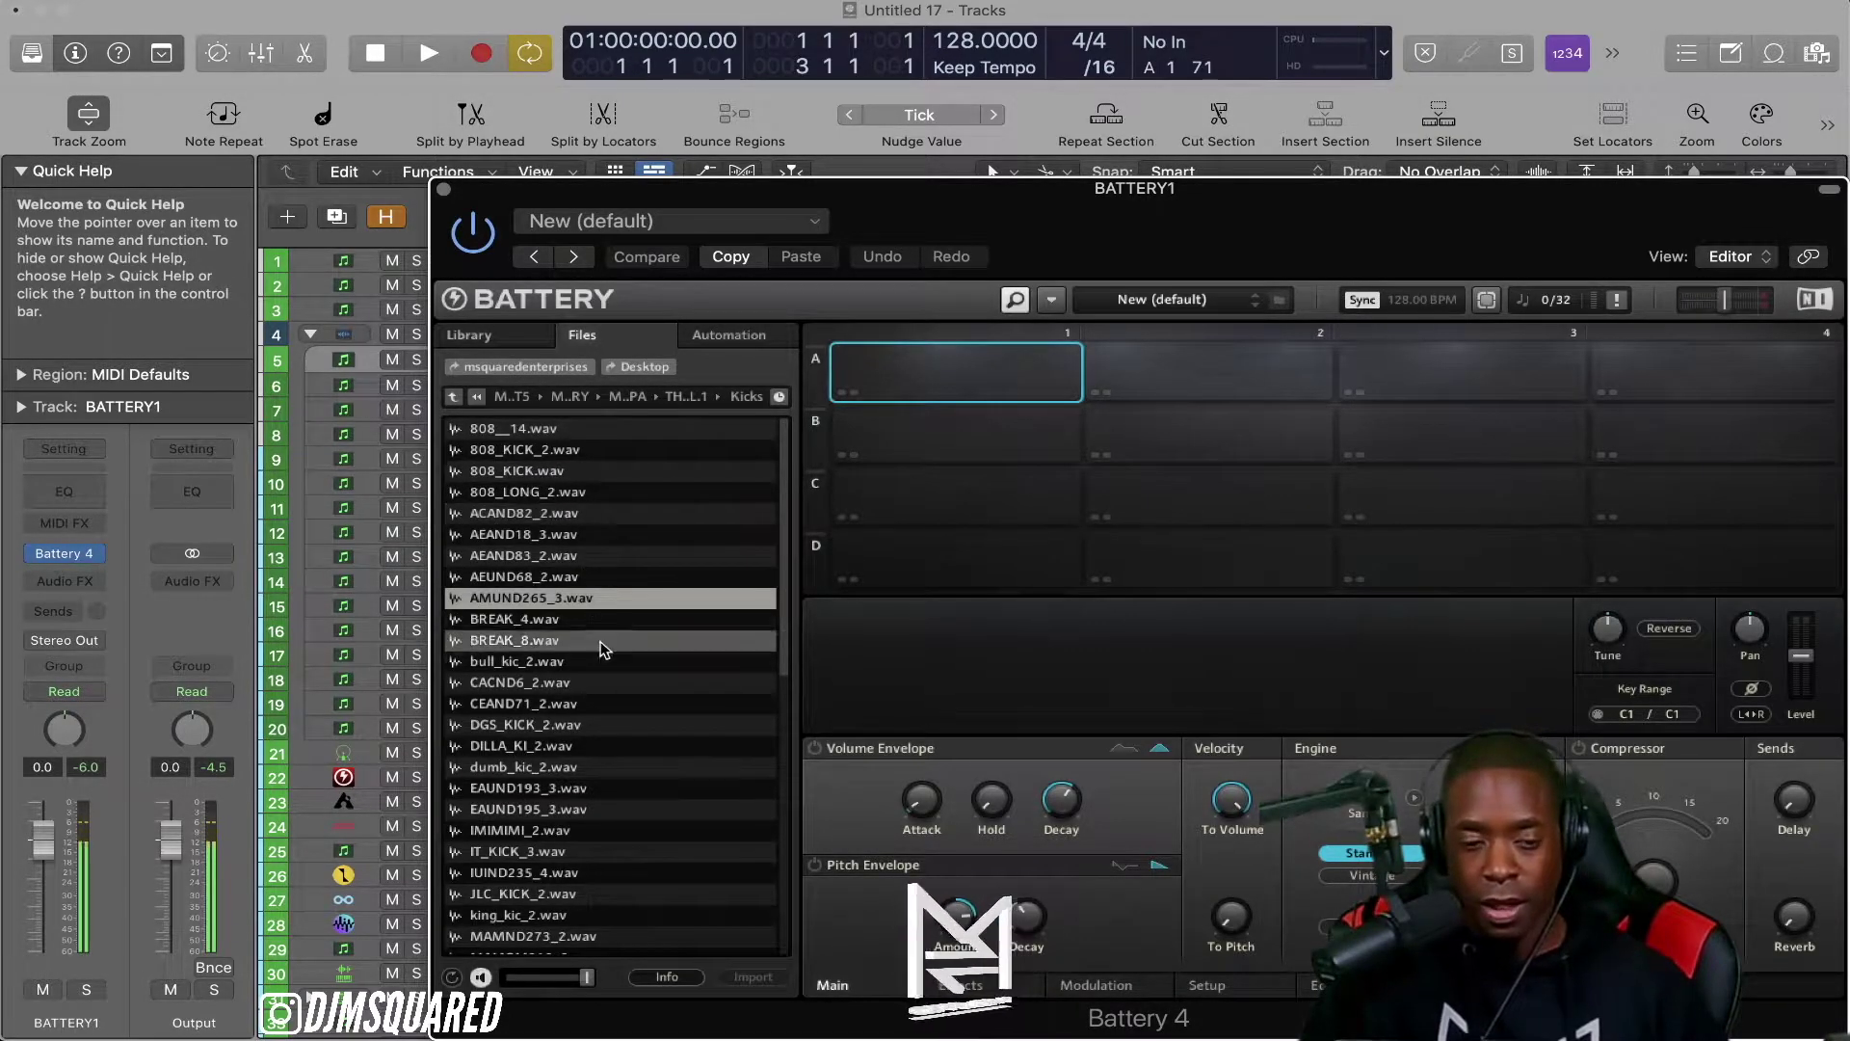
pyautogui.click(514, 683)
pyautogui.press('Down')
pyautogui.press('Down')
pyautogui.press('Down')
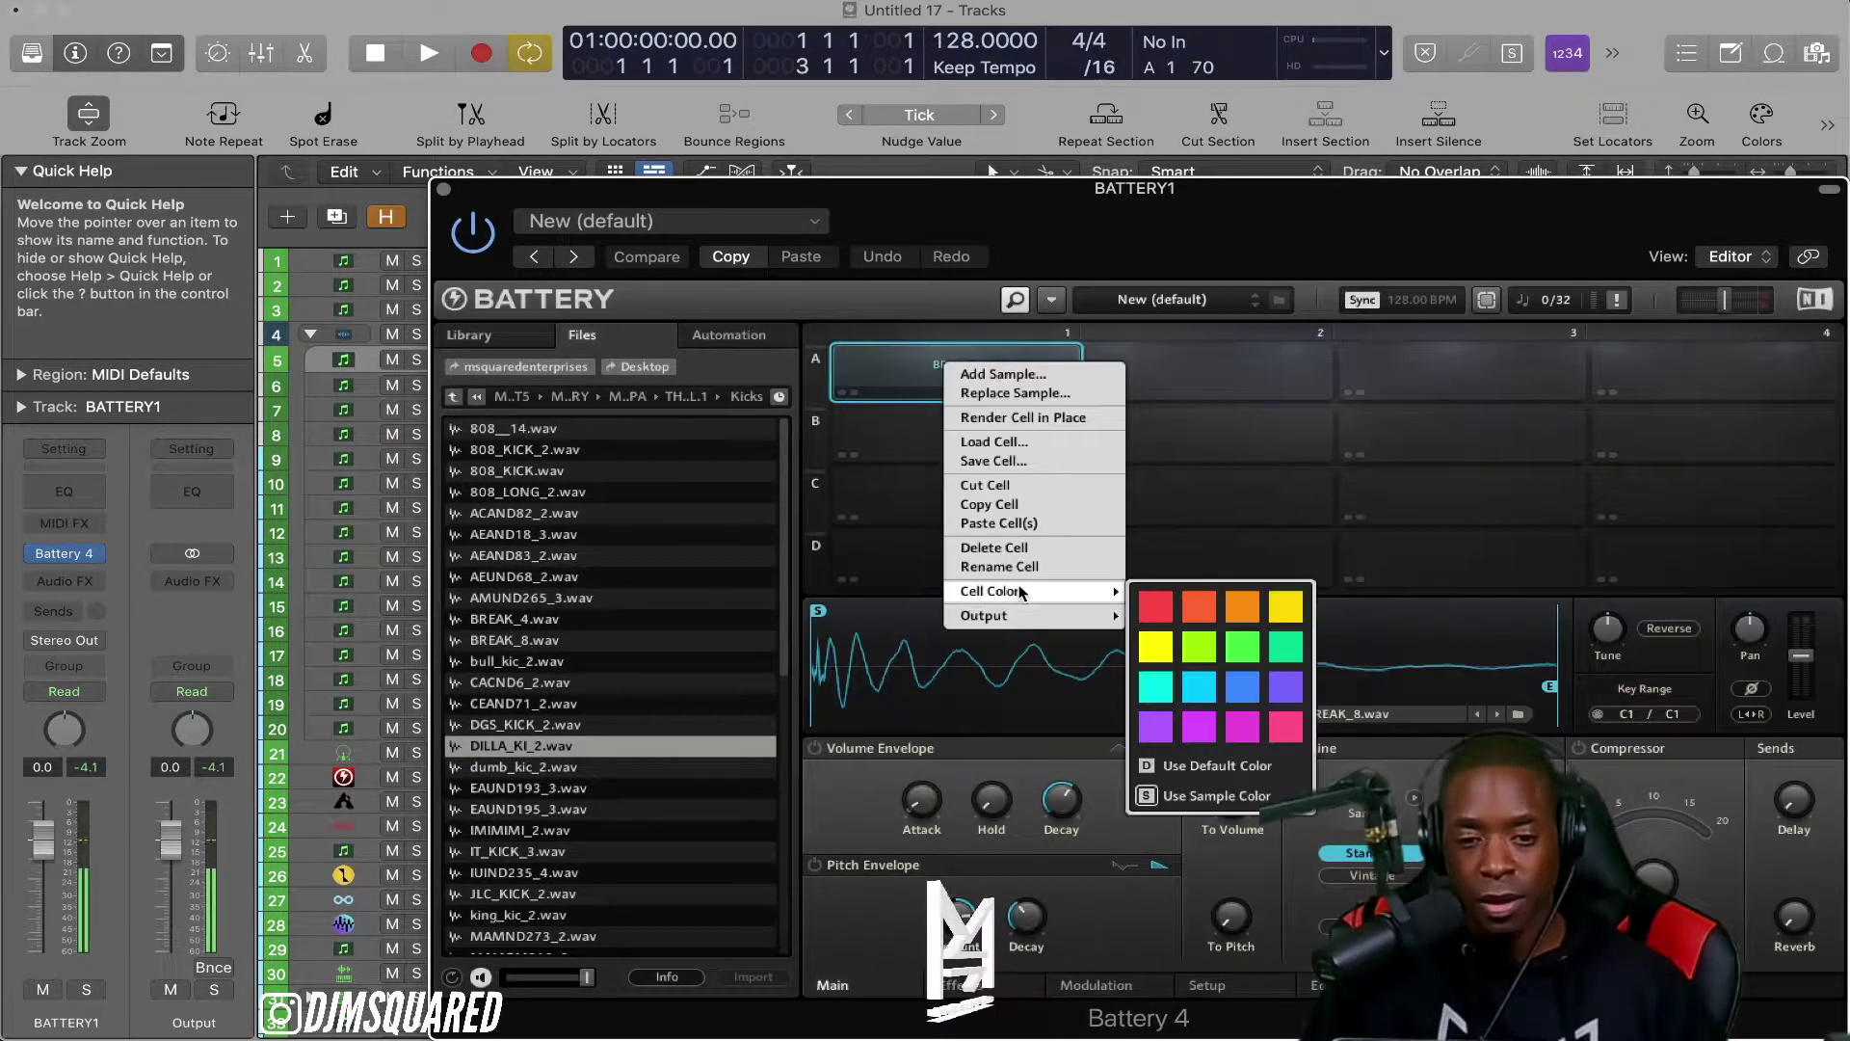
# Step: Check the direct output routing options of cells A1 and A2, and close Battery 4 with the BATTERYx16 stack collapsed again
pyautogui.moveTo(1007, 617)
pyautogui.moveTo(1179, 655)
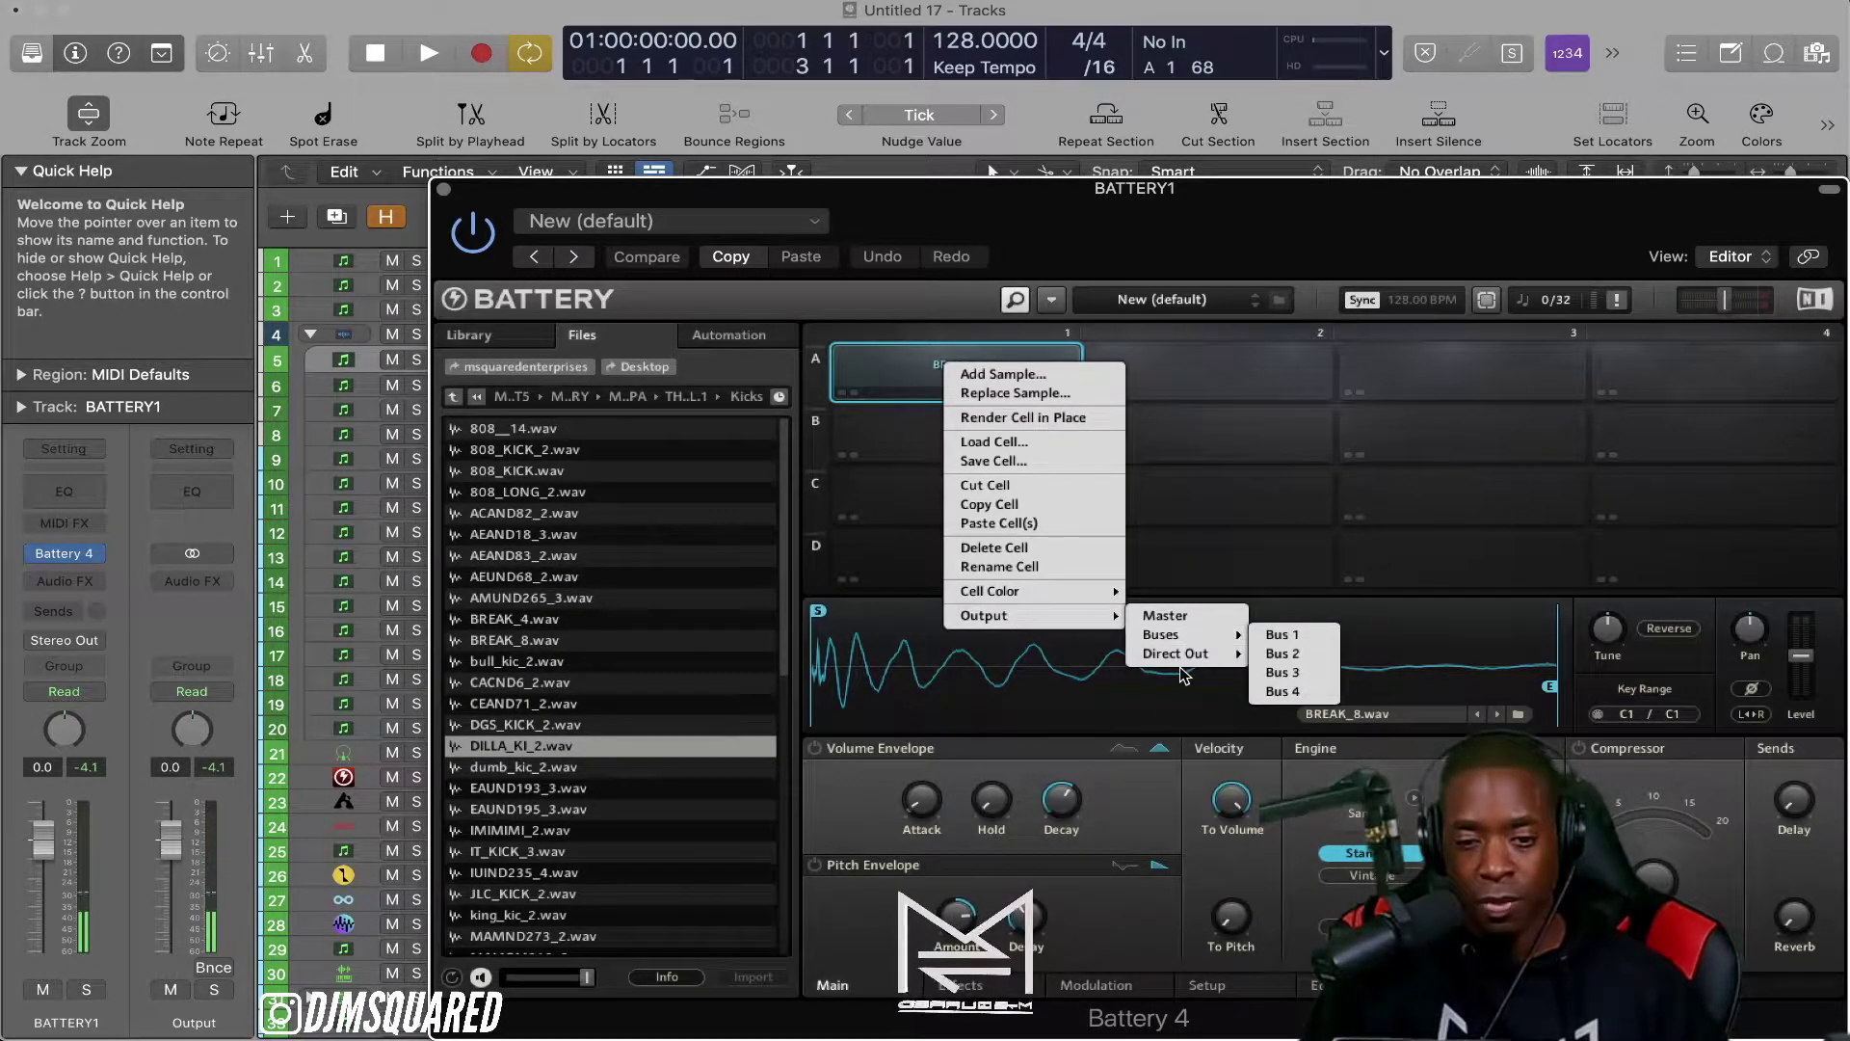
pyautogui.click(1180, 403)
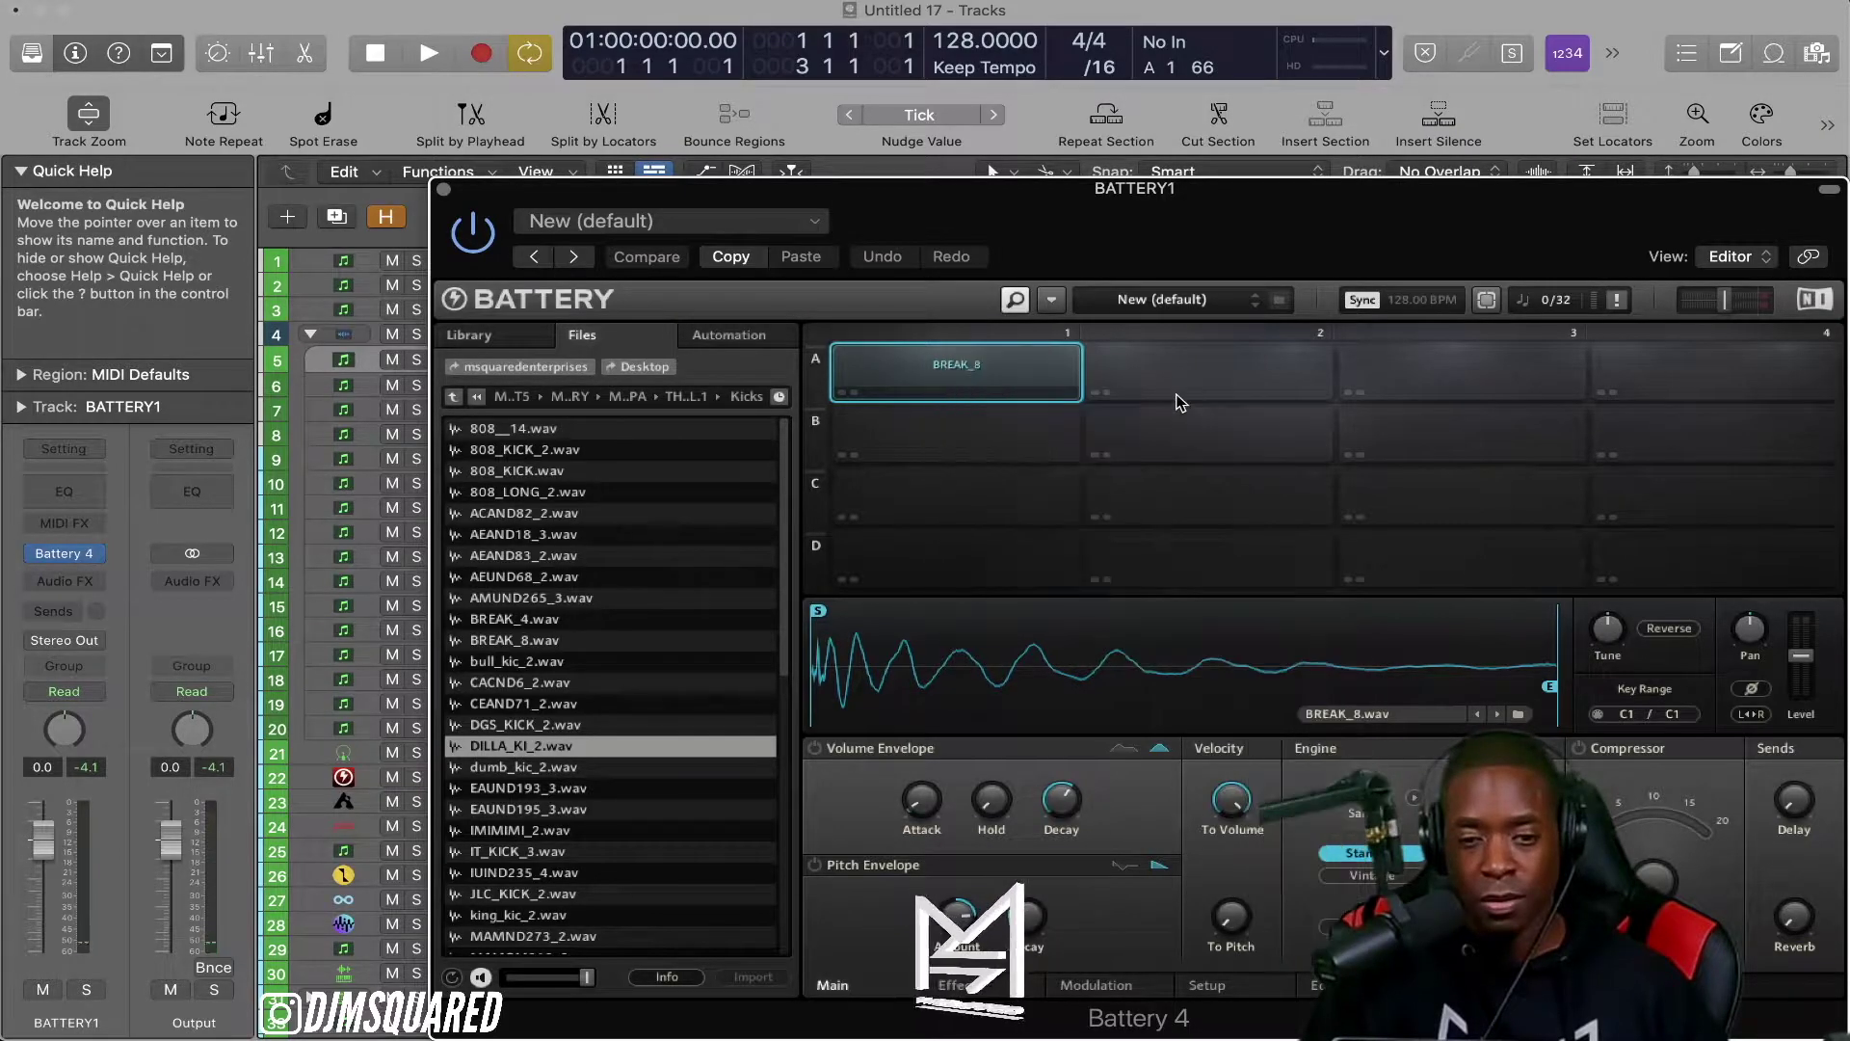
pyautogui.click(1180, 402)
pyautogui.rightClick(1222, 388)
pyautogui.moveTo(1254, 639)
pyautogui.moveTo(1455, 678)
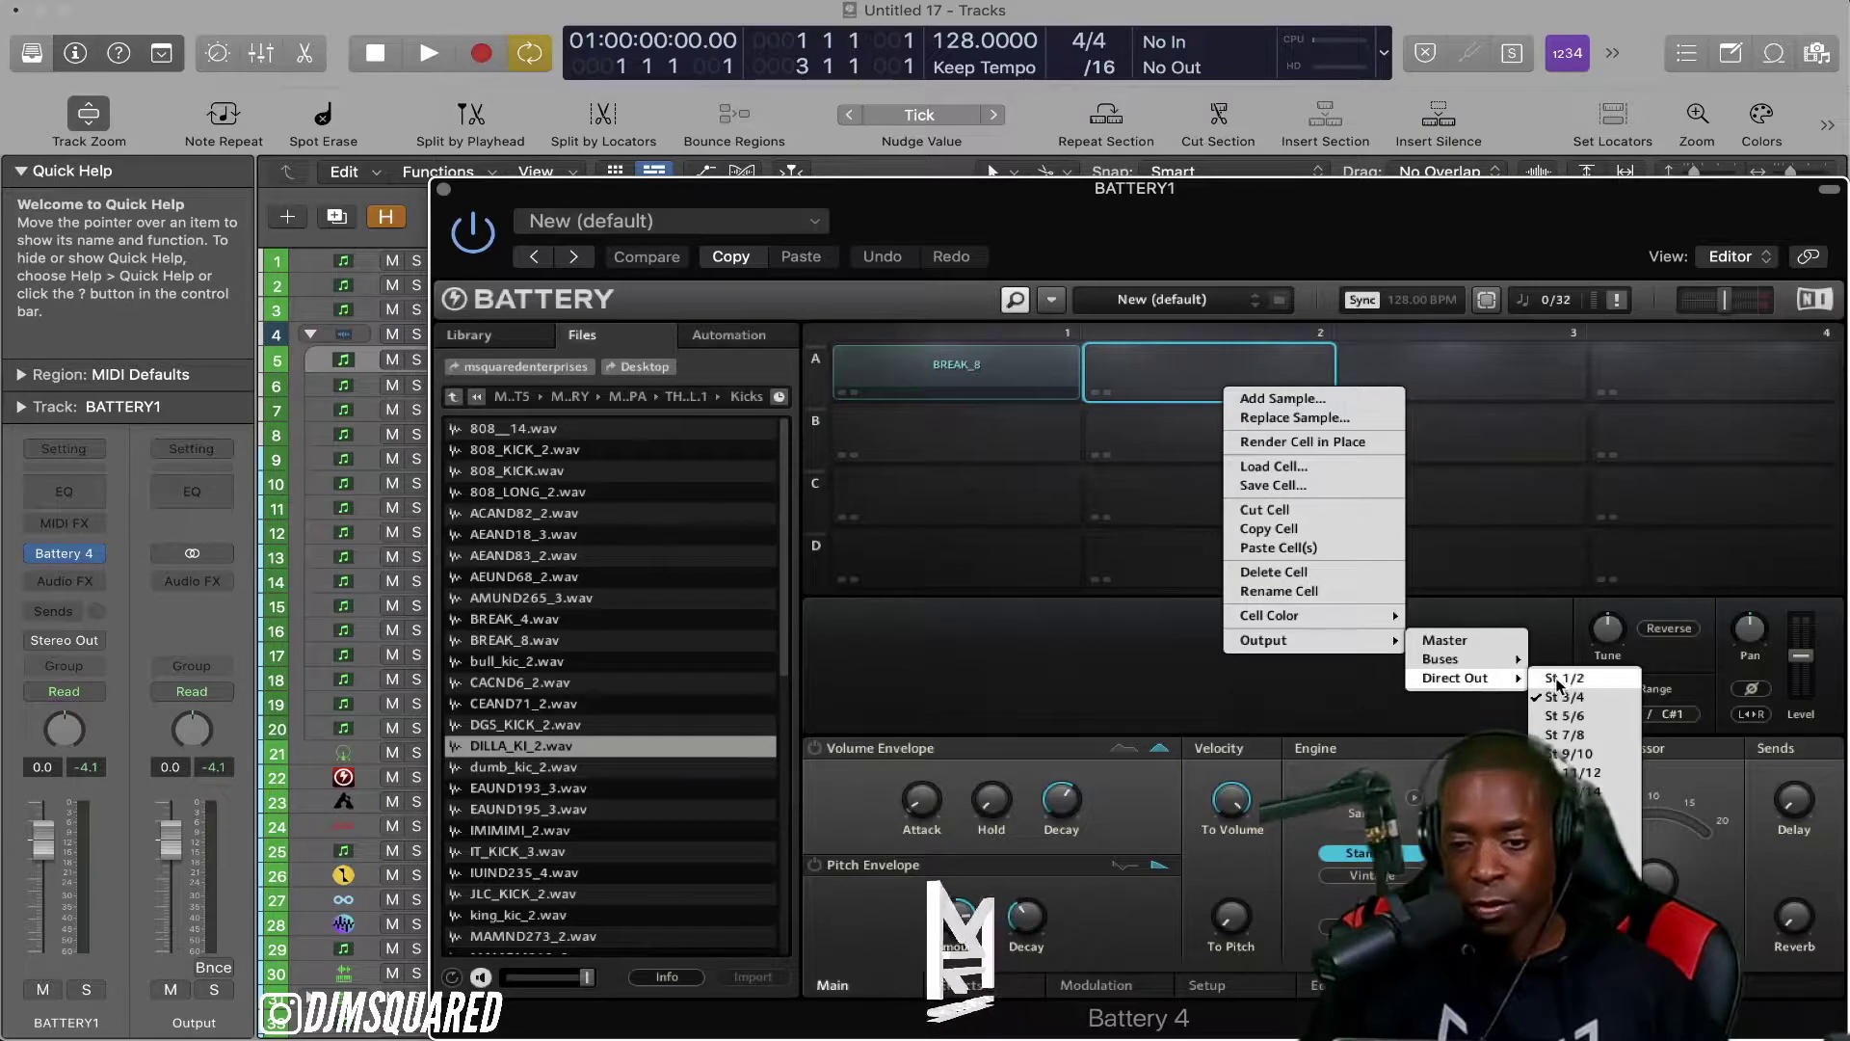
pyautogui.click(1404, 378)
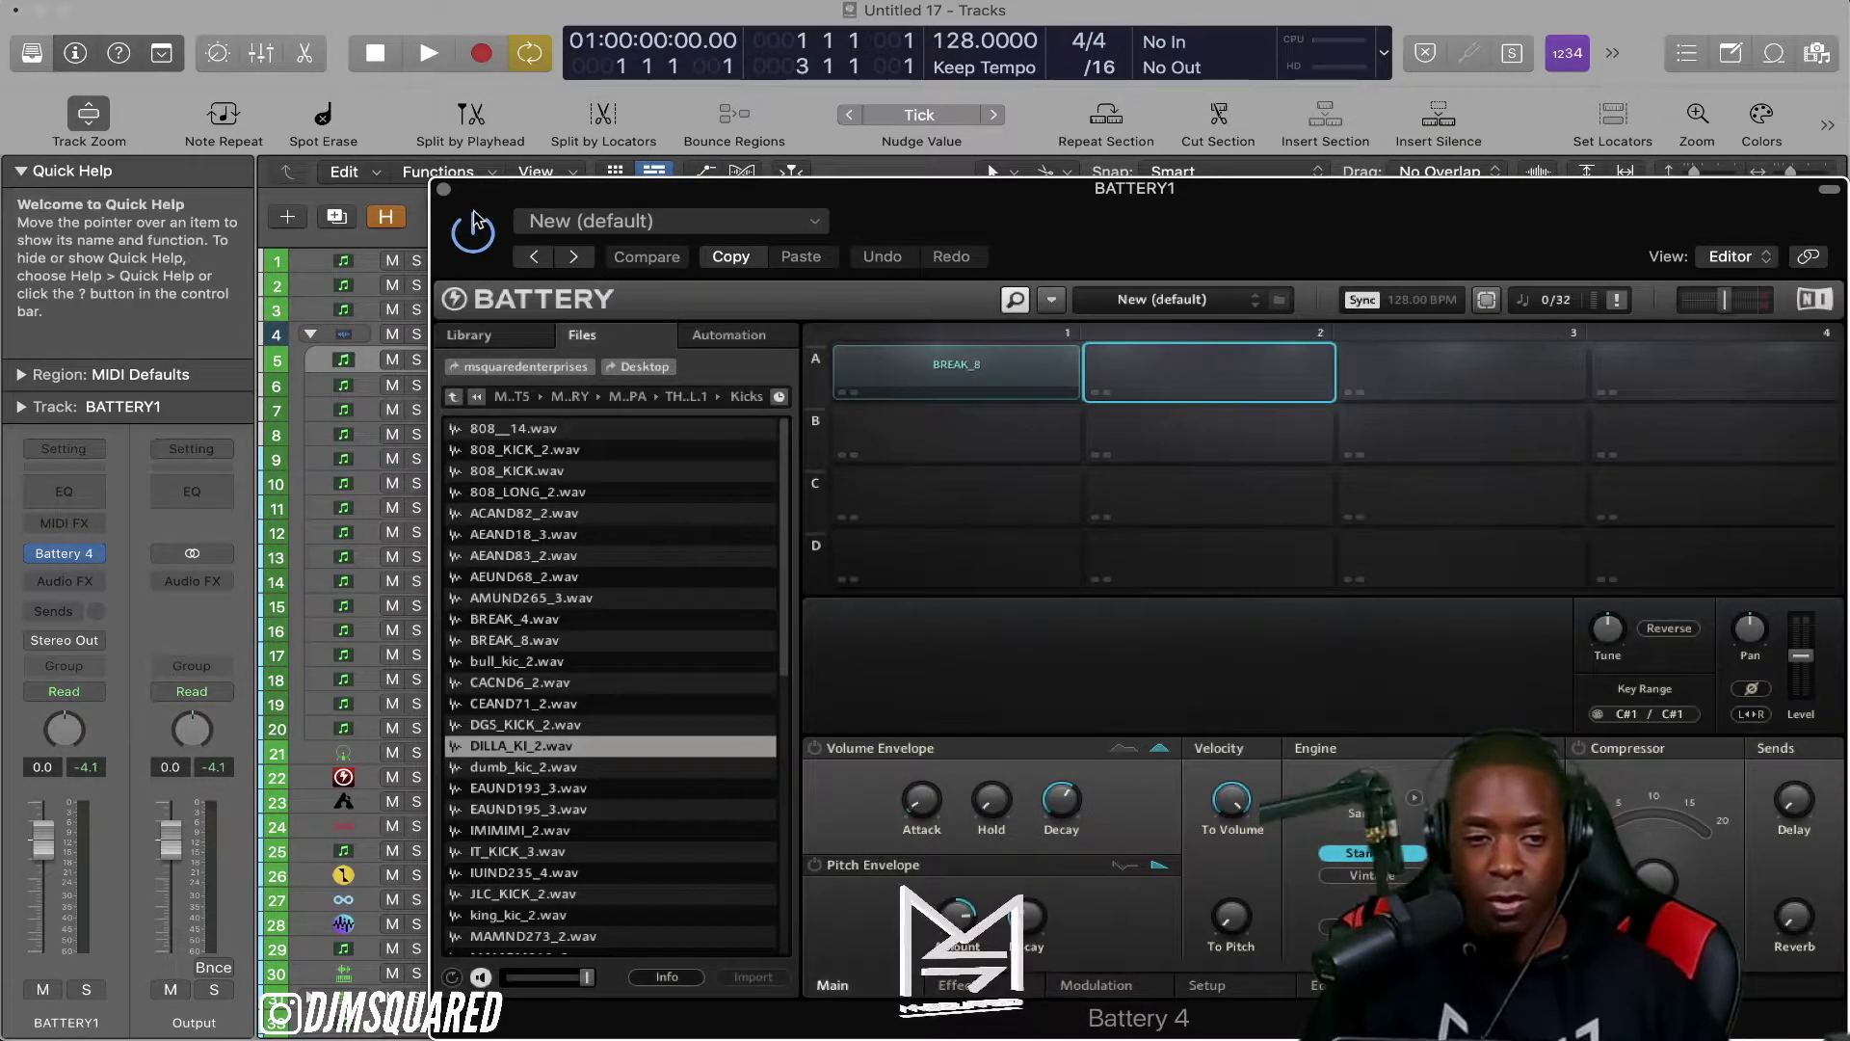
pyautogui.click(444, 189)
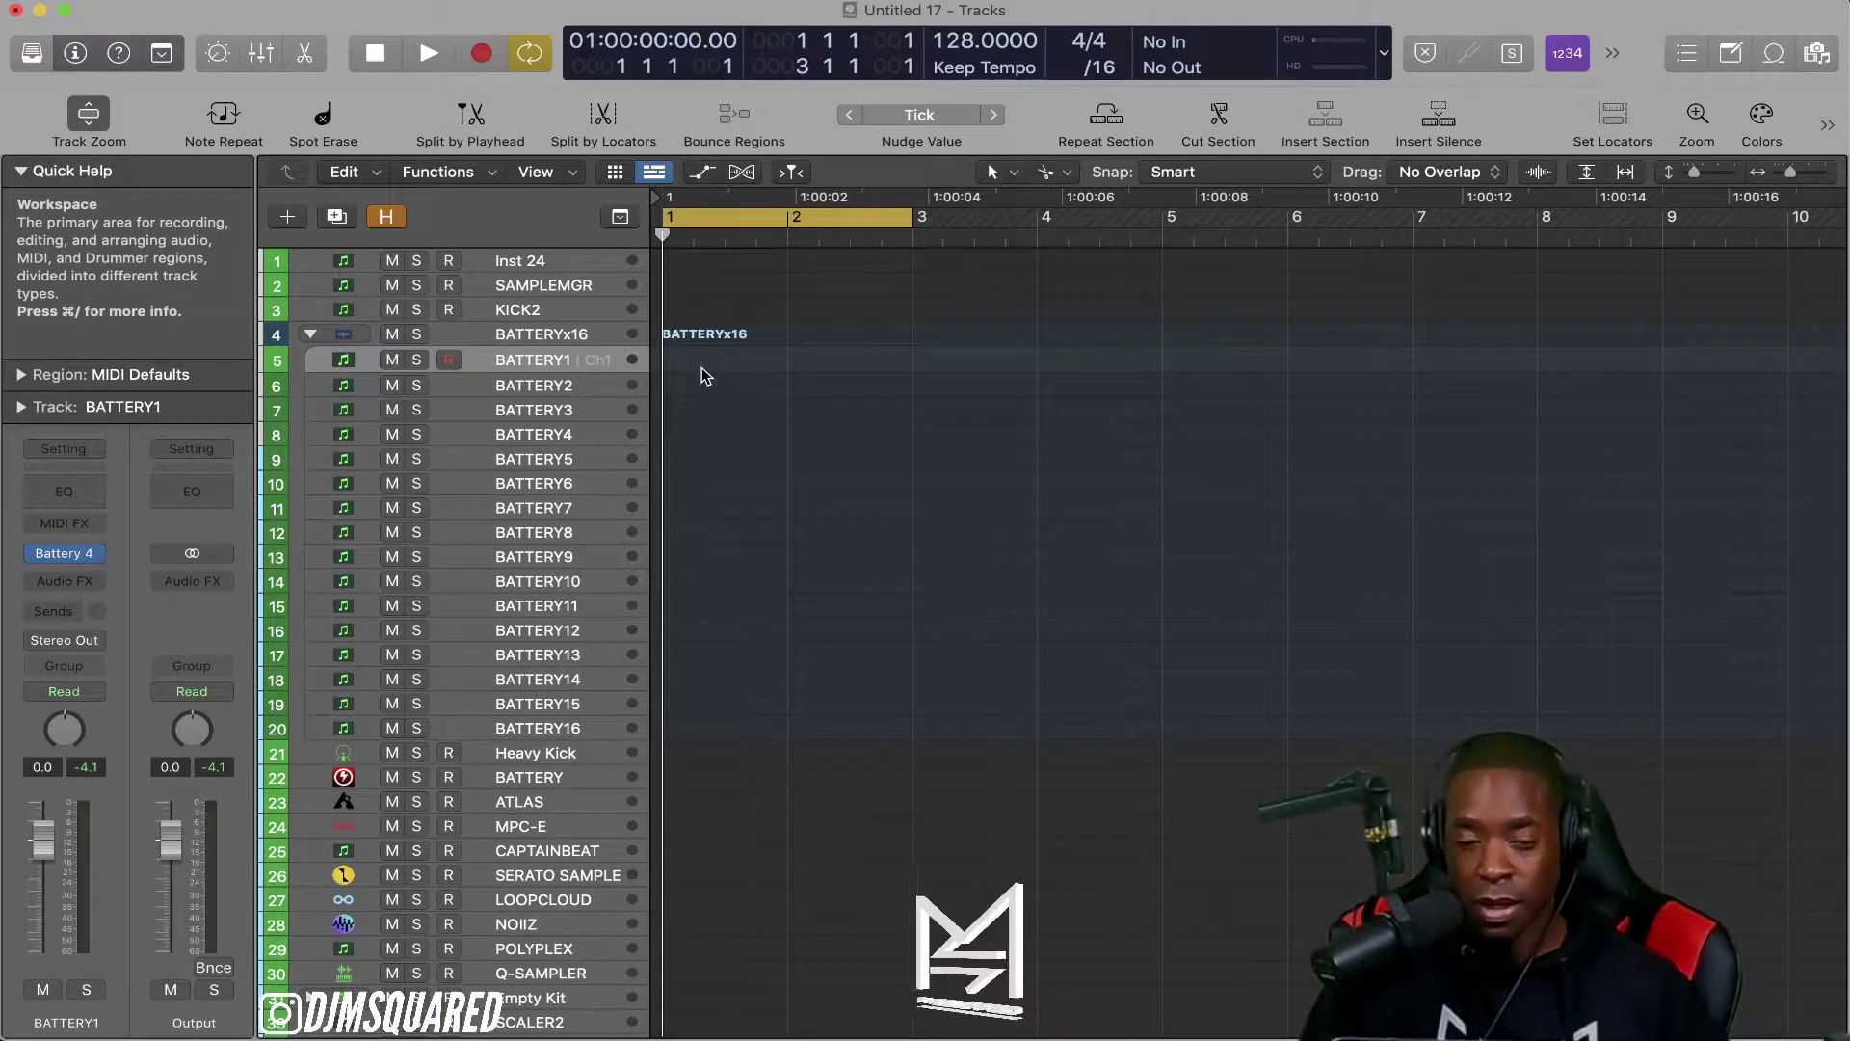
pyautogui.click(309, 335)
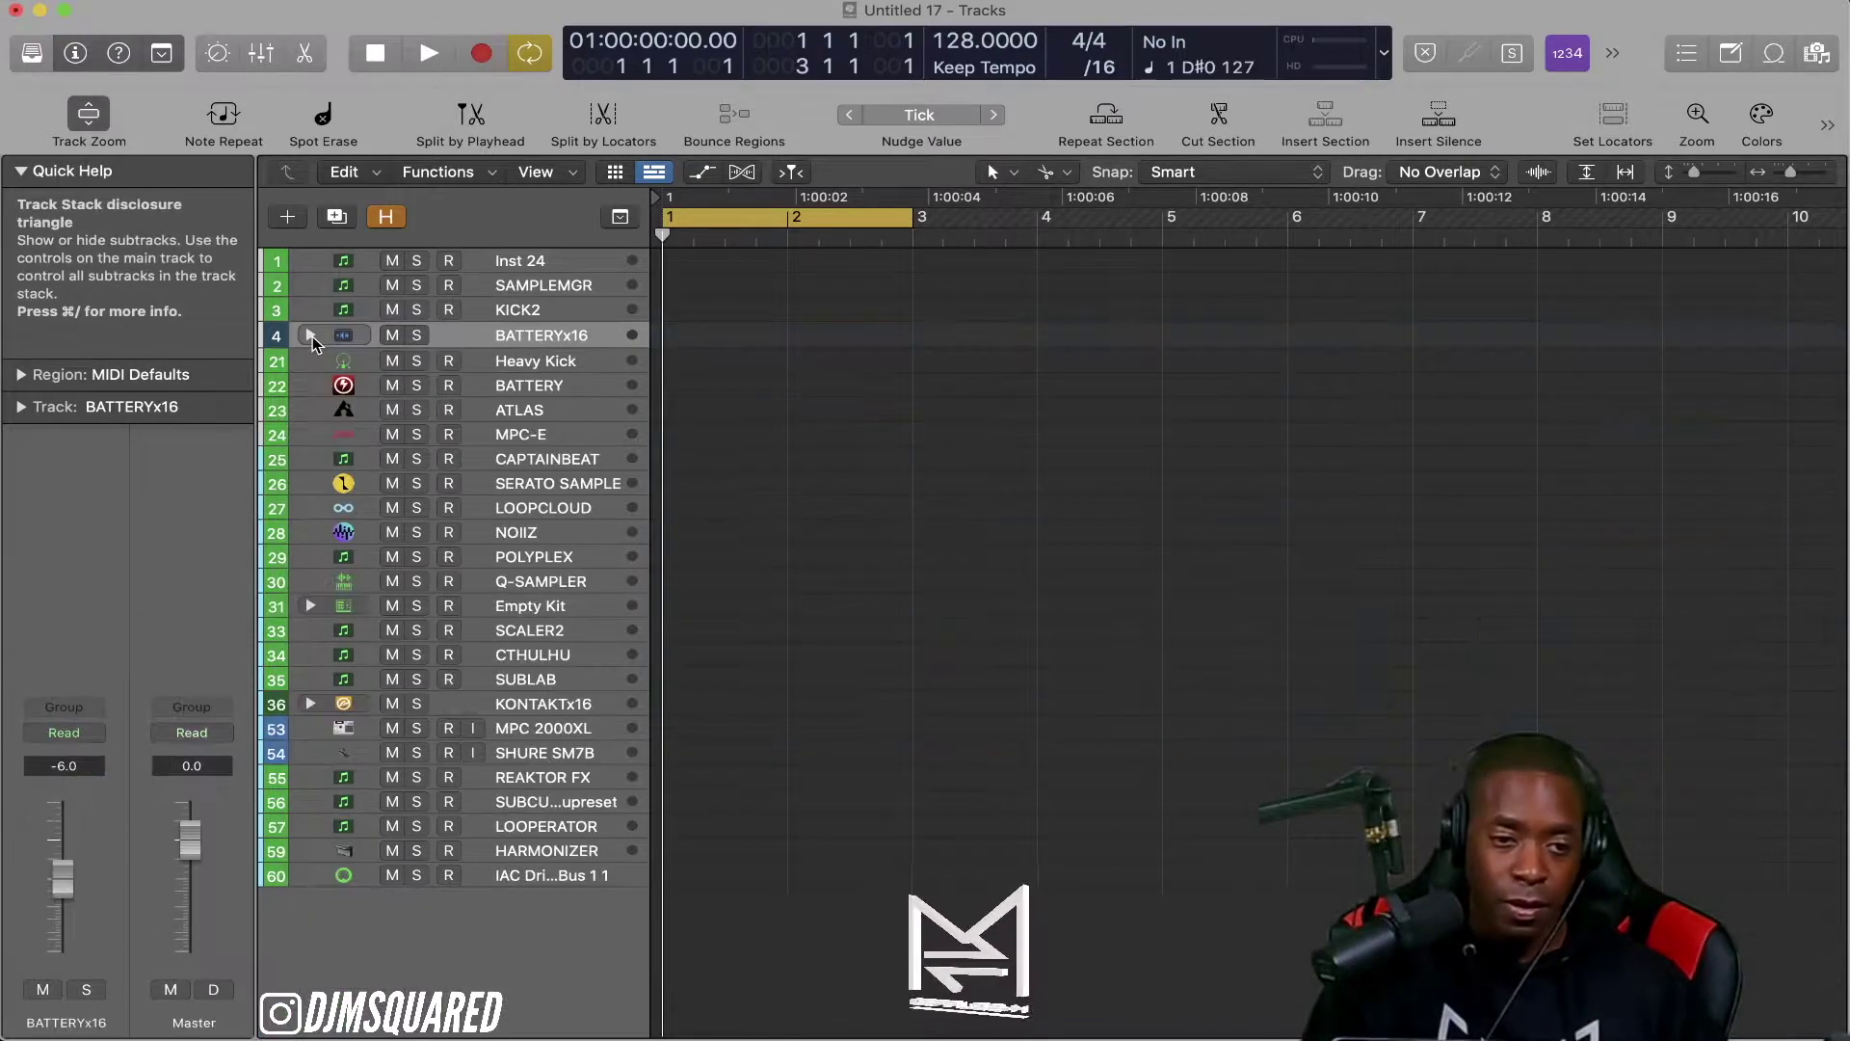
# Step: Open the Drum Synth instrument on the Heavy Kick track to try its kick sound, and close its window
pyautogui.click(520, 362)
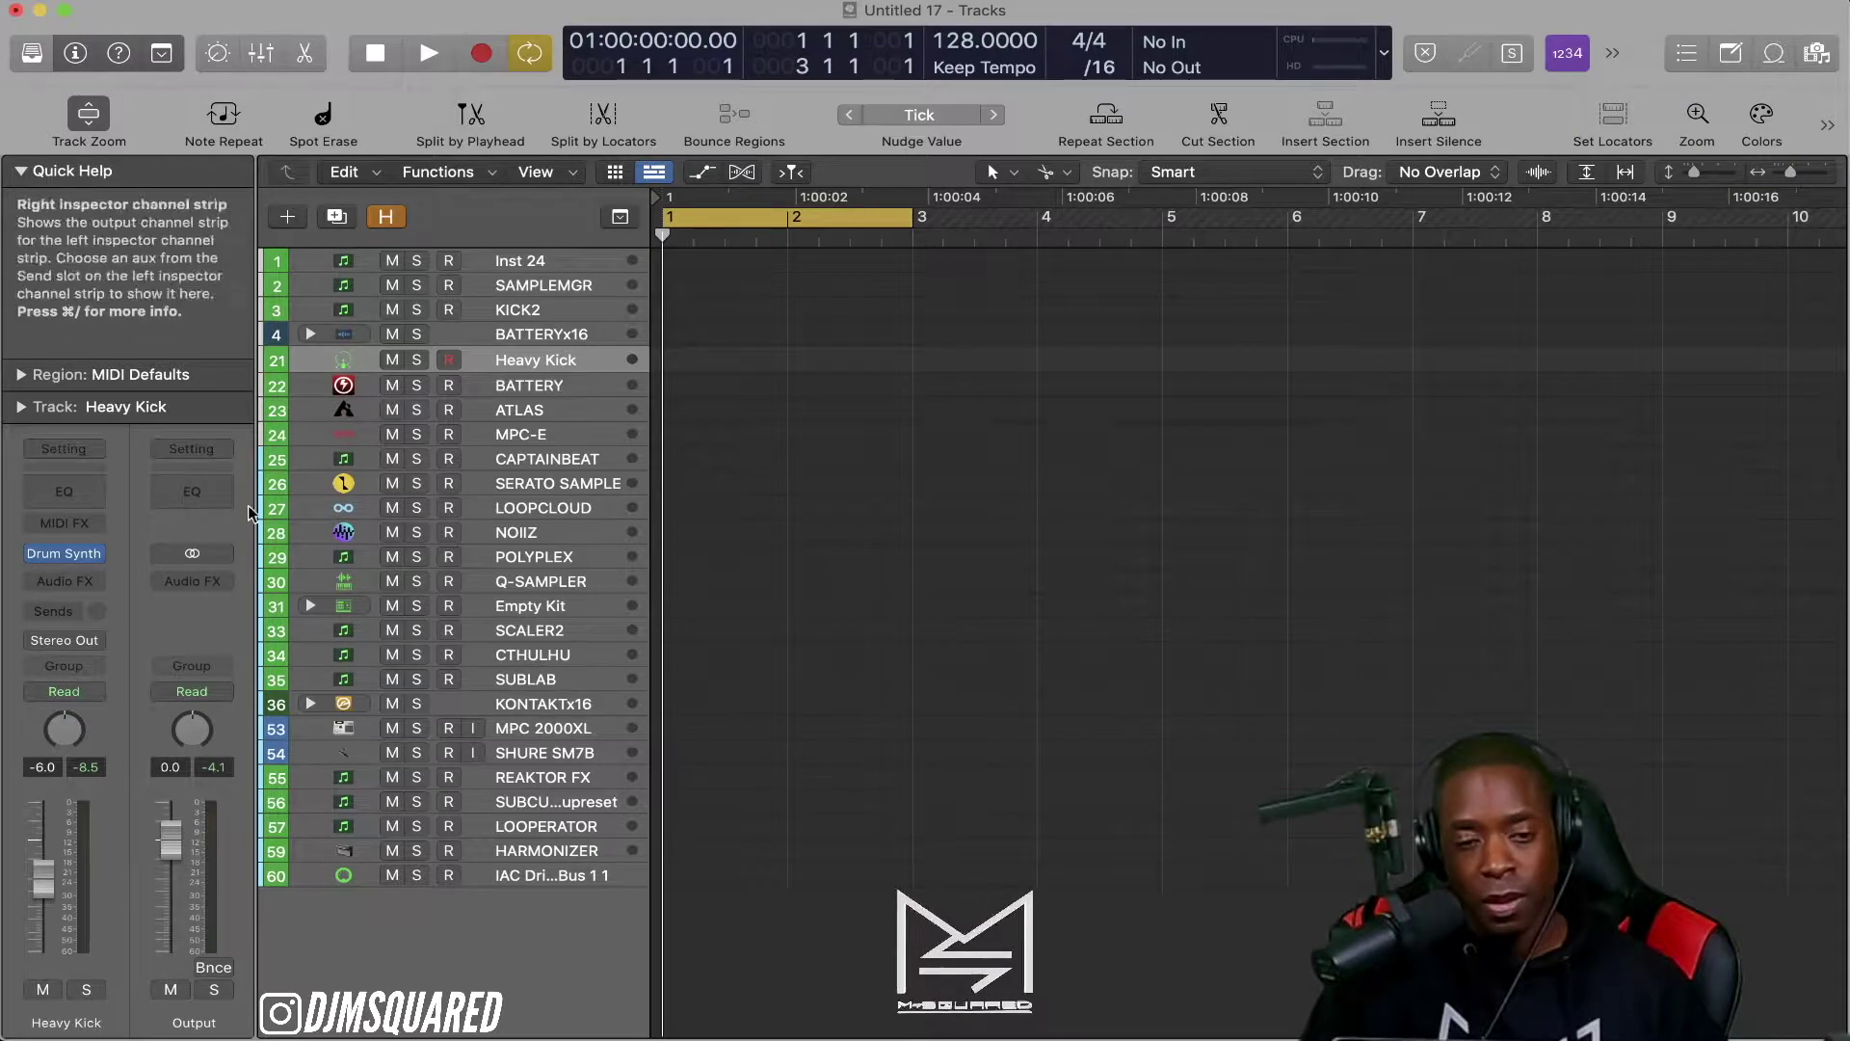
pyautogui.click(66, 554)
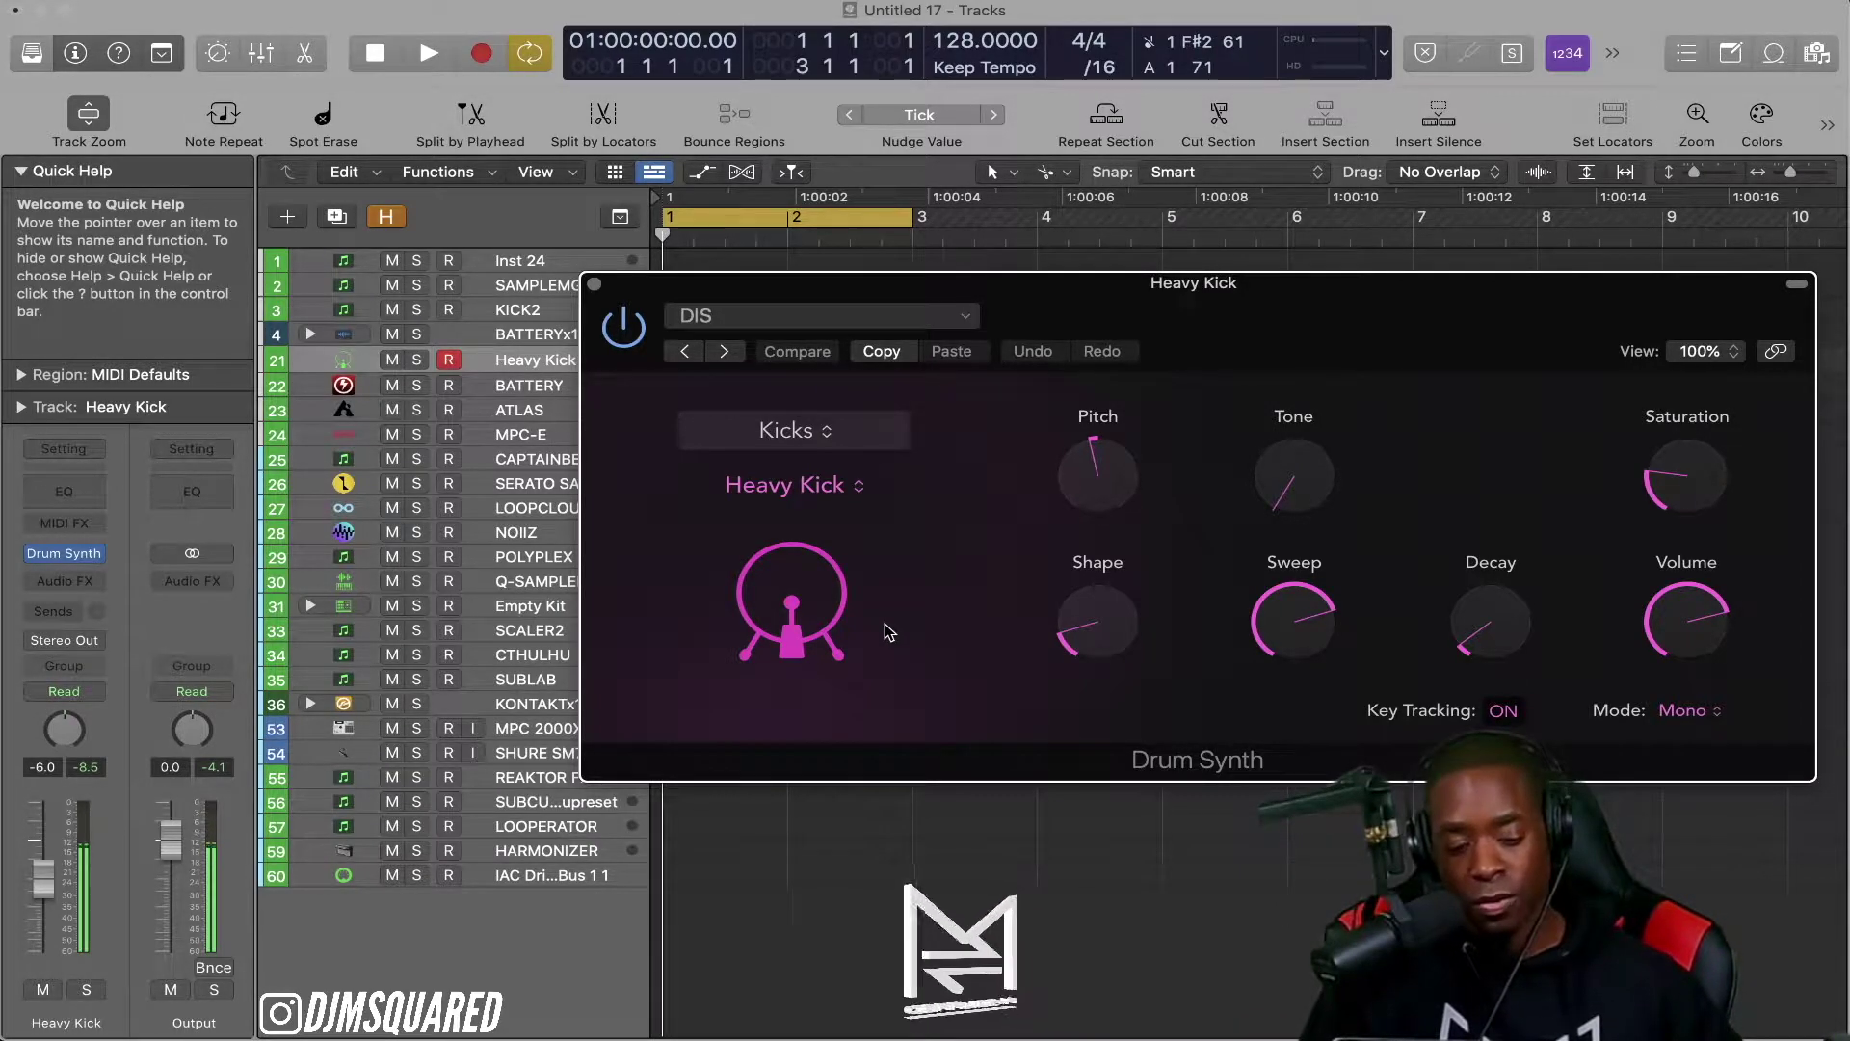
pyautogui.click(595, 285)
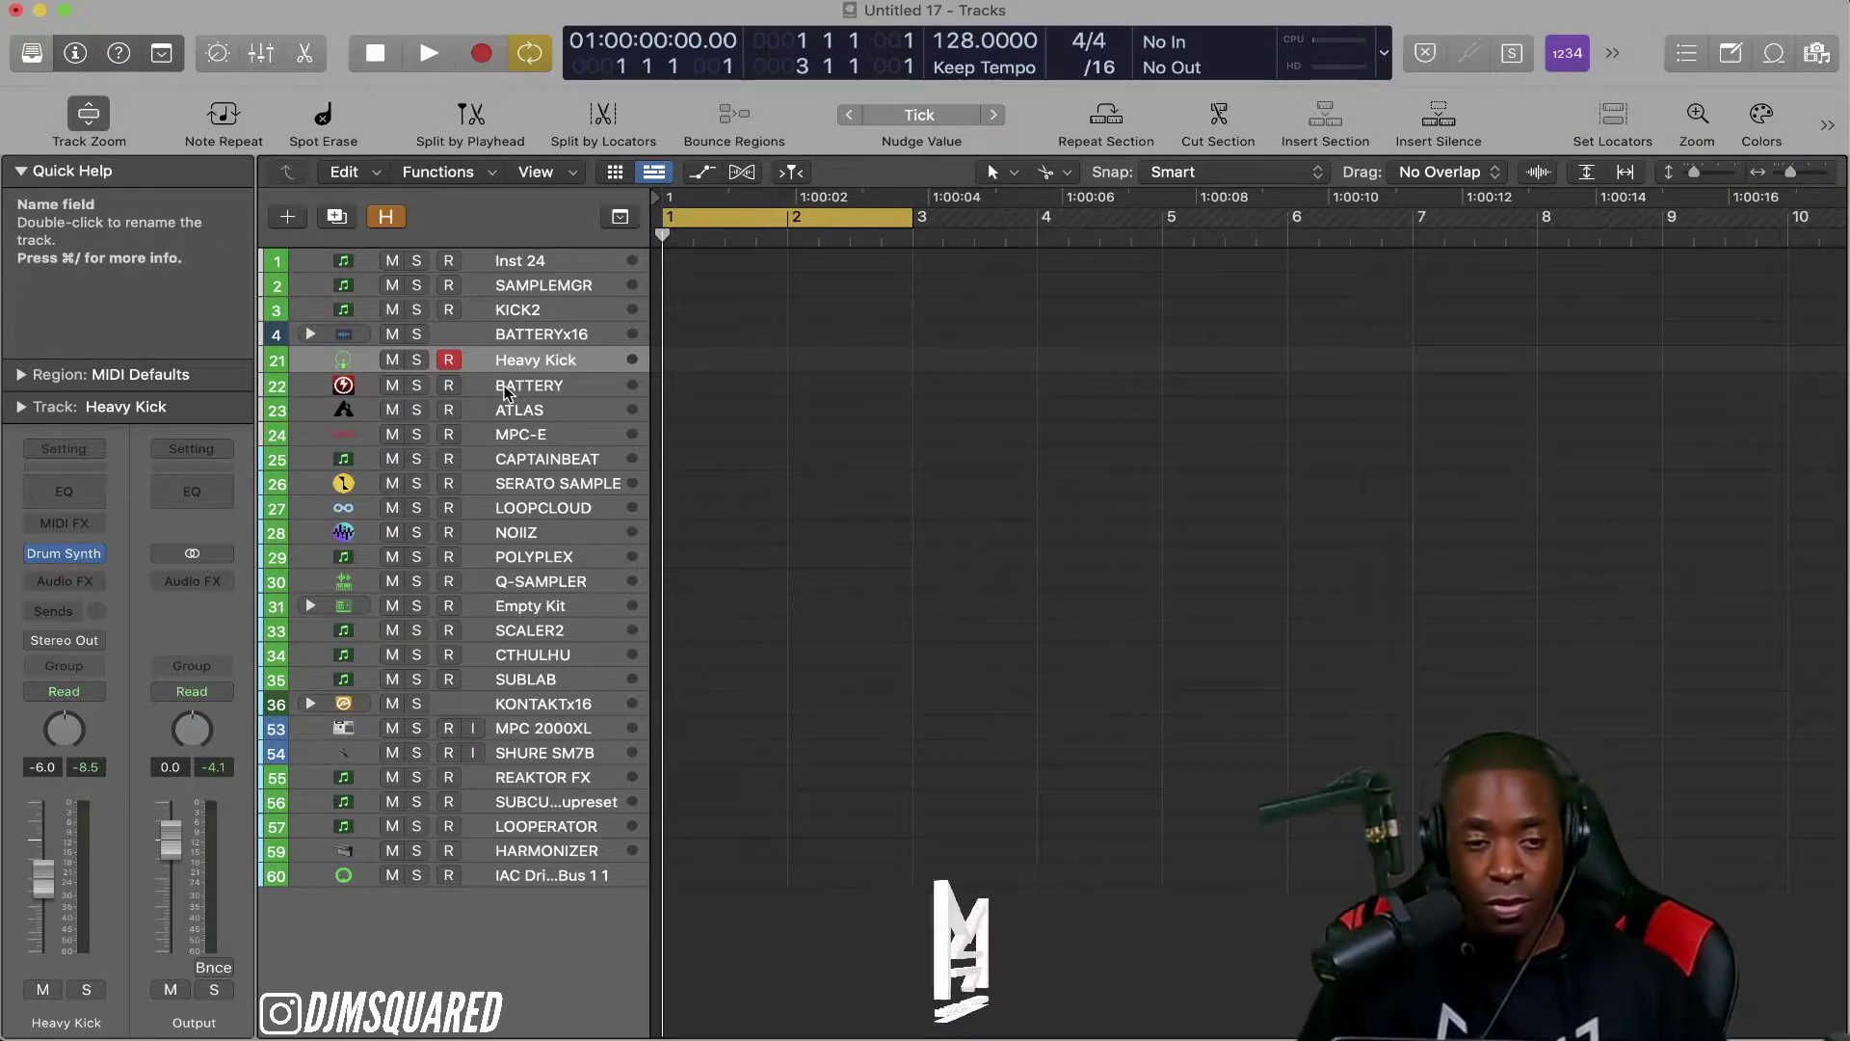
# Step: Open Battery 4 on the BATTERY track, audition several closed hi-hat samples from the factory library, and close the instrument
pyautogui.click(504, 389)
pyautogui.click(61, 554)
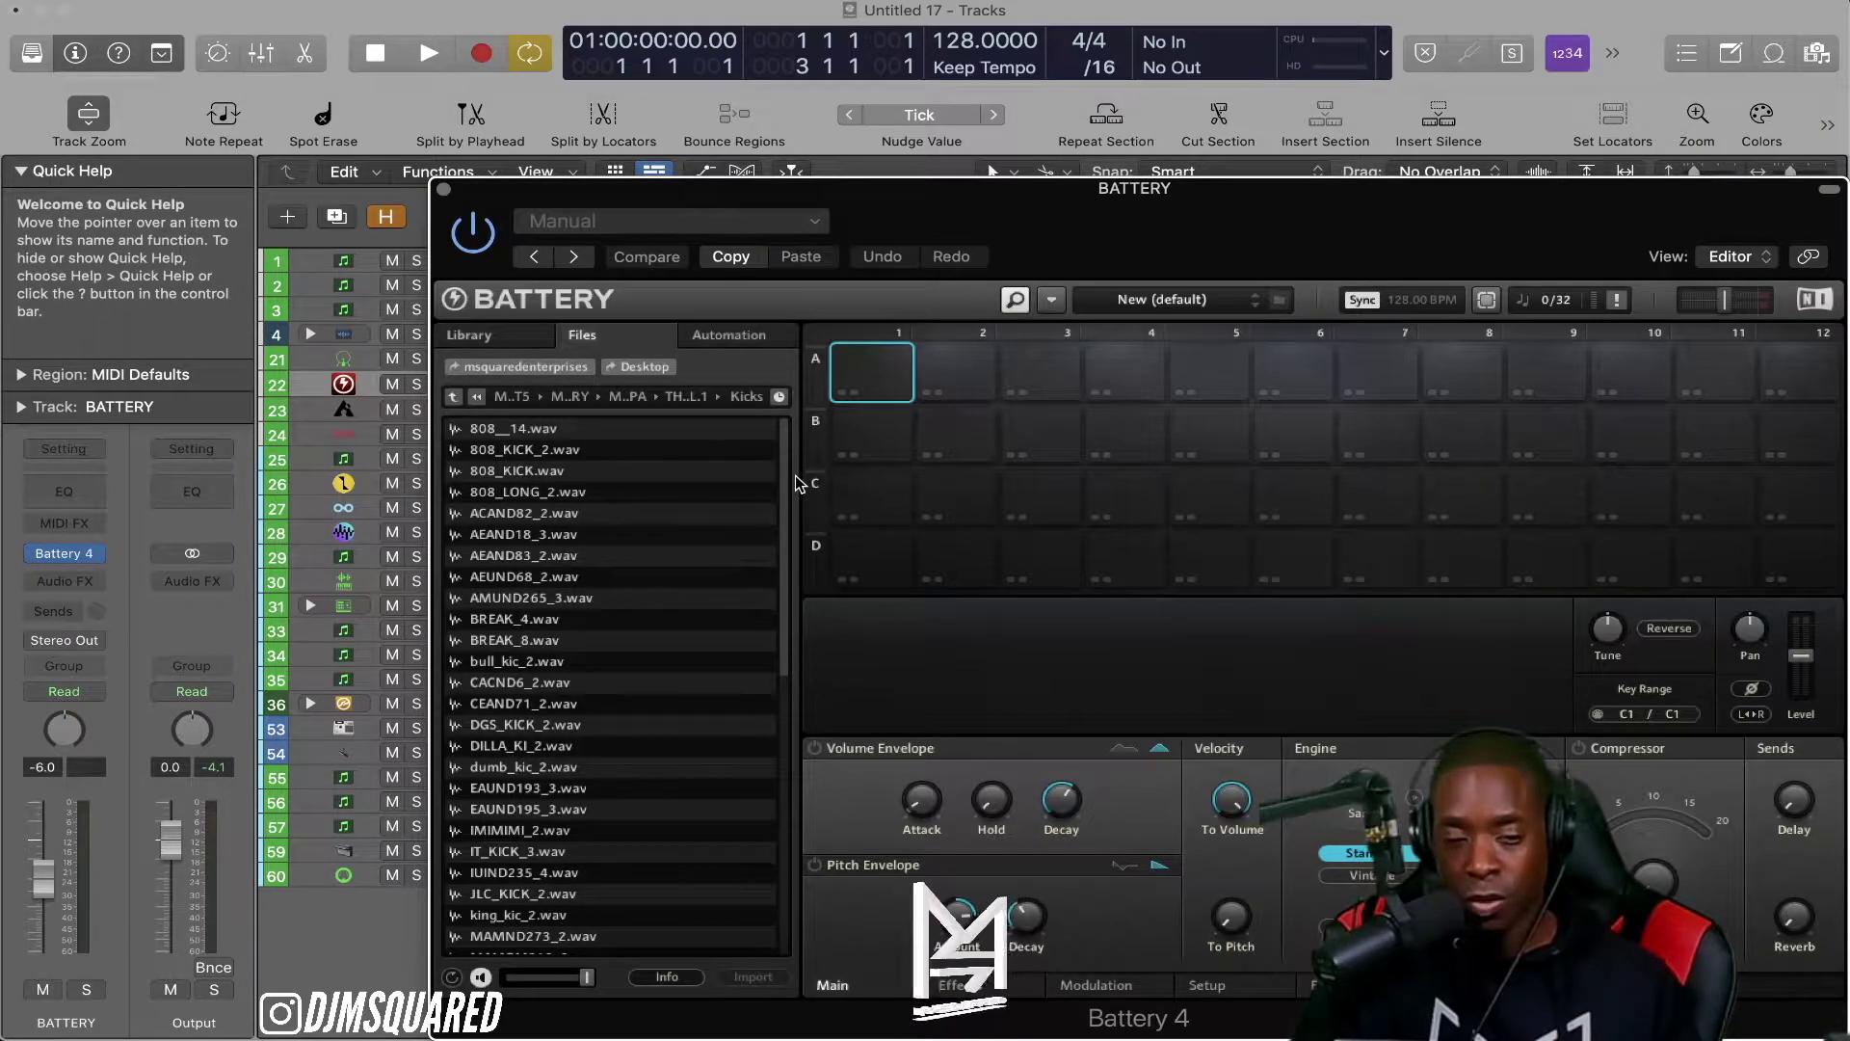
pyautogui.click(505, 338)
pyautogui.click(617, 677)
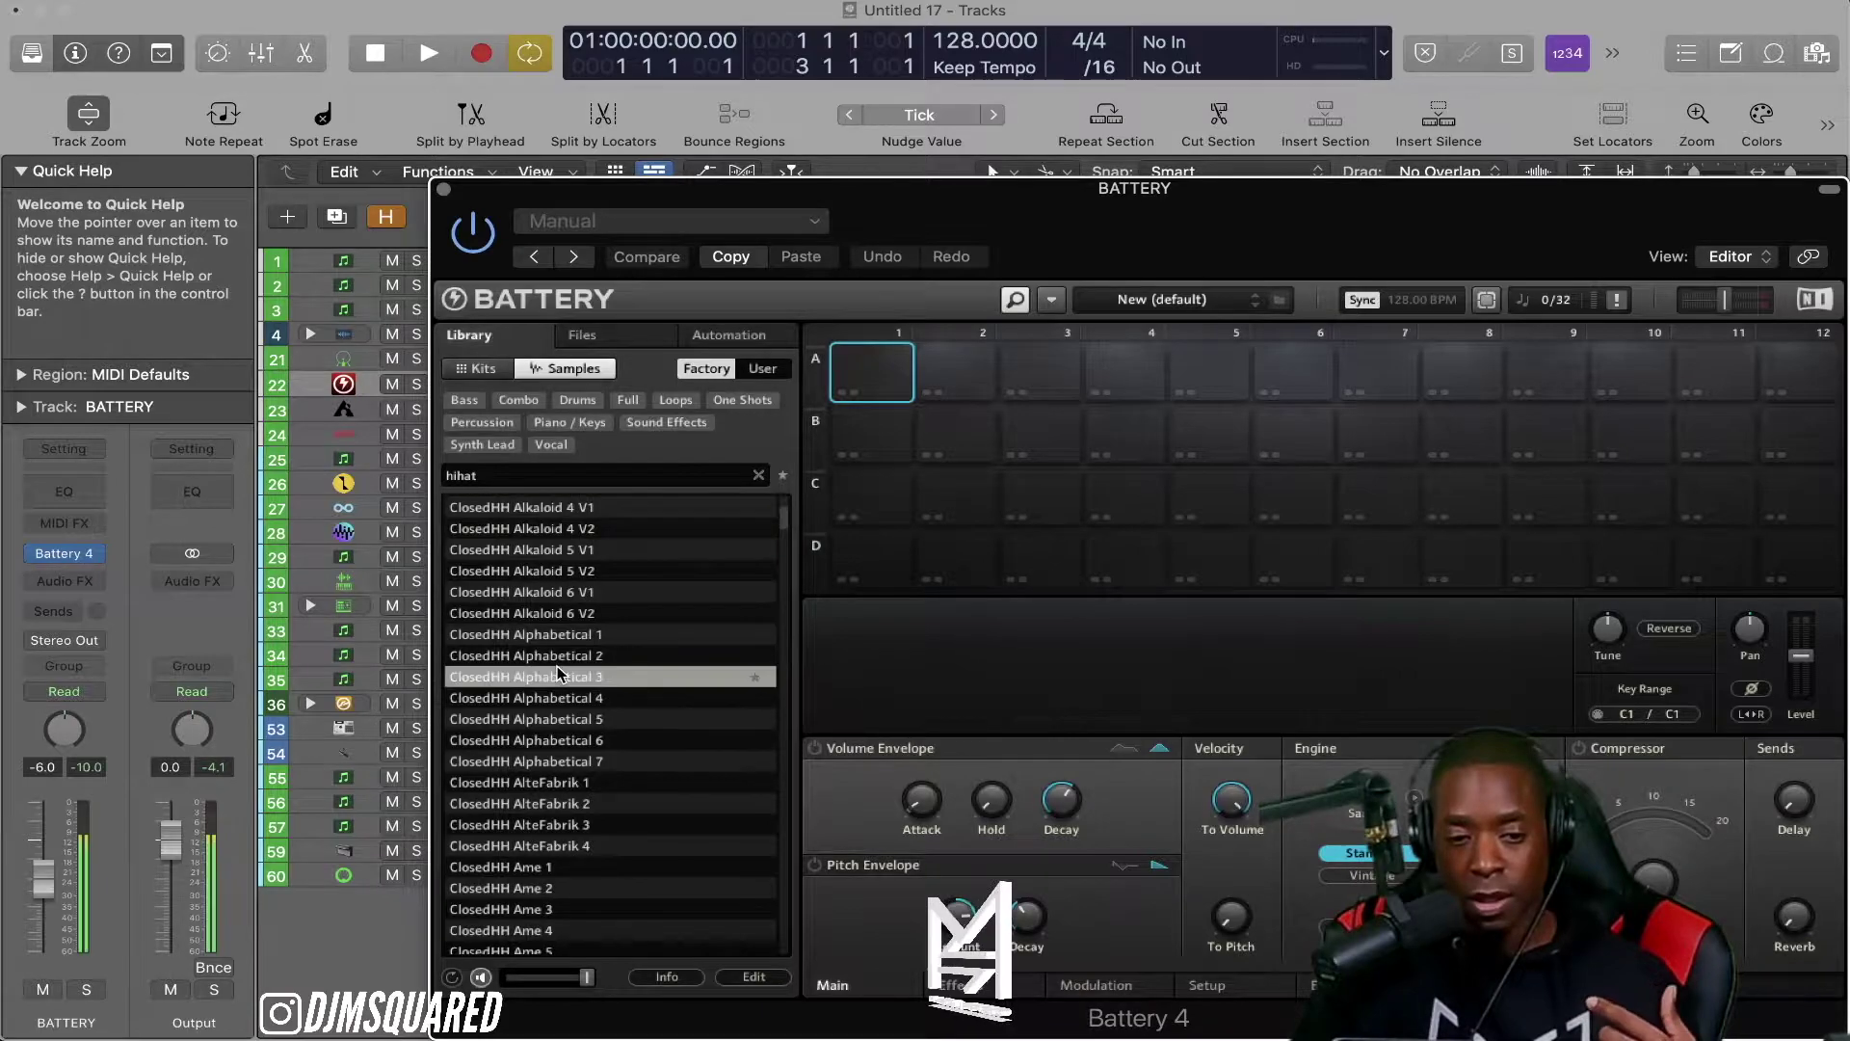
pyautogui.click(556, 740)
pyautogui.click(555, 845)
pyautogui.click(549, 887)
pyautogui.click(559, 613)
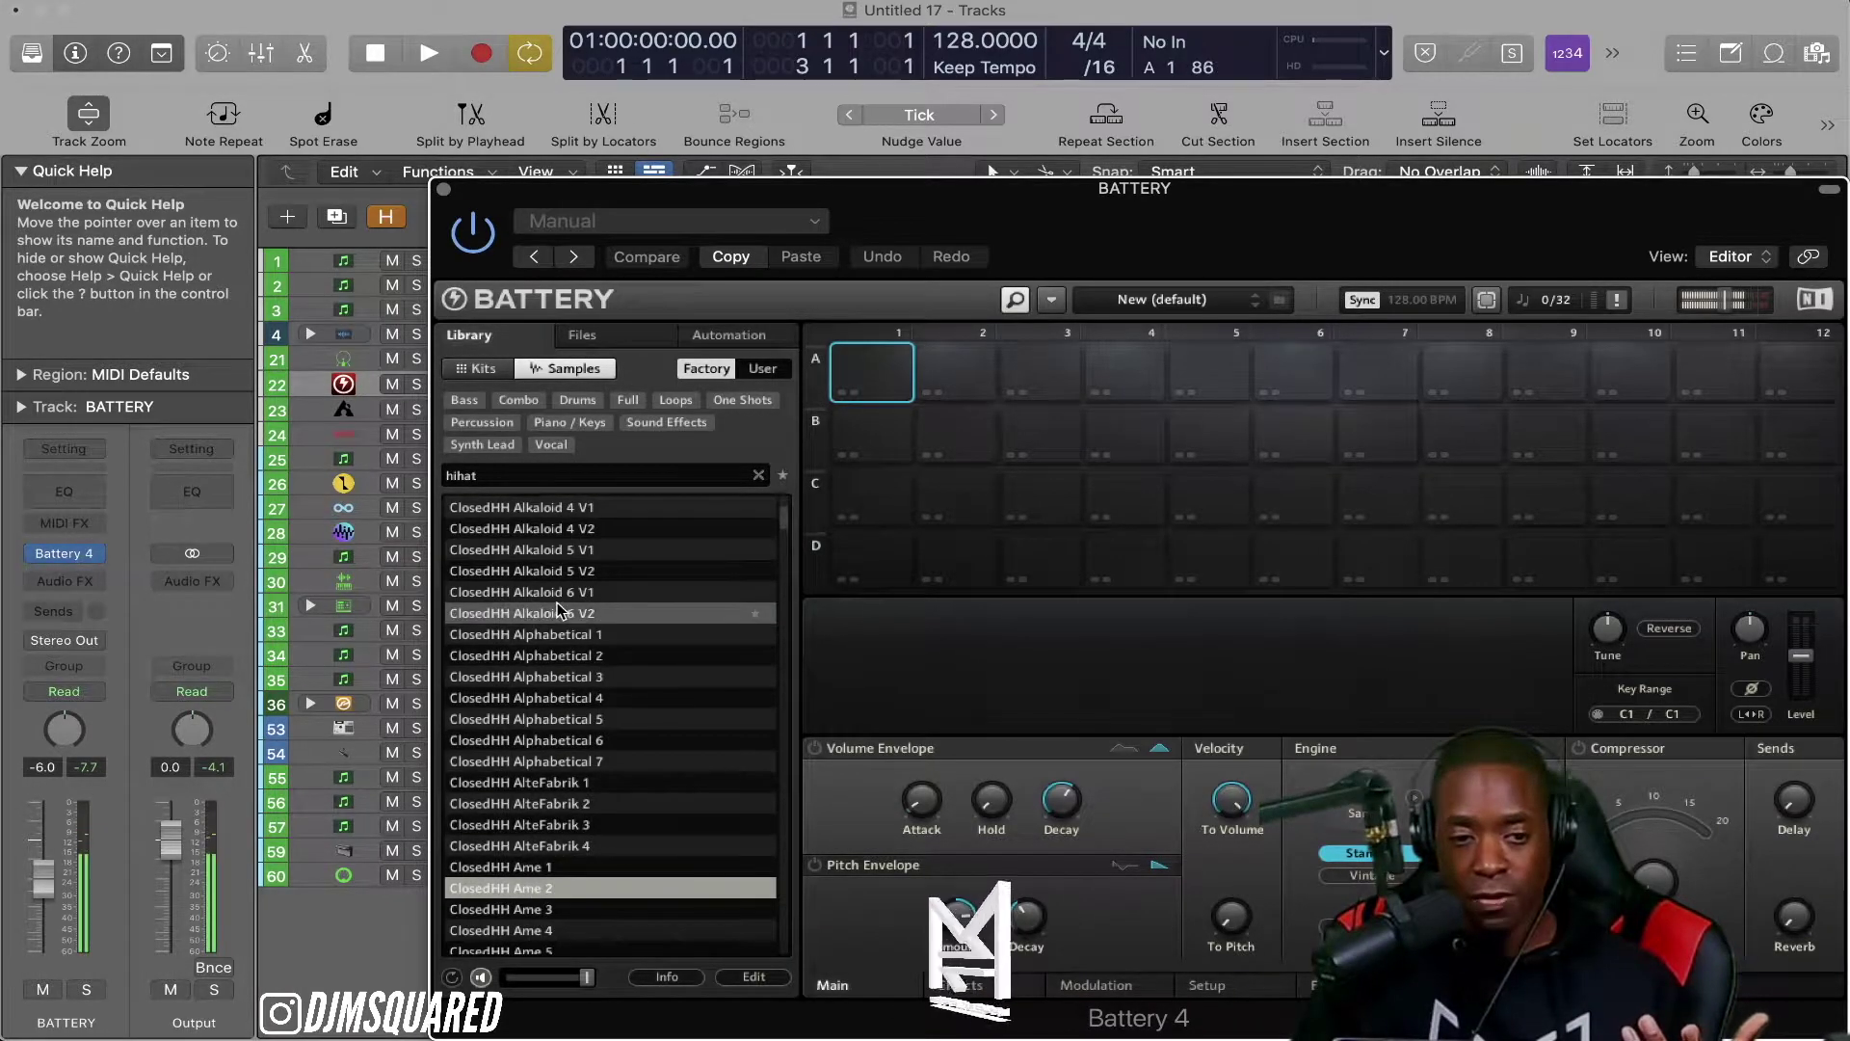
pyautogui.click(444, 188)
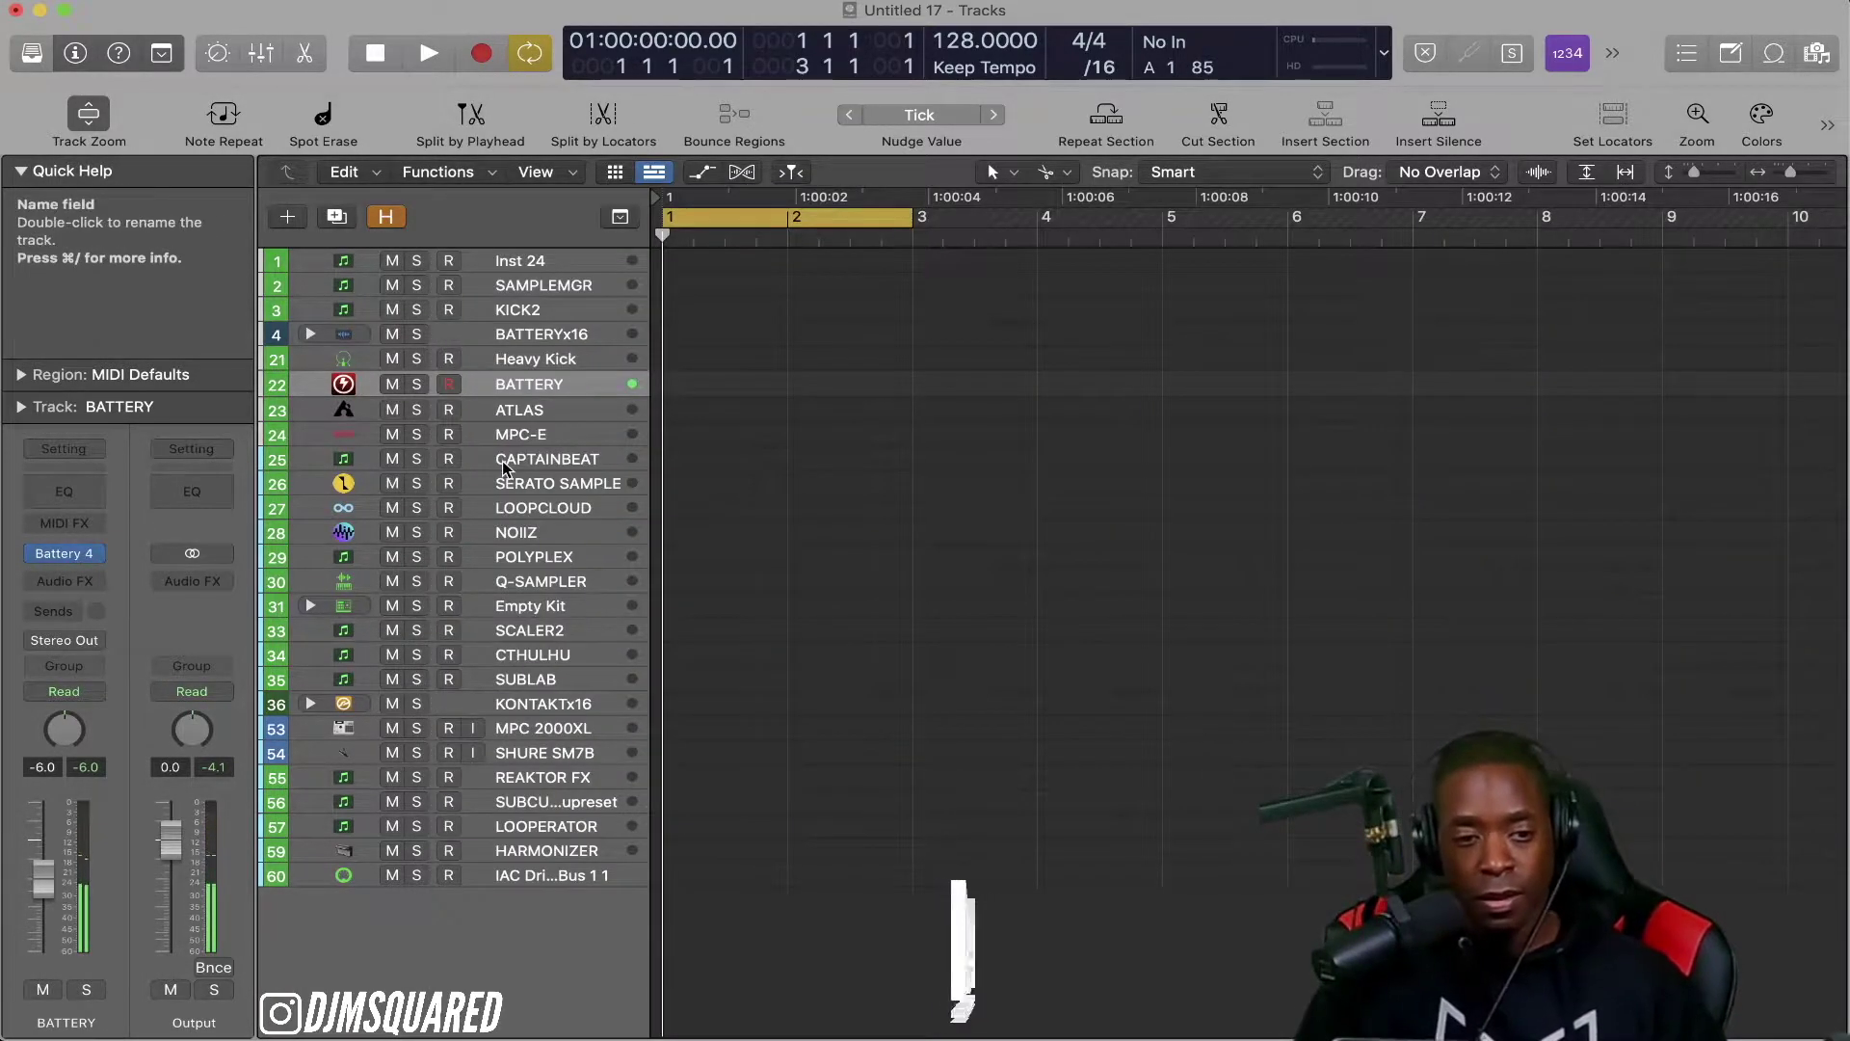
# Step: Open Atlas on the ATLAS track, generate a new drum kit to try its sounds, and close the instrument
pyautogui.click(508, 406)
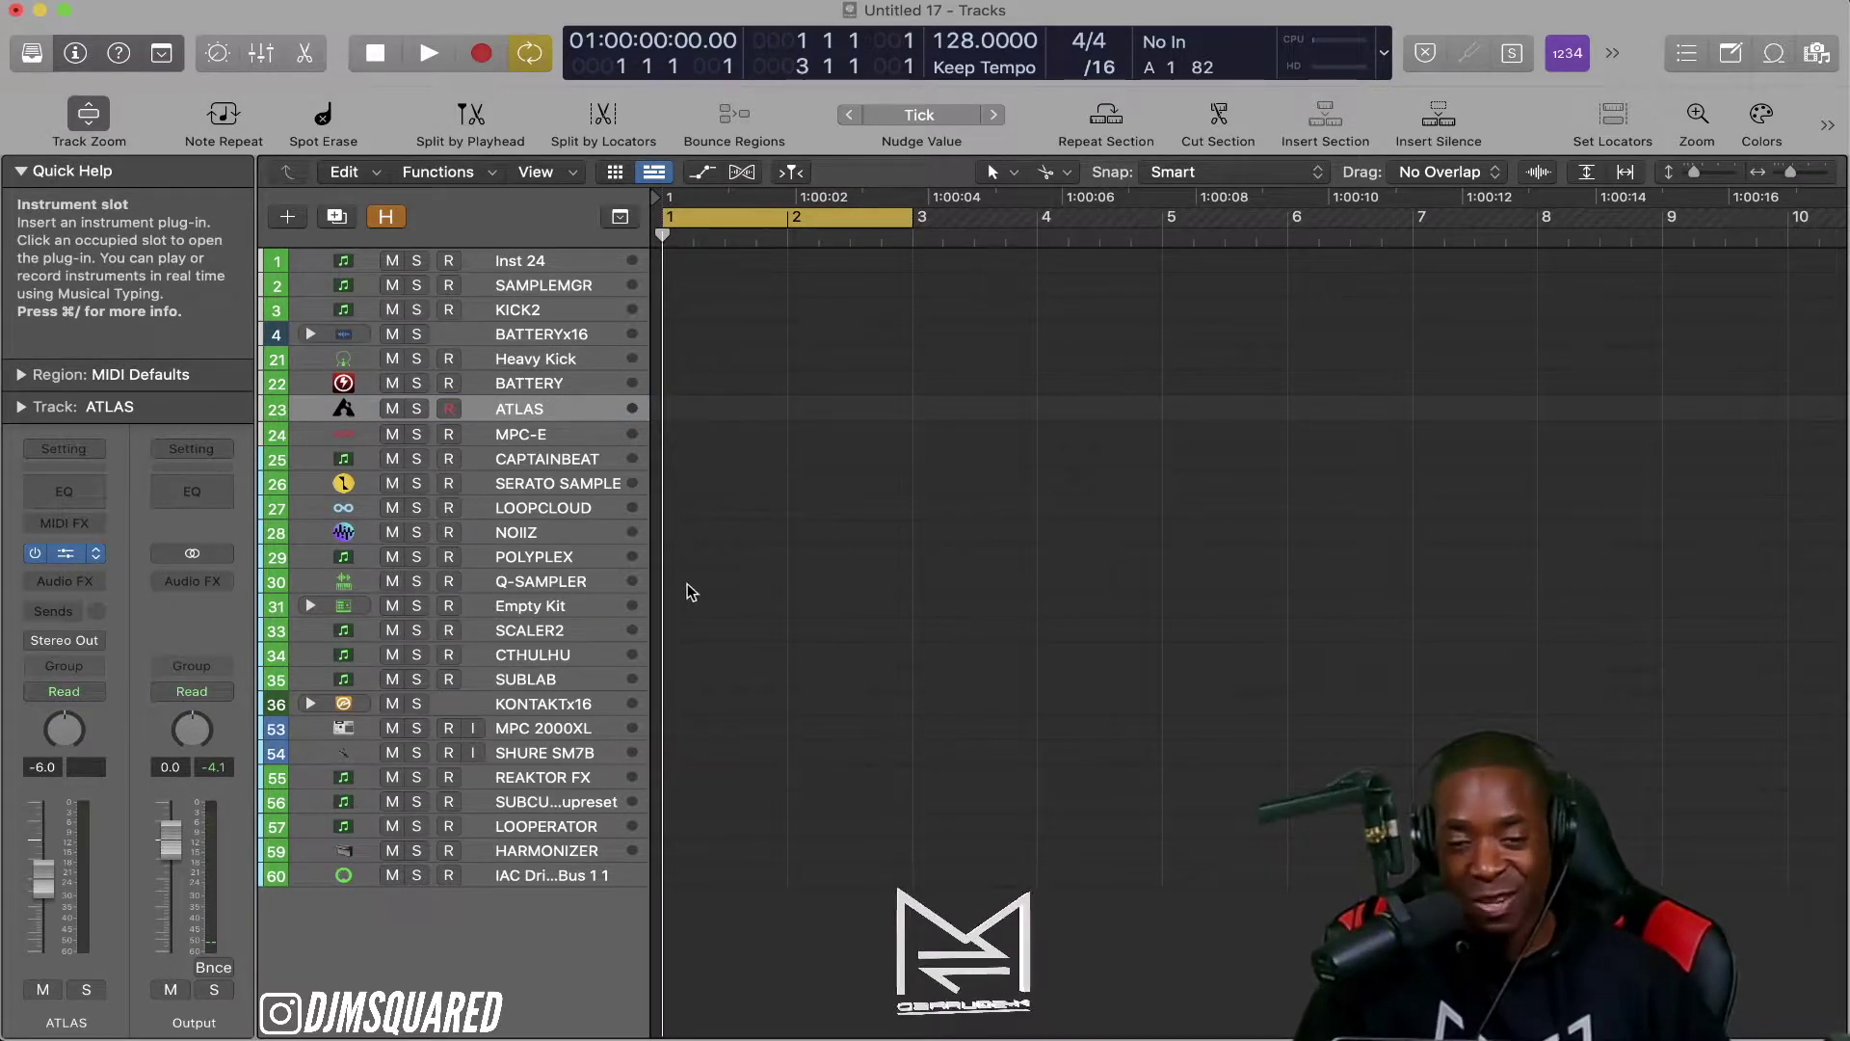
pyautogui.click(65, 552)
pyautogui.click(467, 530)
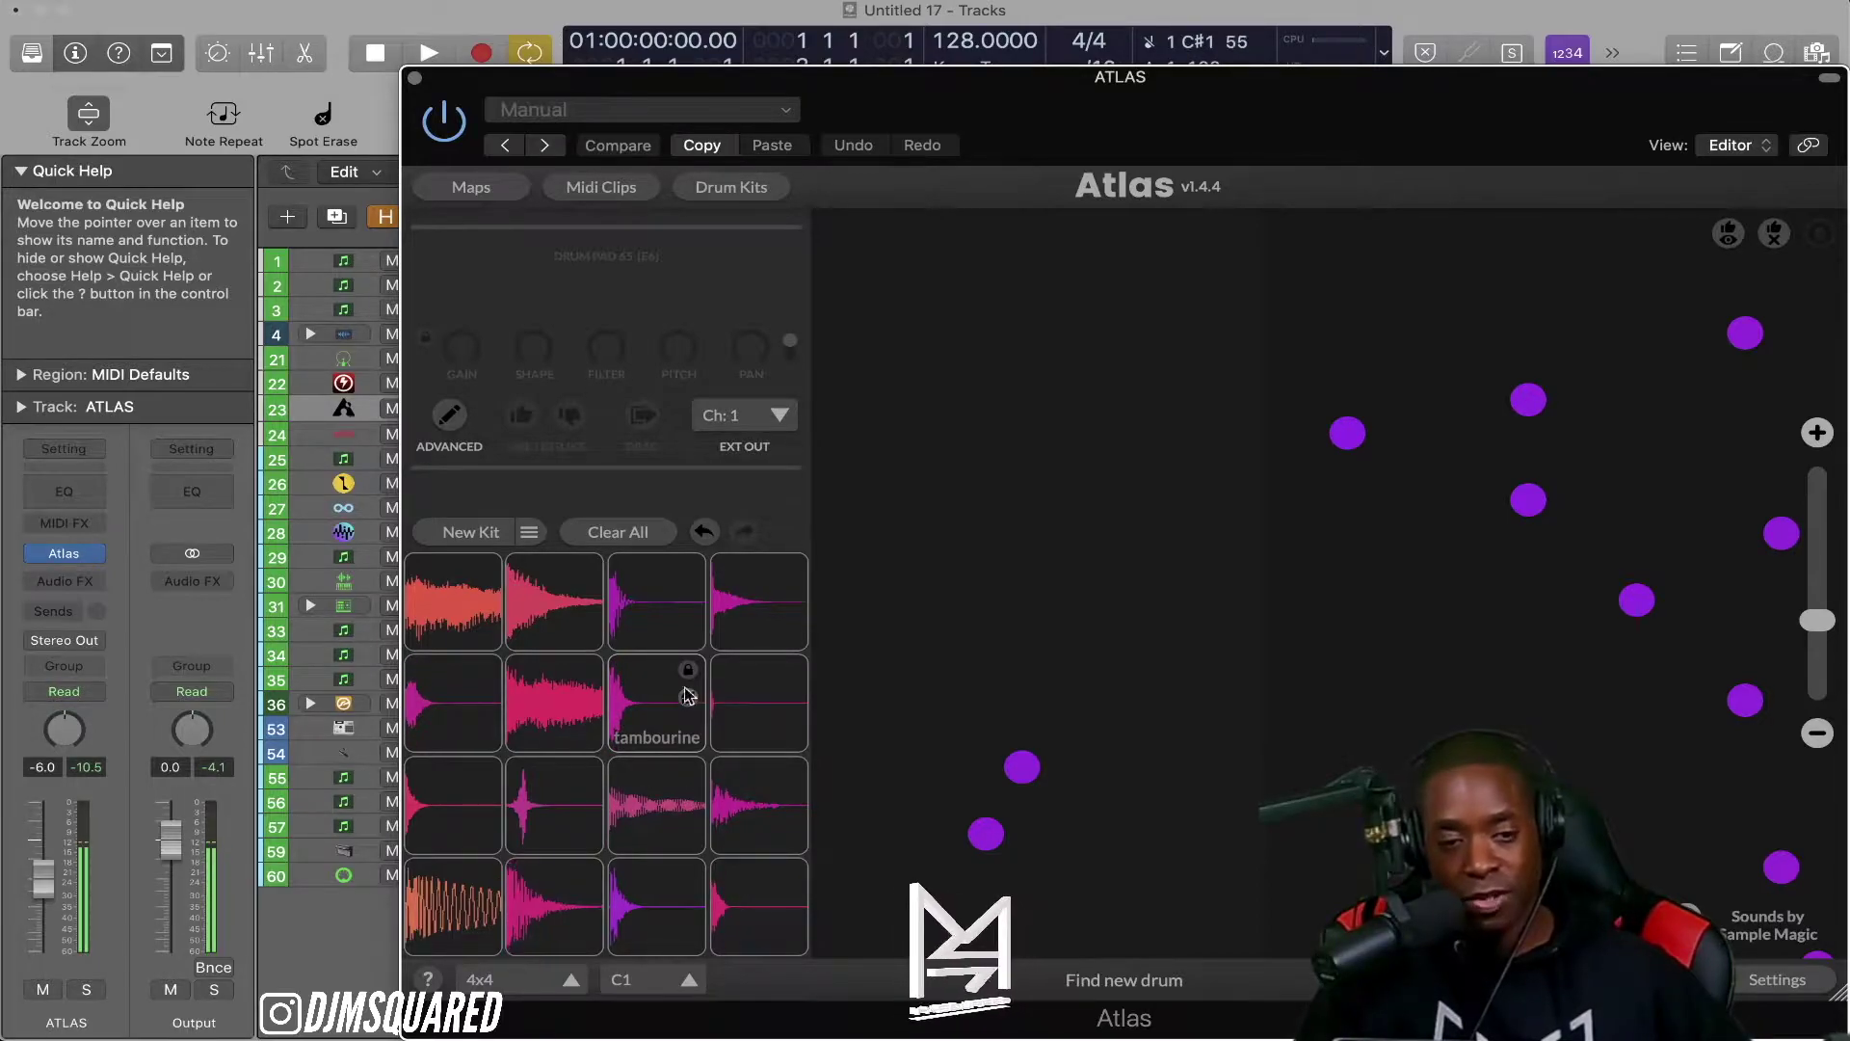
pyautogui.click(414, 77)
# Step: Open MPC Essentials on the MPC-E track and bring up the 100 - Phat Kicks sample folder
pyautogui.click(540, 439)
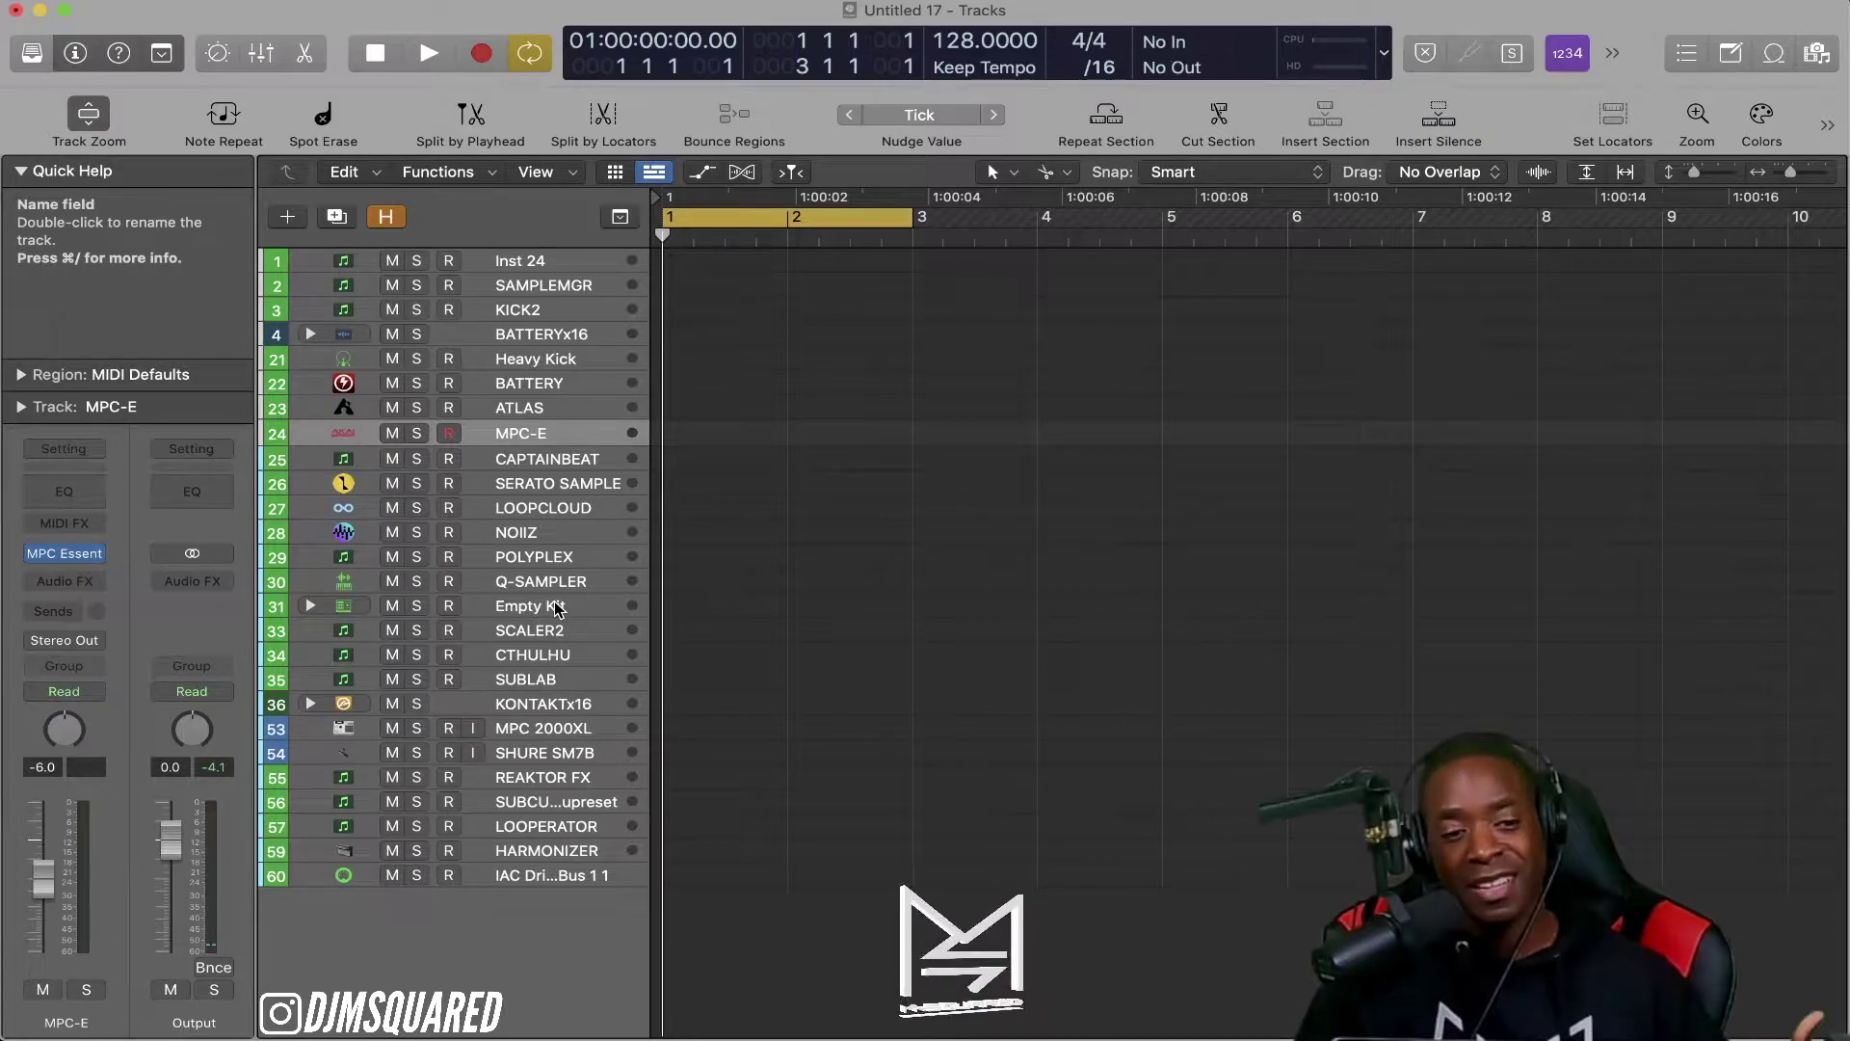
pyautogui.click(65, 554)
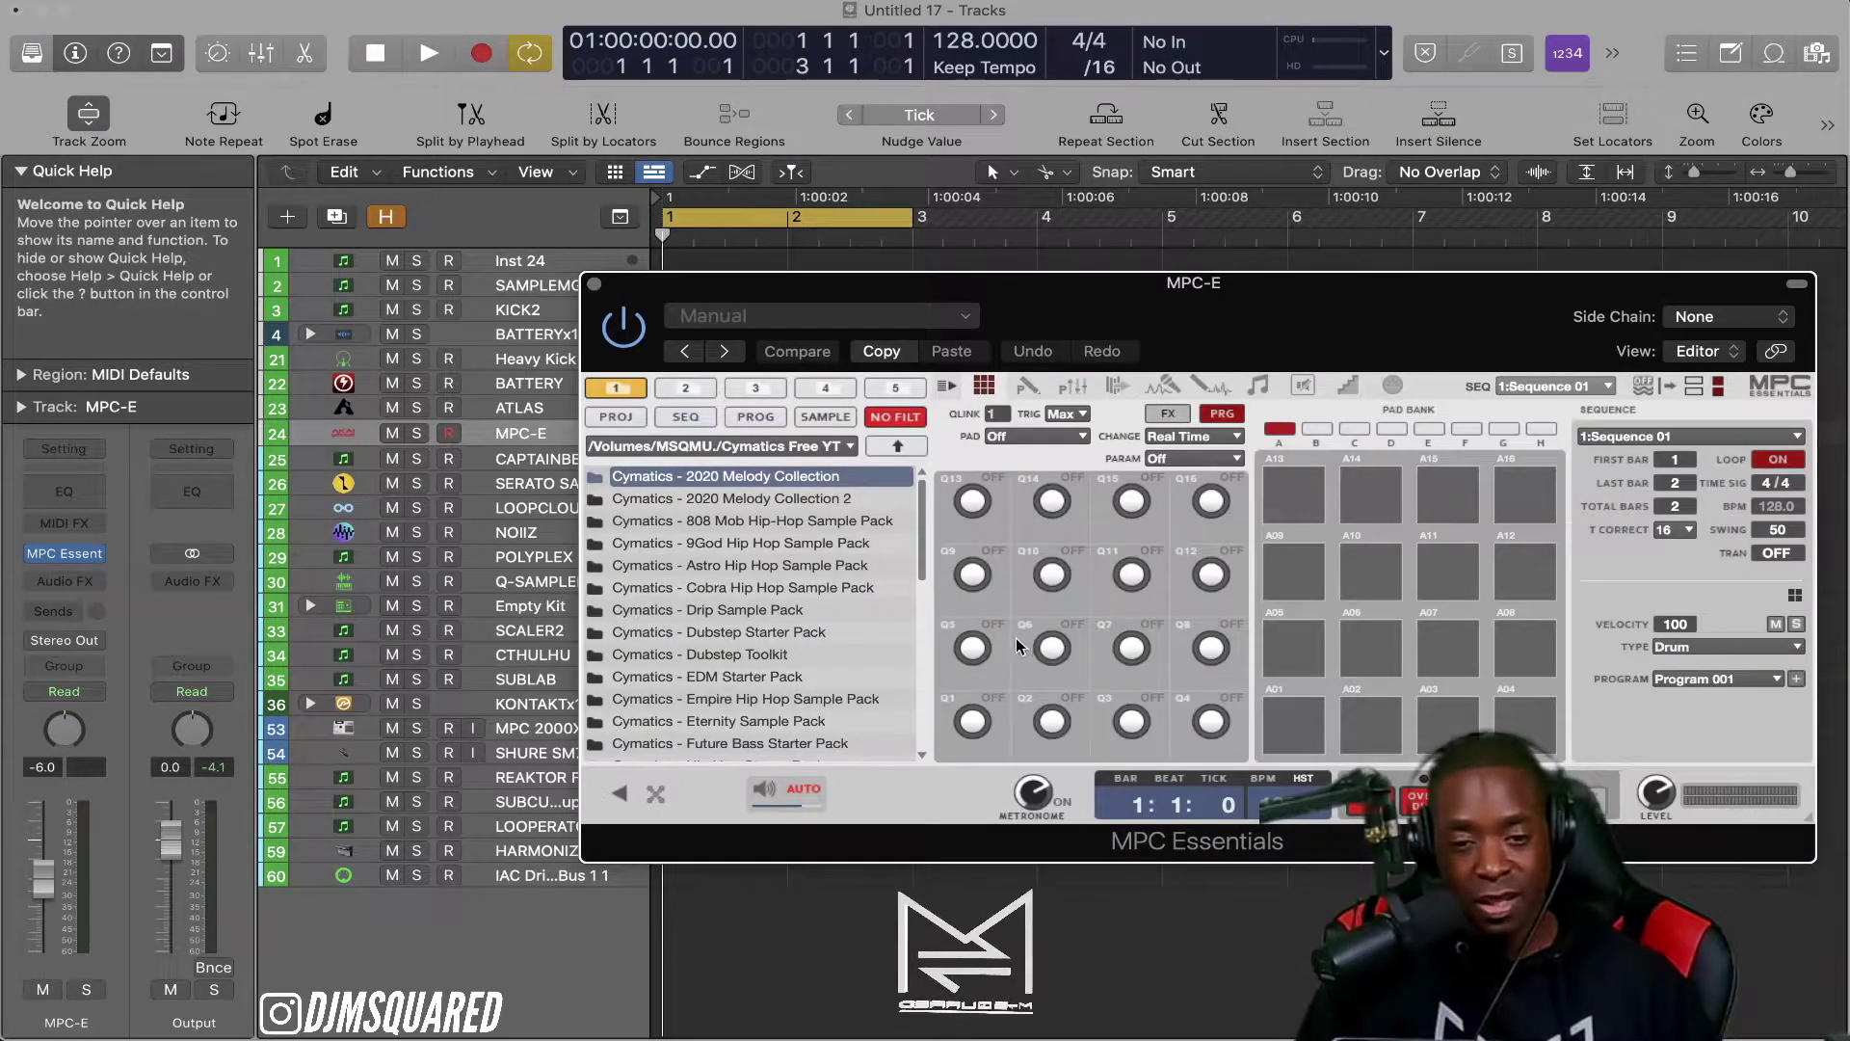
pyautogui.moveTo(1041, 297); pyautogui.dragTo(810, 227)
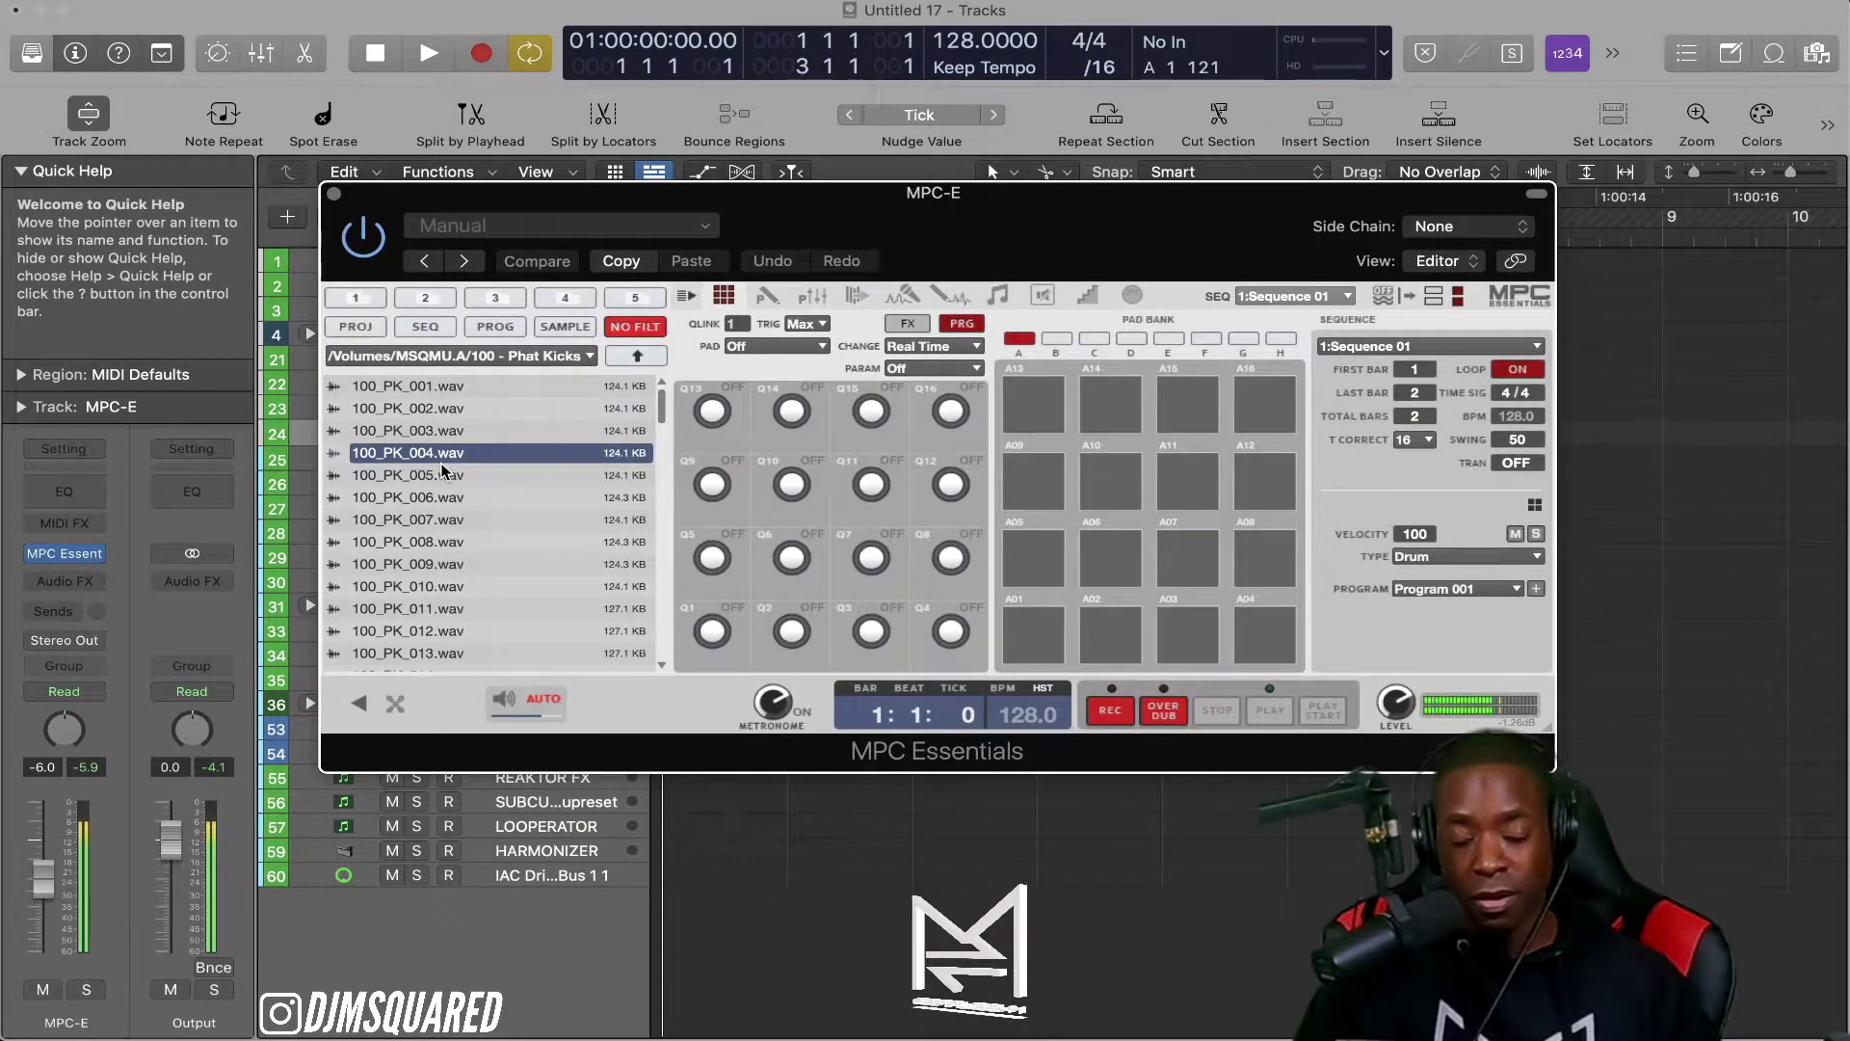
# Step: Audition the kick samples in the folder, load 100_PK_020.wav onto pad A01, and close MPC Essentials
pyautogui.click(444, 472)
pyautogui.press('Down')
pyautogui.press('Down')
pyautogui.press('Down')
pyautogui.press('Down')
pyautogui.press('Down')
pyautogui.press('Down')
pyautogui.press('Down')
pyautogui.press('Down')
pyautogui.press('Down')
pyautogui.press('Down')
pyautogui.press('Down')
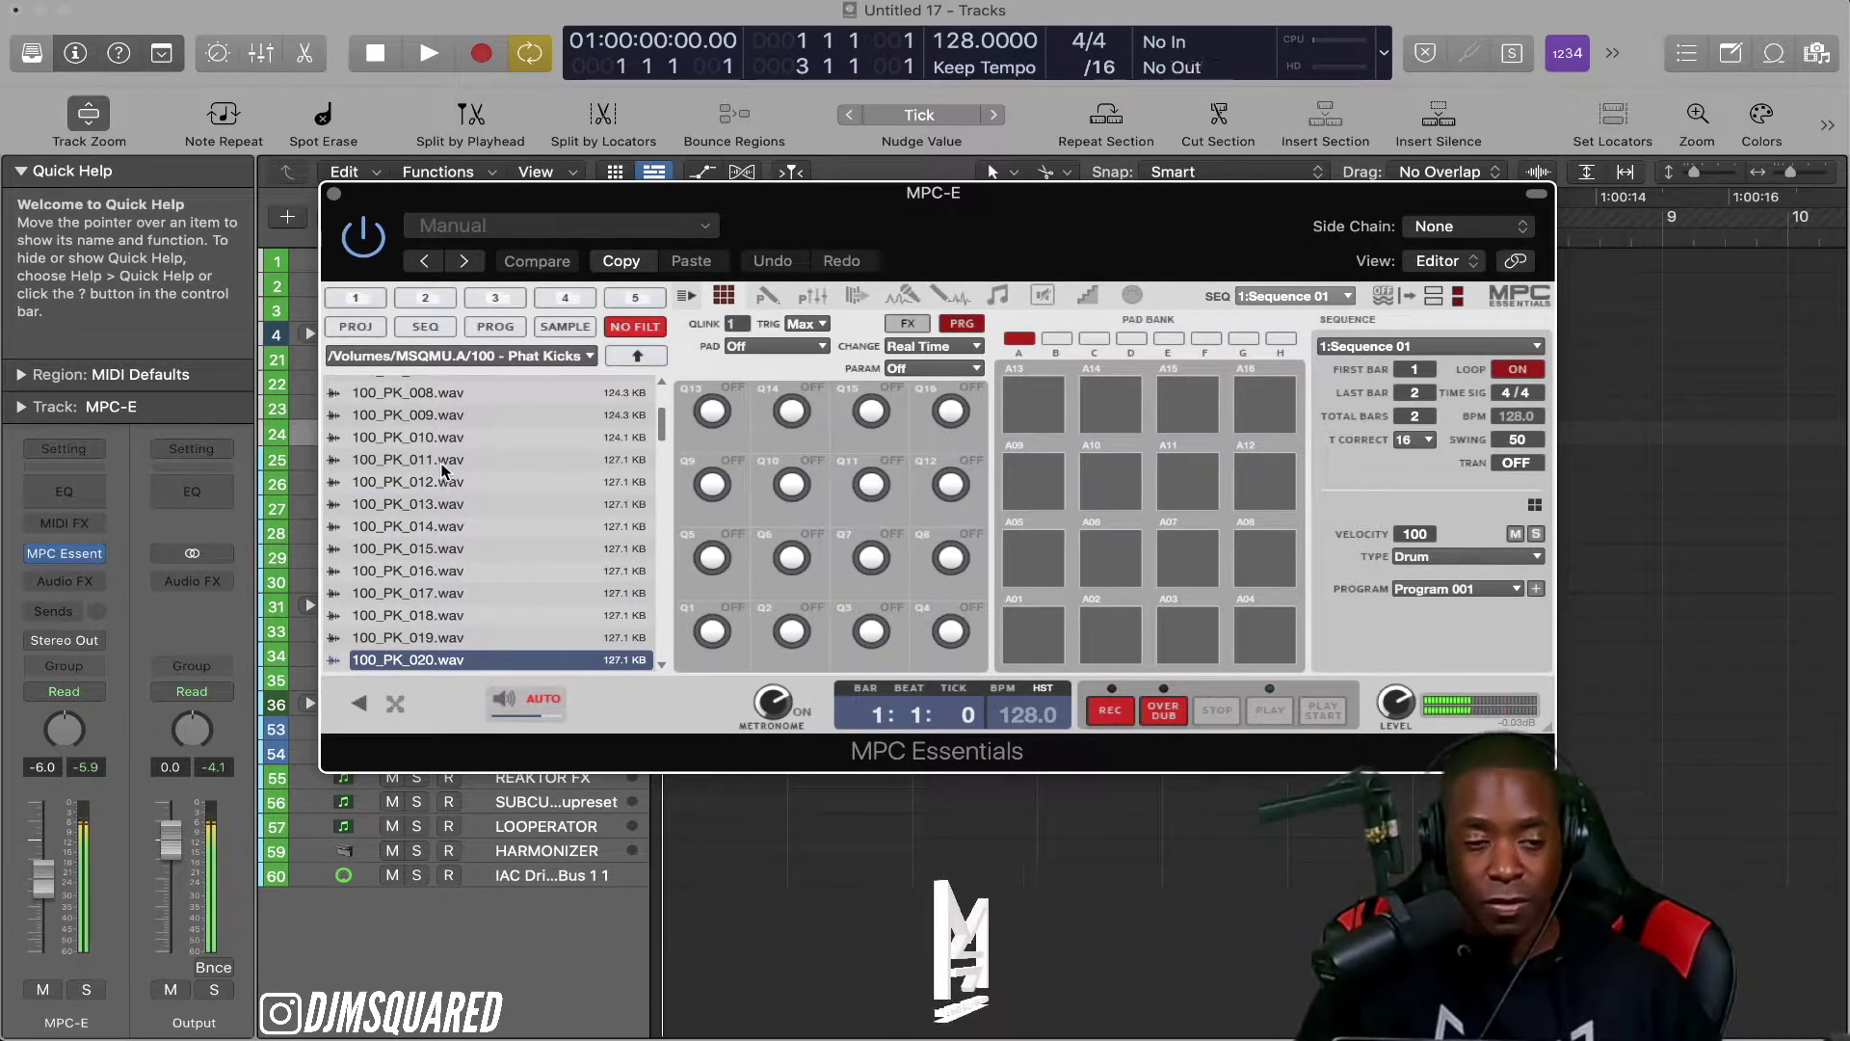
pyautogui.moveTo(380, 661); pyautogui.dragTo(1053, 633)
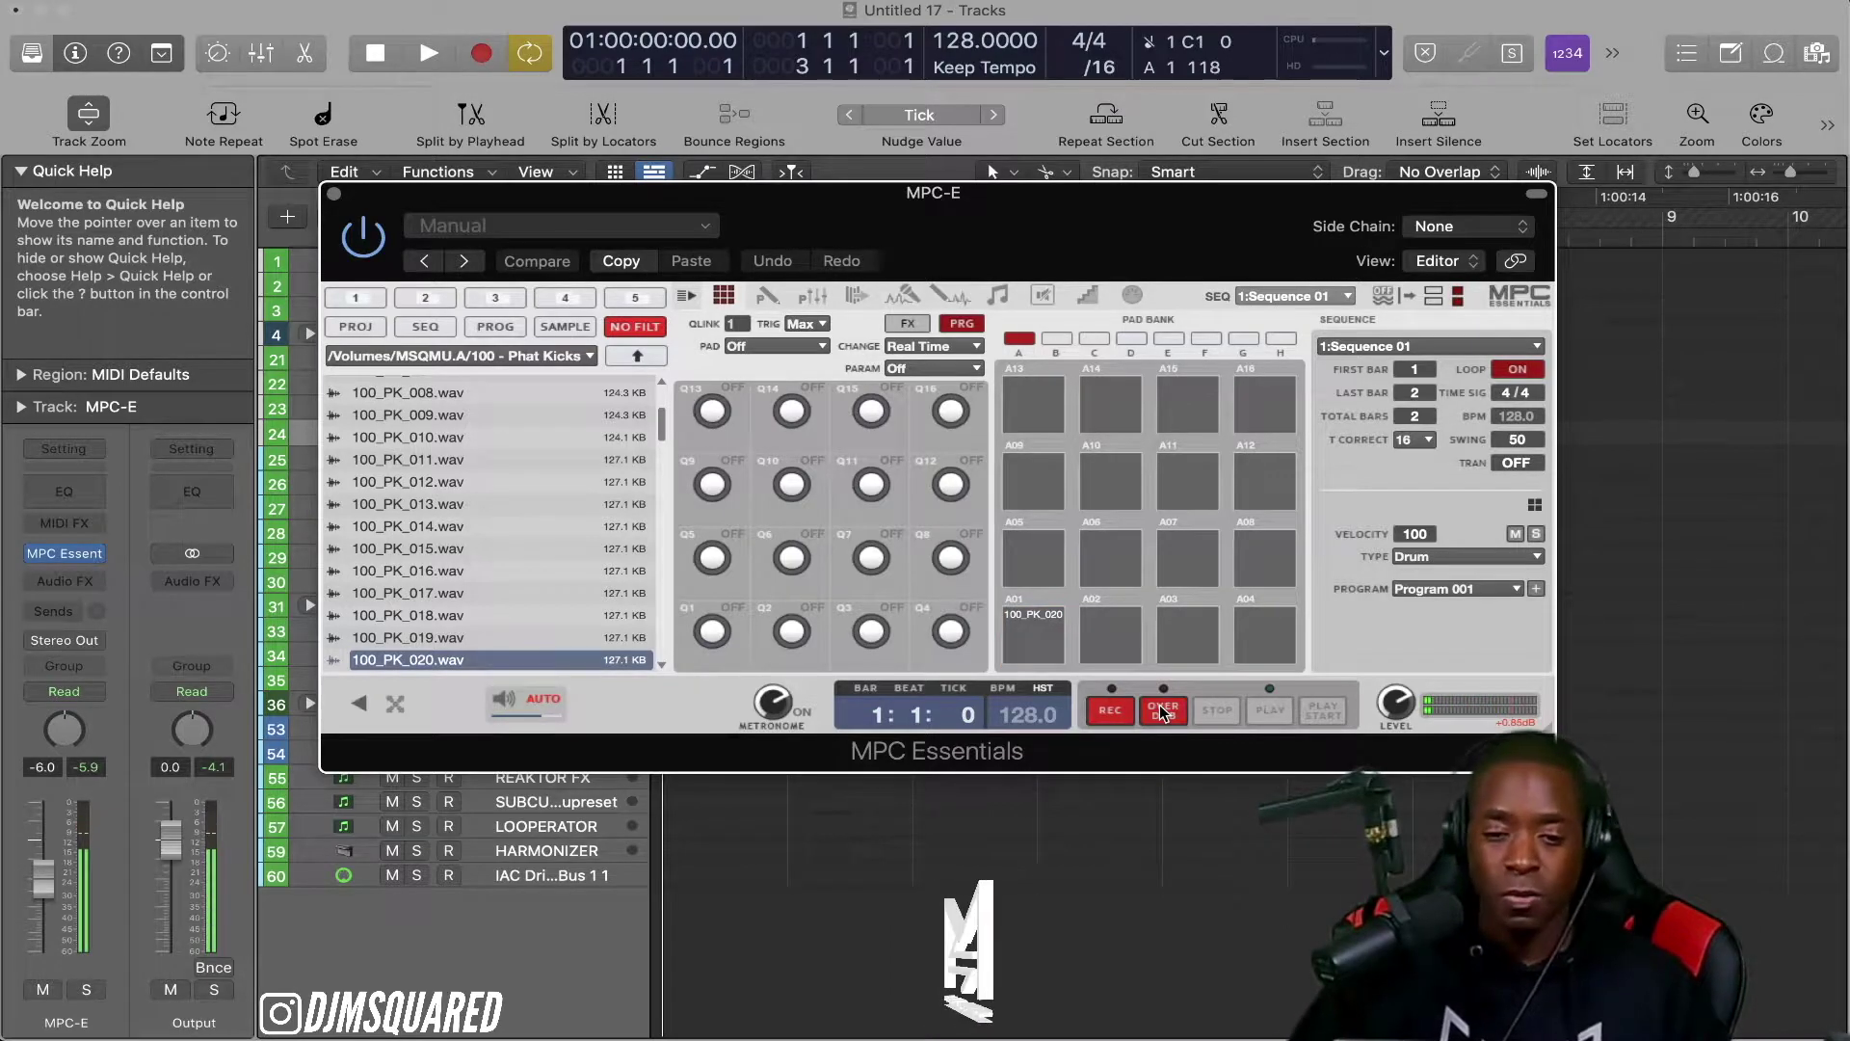
pyautogui.click(335, 197)
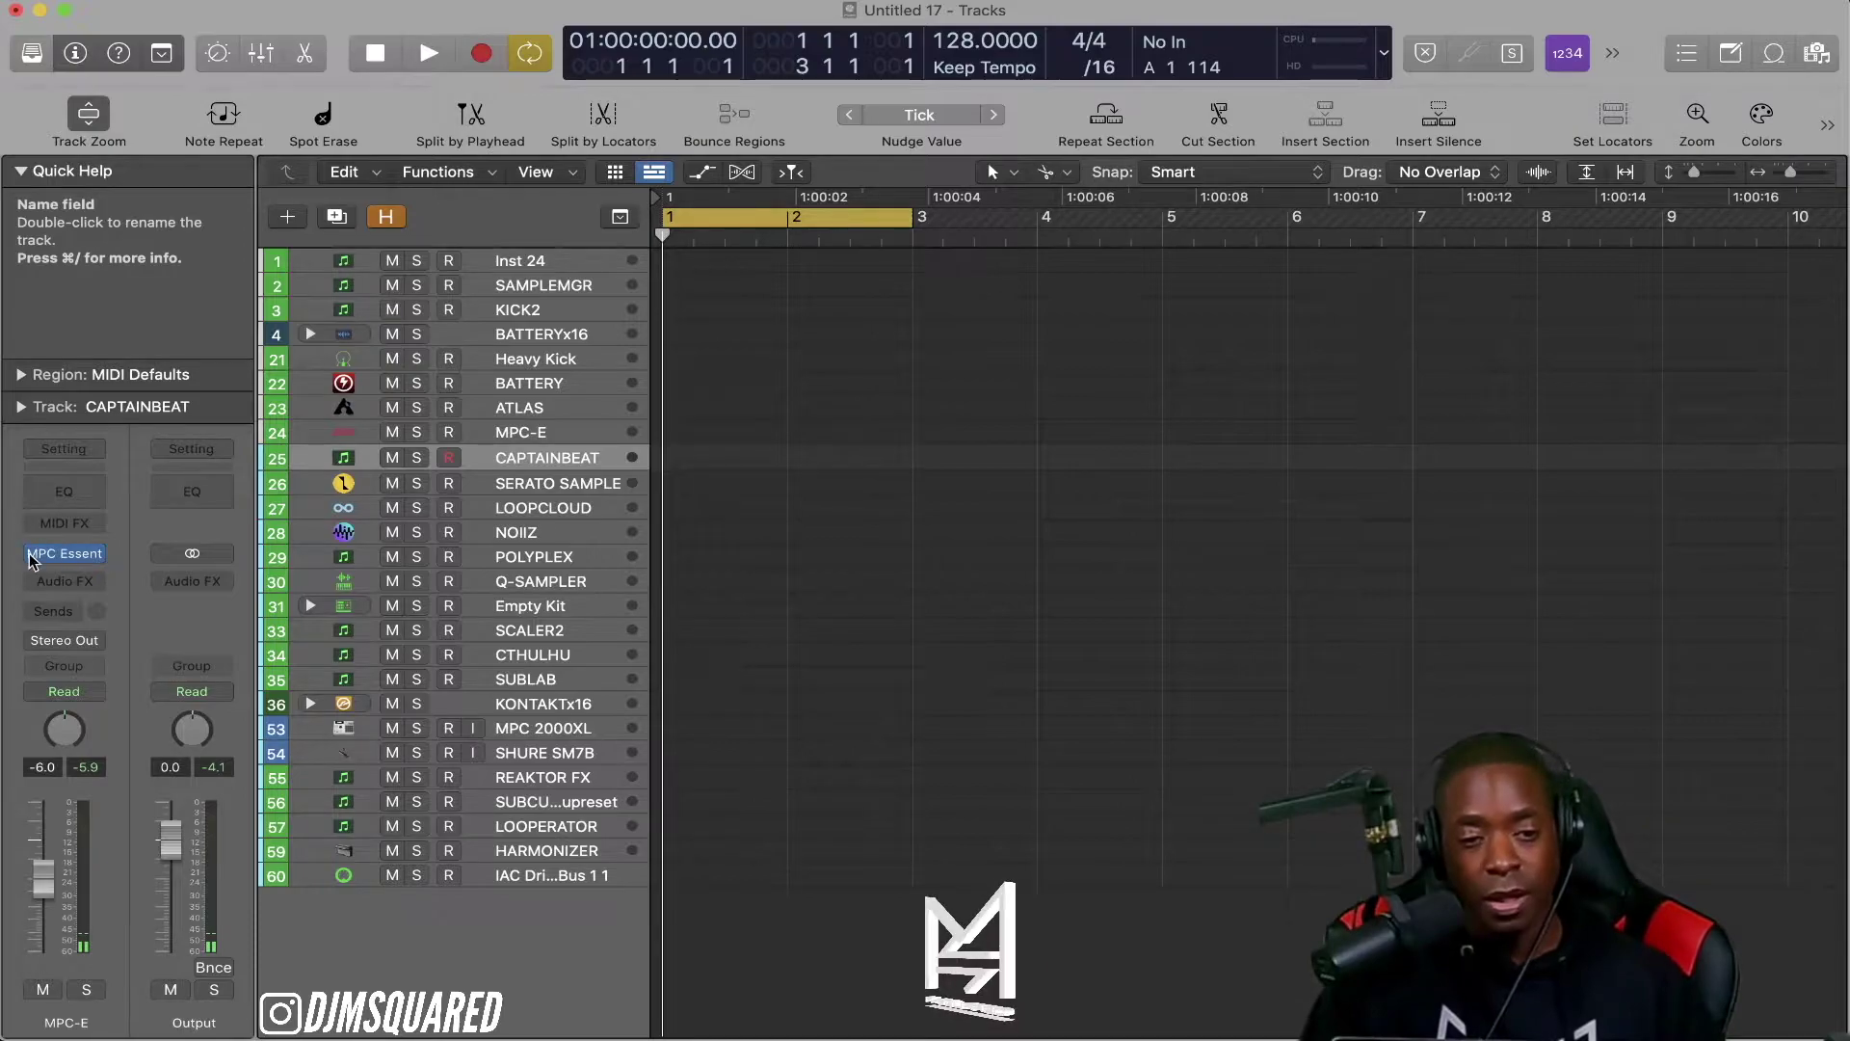
# Step: Load the Dub pattern Brixton 120 in Captain Beat on the CAPTAINBEAT track, play it back, and close the instrument
pyautogui.click(80, 554)
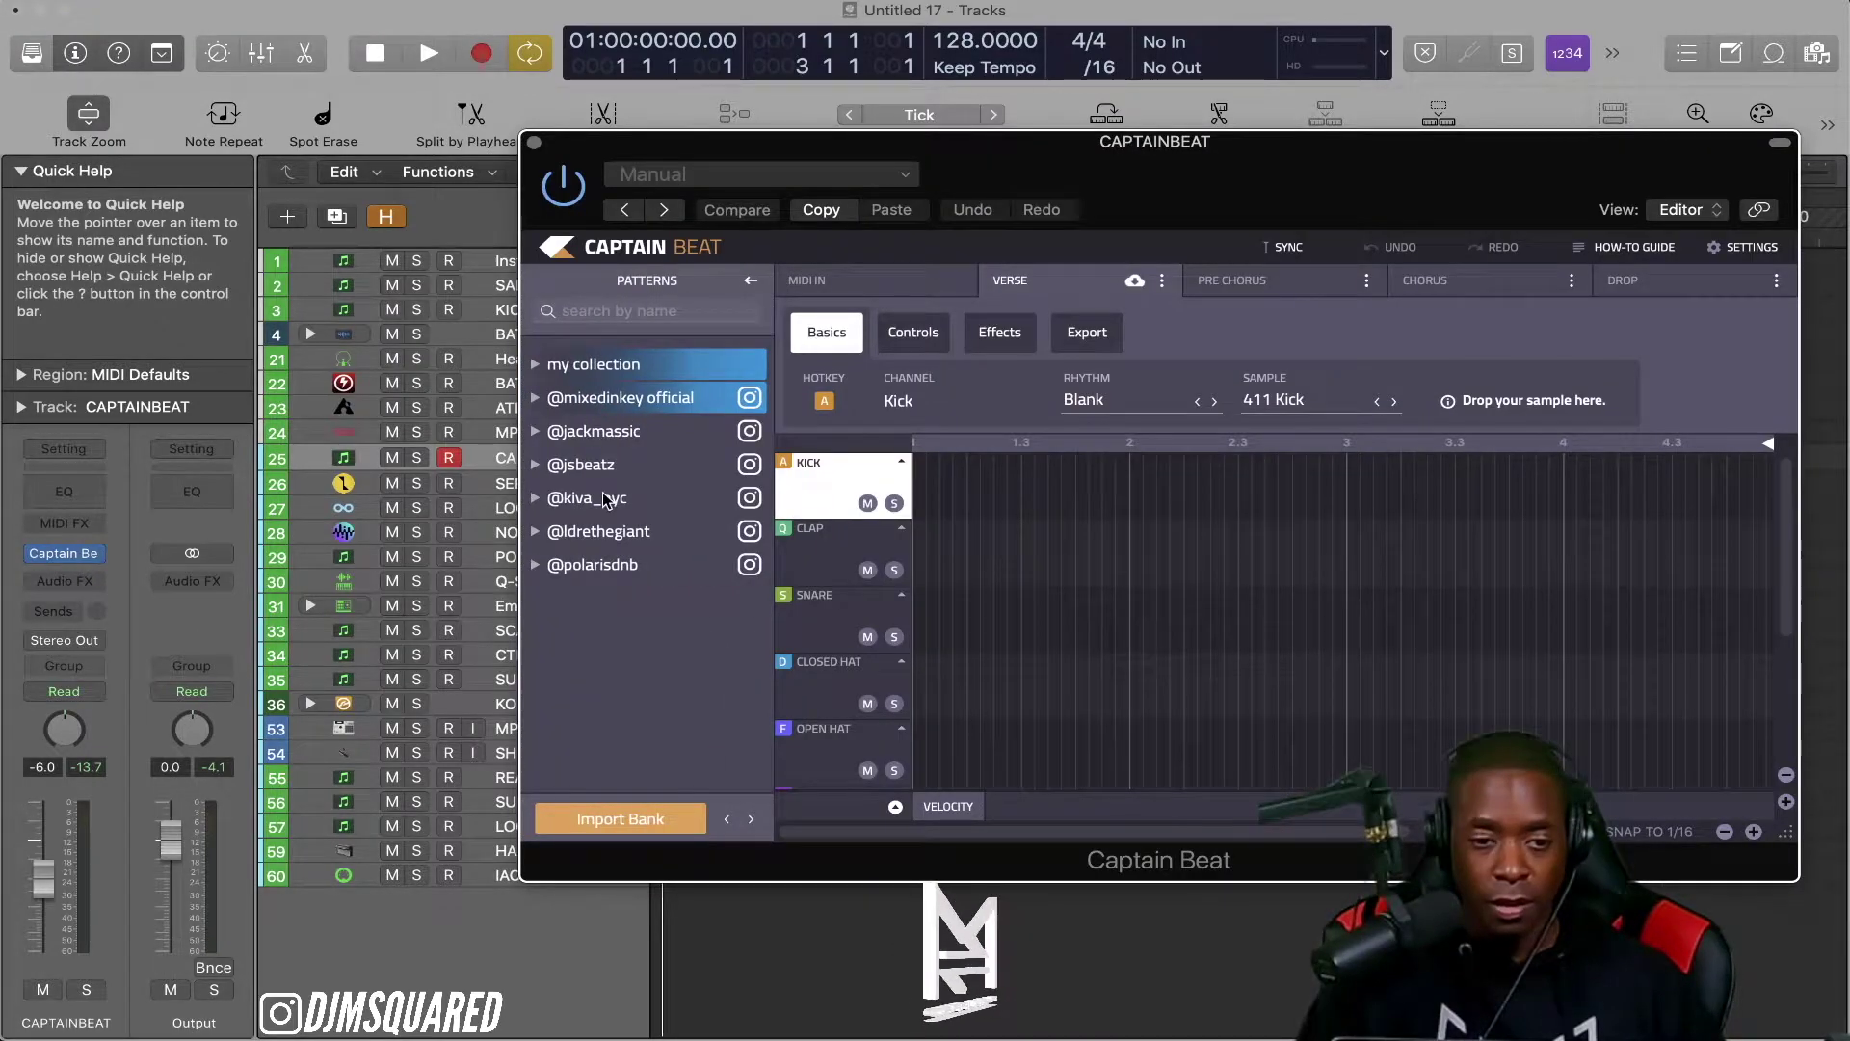
pyautogui.click(607, 499)
pyautogui.click(578, 570)
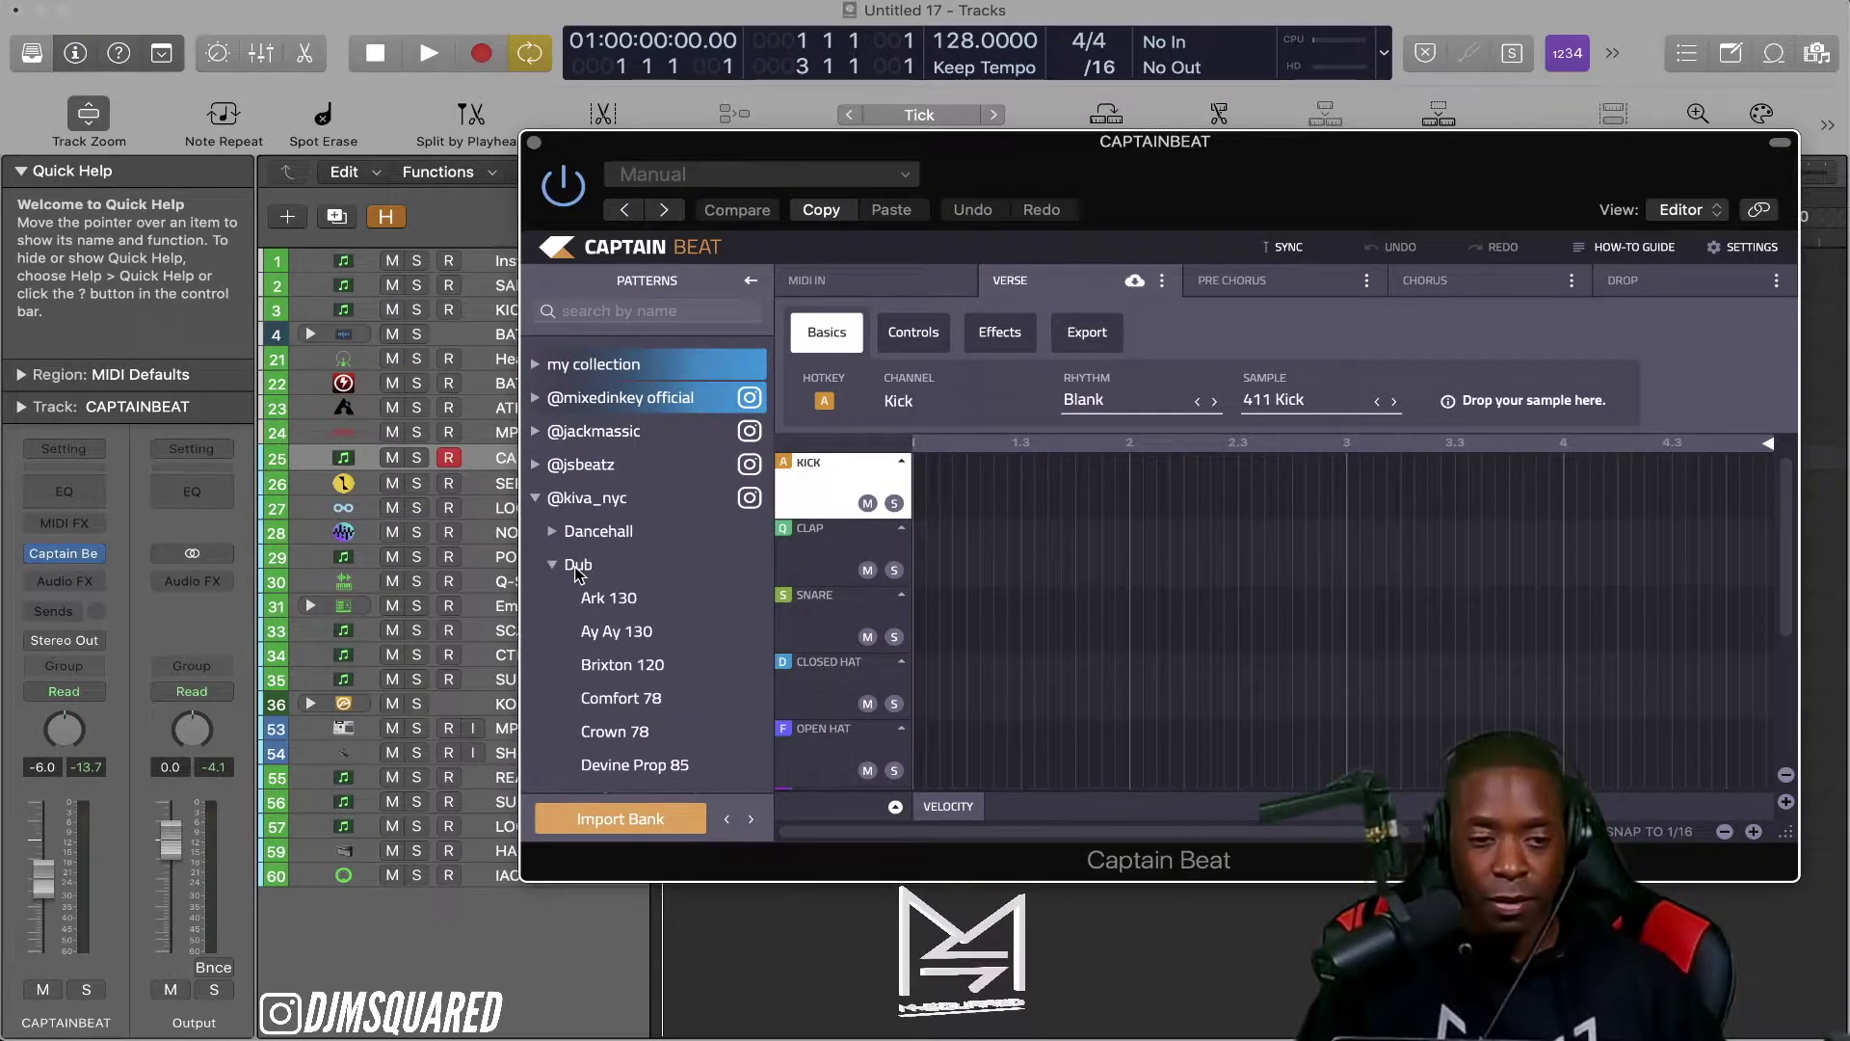
pyautogui.click(603, 665)
pyautogui.press('space')
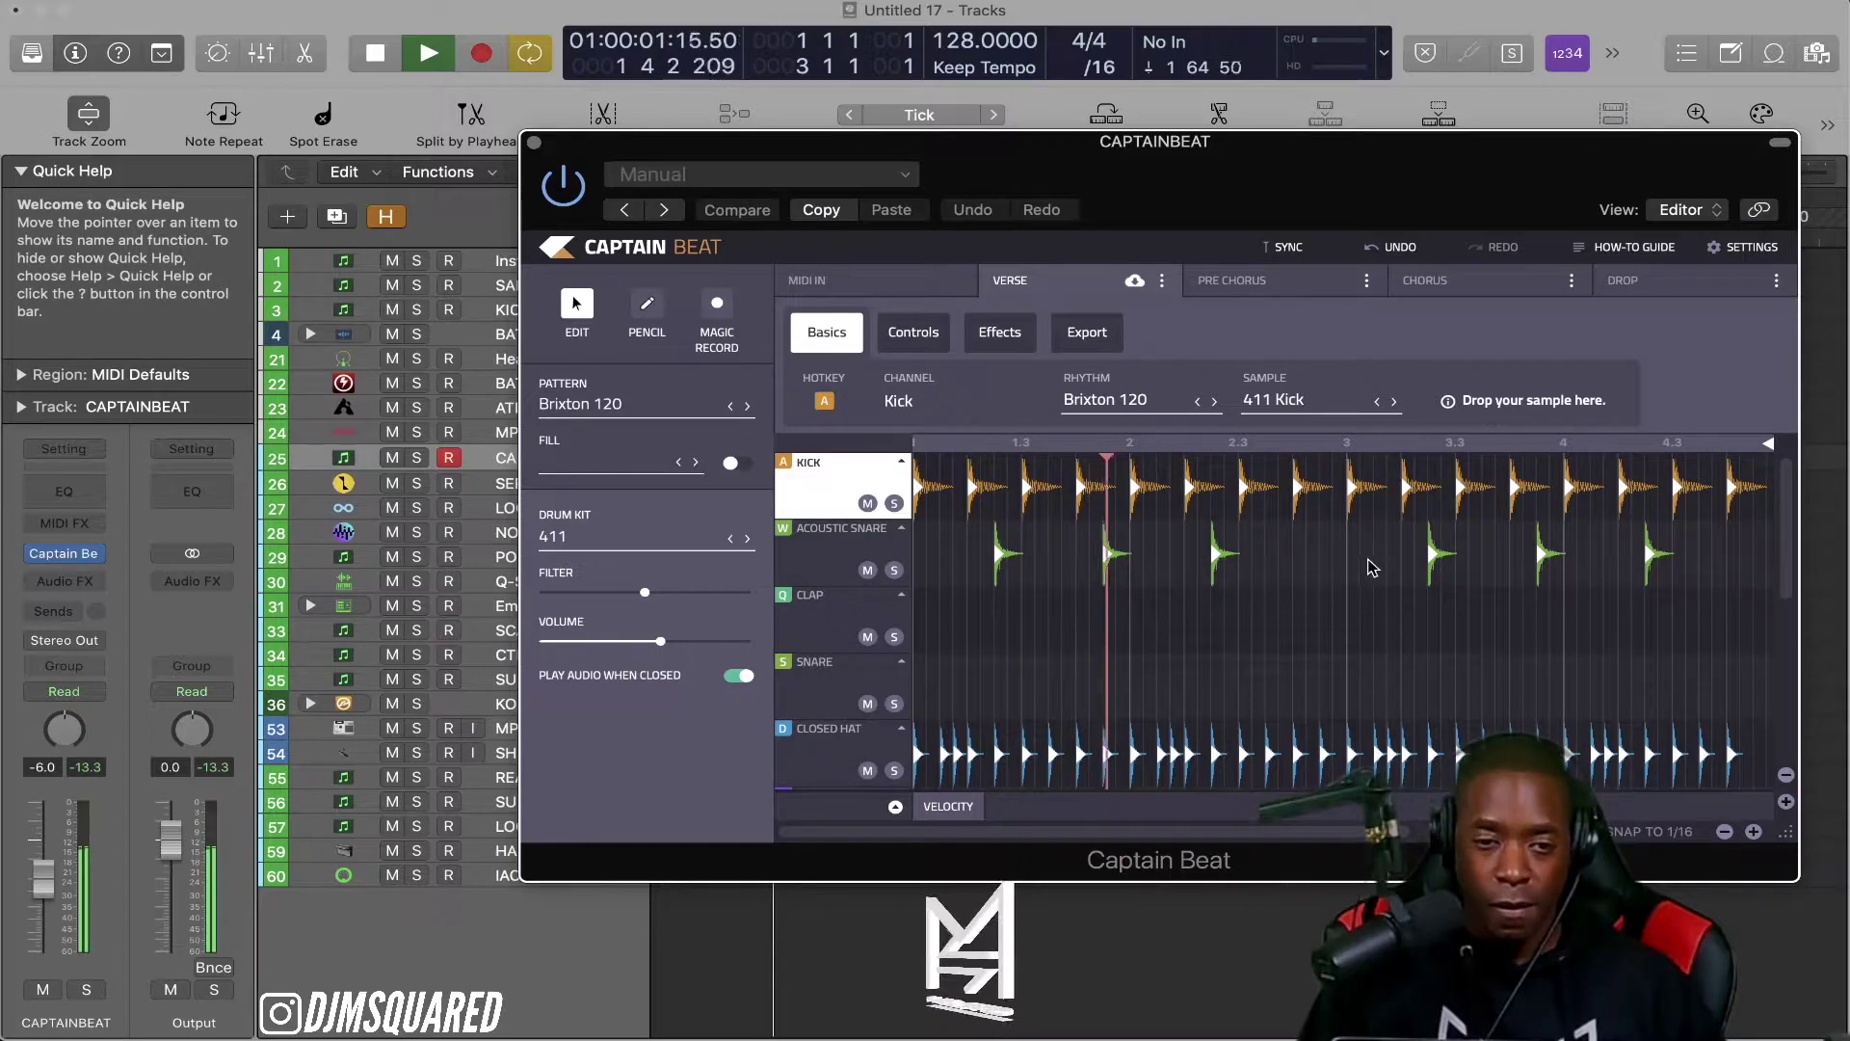
pyautogui.press('space')
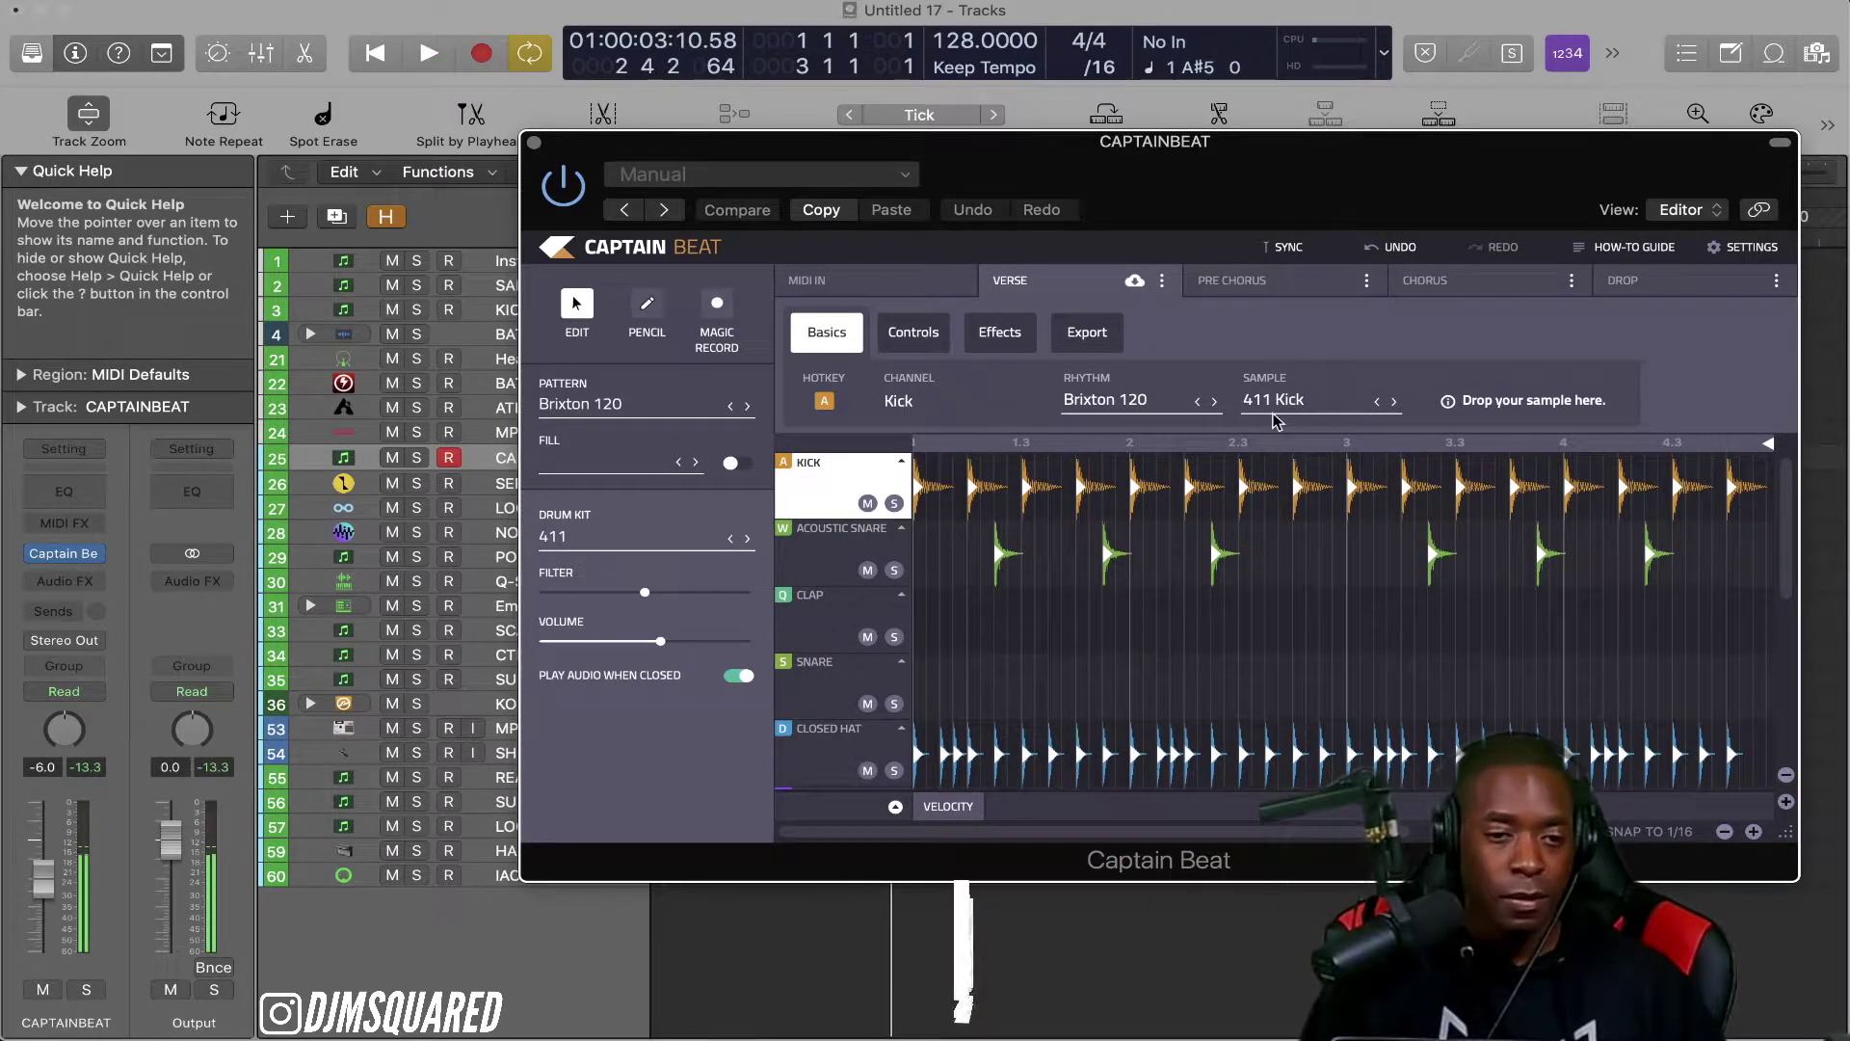
pyautogui.click(535, 145)
# Step: Open Serato Sample on the SERATO SAMPLE track and load the Apple Loop 4th Dimension Beat 02 into it
pyautogui.click(544, 482)
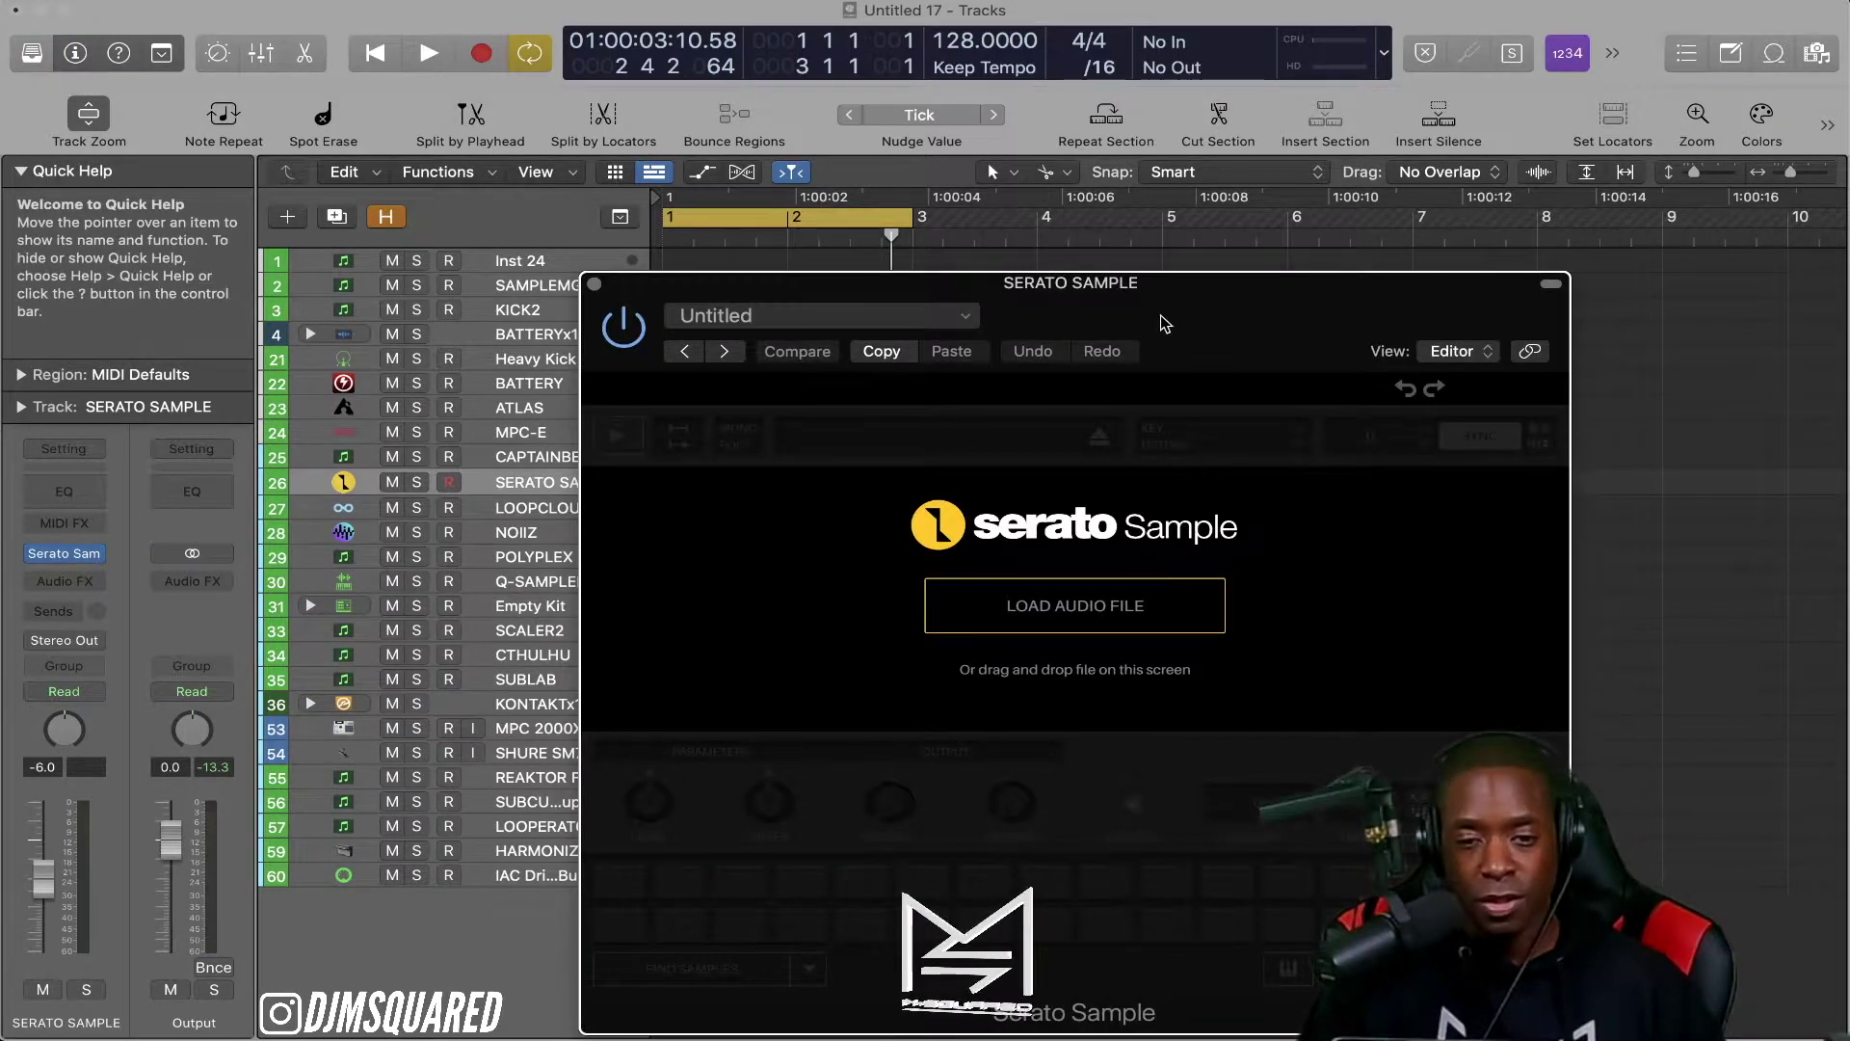
pyautogui.moveTo(1164, 324); pyautogui.dragTo(1034, 138)
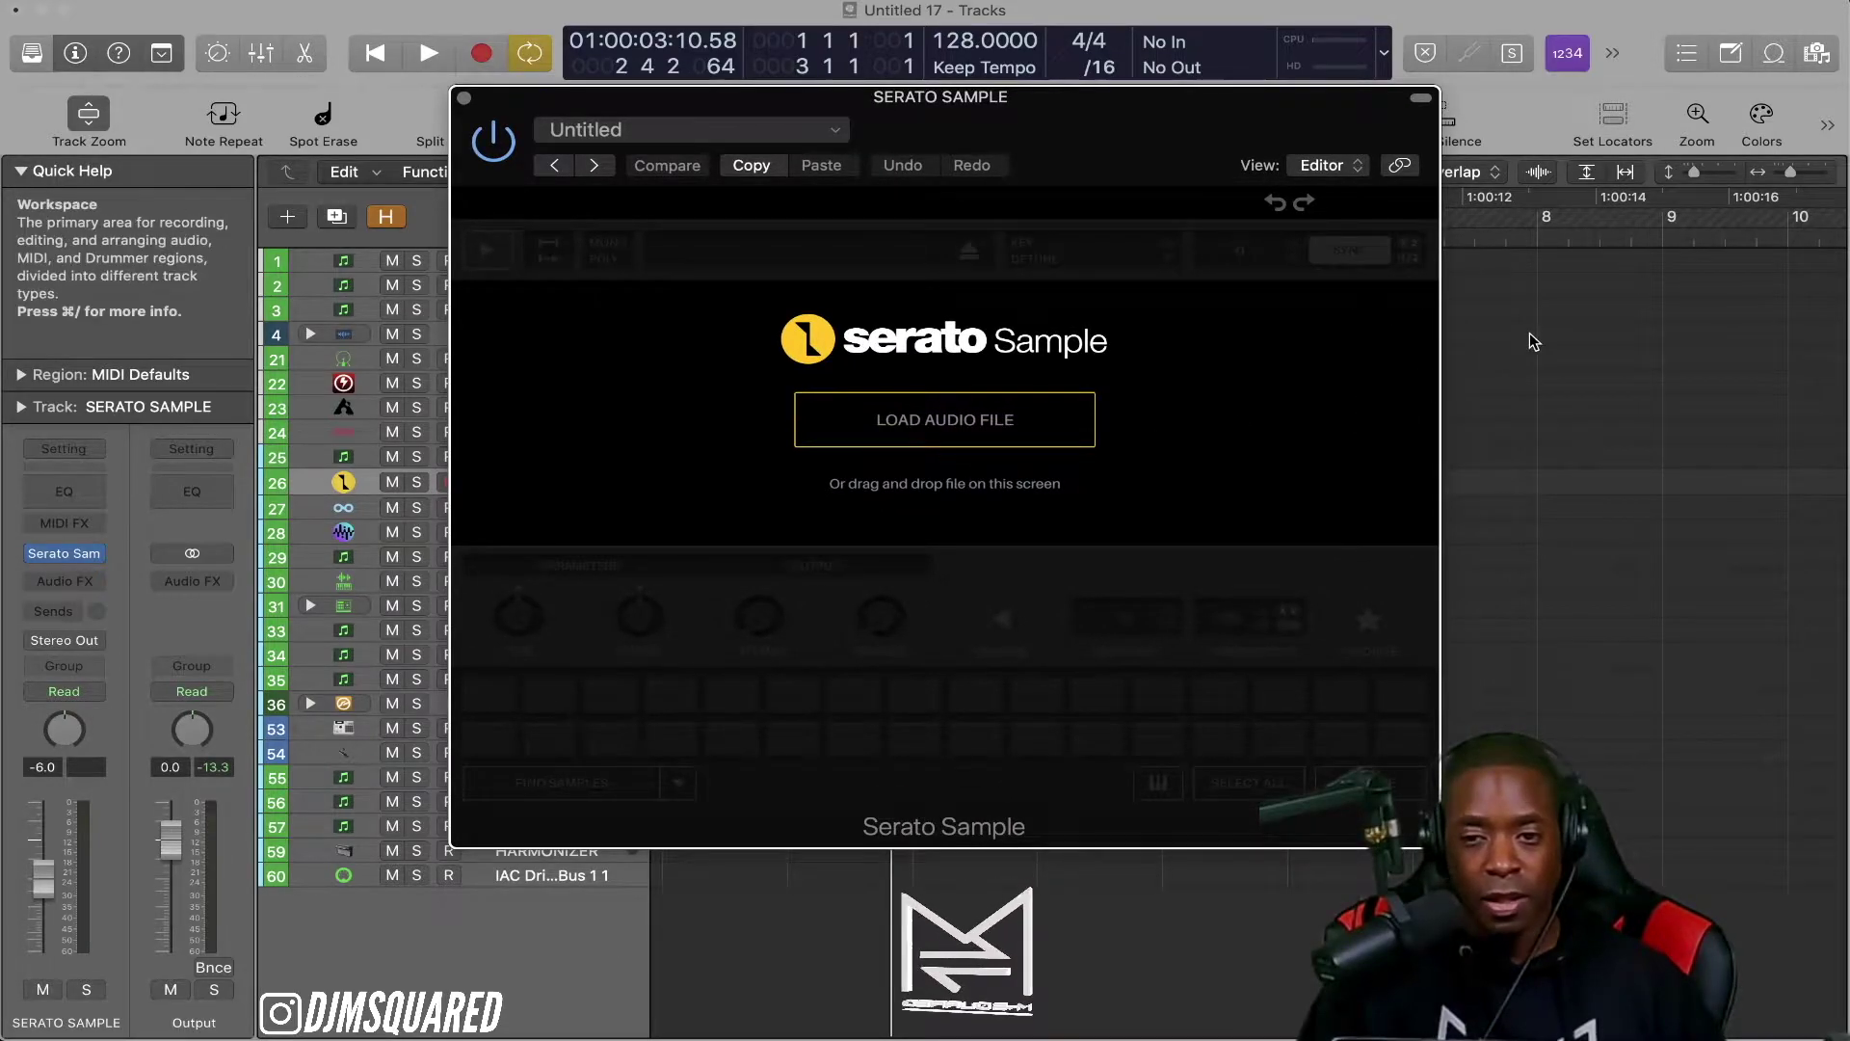
pyautogui.press('o')
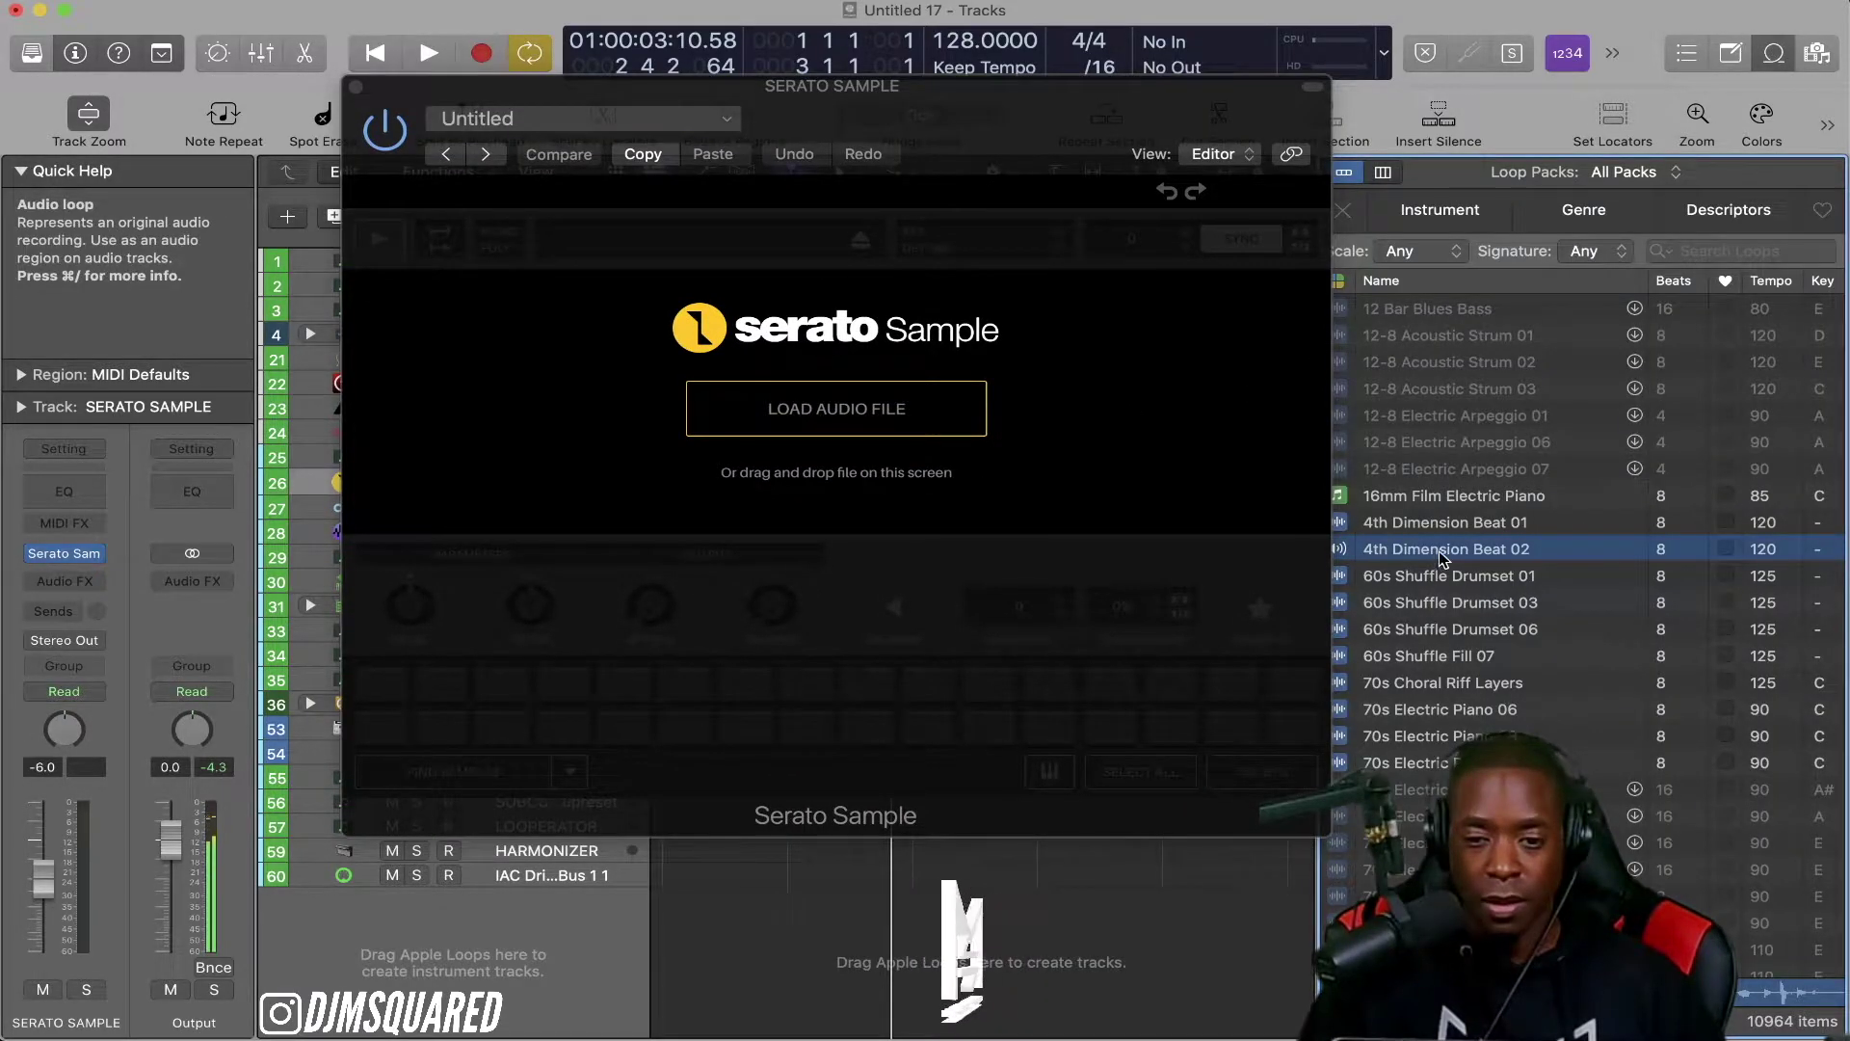
pyautogui.moveTo(1390, 546); pyautogui.dragTo(845, 404)
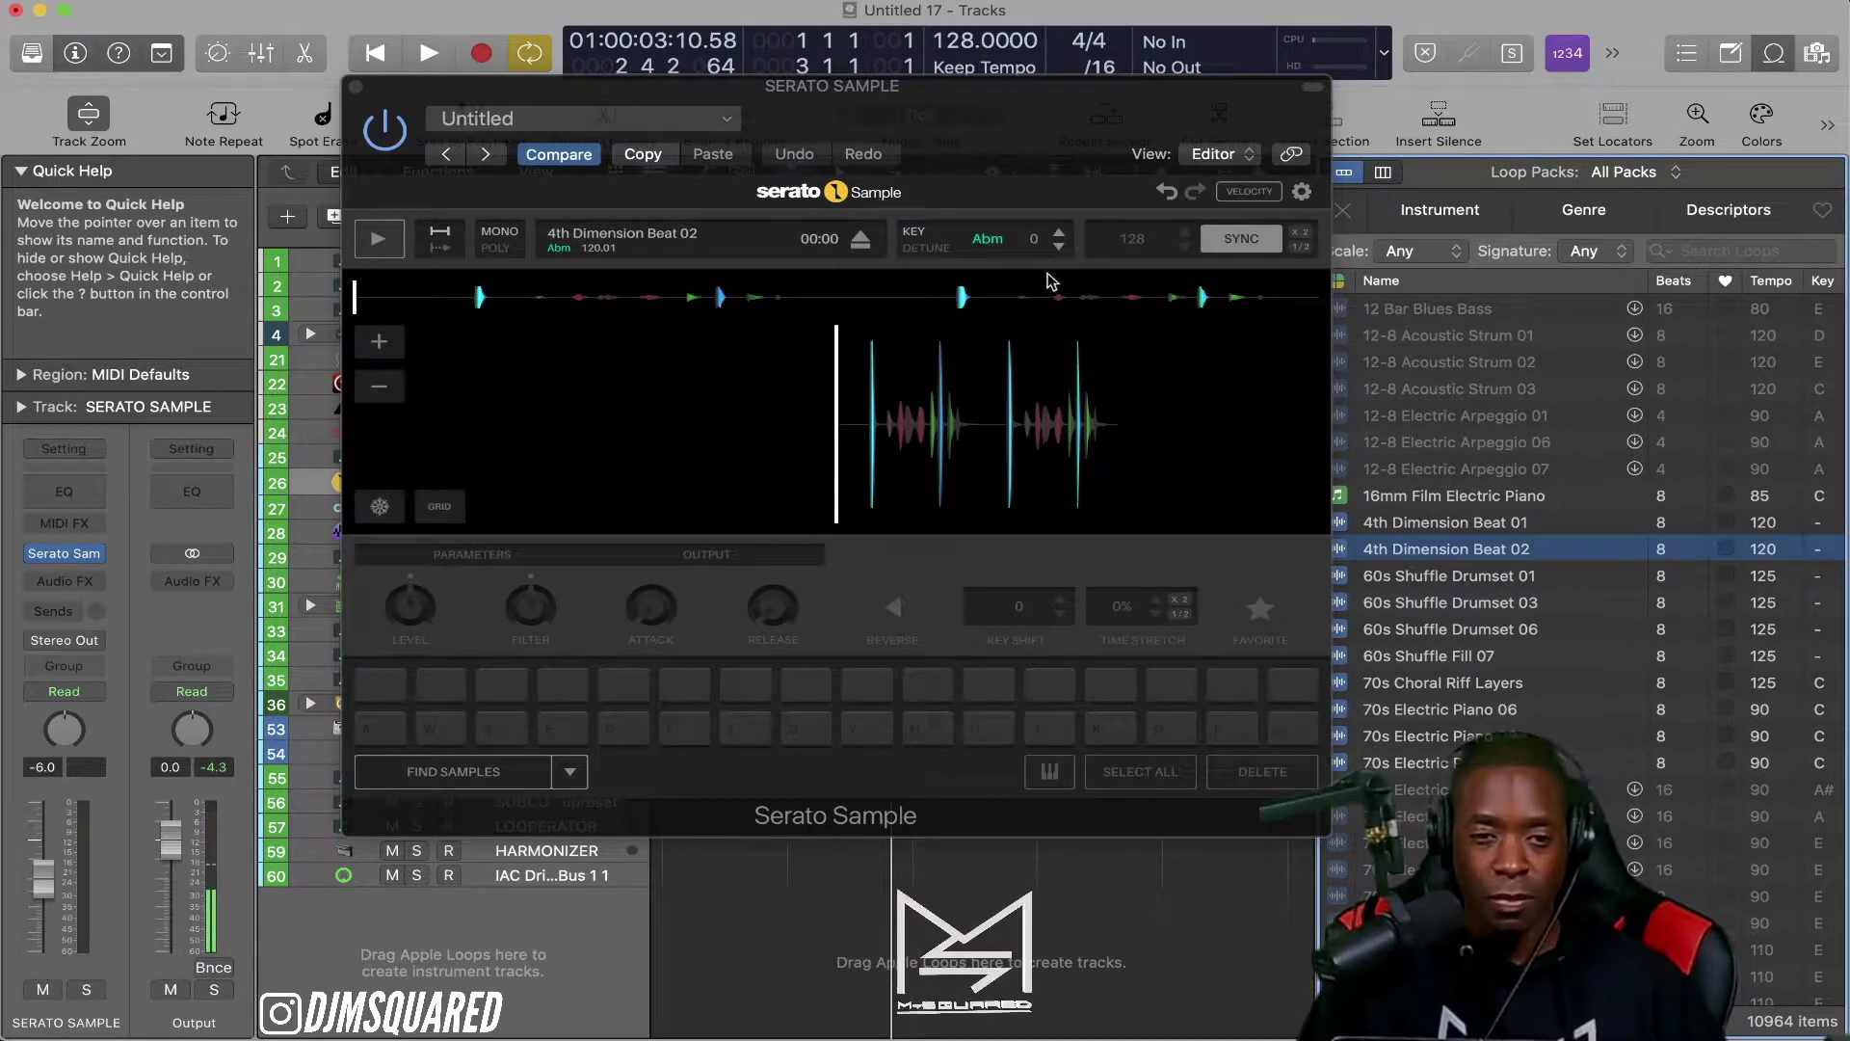
# Step: Find samples in the loaded loop automatically, play the resulting slices, and close Serato Sample
pyautogui.click(494, 774)
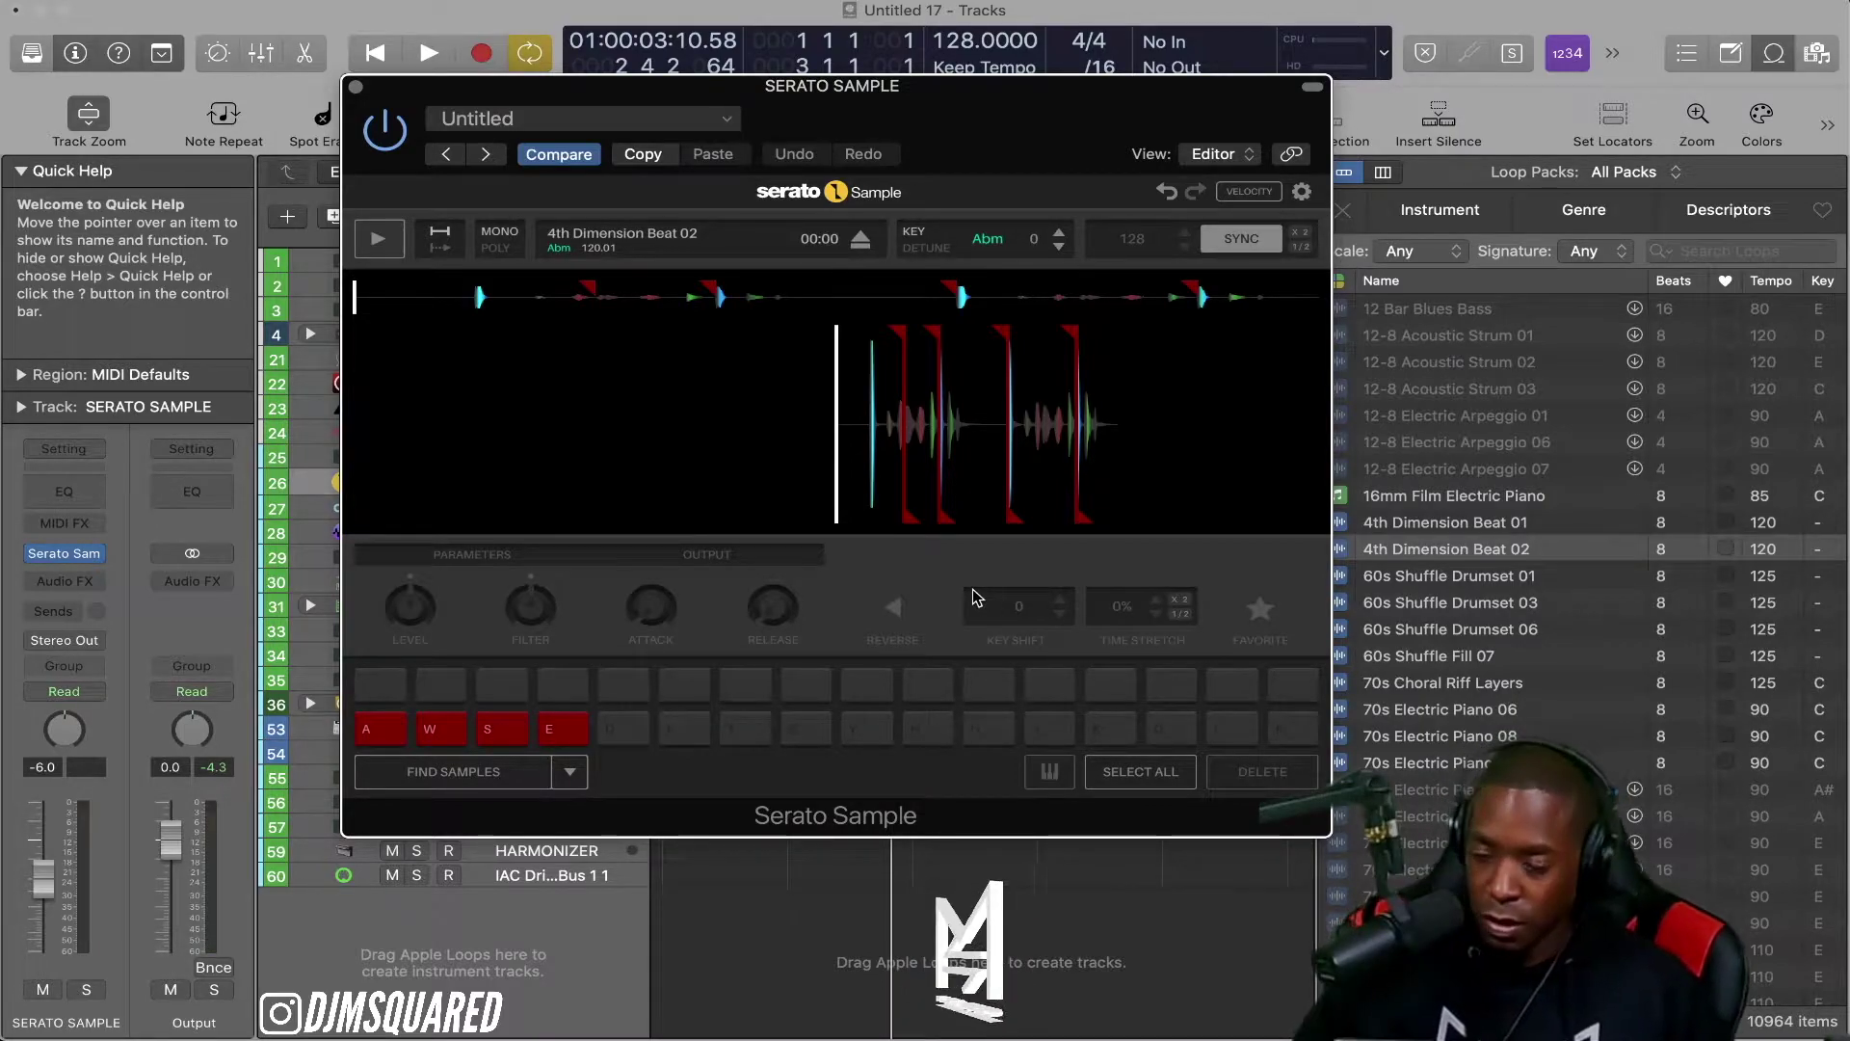
pyautogui.press('w')
pyautogui.press('a')
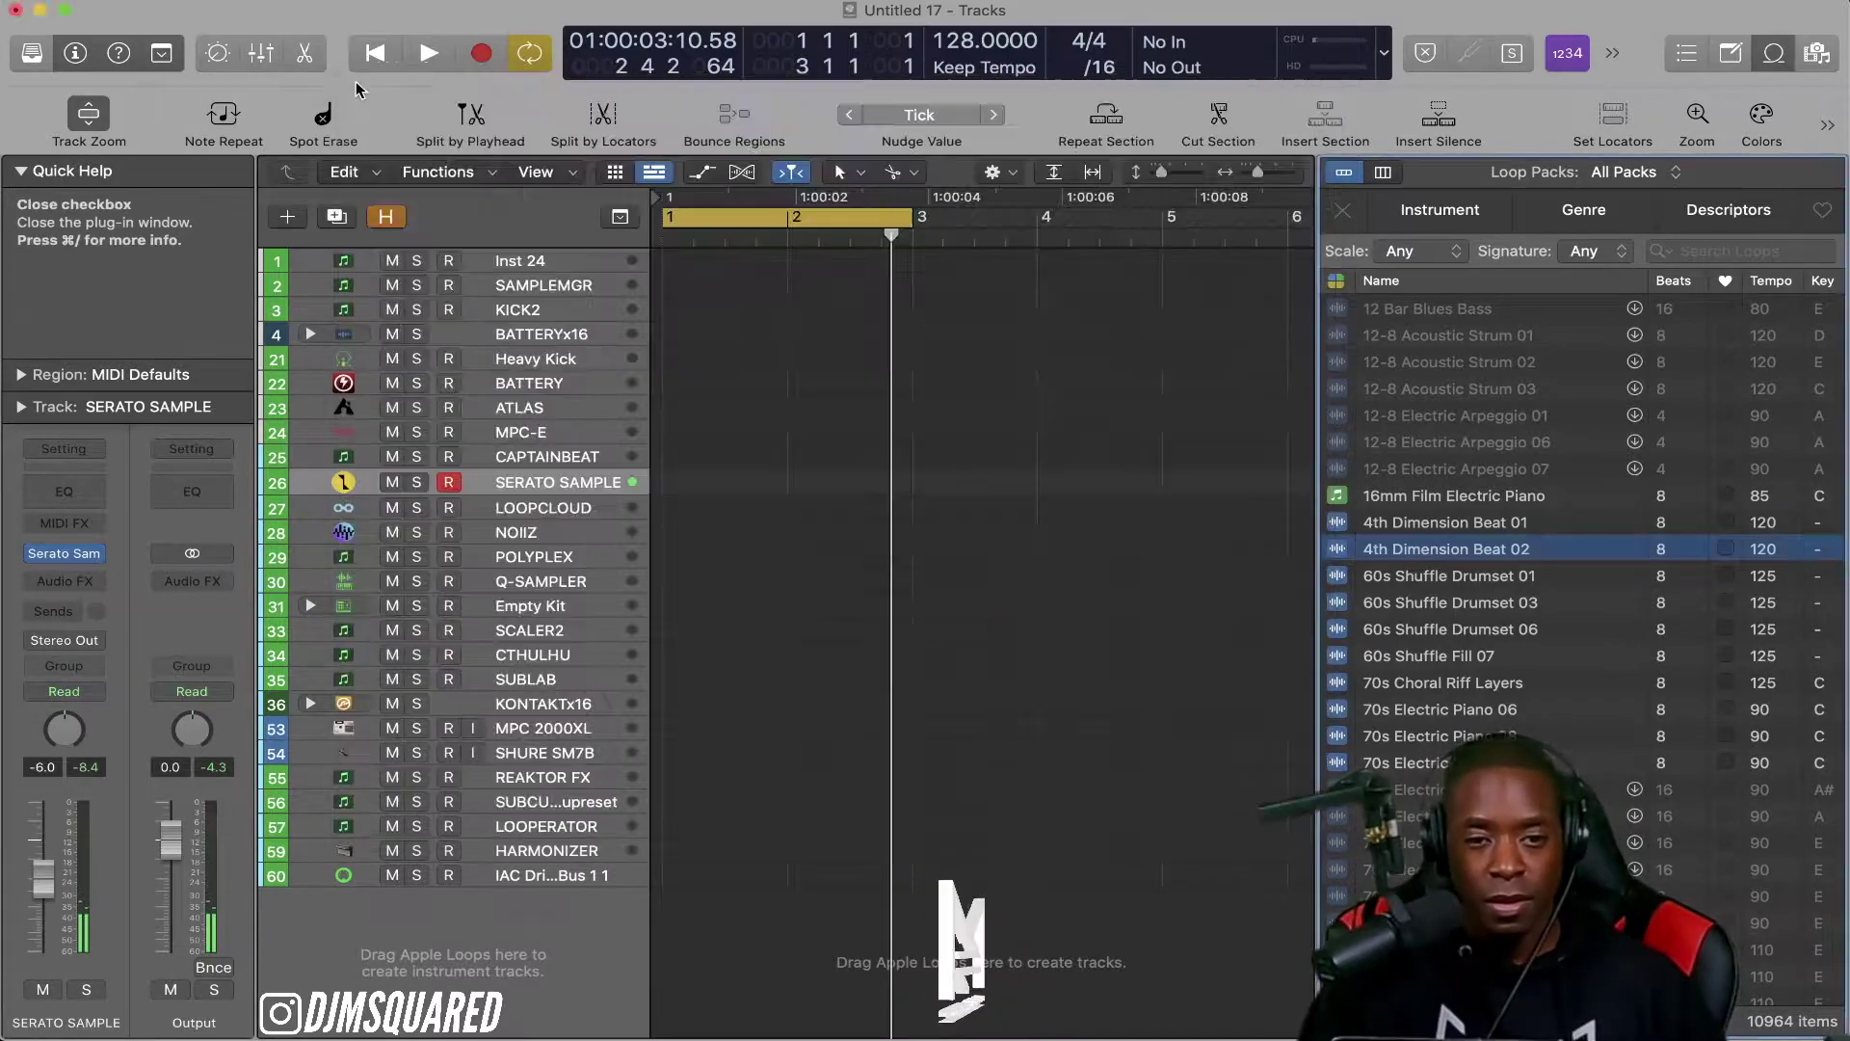
pyautogui.click(356, 87)
# Step: Open the Loopcloud plug-in on the LOOPCLOUD track to view its interface, and close it
pyautogui.click(532, 512)
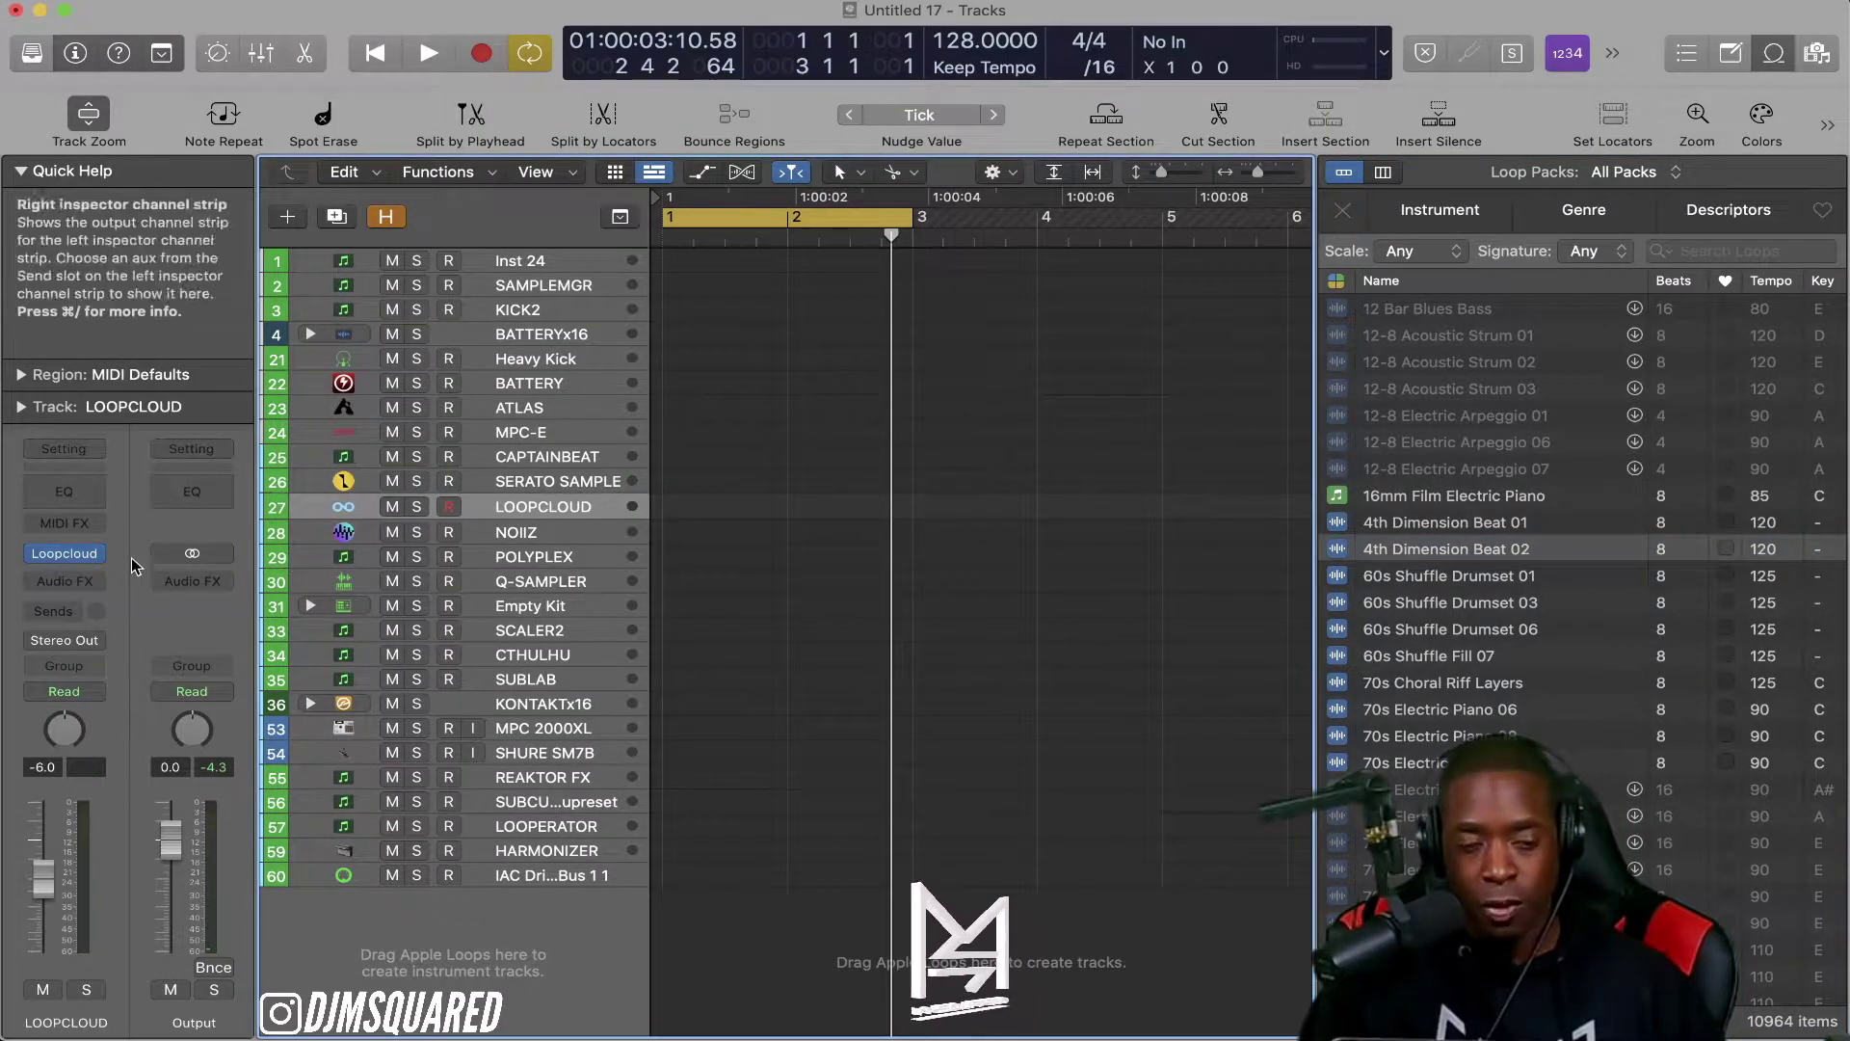
pyautogui.click(65, 554)
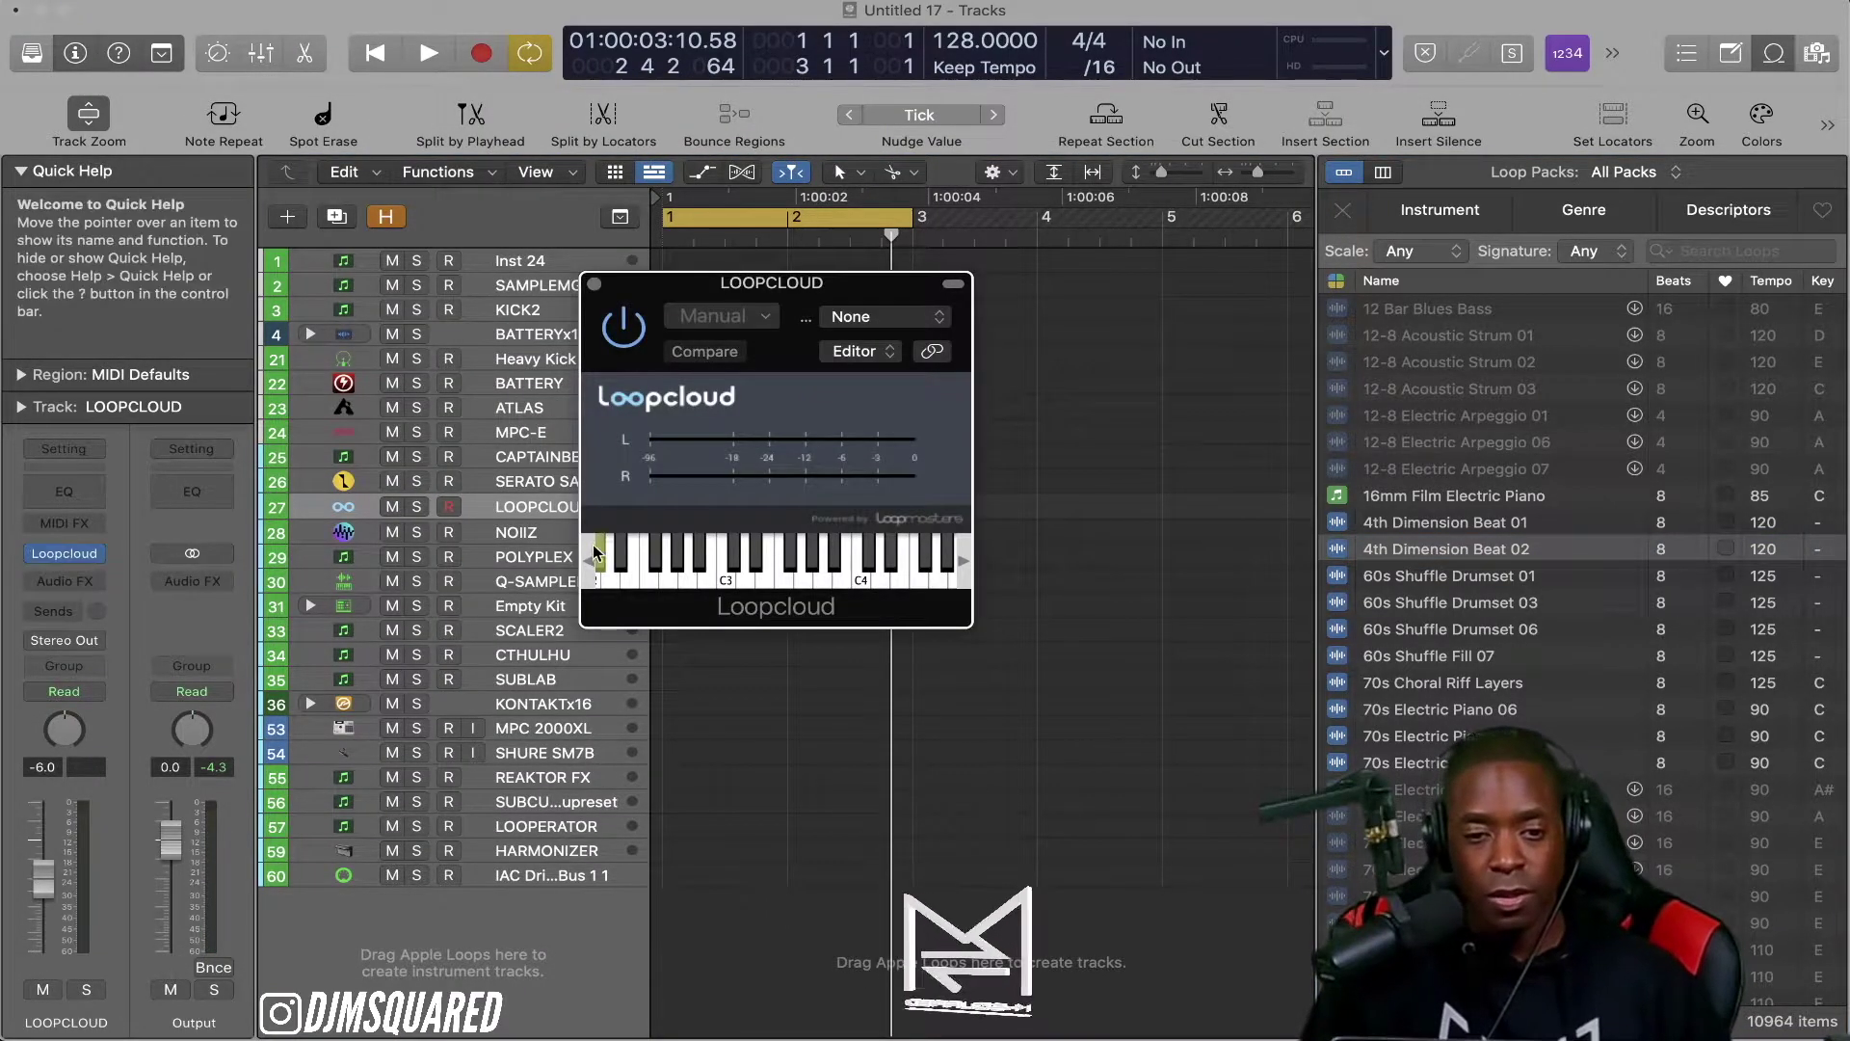
pyautogui.click(595, 285)
# Step: Open Connect on the NOIIZ track, hide the loop browser, and preview 100_DinDin_04_1_SP.wav from the Retro Drum Patterns playlist
pyautogui.click(535, 540)
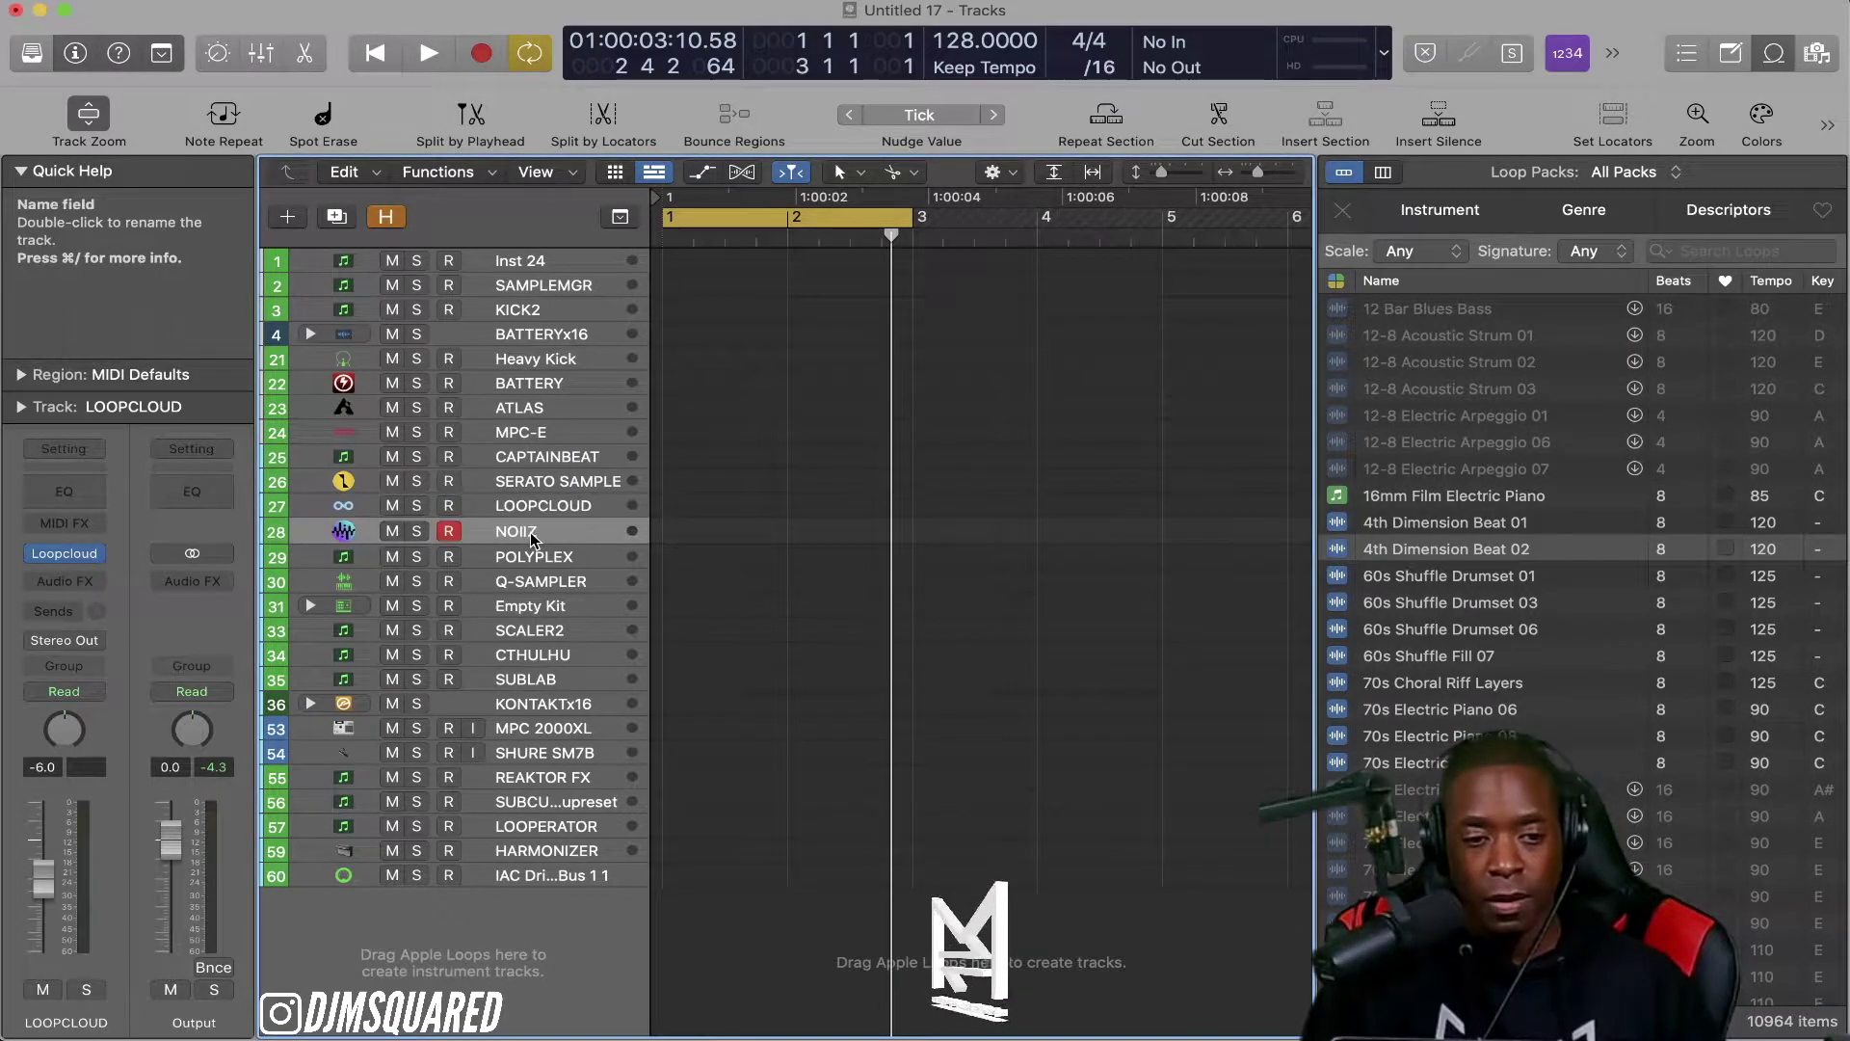
pyautogui.click(64, 553)
pyautogui.click(1774, 66)
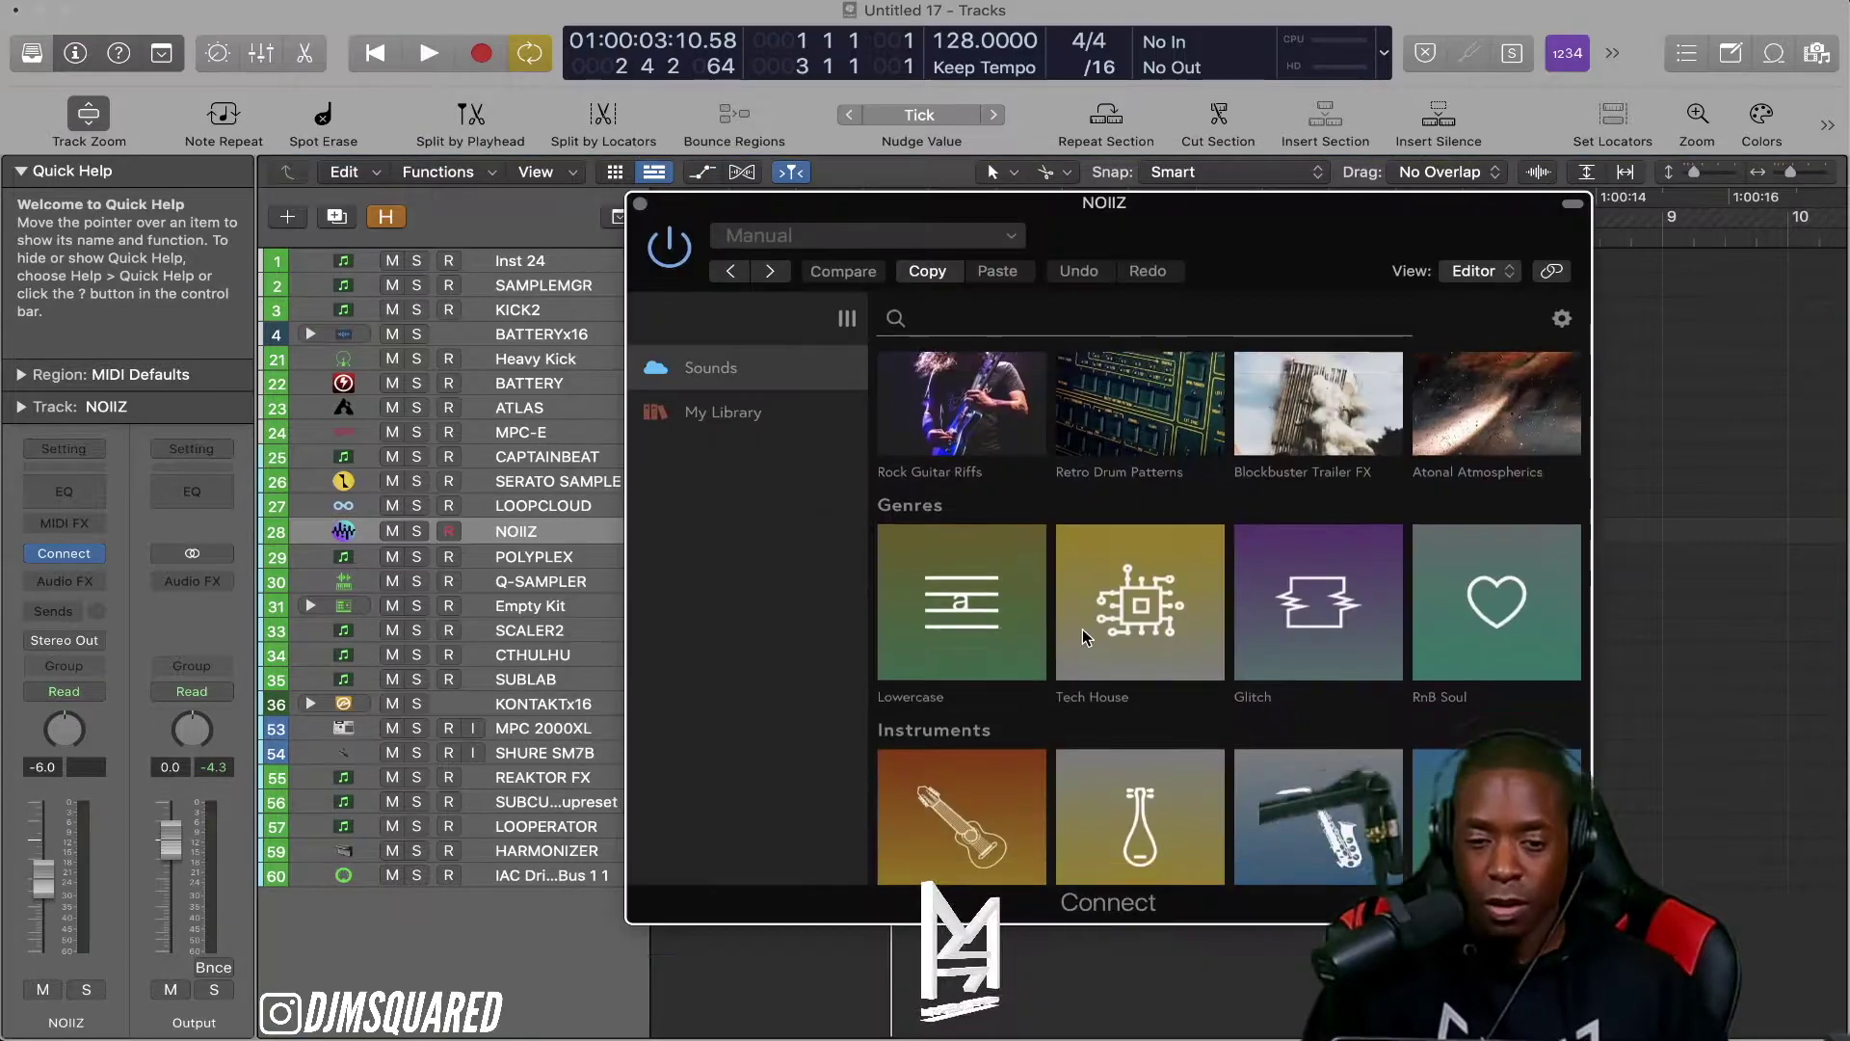
pyautogui.scroll(-3, 1084, 631)
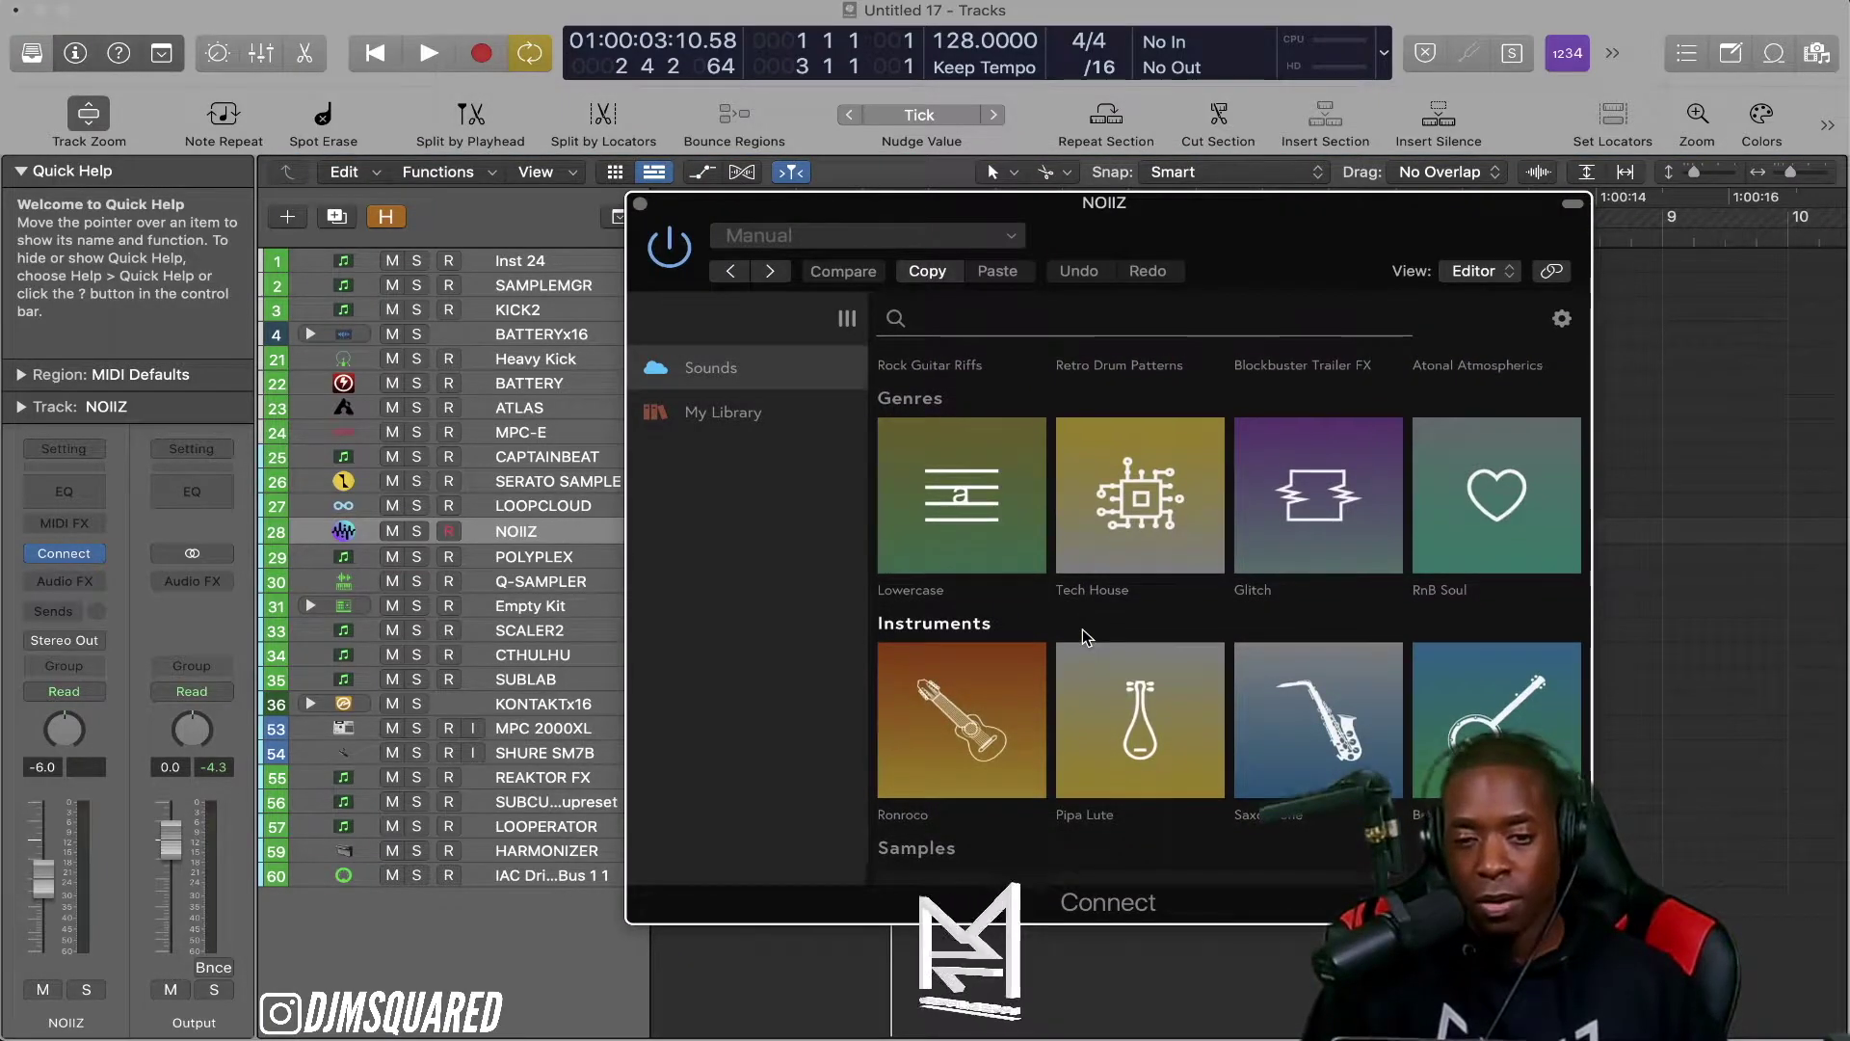
pyautogui.scroll(4, 1087, 636)
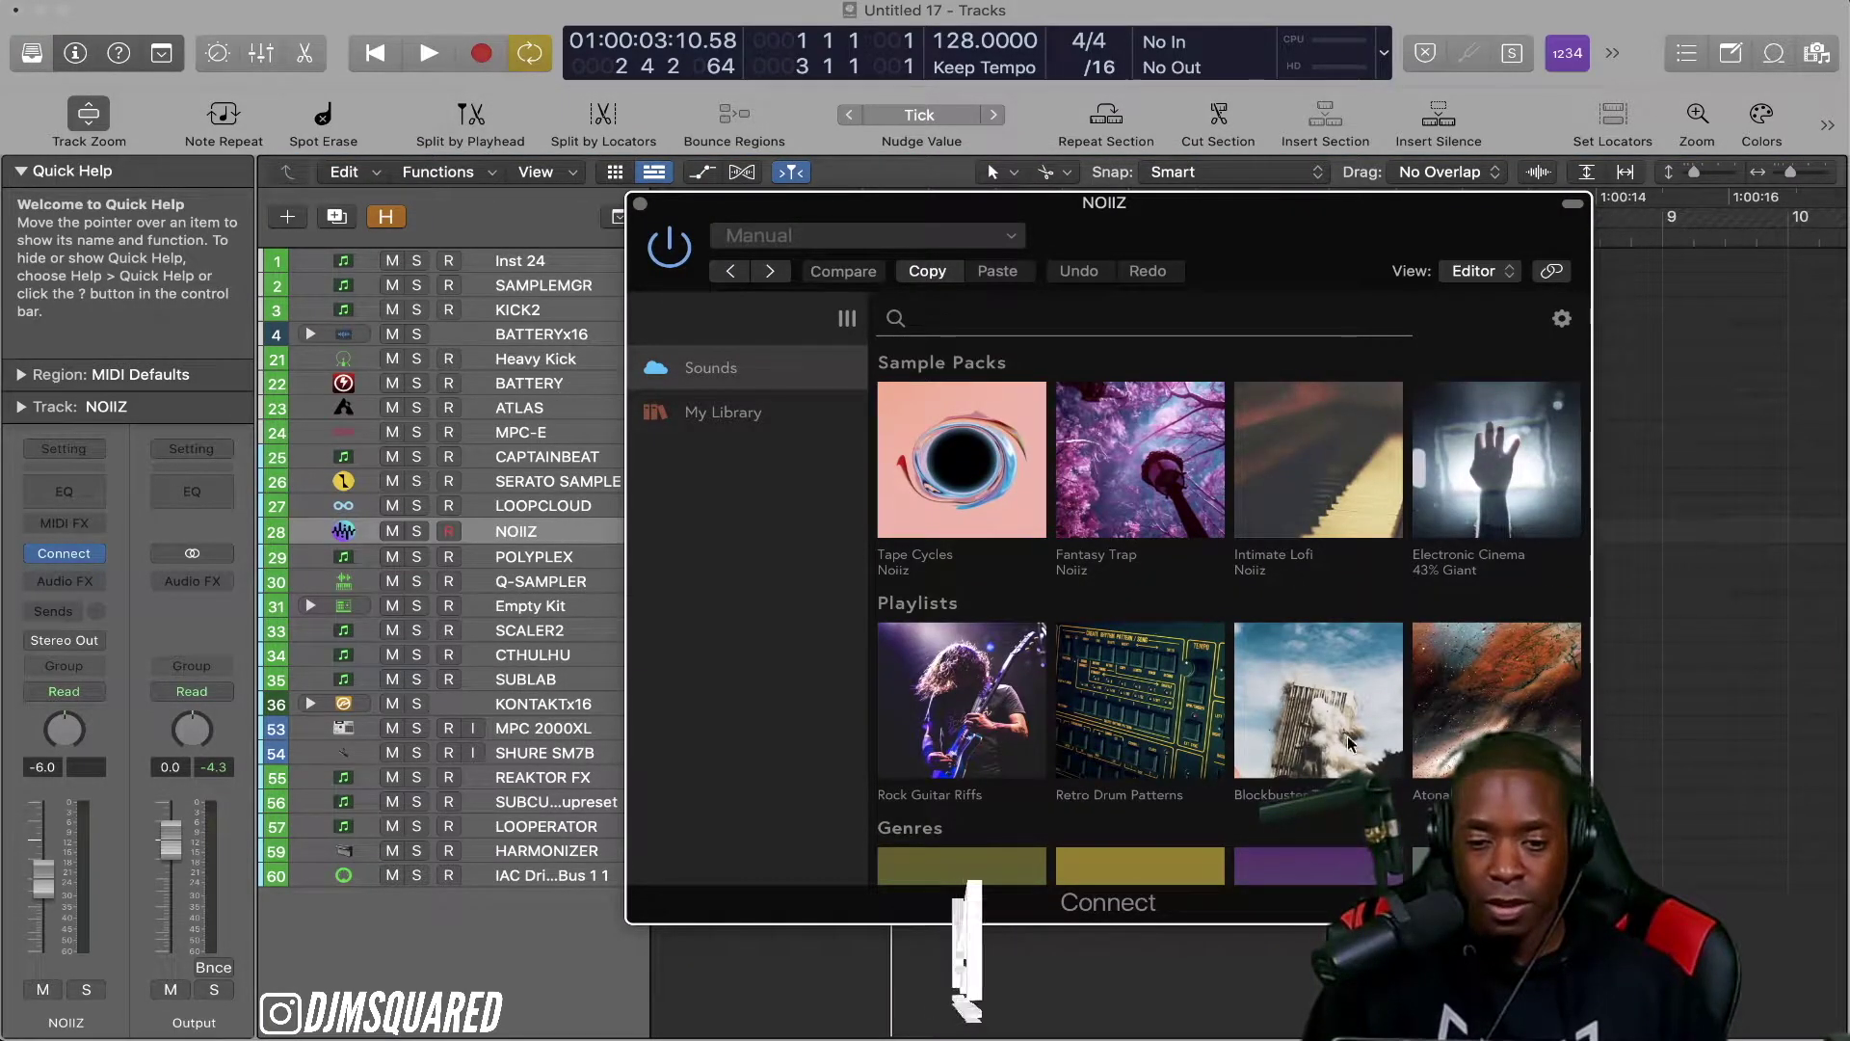
pyautogui.click(1173, 759)
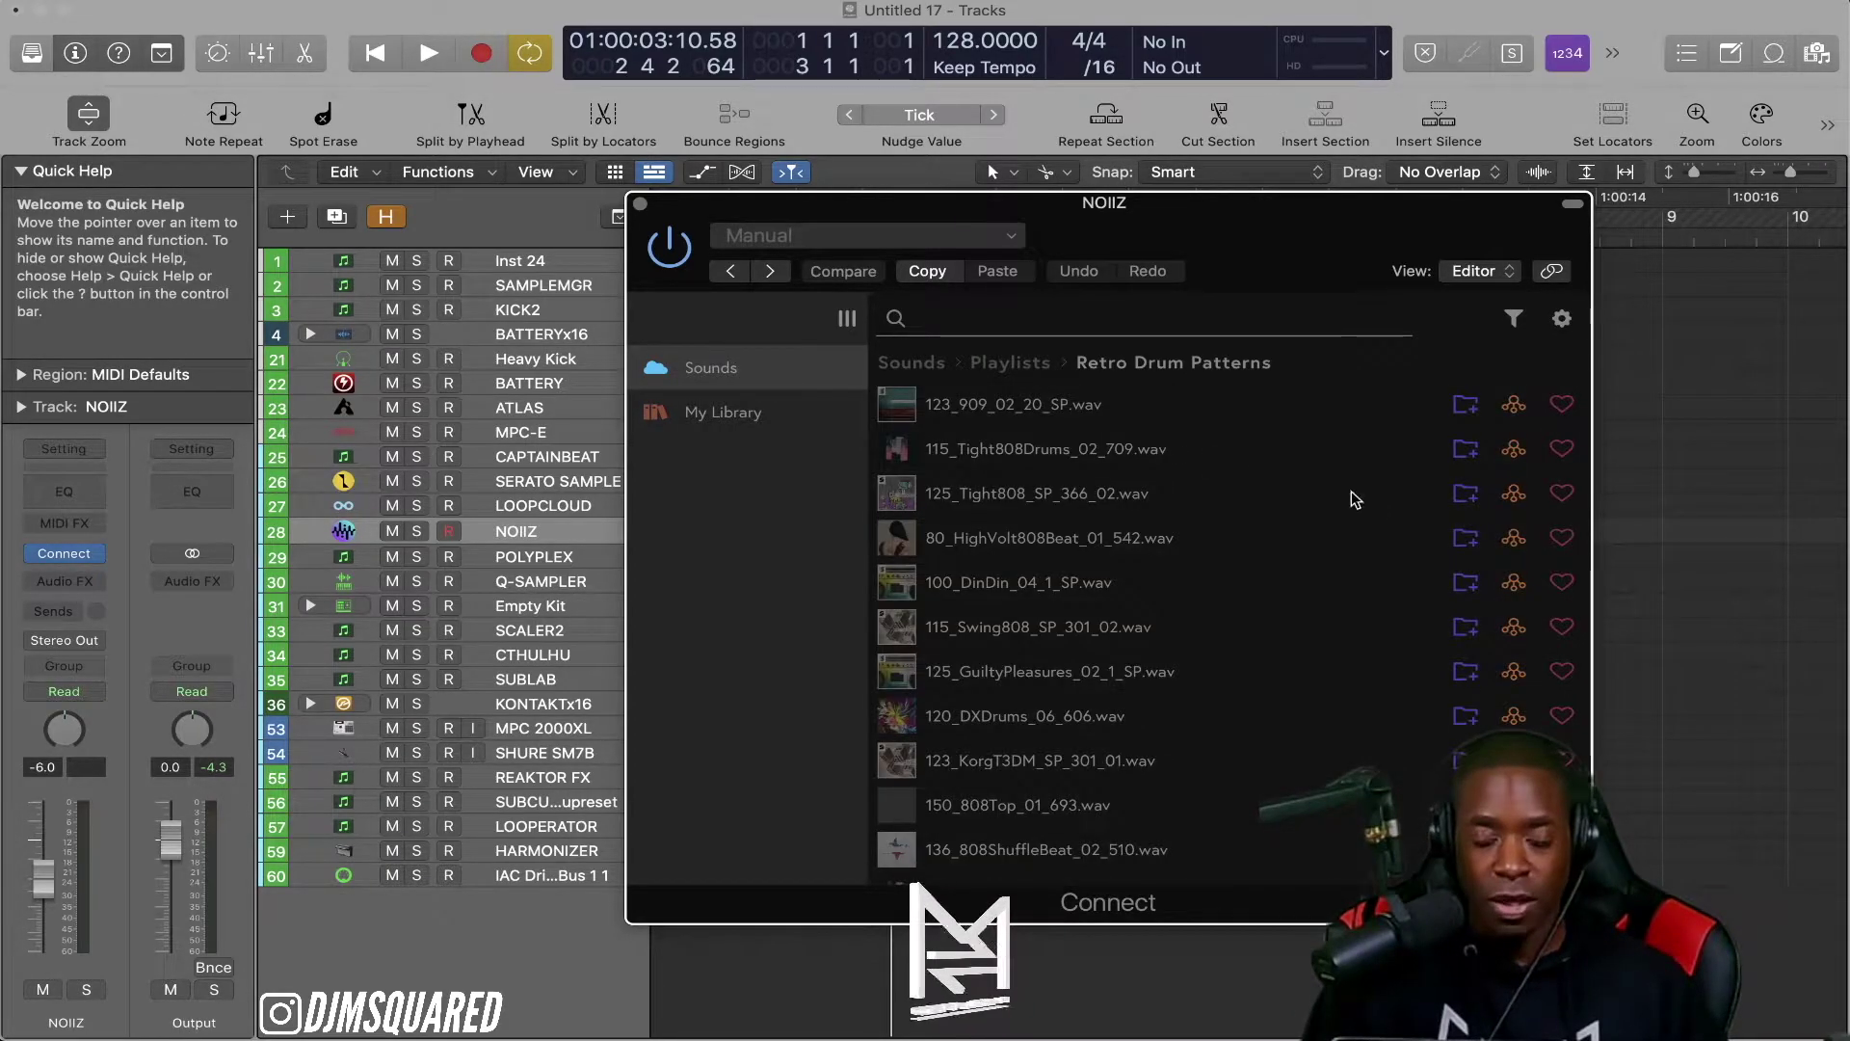
pyautogui.click(1092, 578)
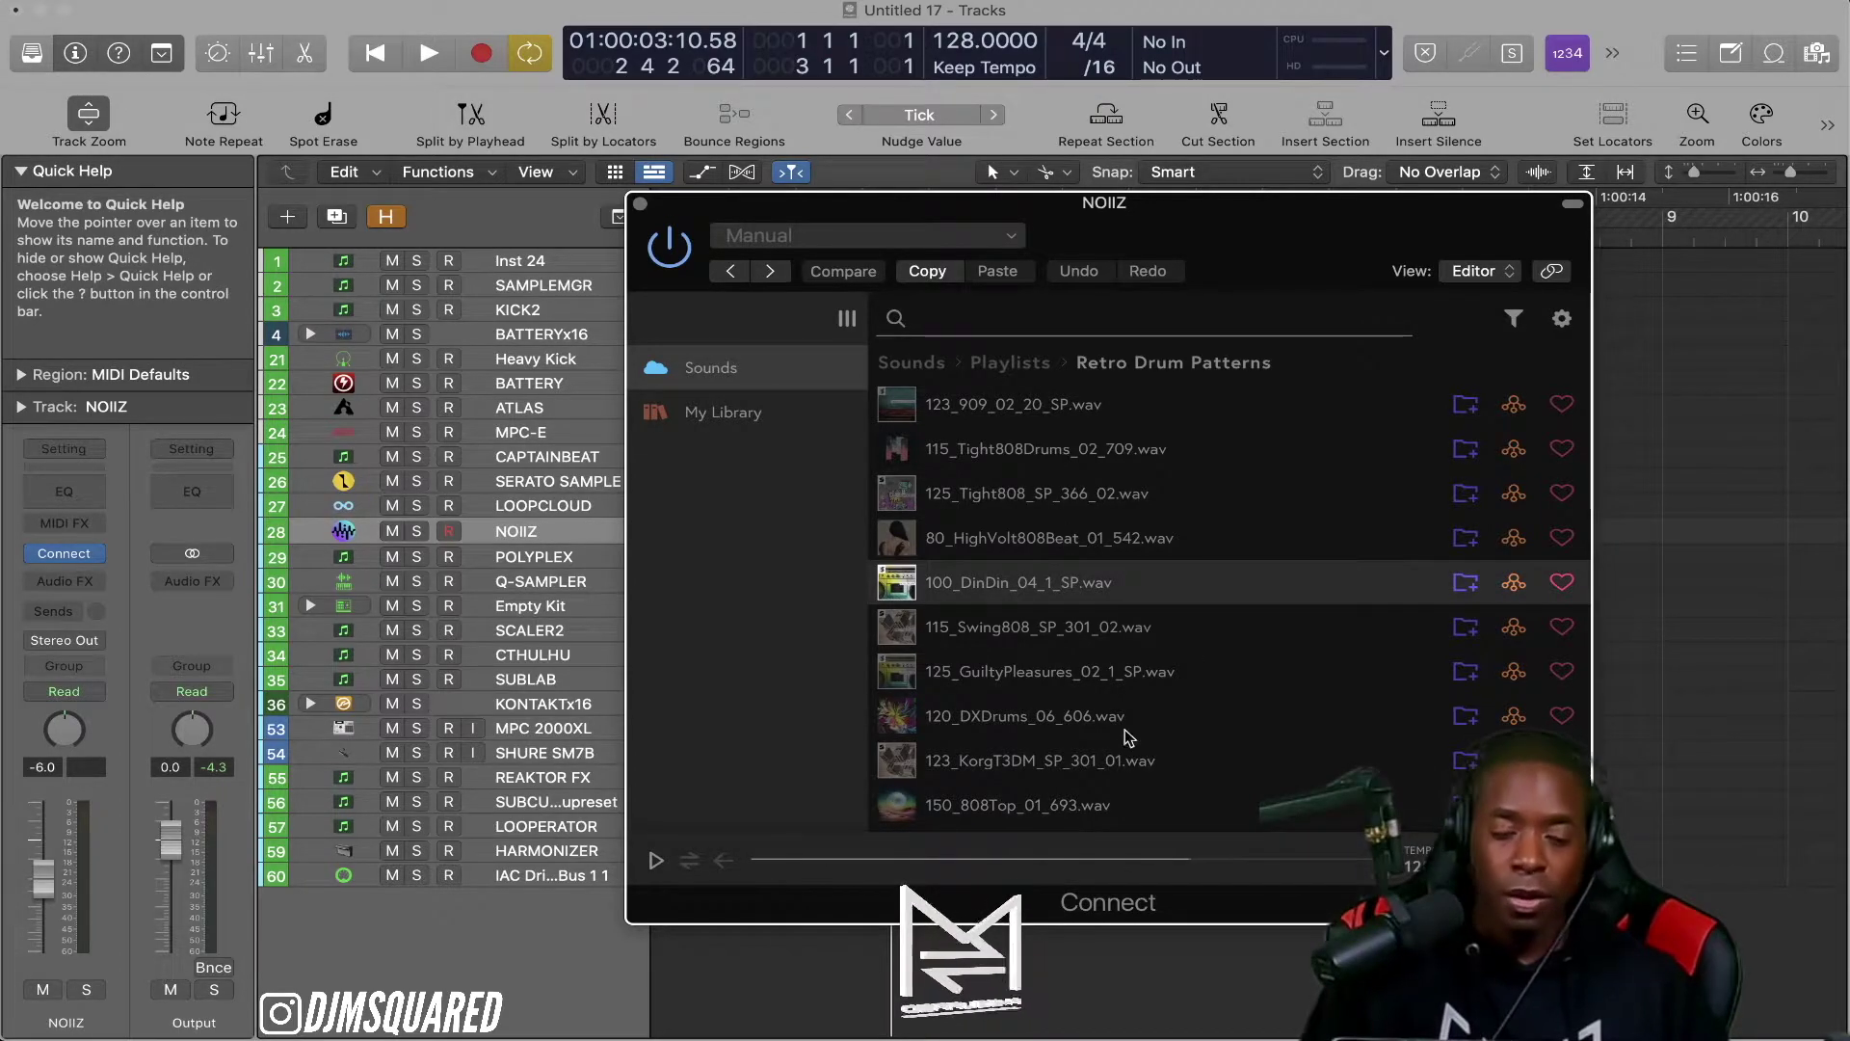
# Step: Try adding 100_DinDin_04_1_SP.wav as a new audio track at the top of the track list, and close the NOIIZ window
pyautogui.moveTo(1002, 205); pyautogui.dragTo(1328, 154)
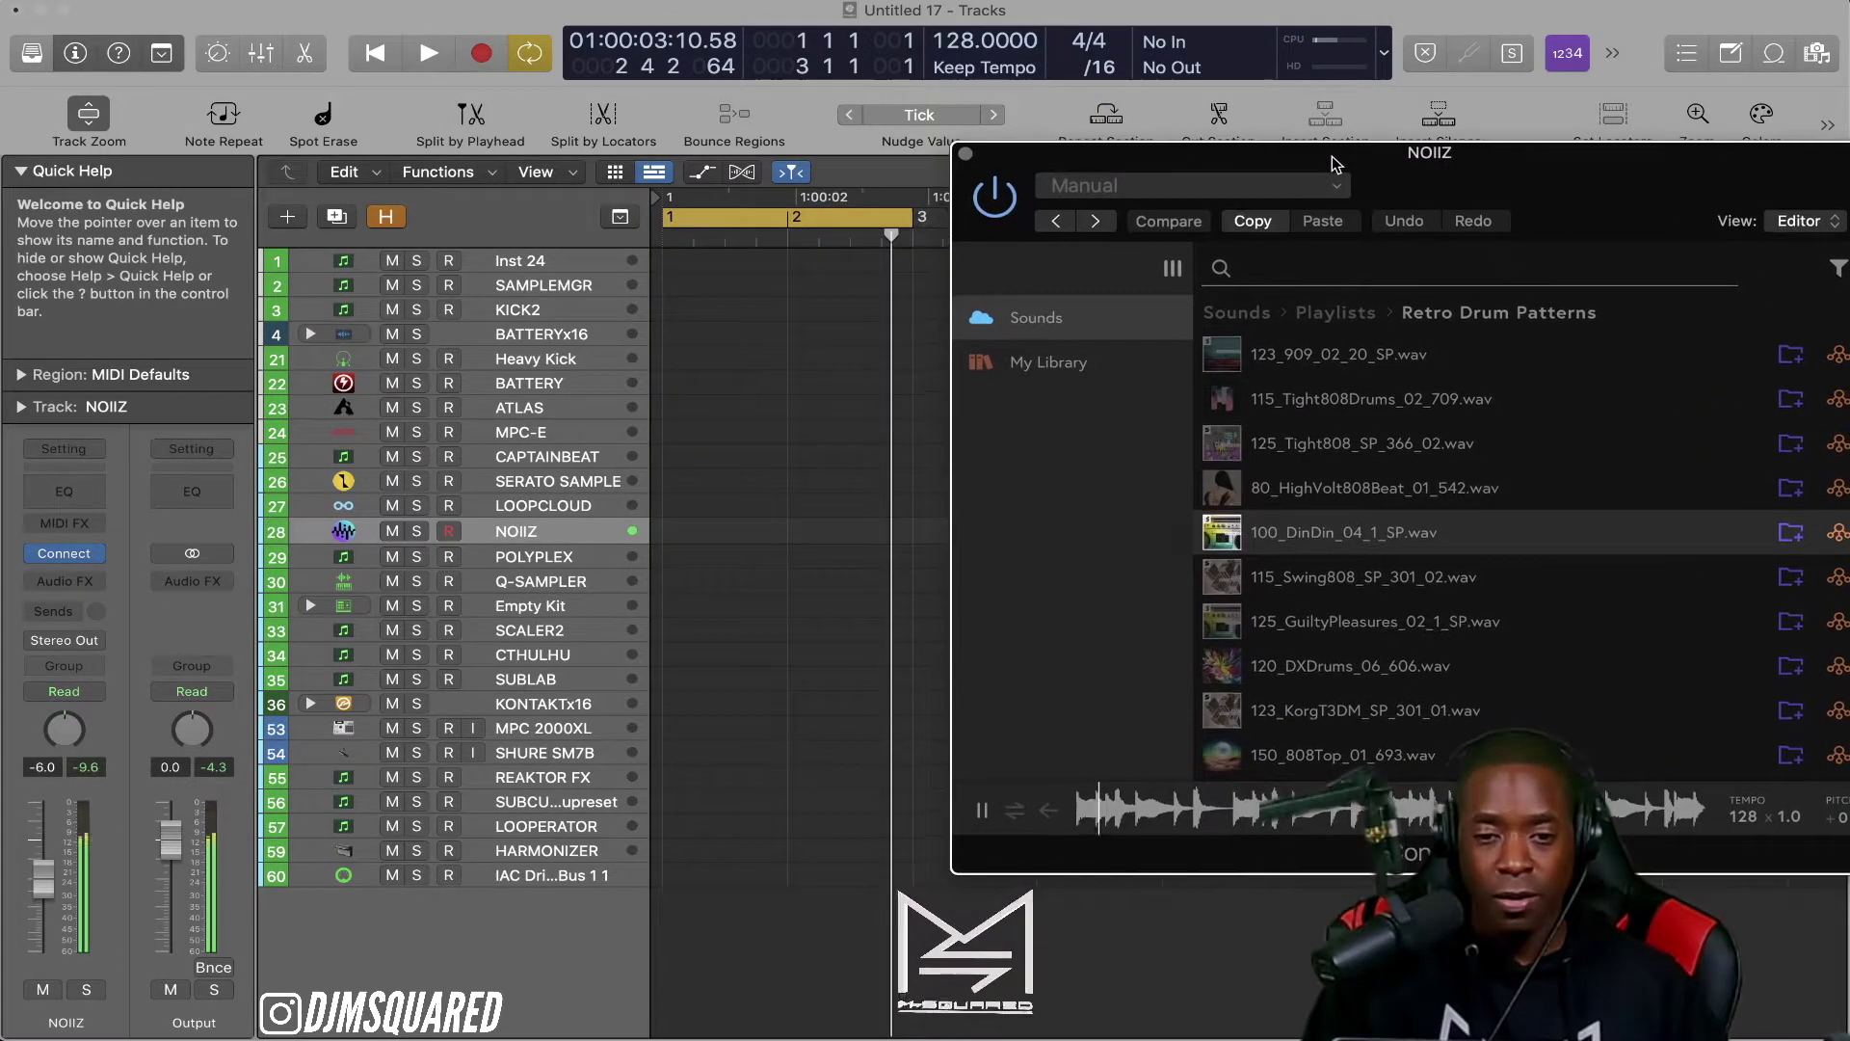
pyautogui.moveTo(1446, 564); pyautogui.dragTo(808, 957)
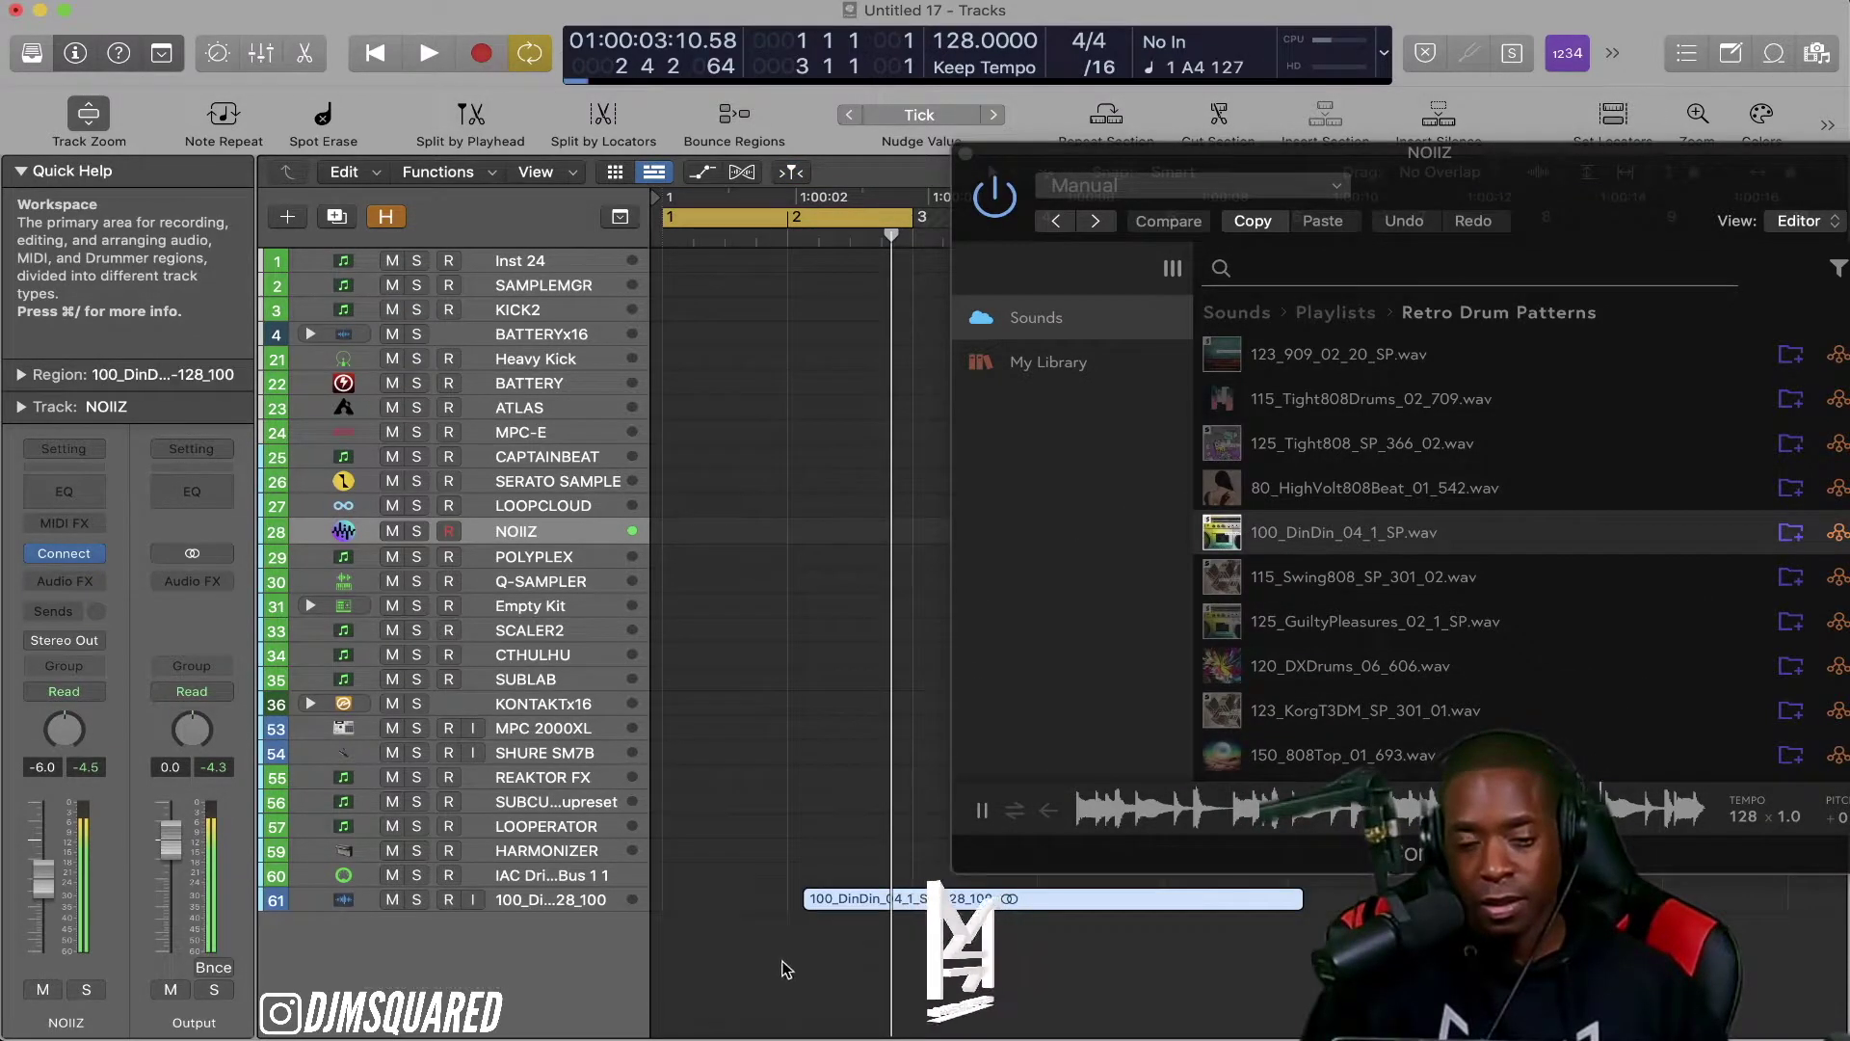
pyautogui.moveTo(545, 901); pyautogui.dragTo(496, 274)
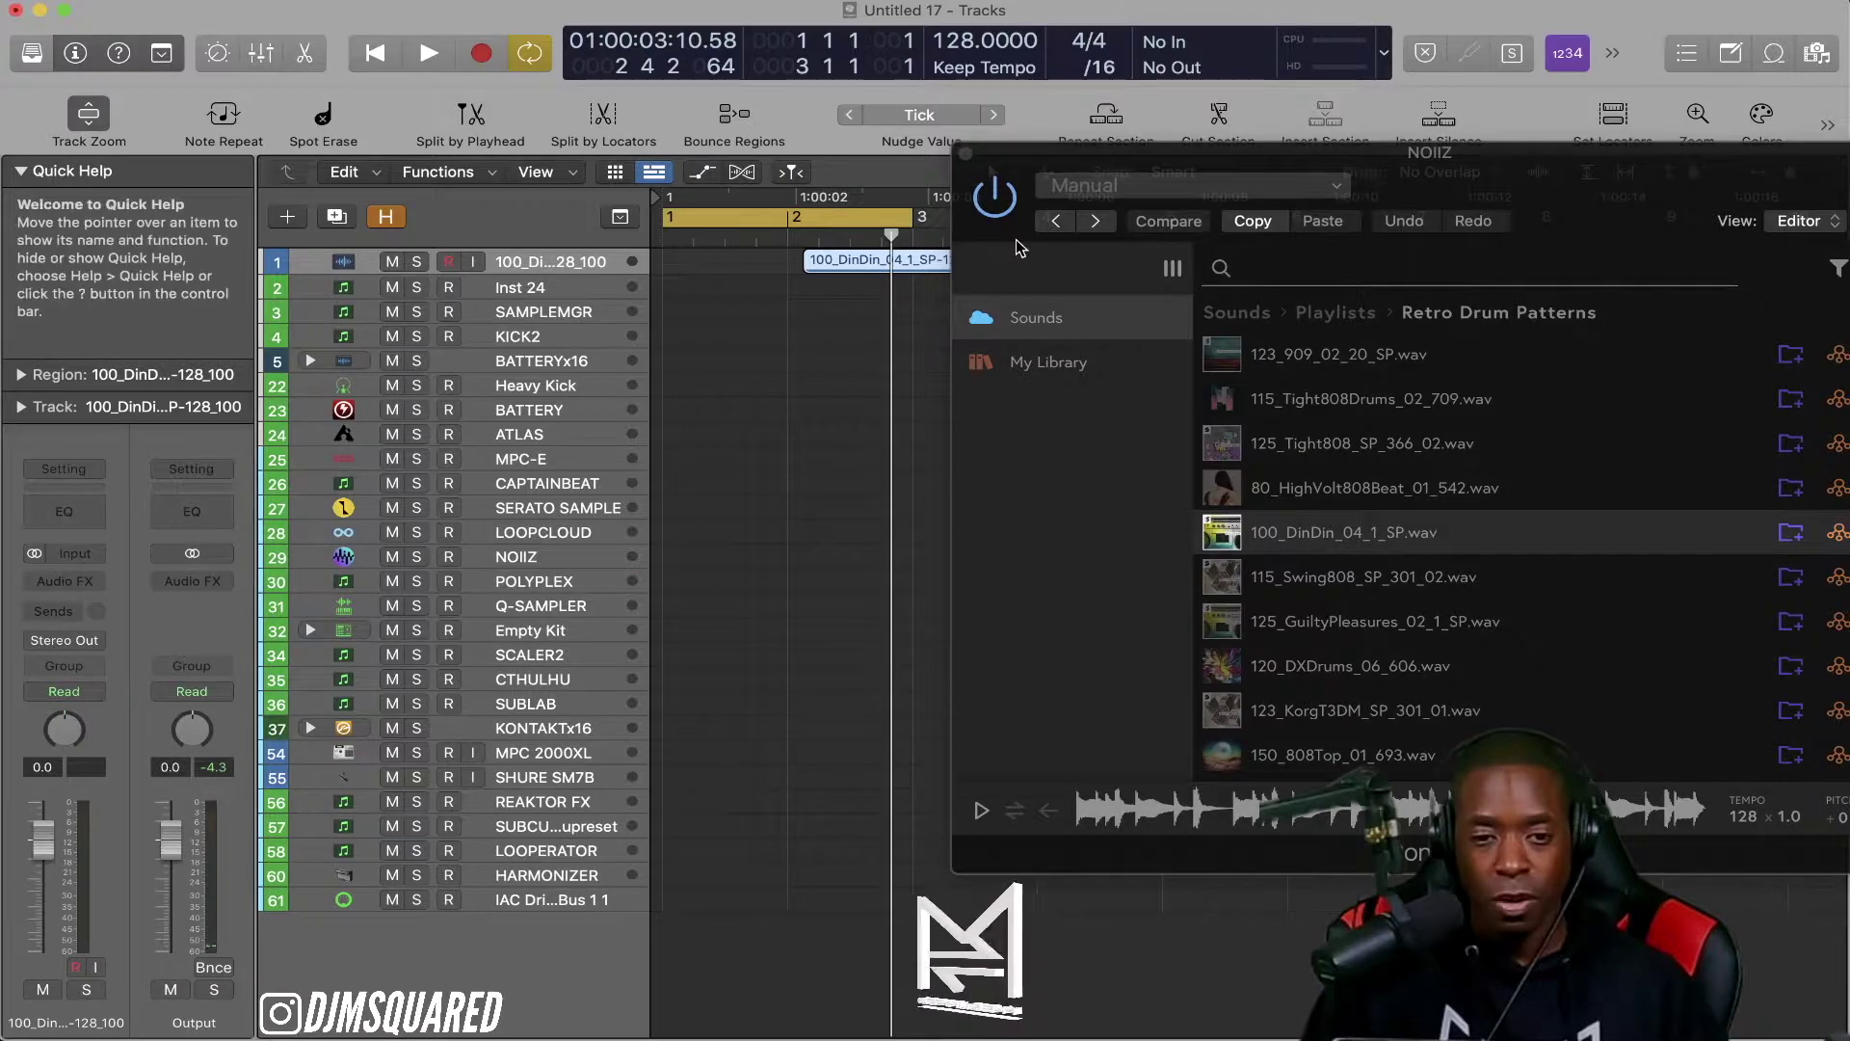
pyautogui.click(966, 153)
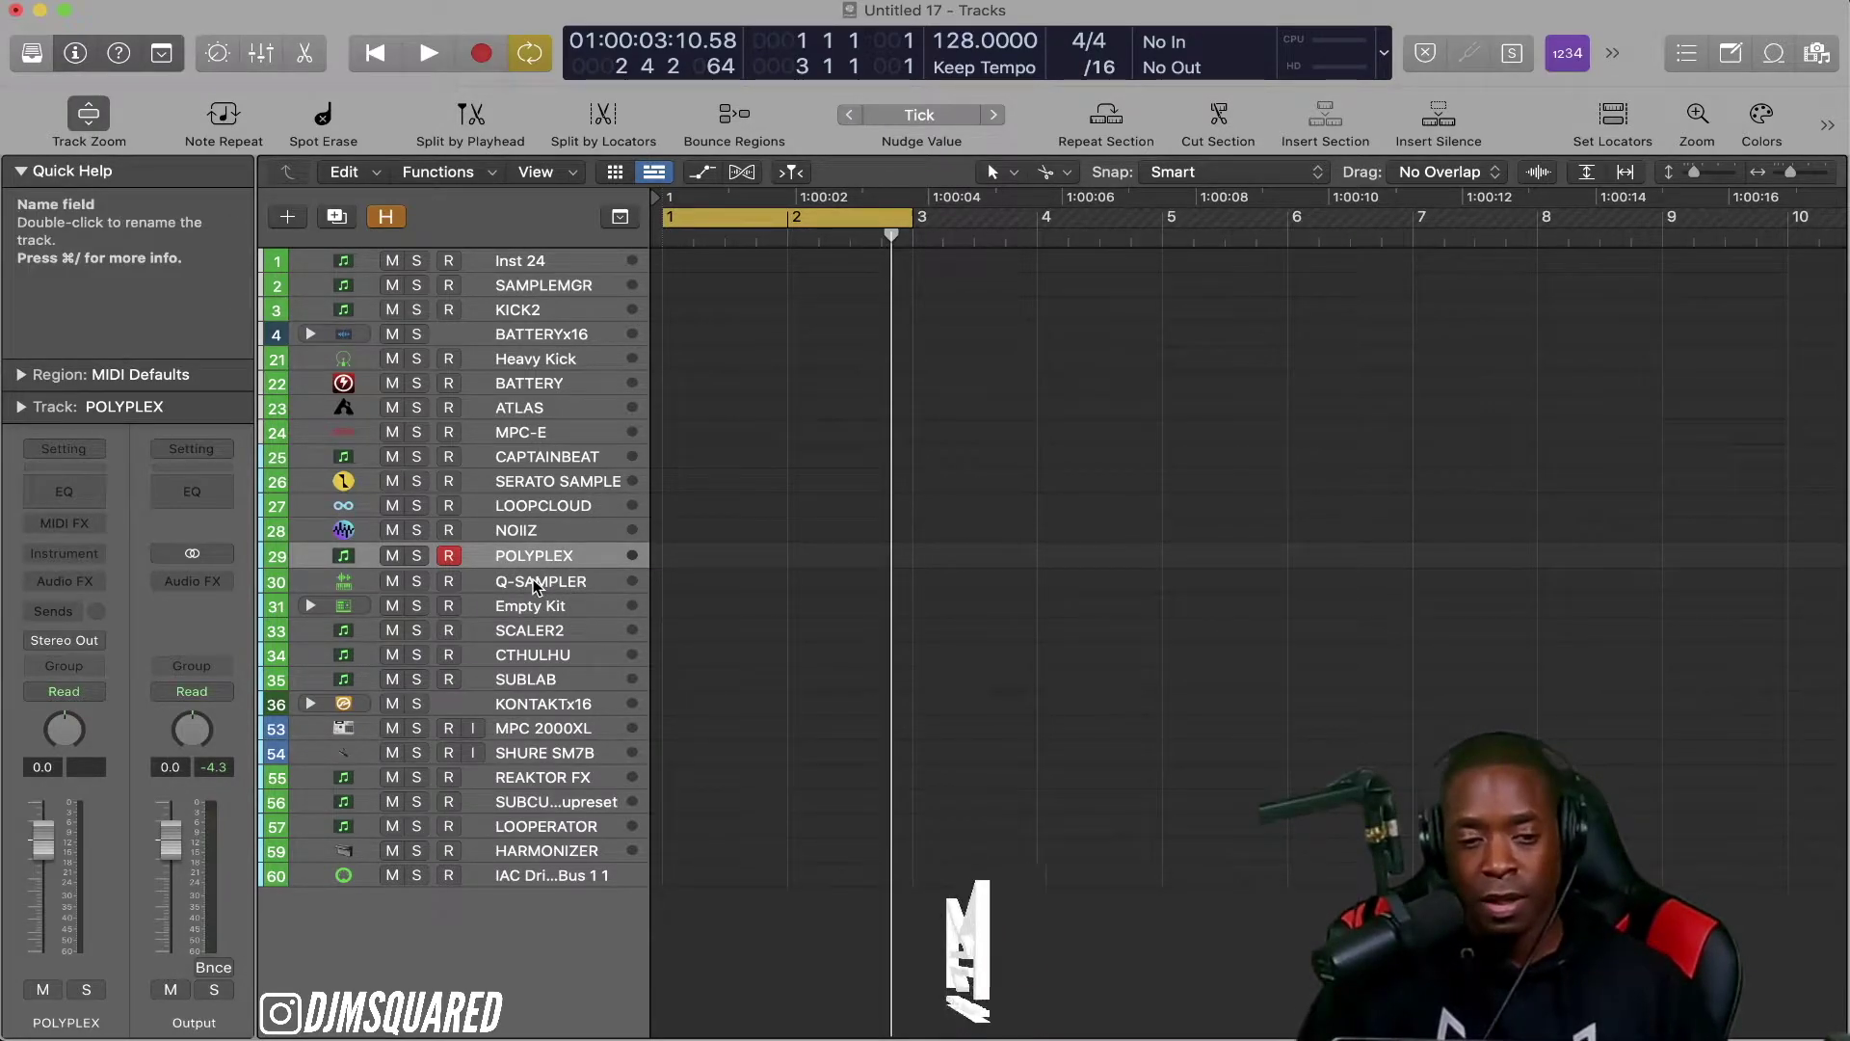
# Step: Load the loop 4th Dimension Beat 02 as Original into Quick Sampler on the Q-SAMPLER track and play it in Slice mode
pyautogui.click(563, 584)
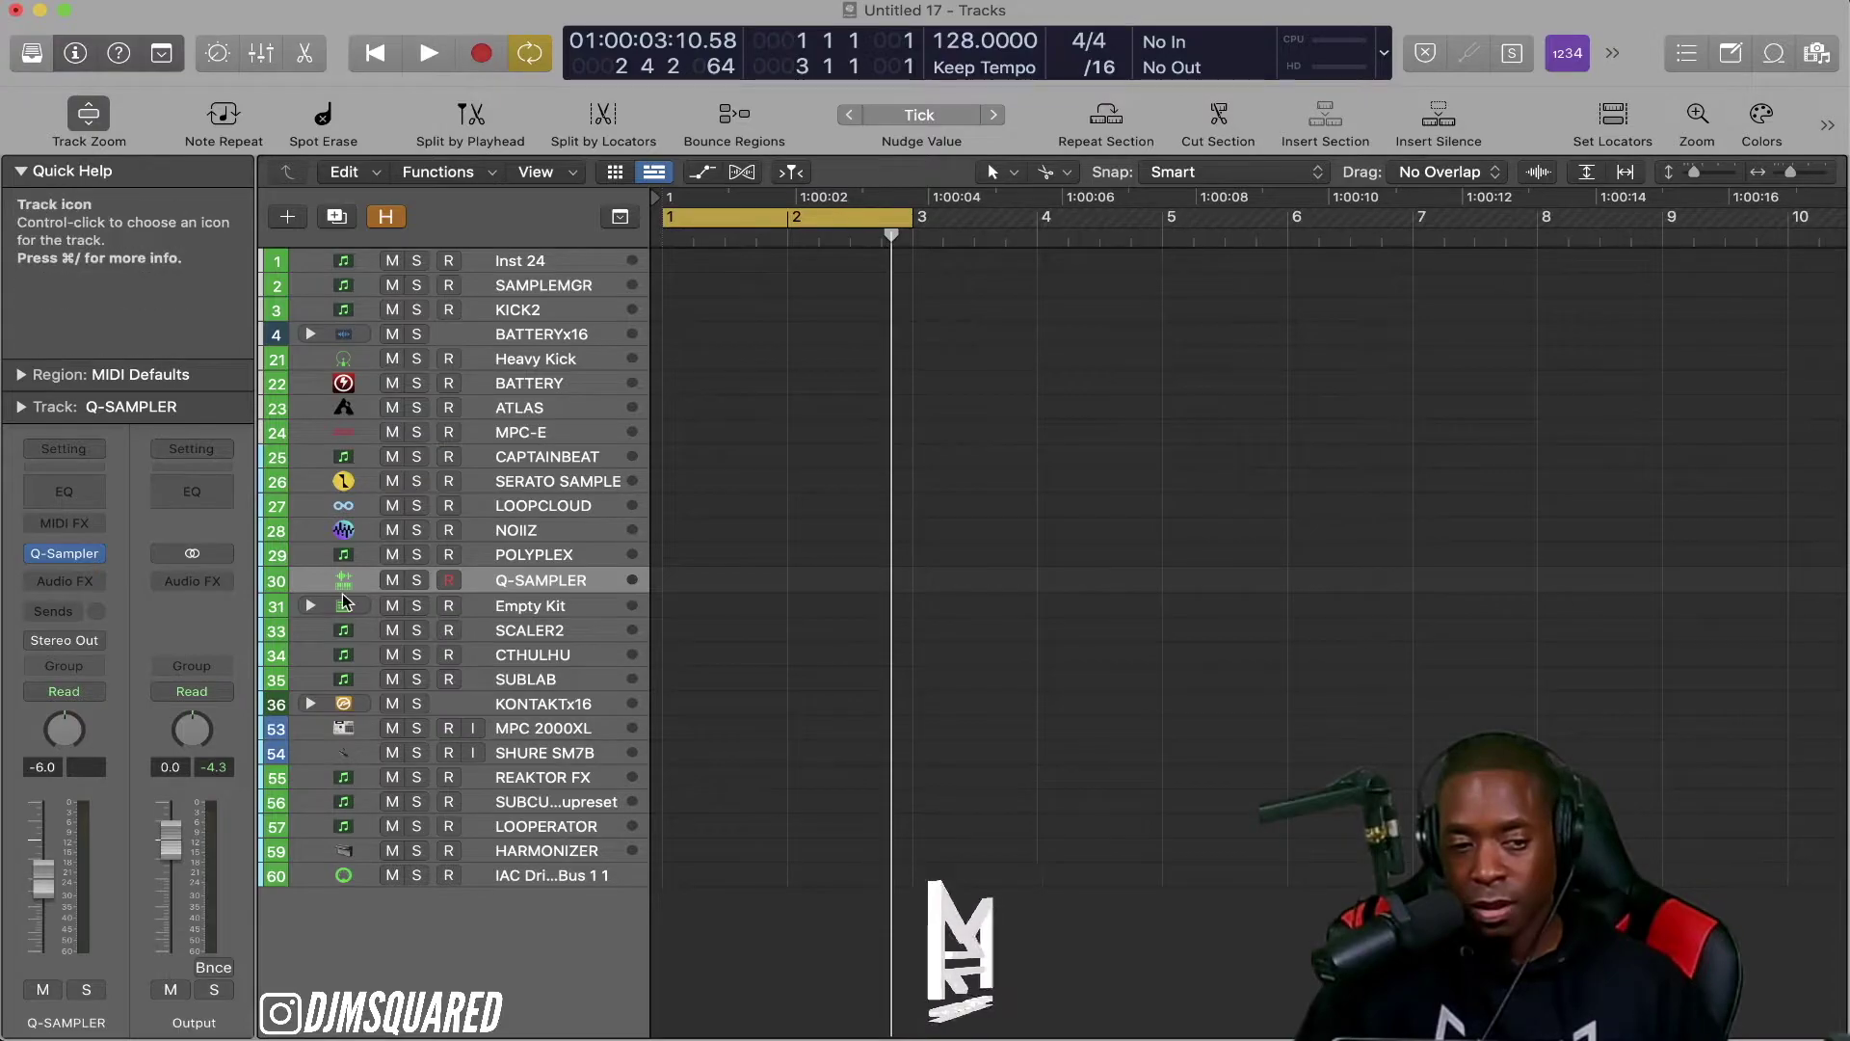
pyautogui.click(68, 557)
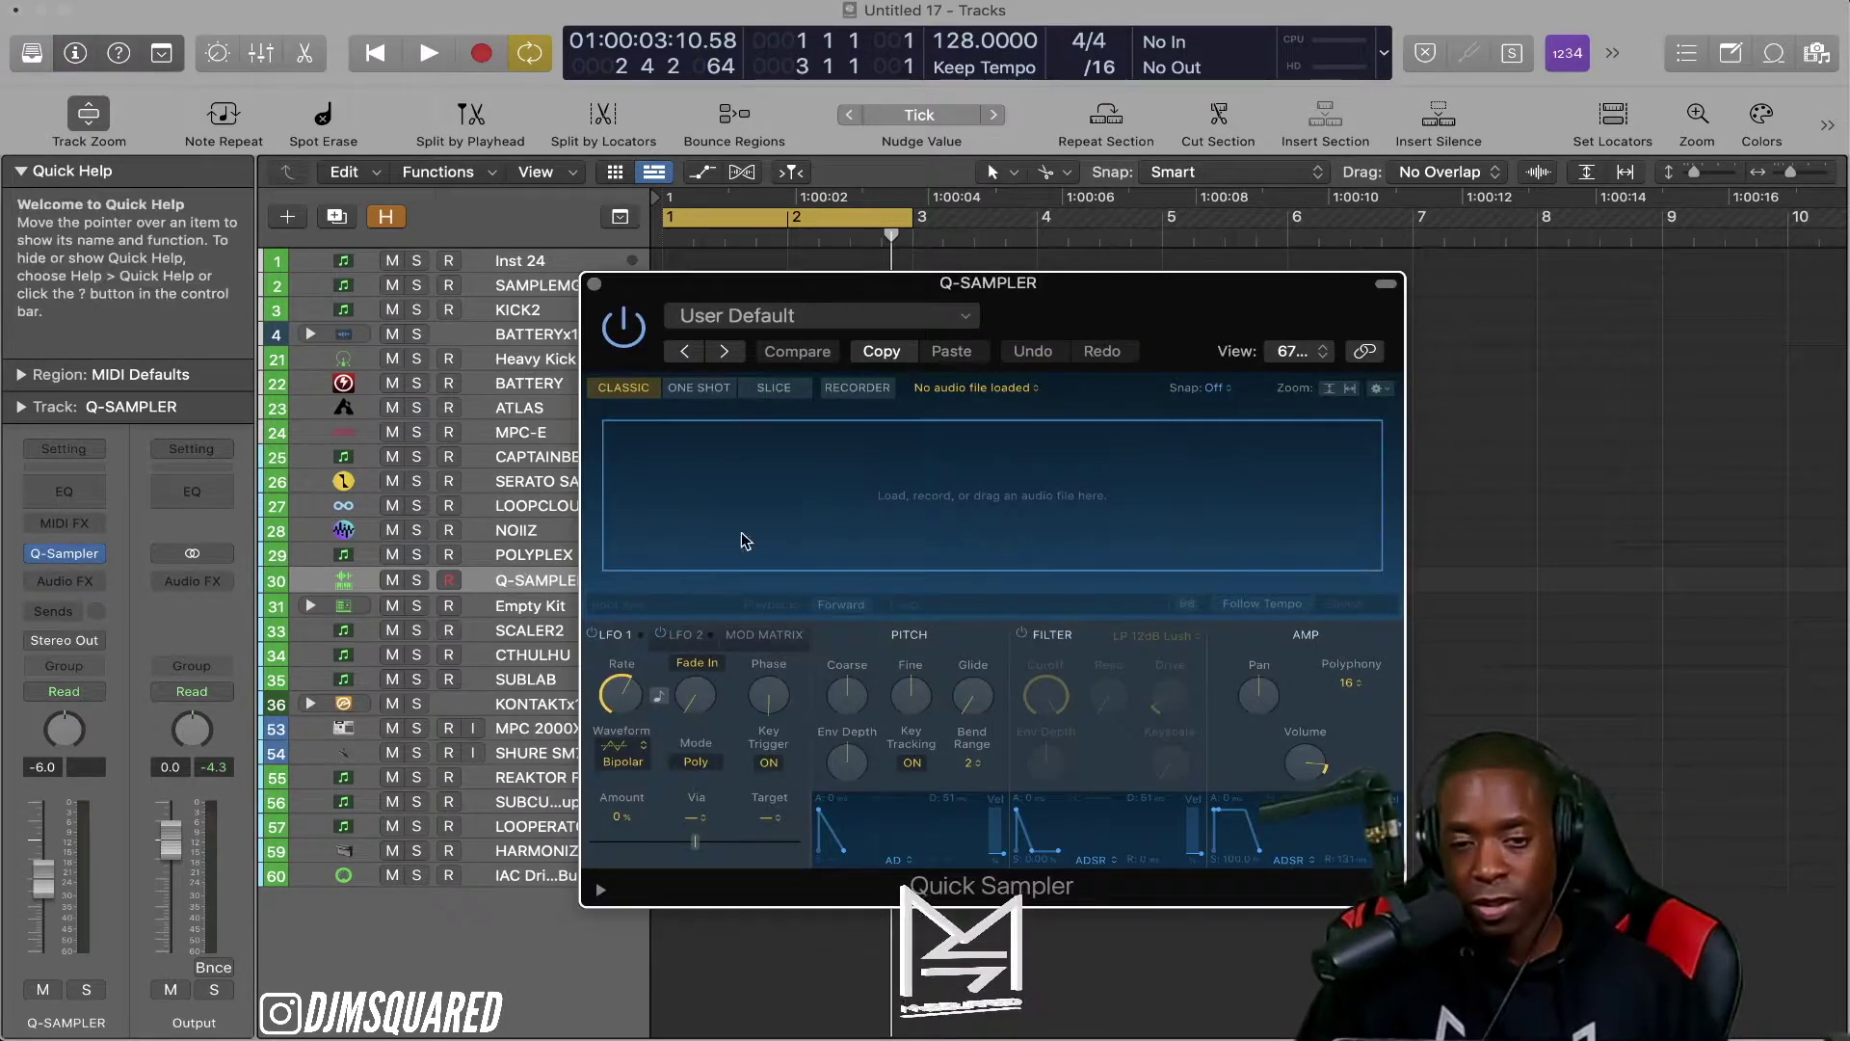
pyautogui.moveTo(1026, 285); pyautogui.dragTo(809, 187)
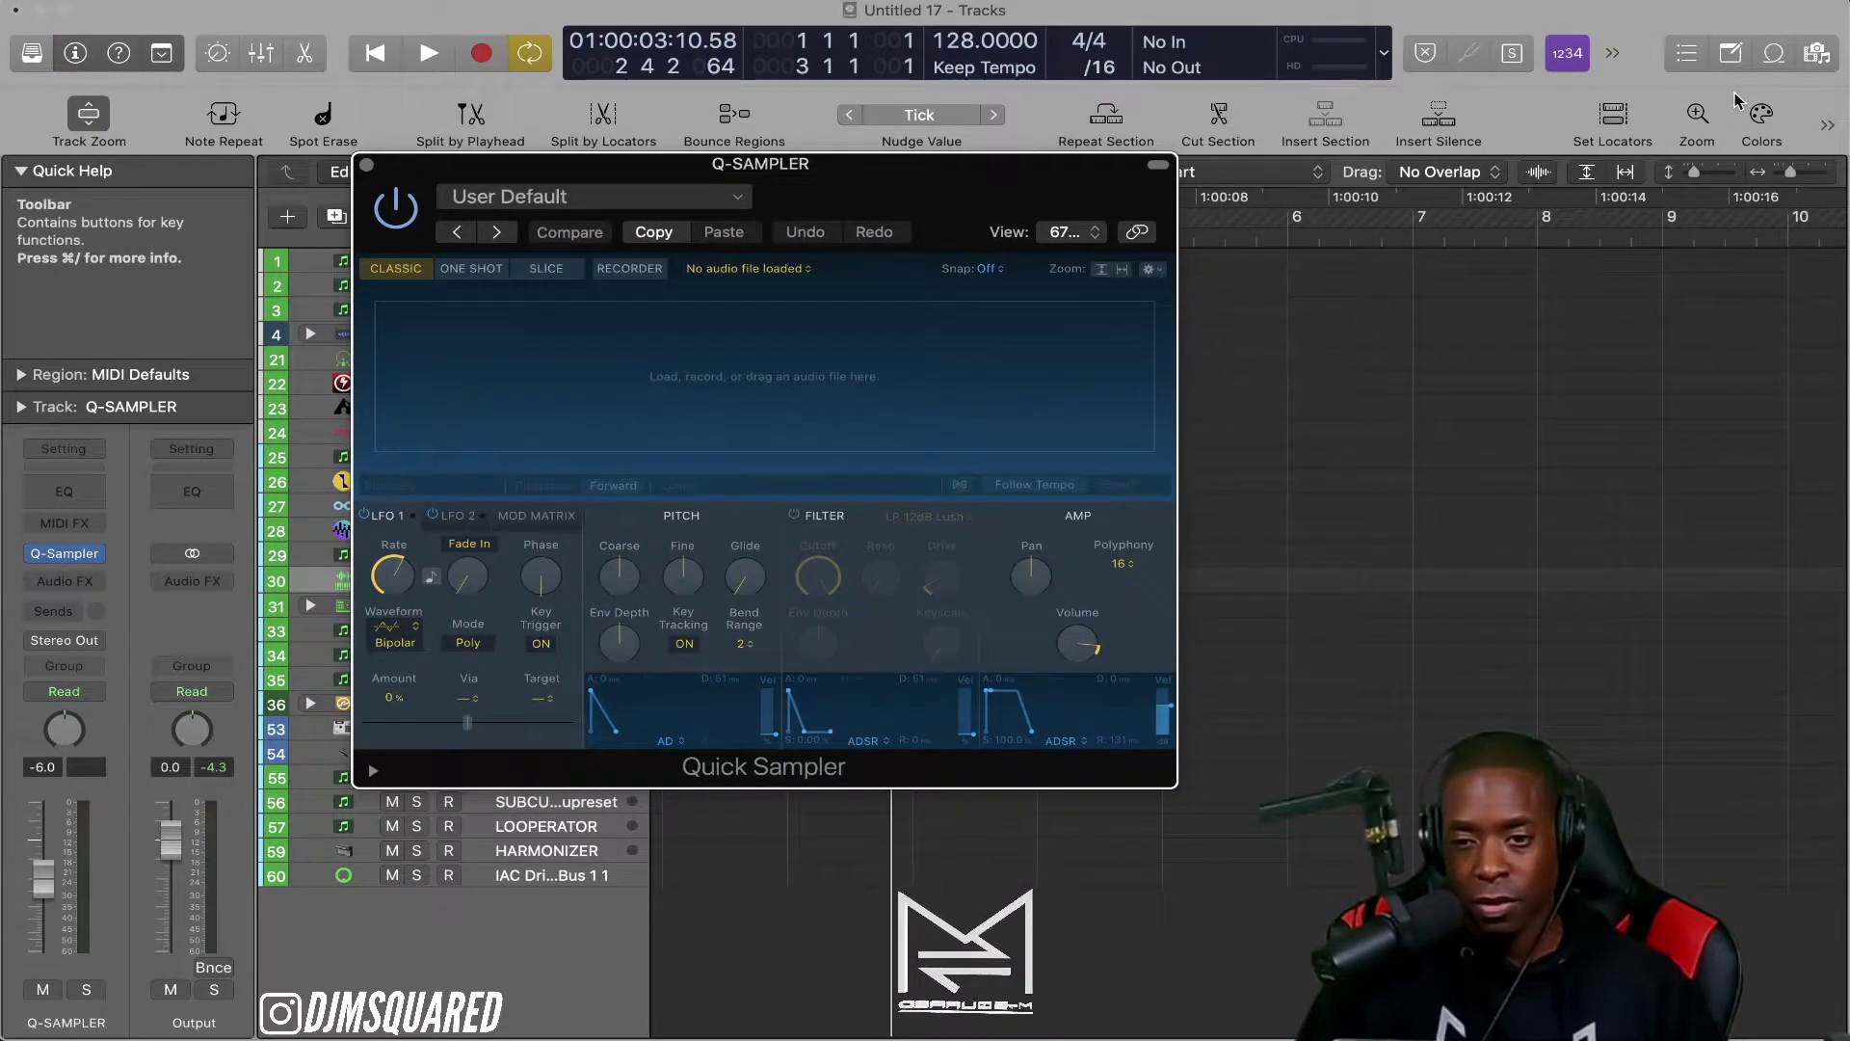
pyautogui.click(1771, 61)
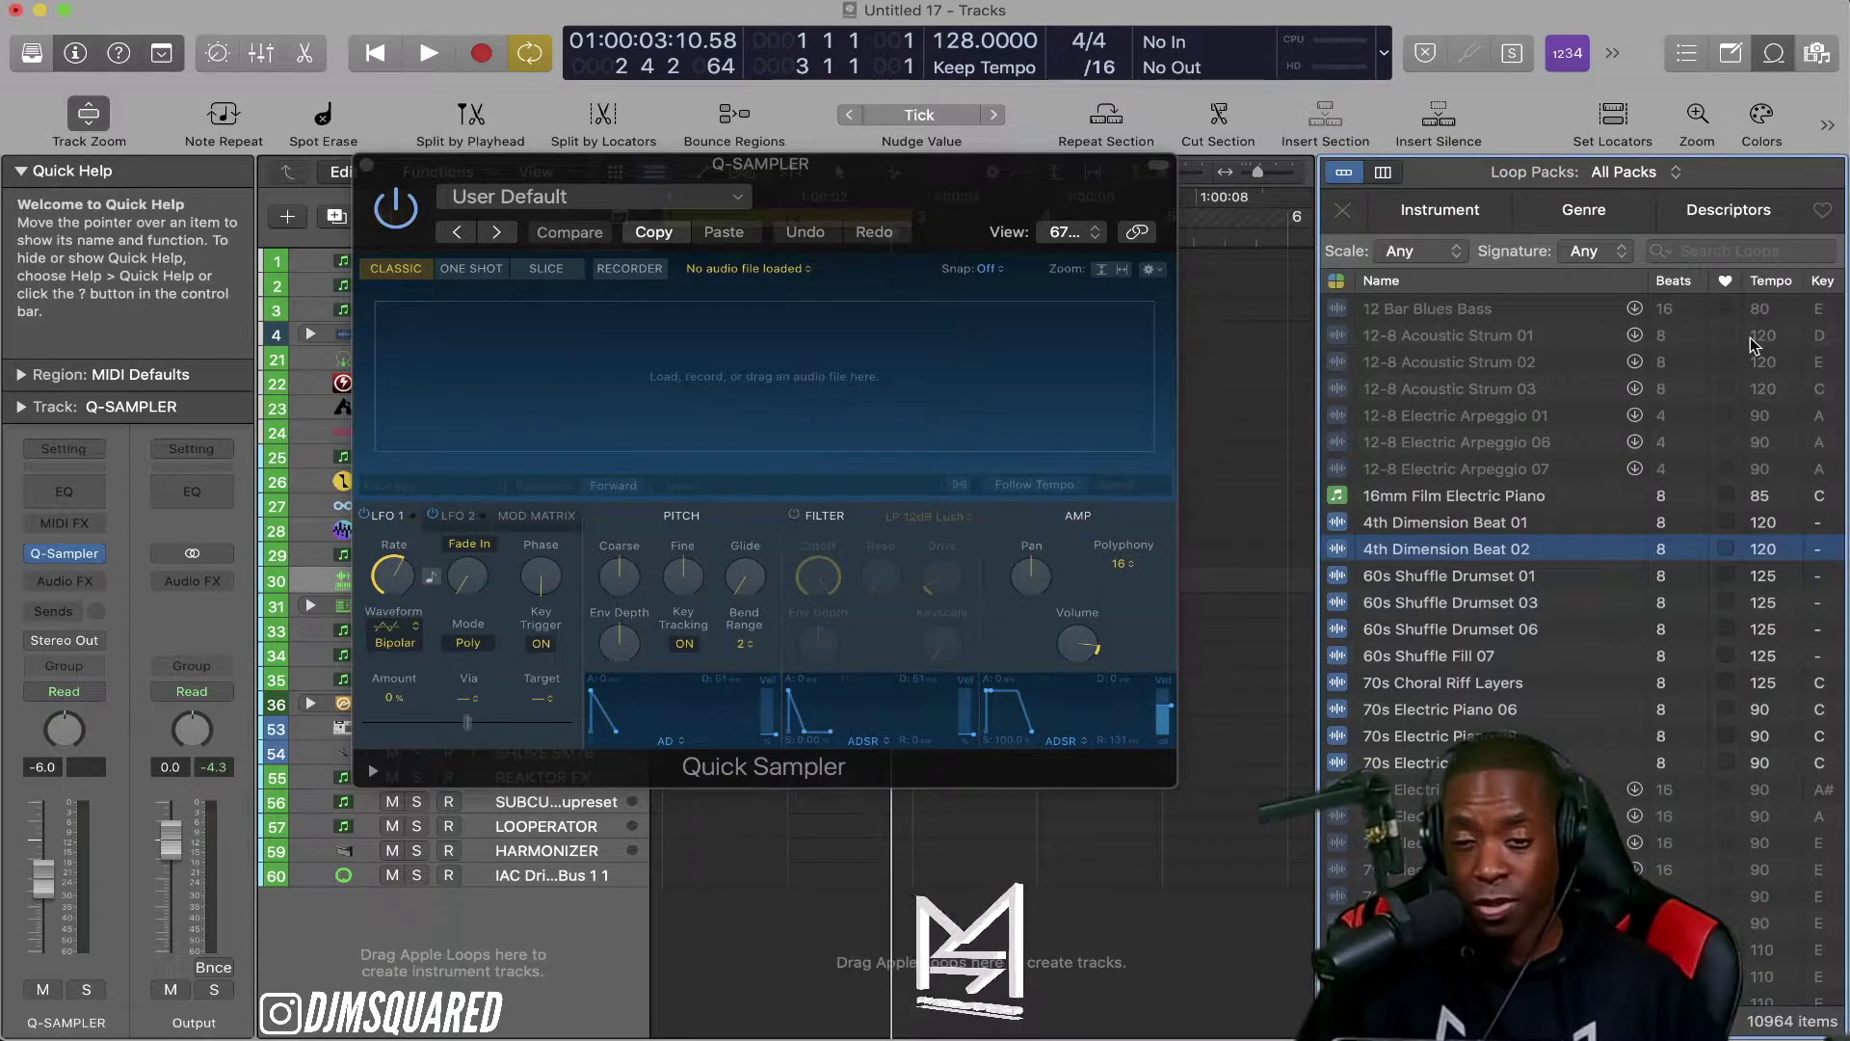
pyautogui.moveTo(1050, 534); pyautogui.dragTo(704, 399)
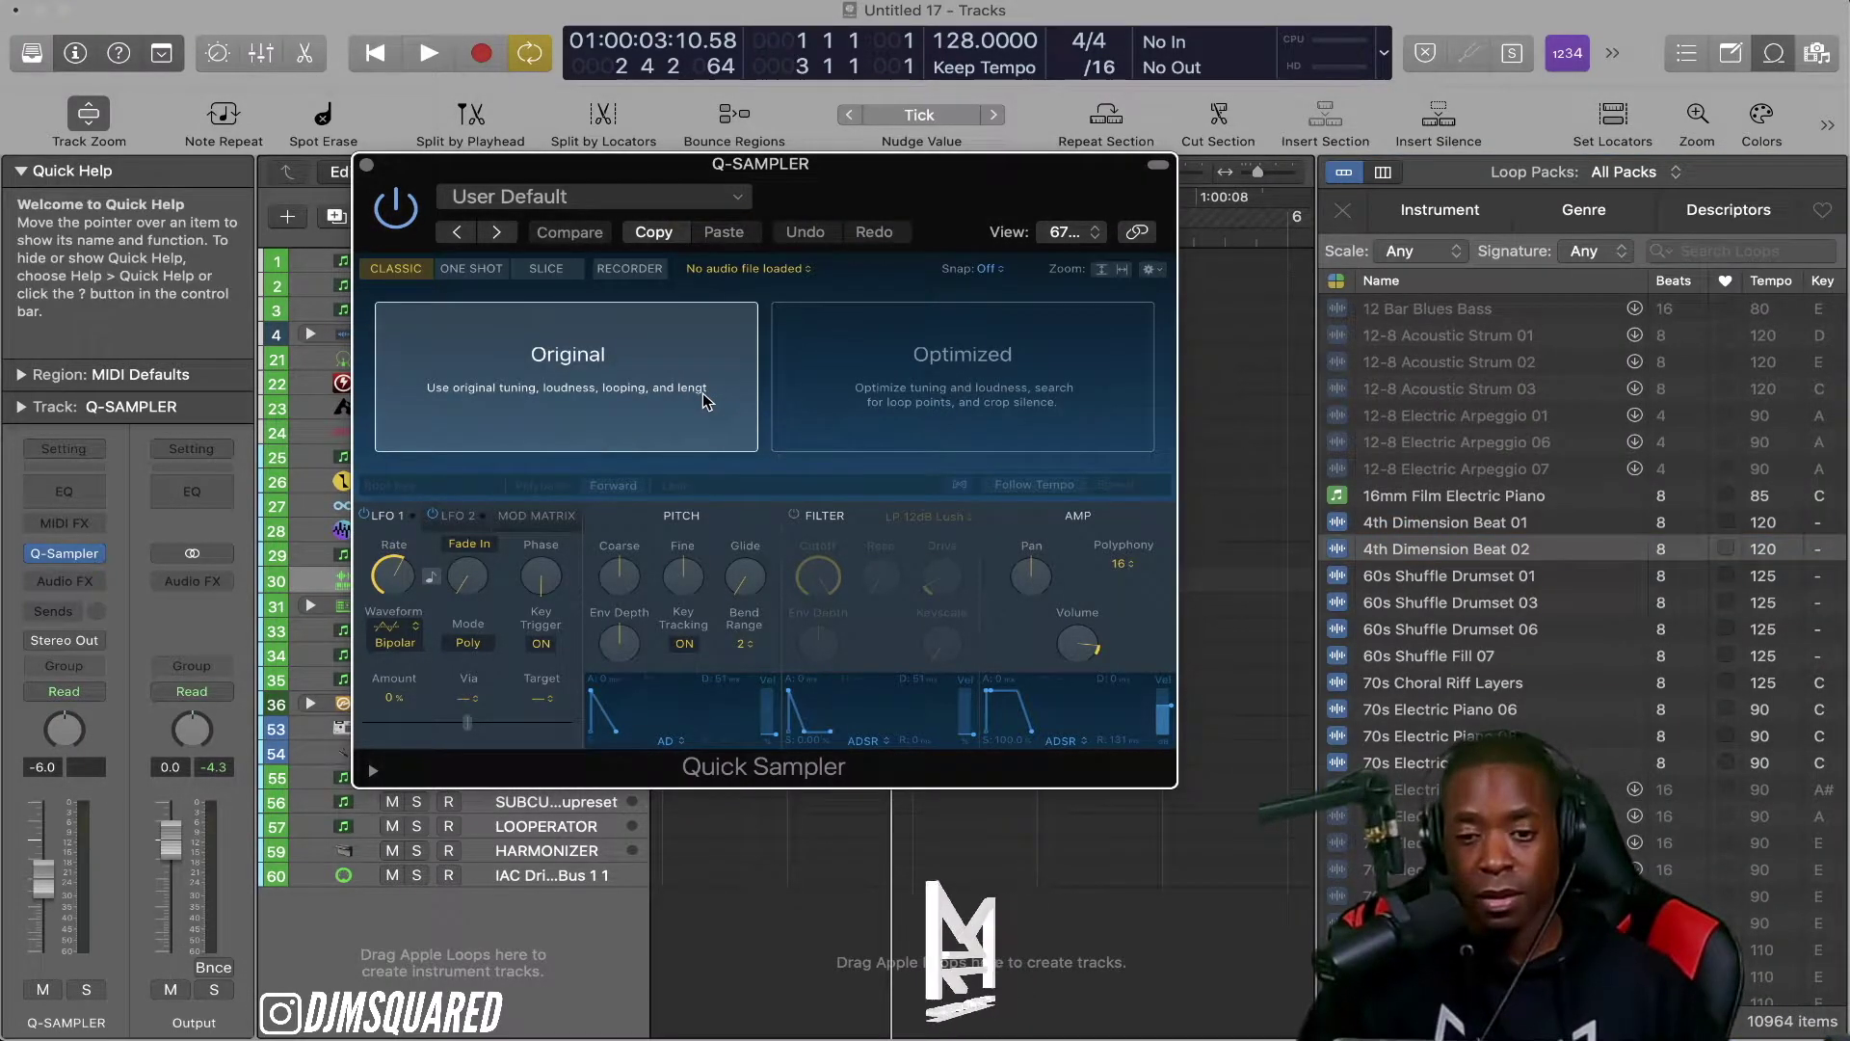
pyautogui.click(547, 270)
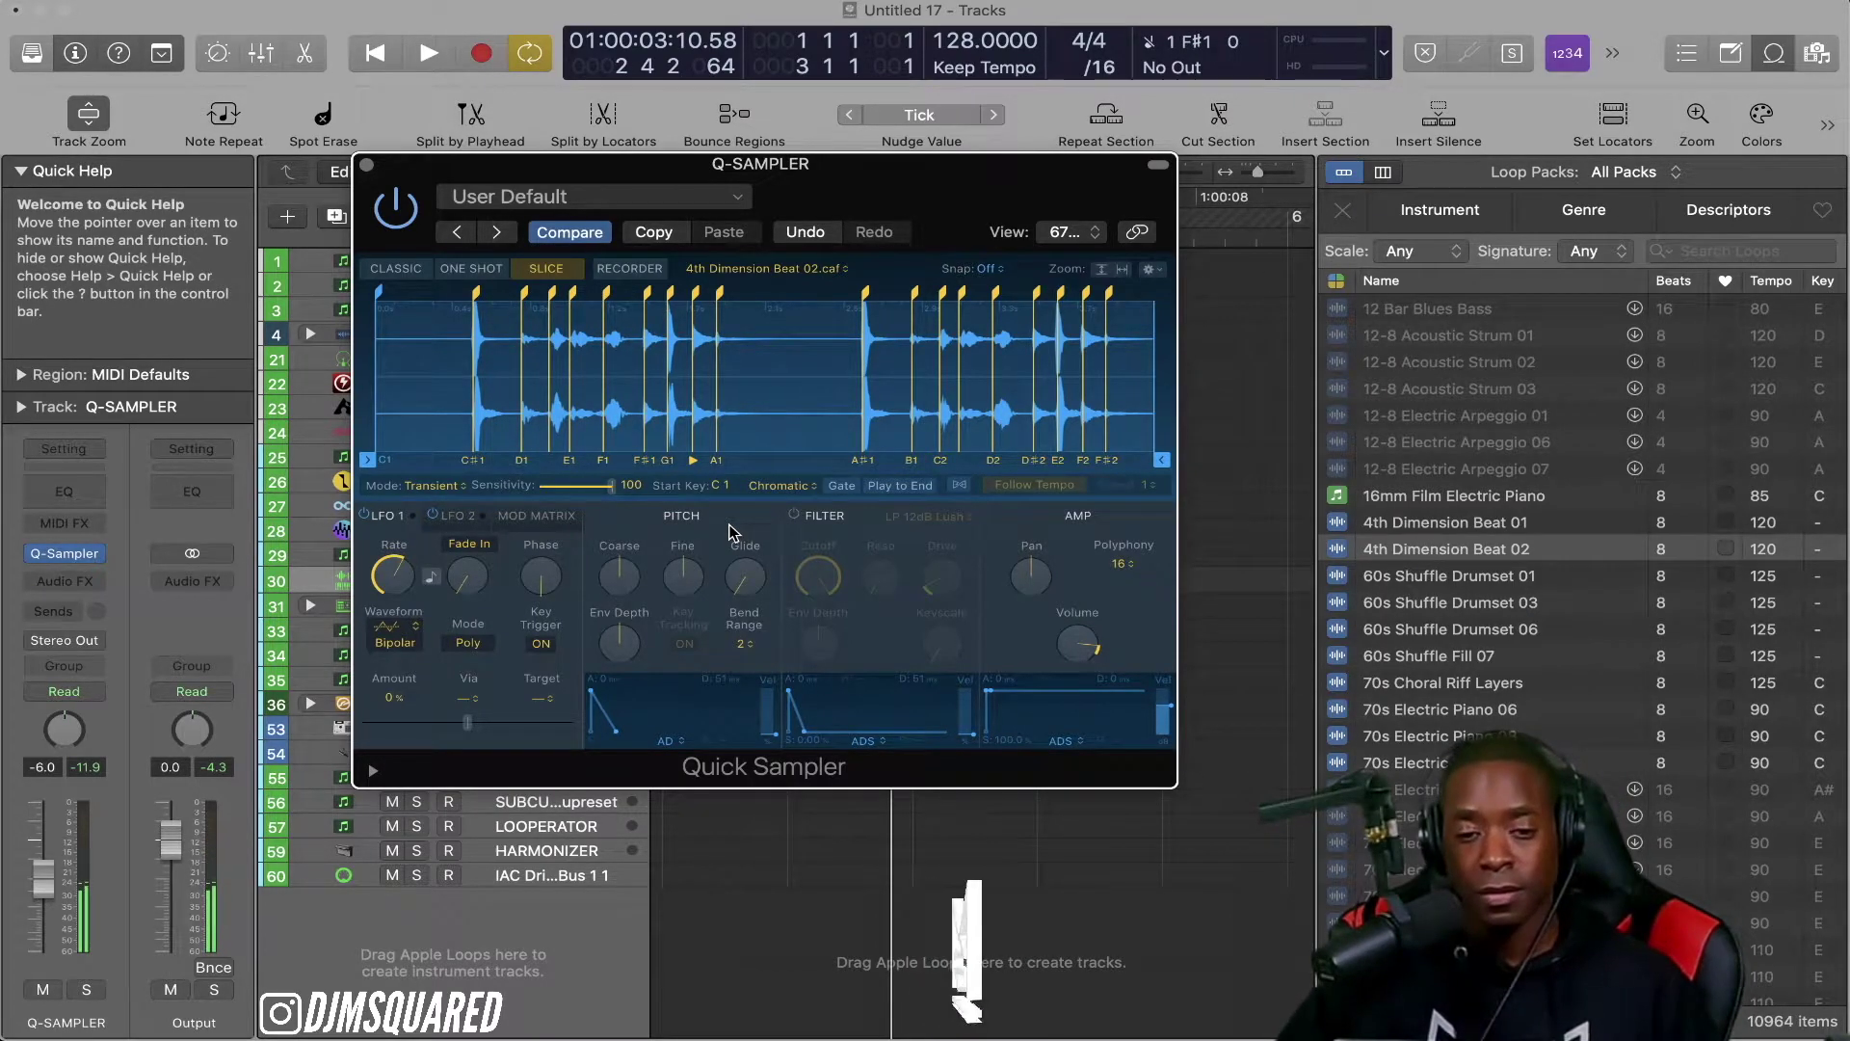
pyautogui.click(367, 166)
# Step: Open Drum Machine Designer on the Empty Kit track and load the loop 4th Dimension Beat 02 onto the C1 pad
pyautogui.click(529, 605)
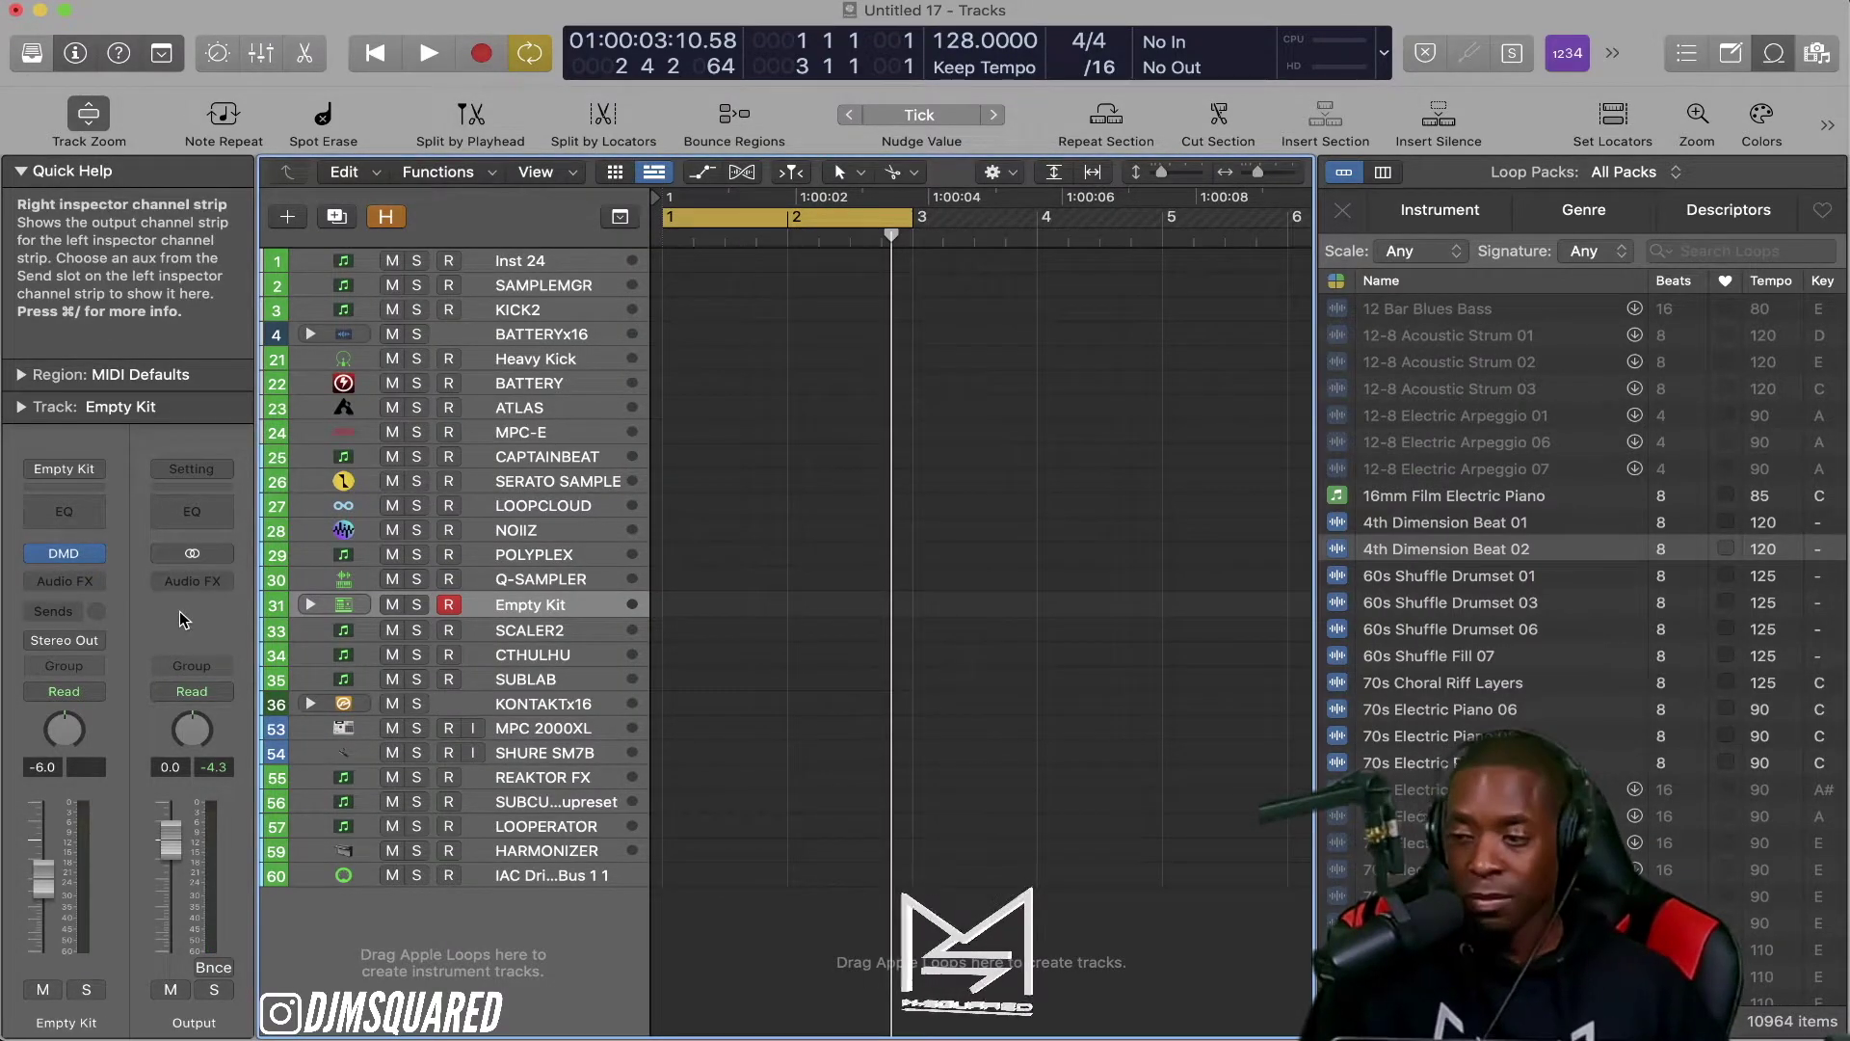
pyautogui.click(64, 553)
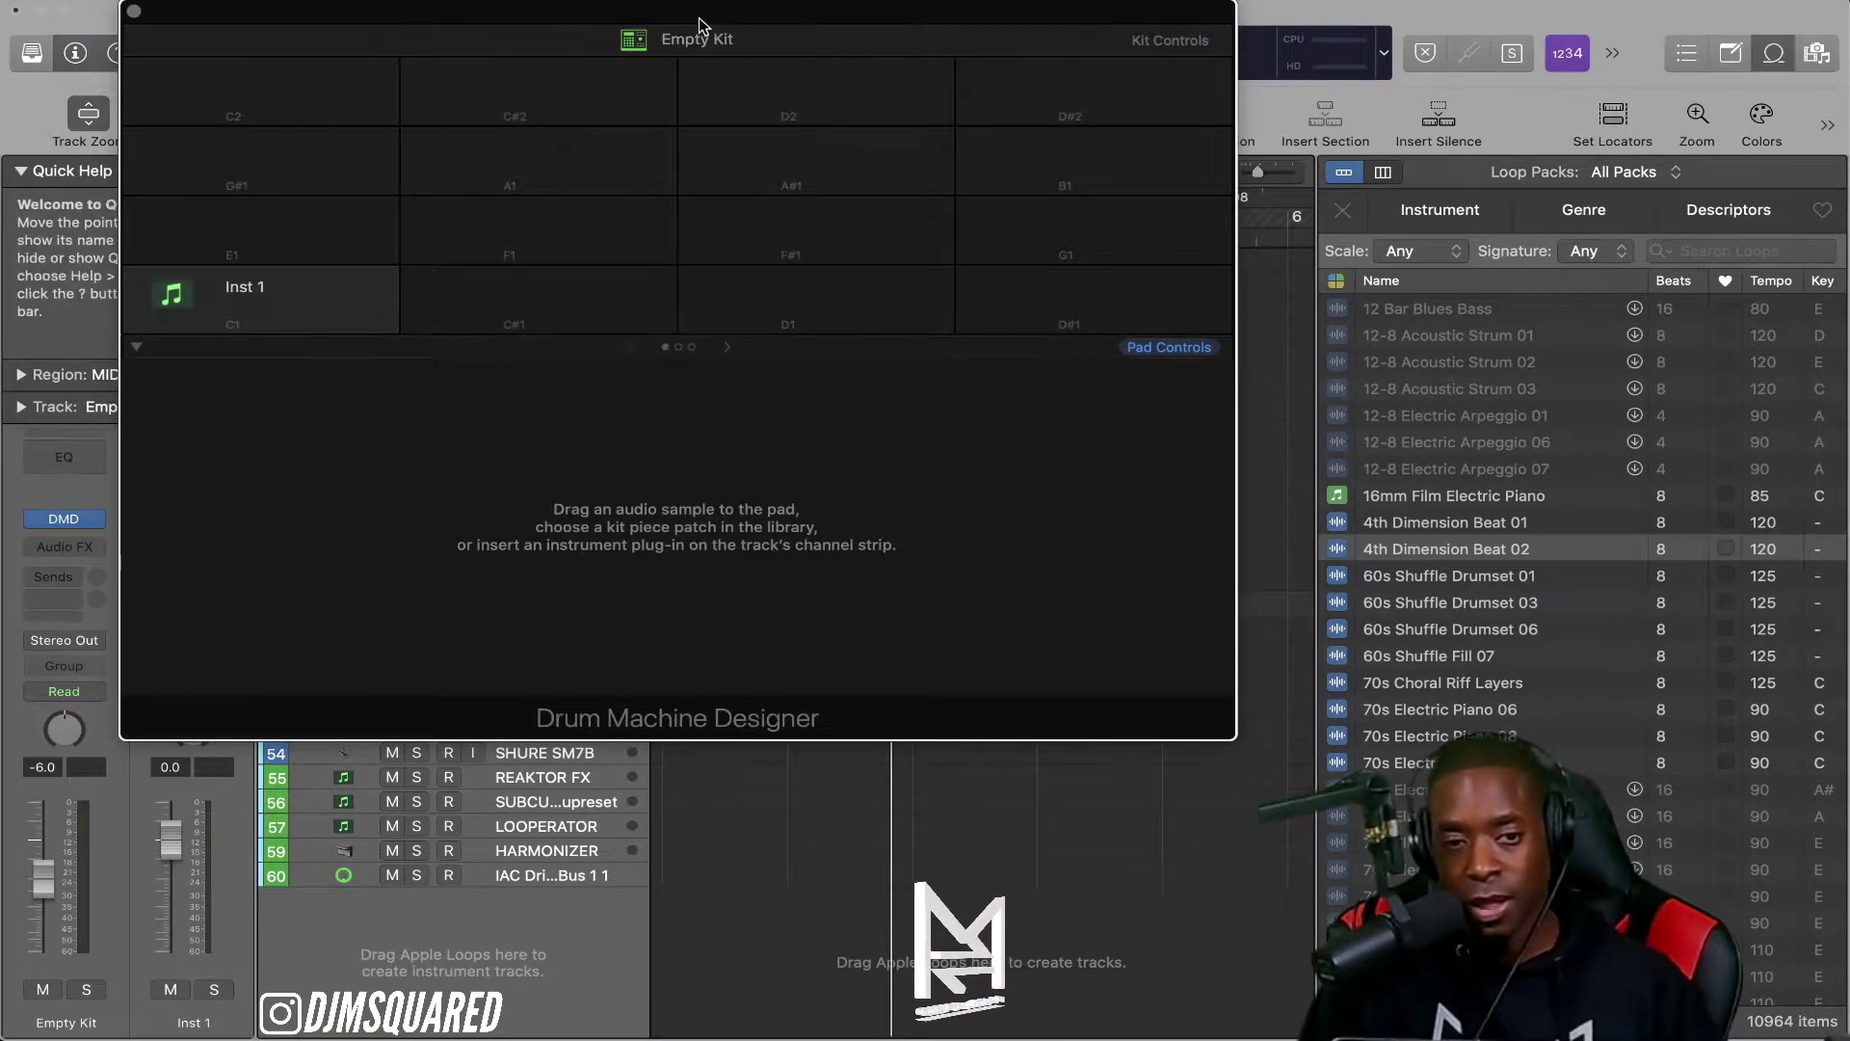
pyautogui.moveTo(698, 17); pyautogui.dragTo(1116, 61)
pyautogui.moveTo(1117, 157); pyautogui.dragTo(1231, 260)
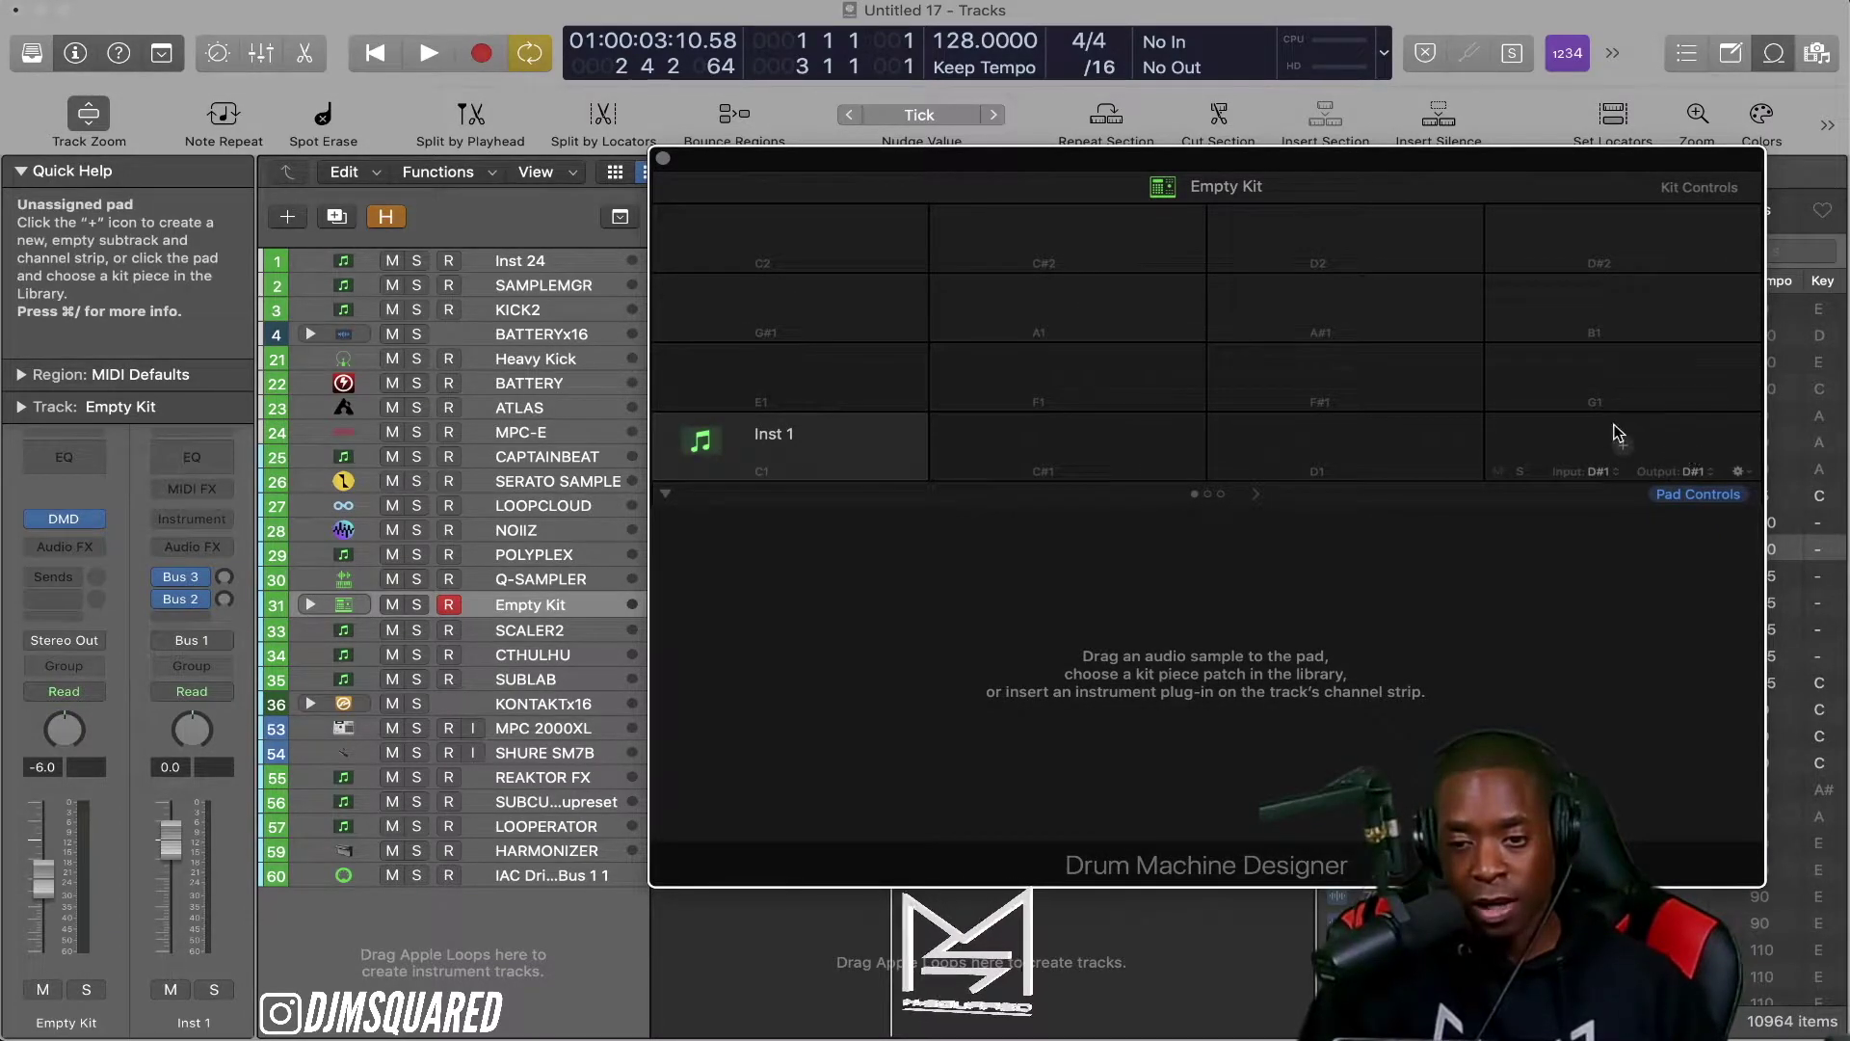
pyautogui.moveTo(1459, 170); pyautogui.dragTo(992, 155)
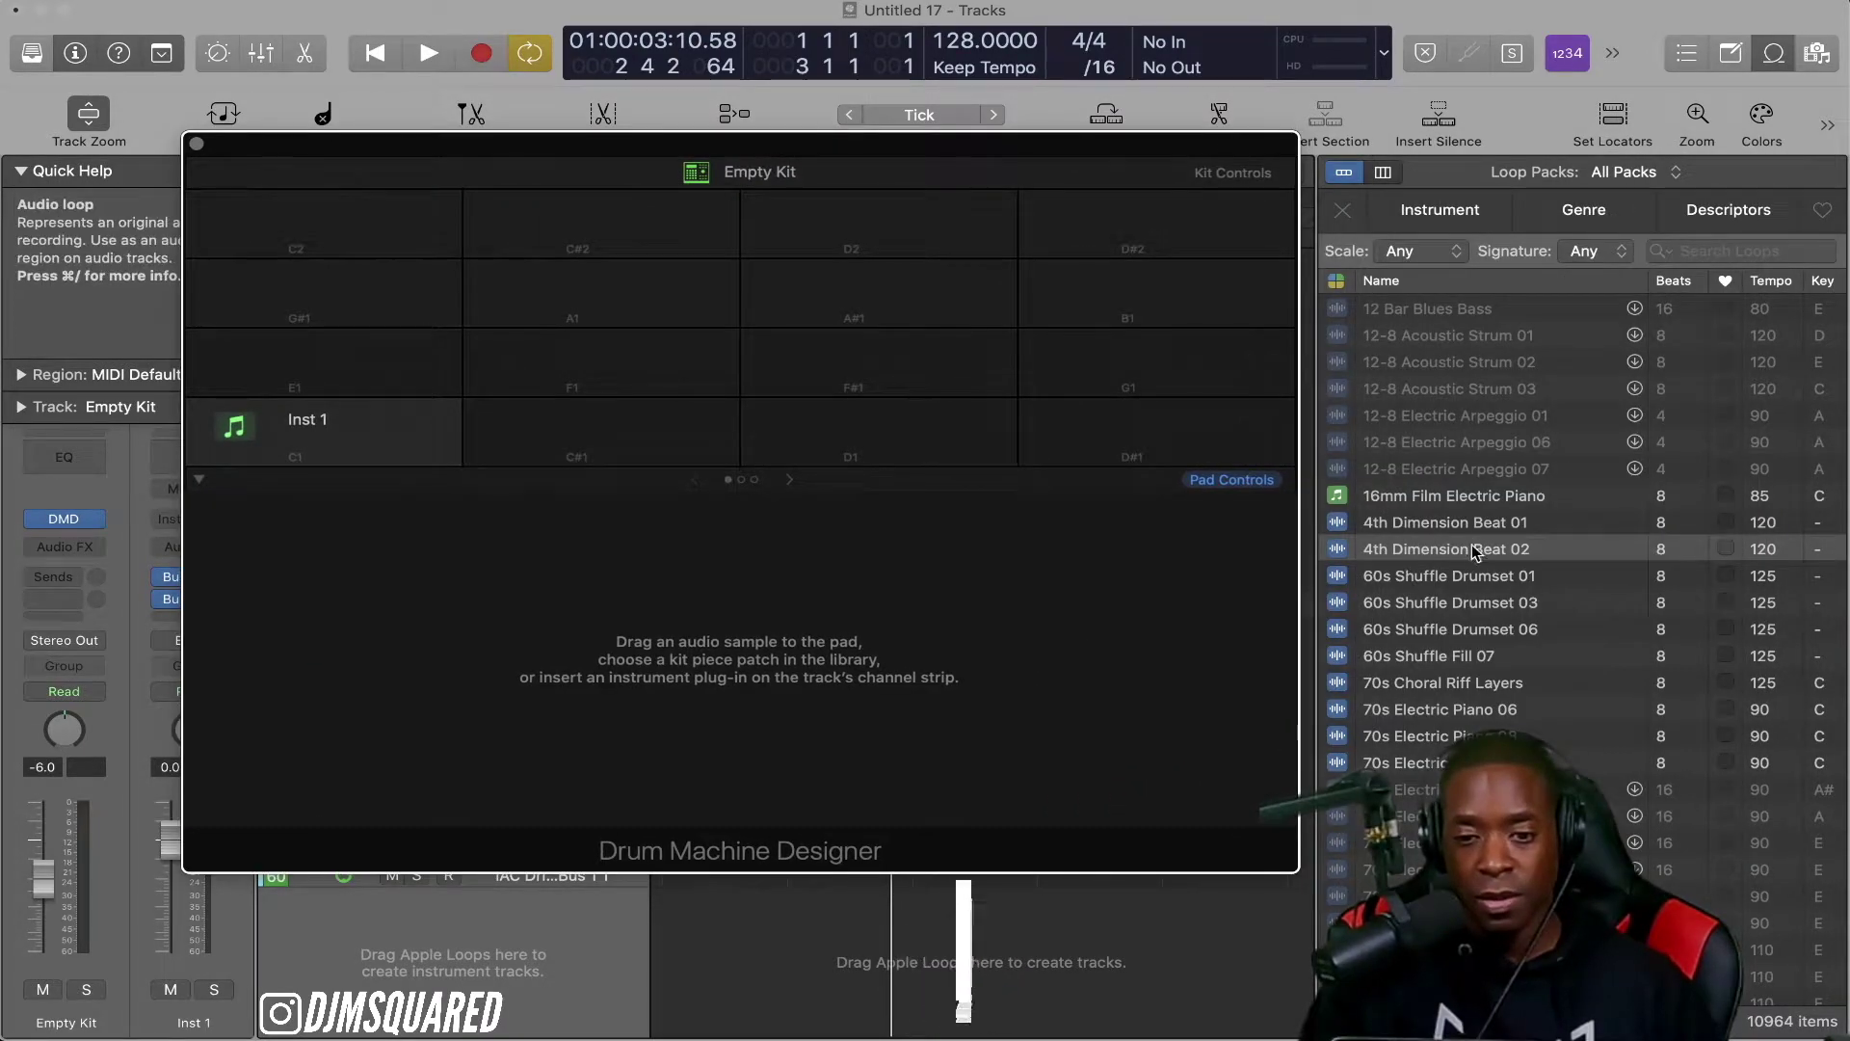
pyautogui.moveTo(633, 497); pyautogui.dragTo(361, 438)
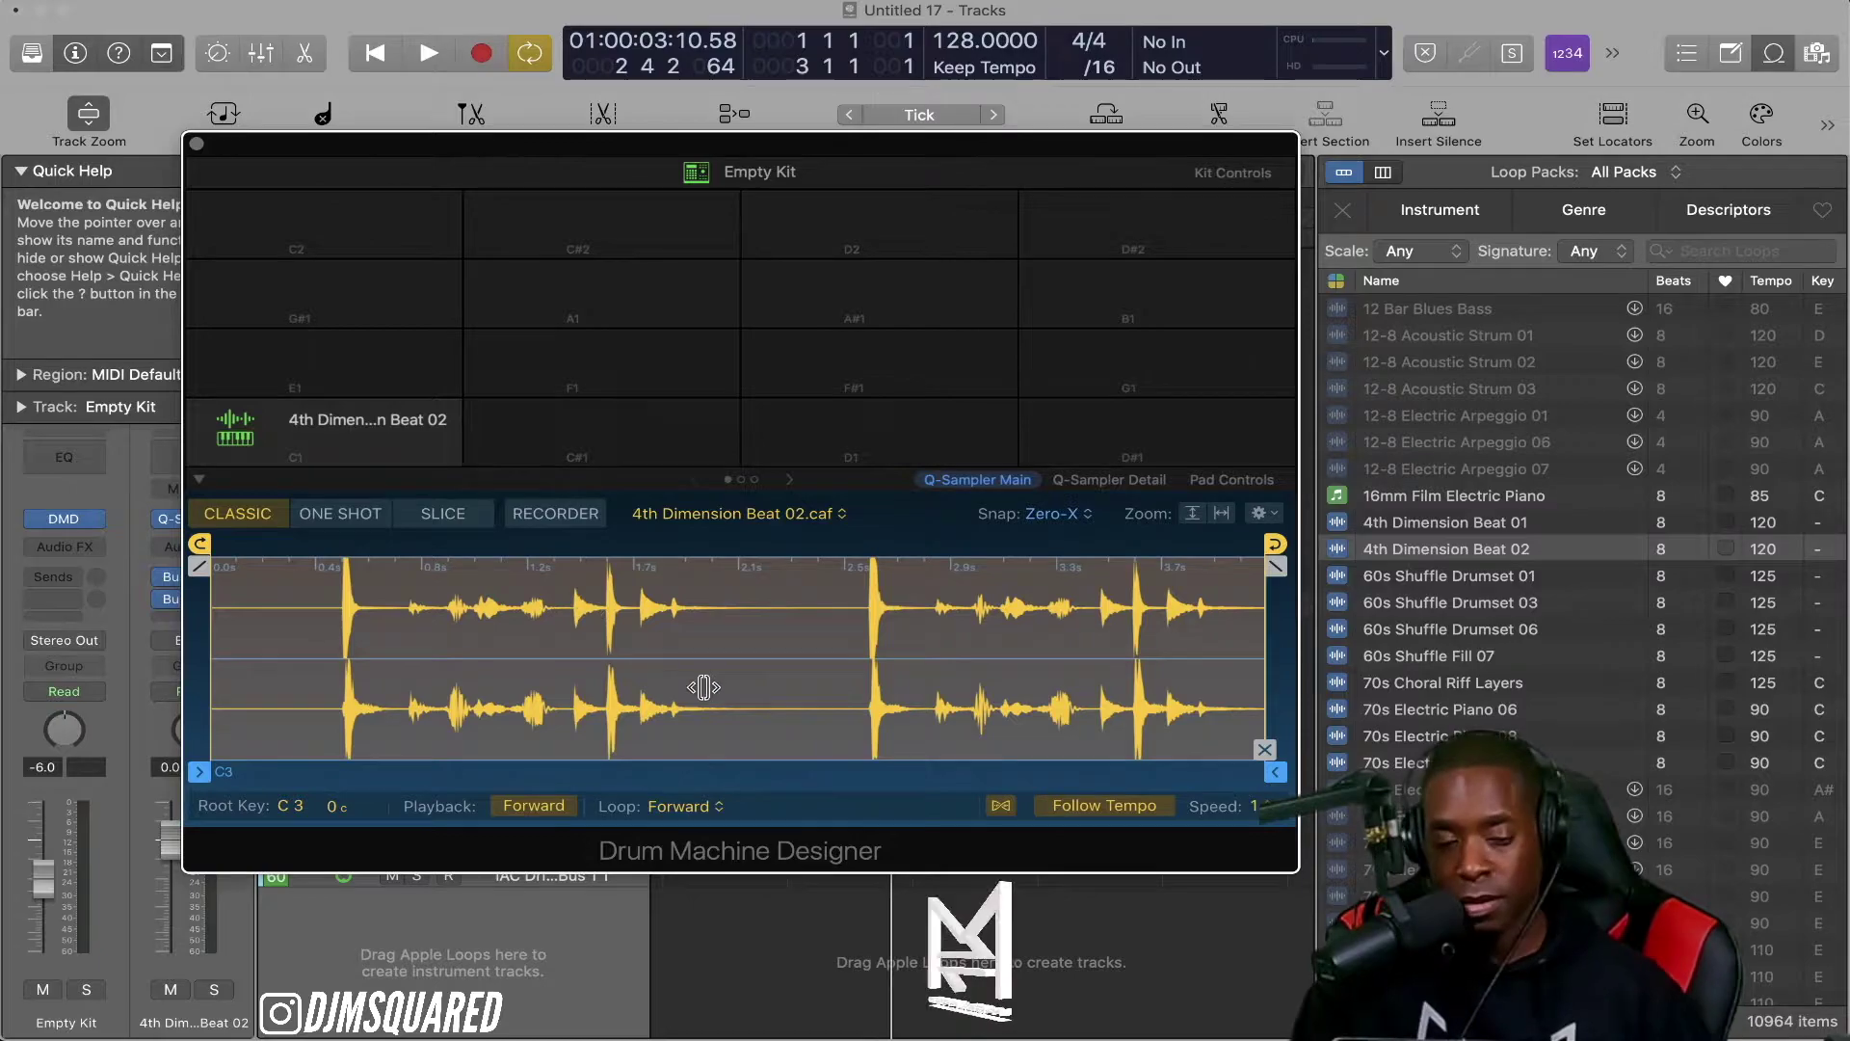
# Step: Try the C1 pad's sample in Slice and One Shot modes and return it to Classic
pyautogui.click(459, 514)
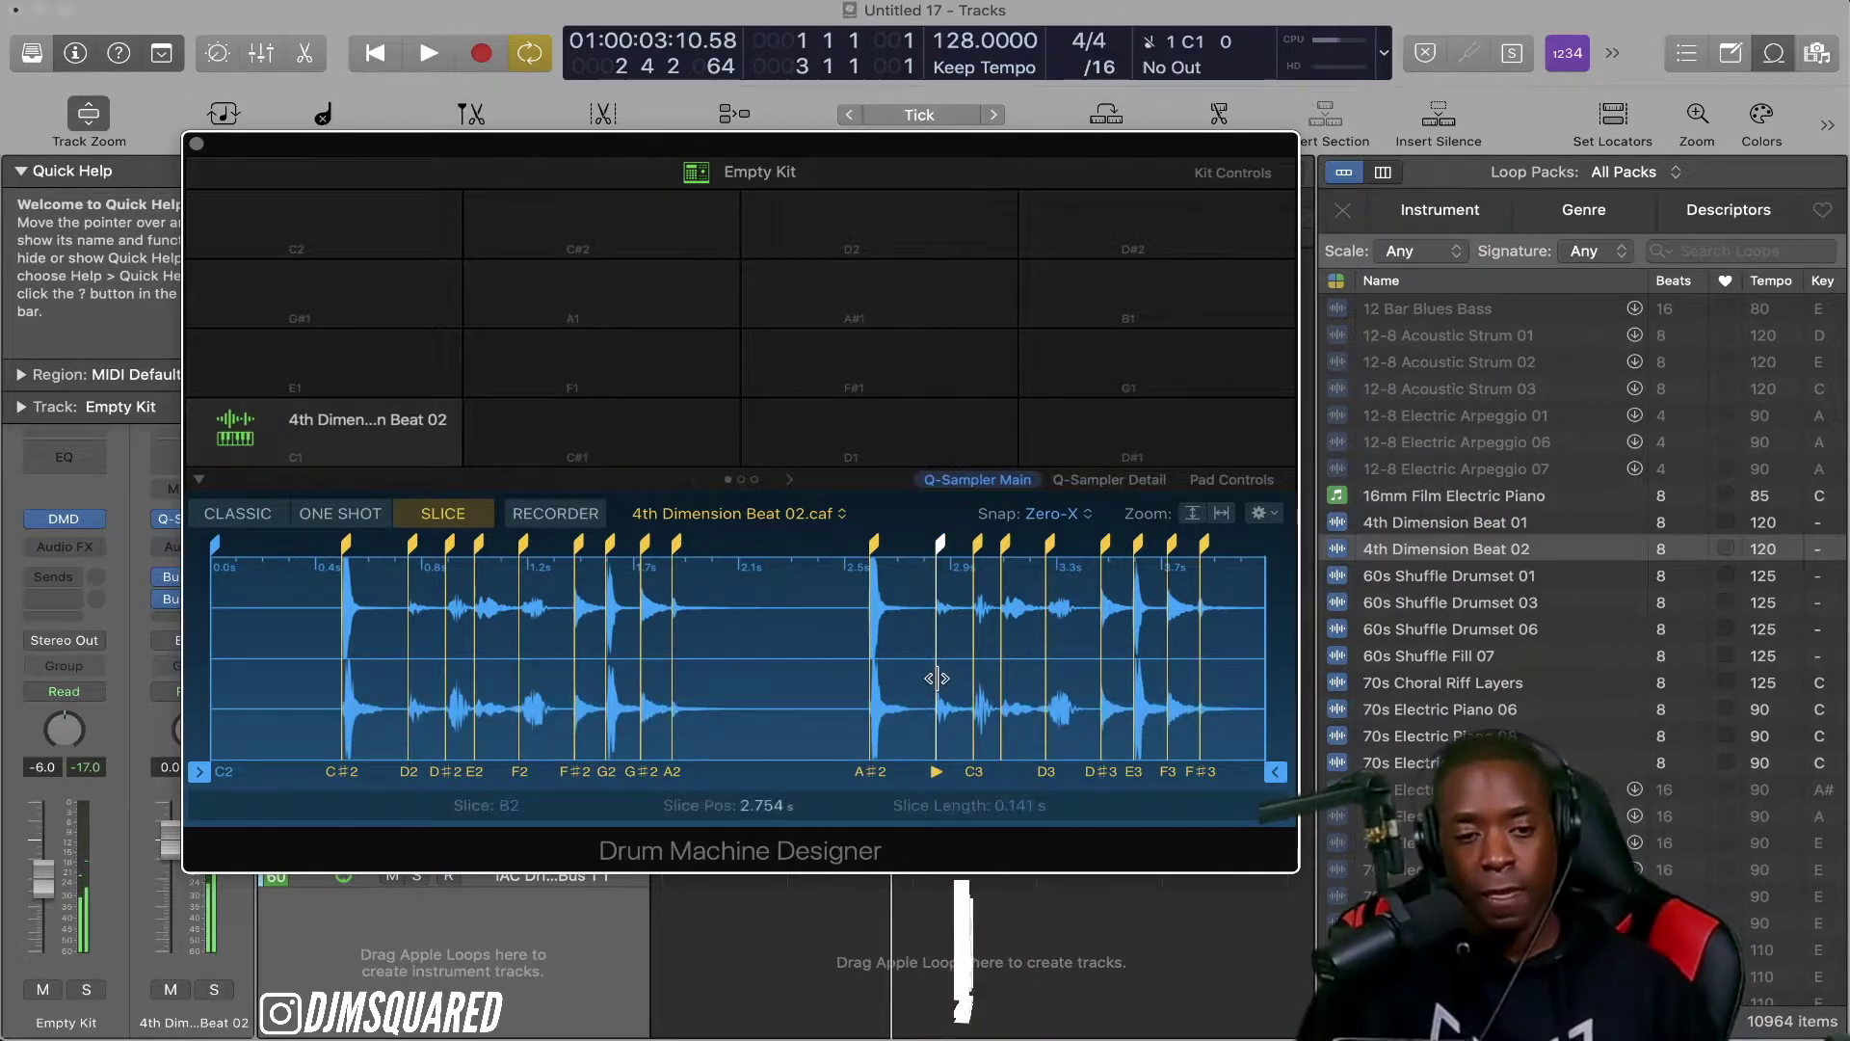
pyautogui.click(340, 513)
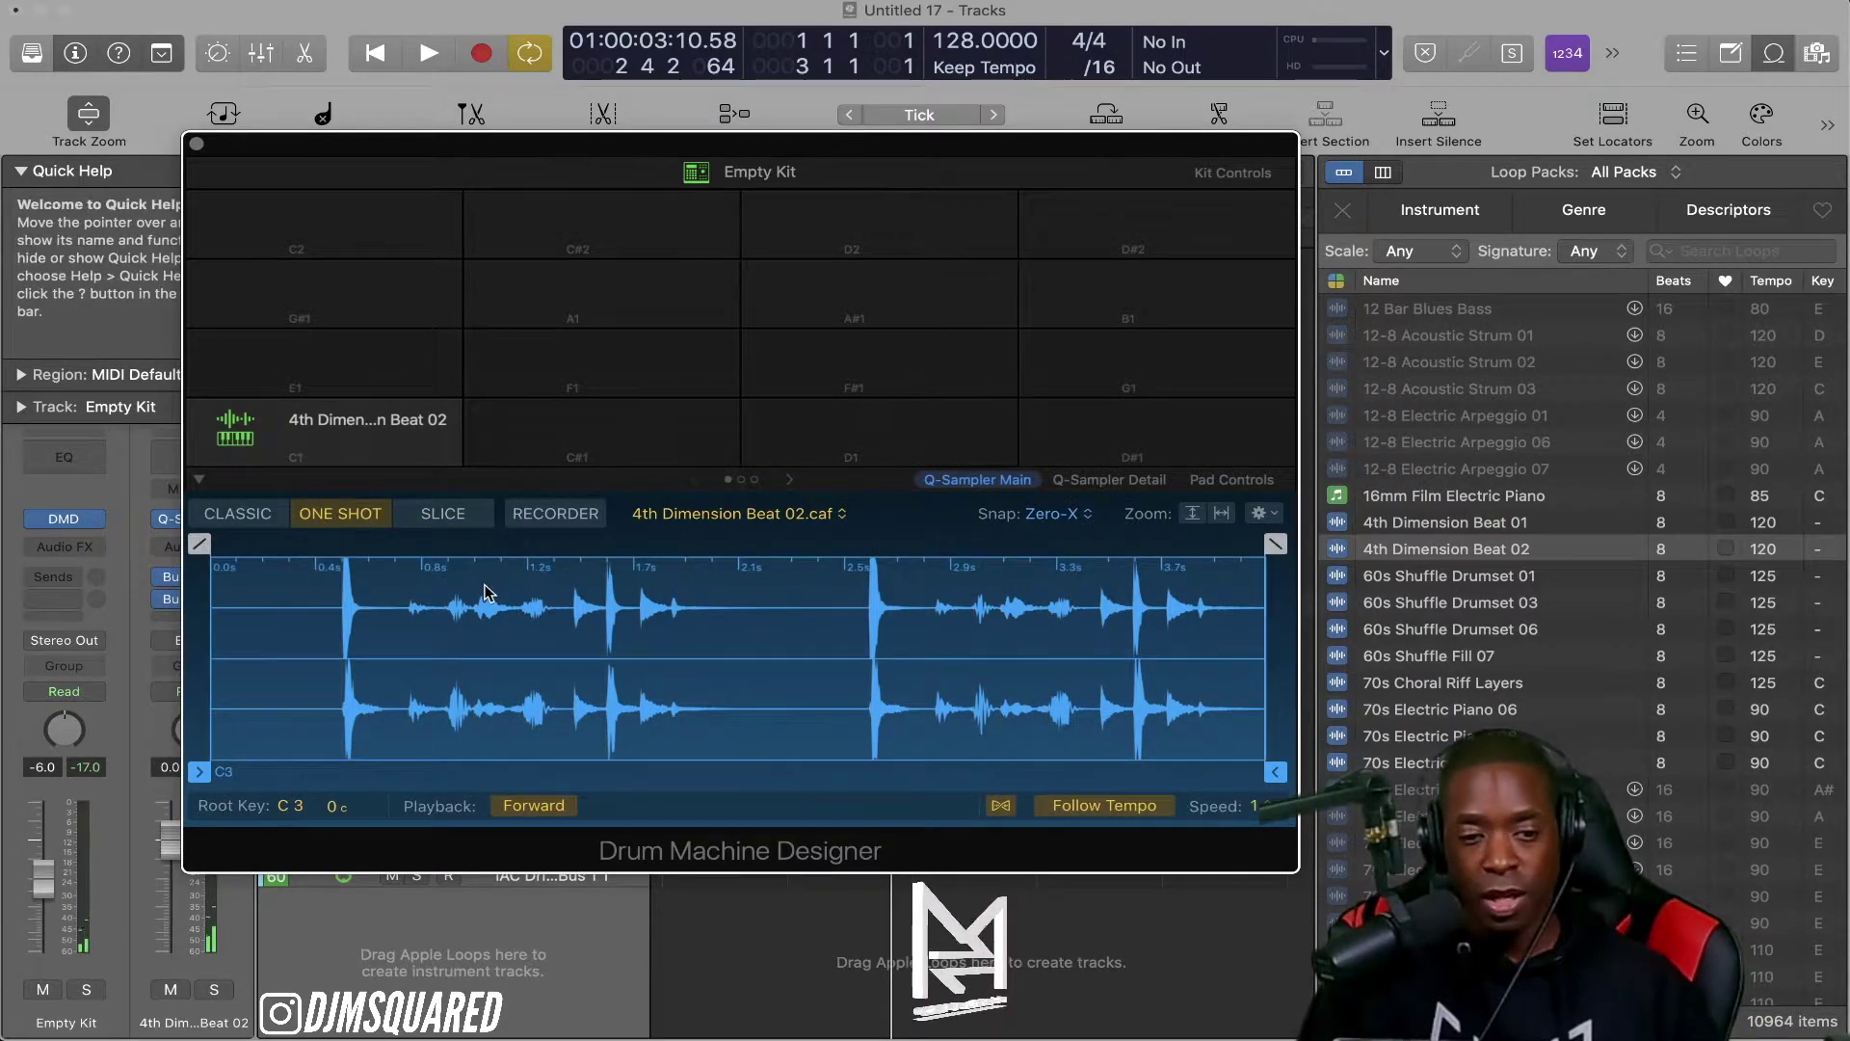
pyautogui.click(237, 514)
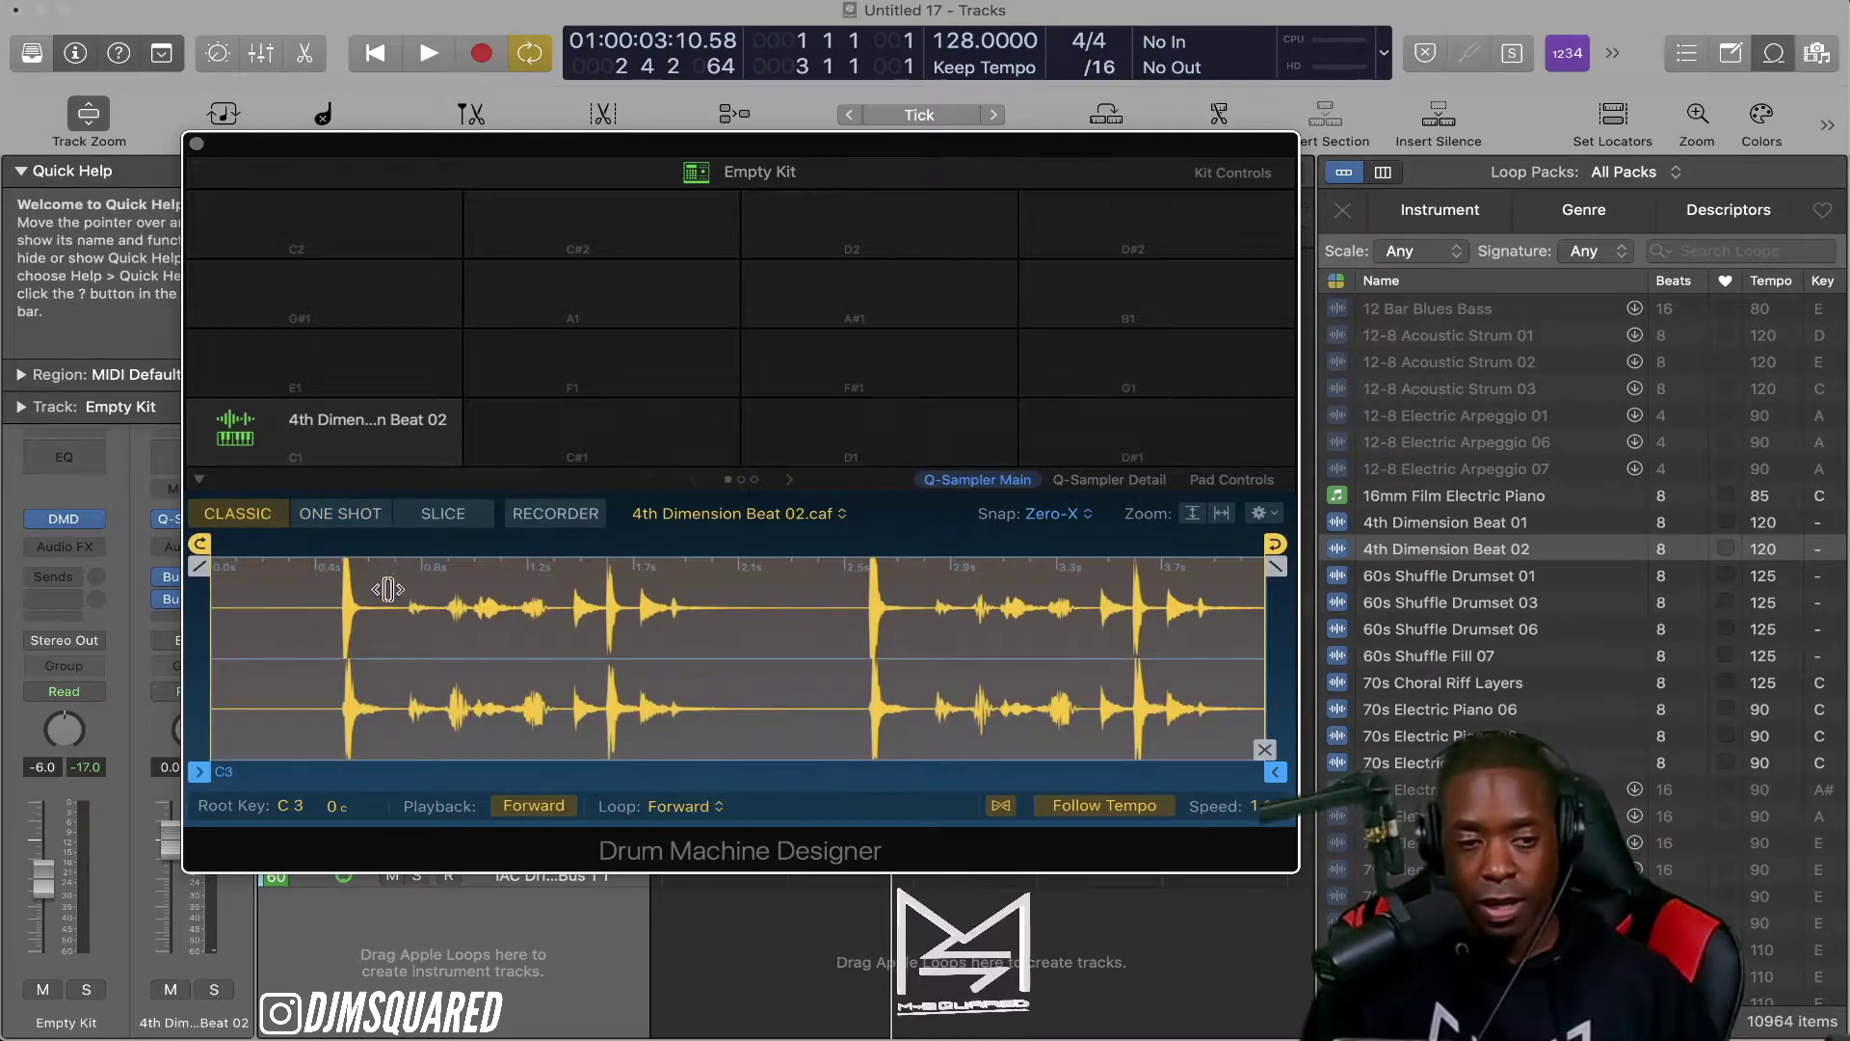
# Step: Move the C1 pad's sample start to about 0.5 s, set it to One Shot playback, and close Drum Machine Designer
pyautogui.moveTo(226, 559); pyautogui.dragTo(337, 766)
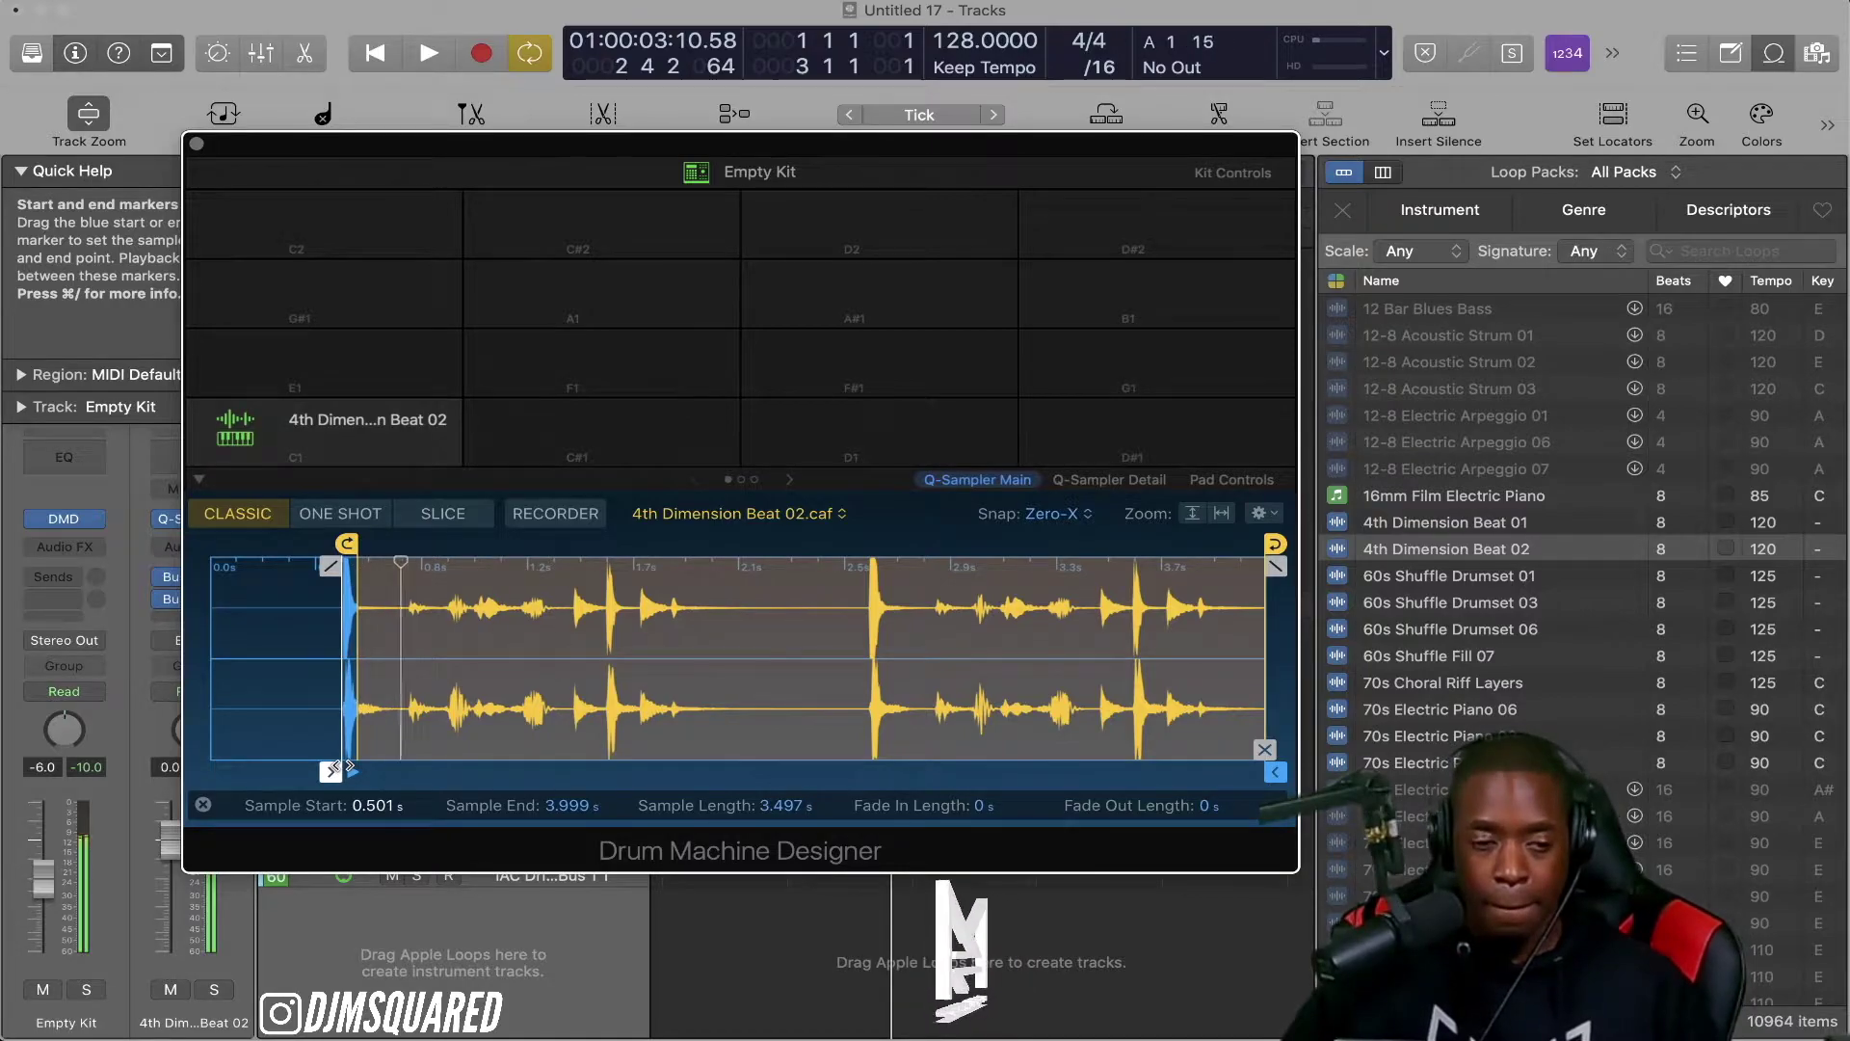
pyautogui.click(358, 513)
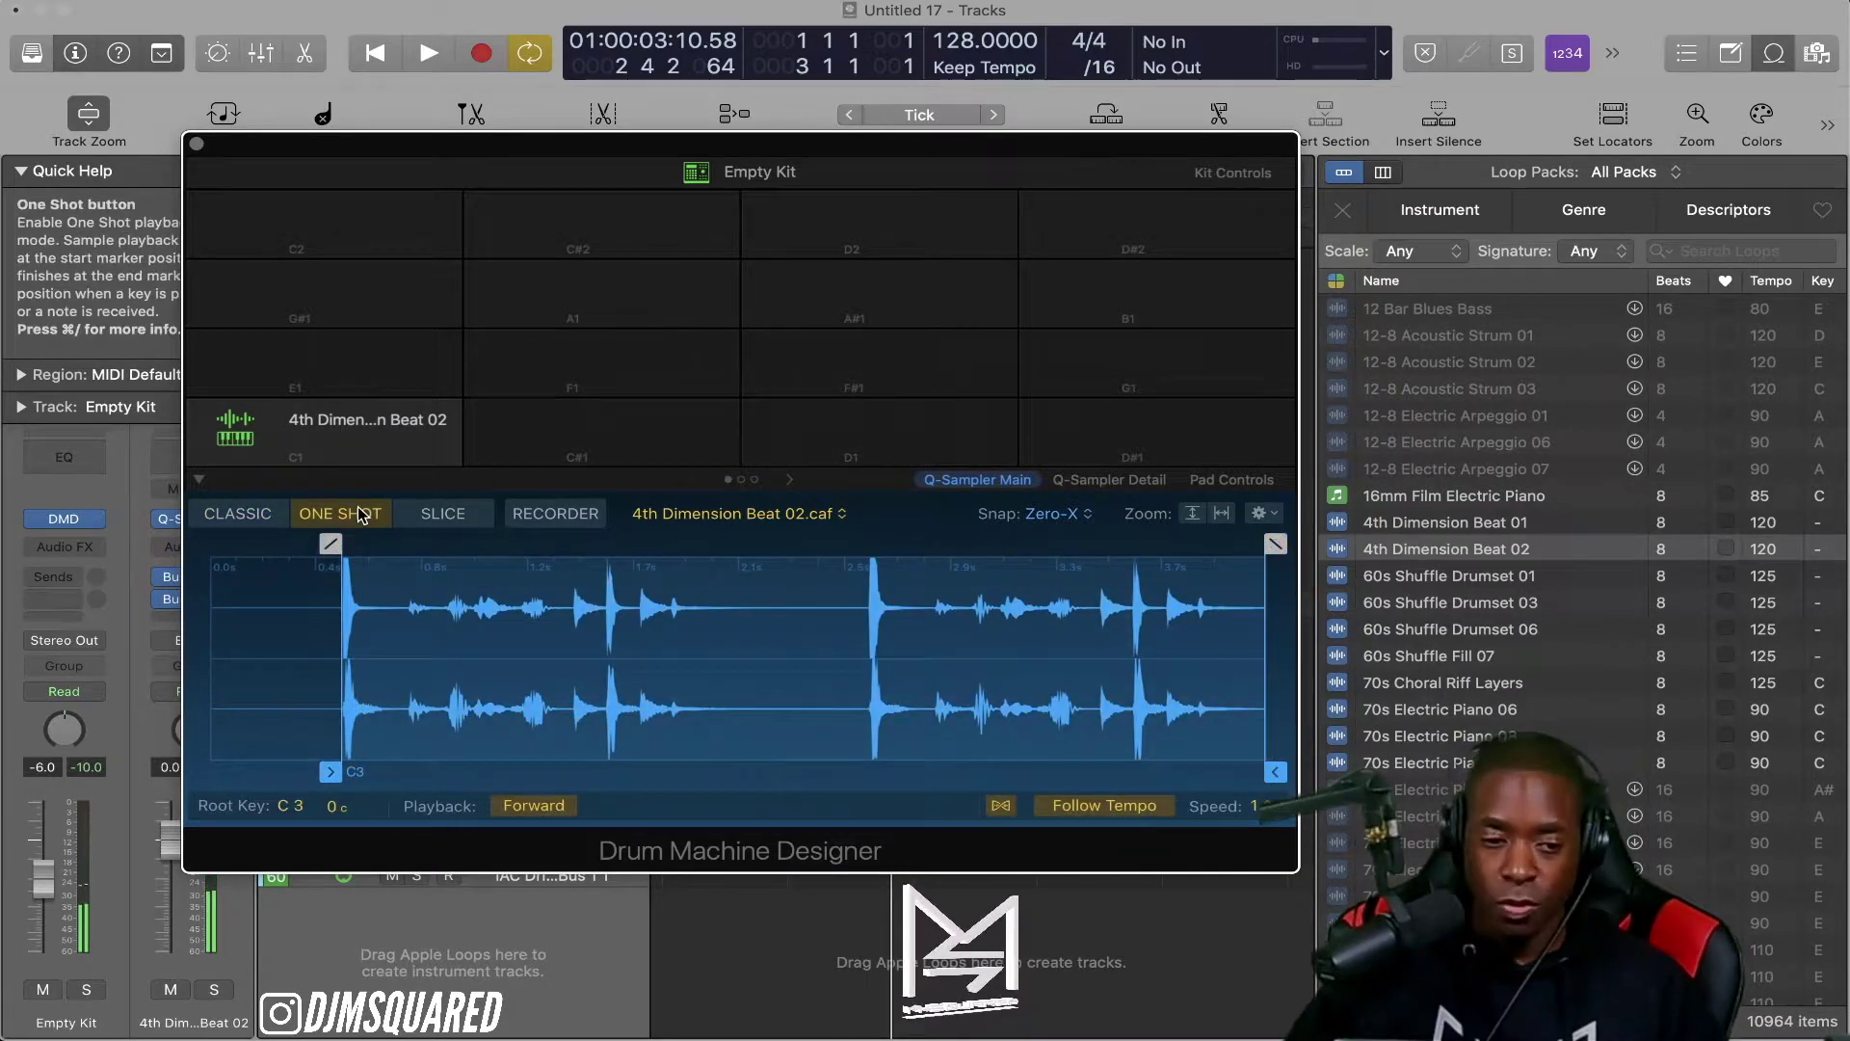
pyautogui.press('super+w')
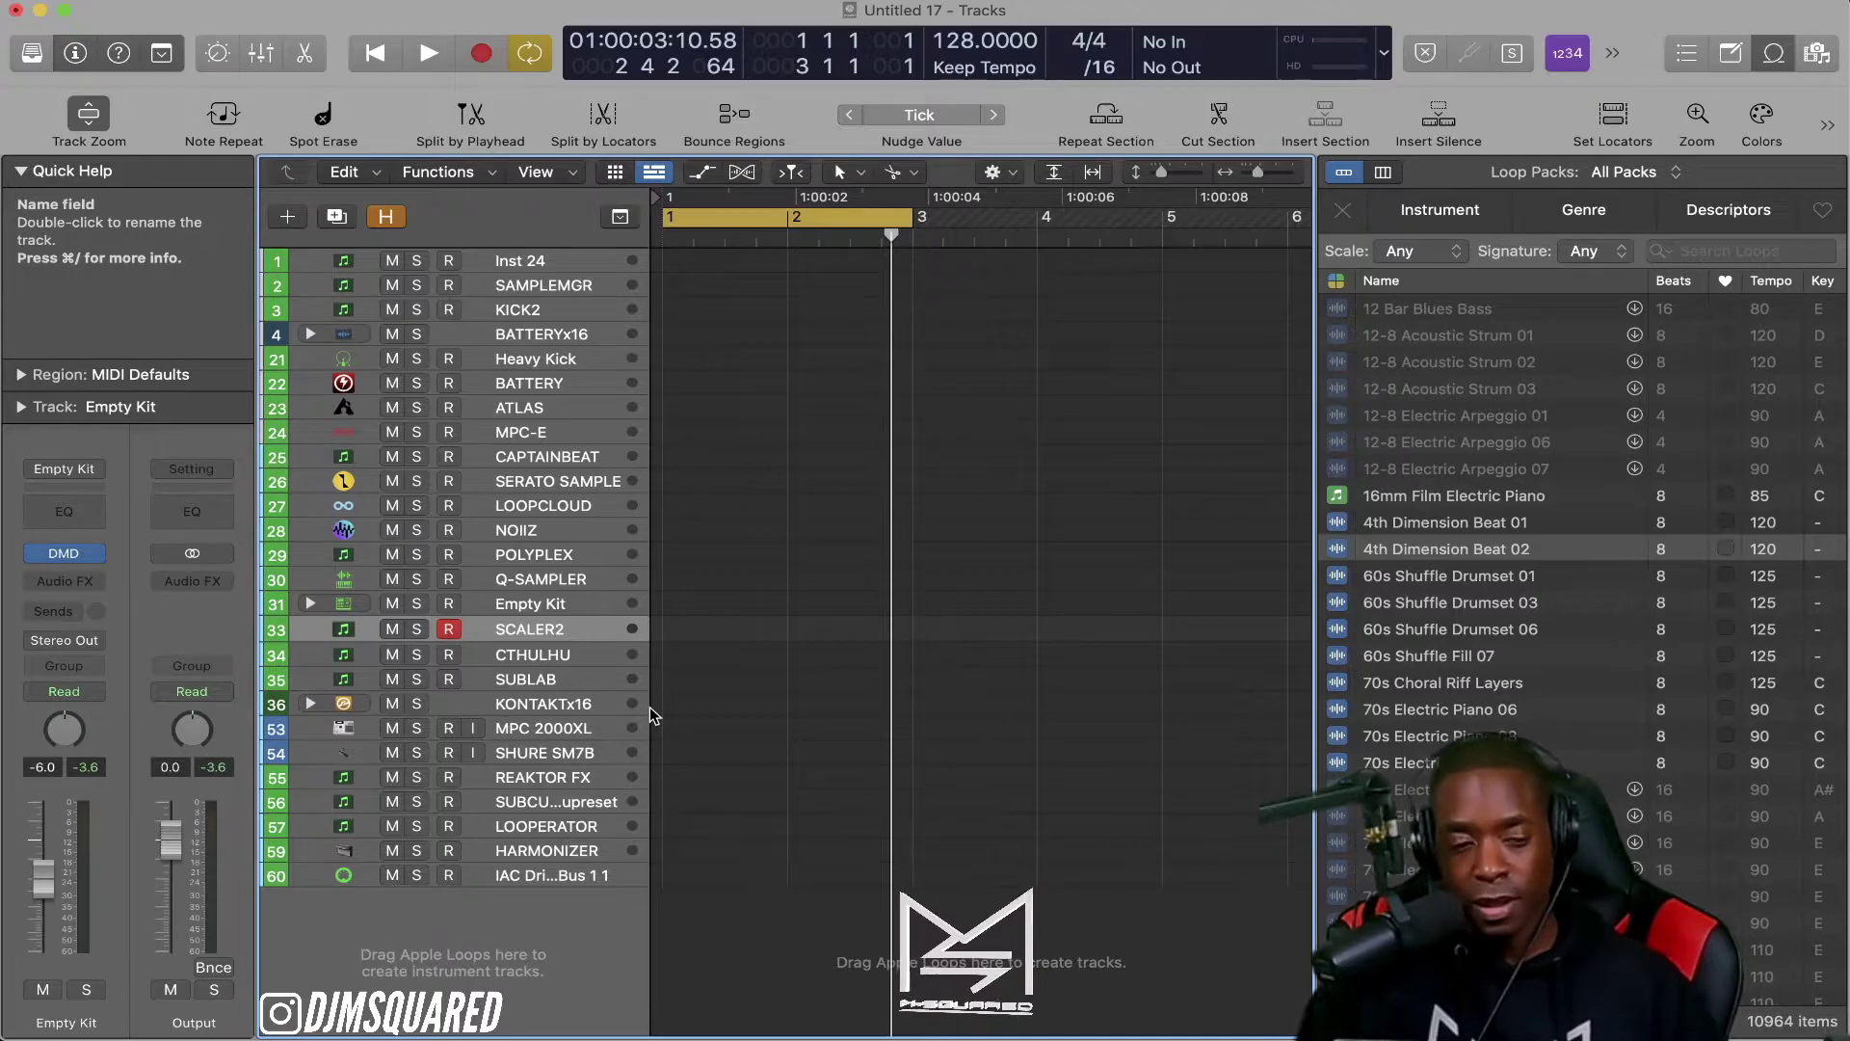
# Step: Open ScalerControl 2 on the SCALER2 track and insert the JUNO-106 instrument for it to play
pyautogui.click(64, 513)
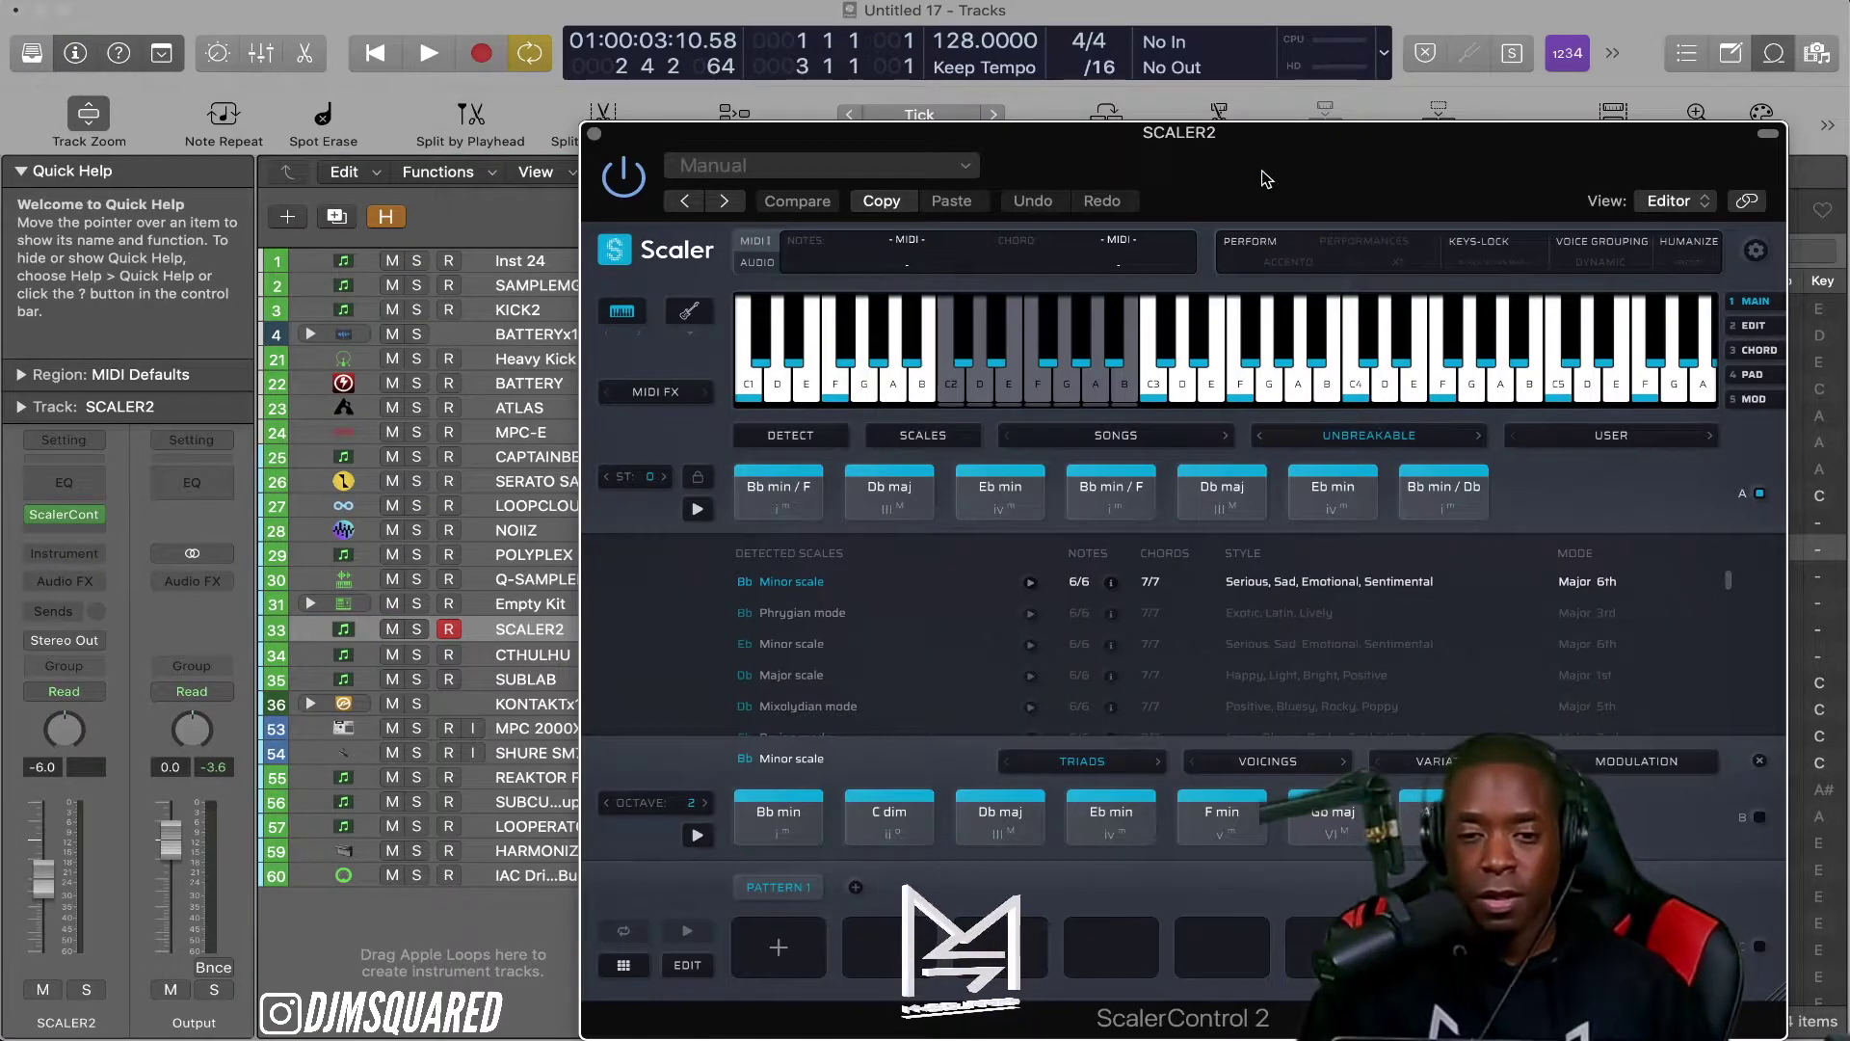
pyautogui.moveTo(1232, 160); pyautogui.dragTo(1378, 141)
pyautogui.click(74, 557)
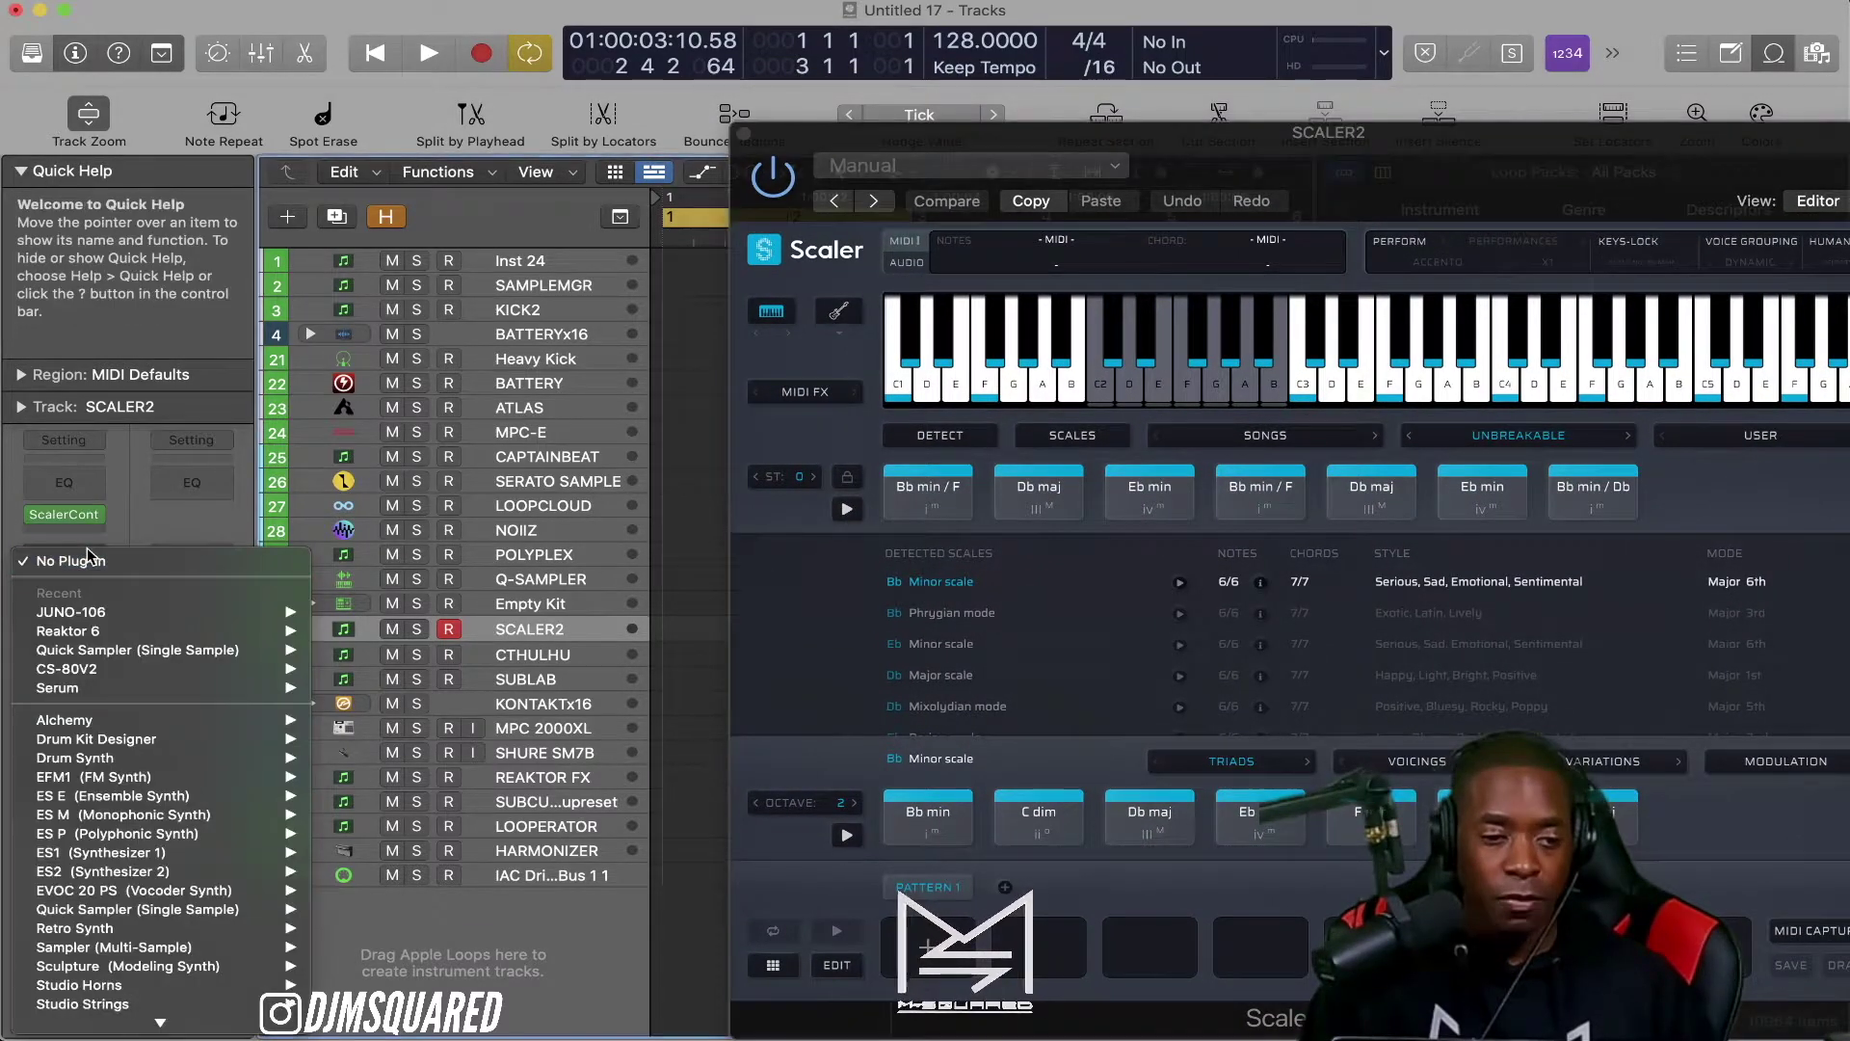
pyautogui.moveTo(115, 614)
pyautogui.click(369, 610)
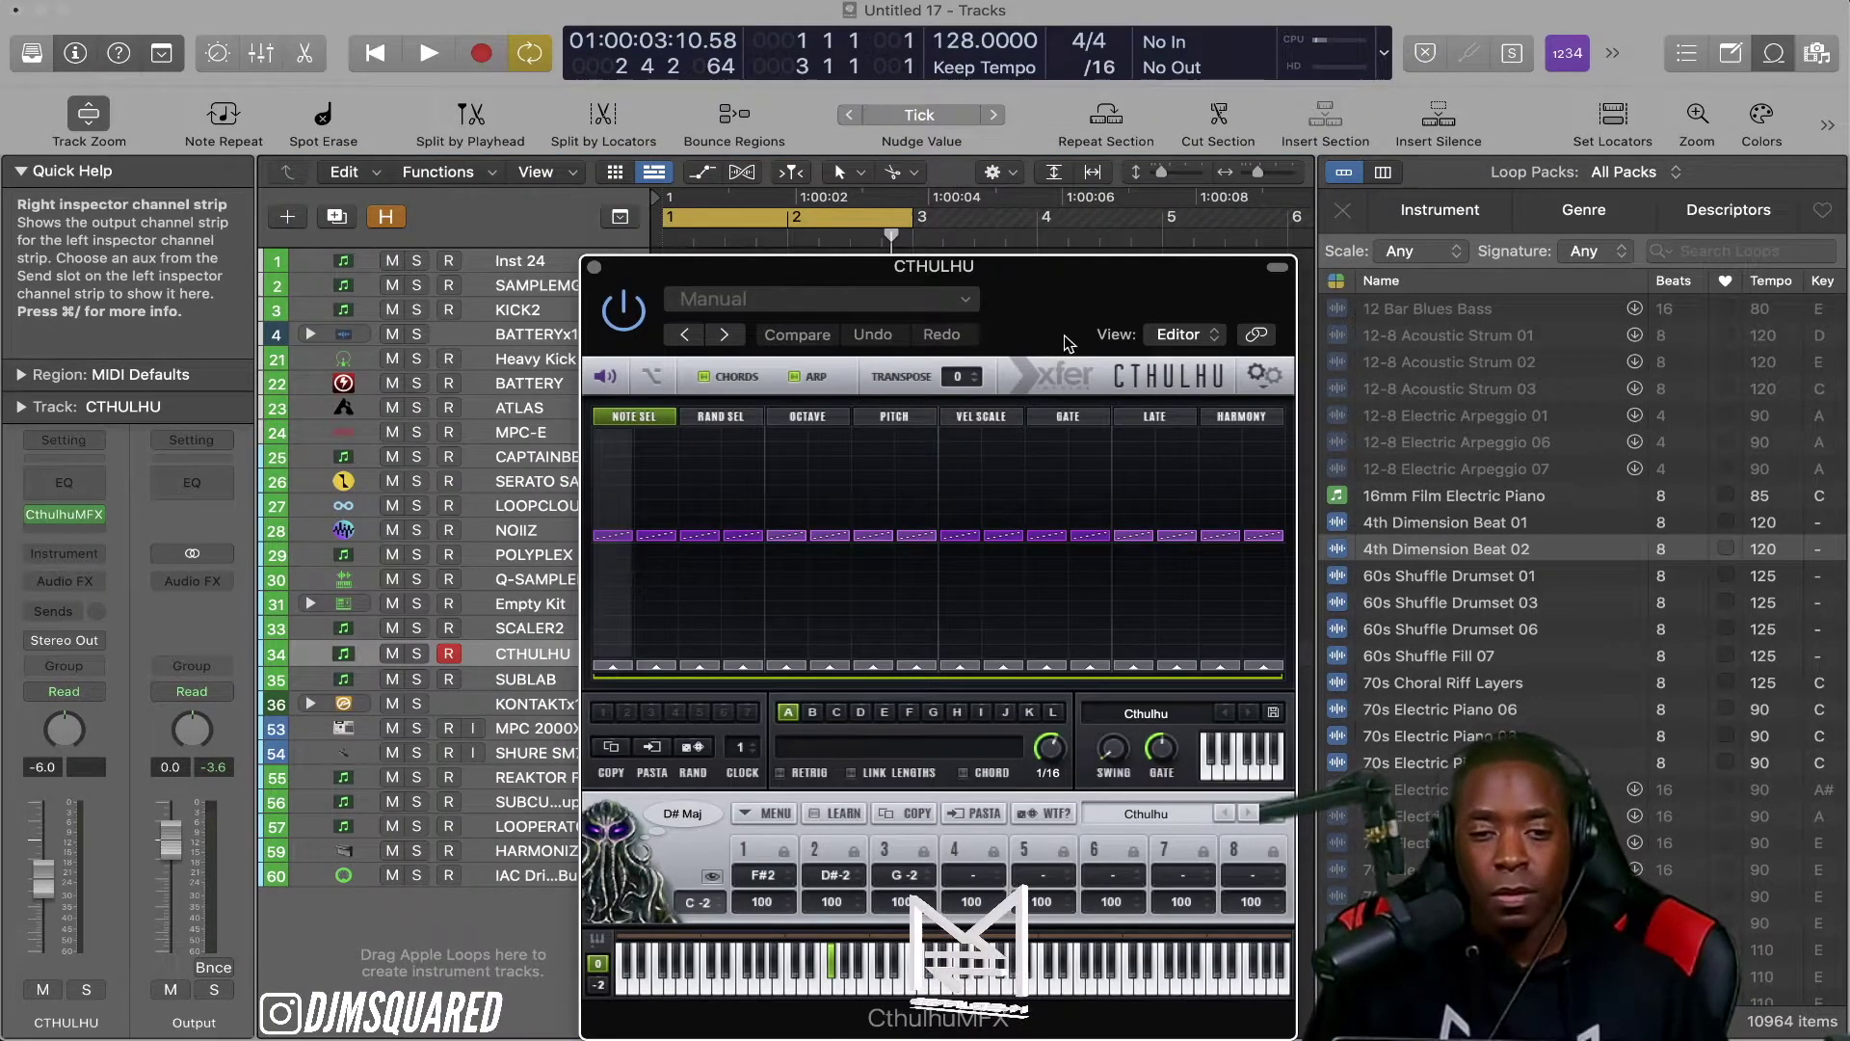
# Step: Insert the JUNO-106 instrument on the CTHULHU track and choose the SY Lite Perc patch
pyautogui.moveTo(1019, 280); pyautogui.dragTo(1020, 162)
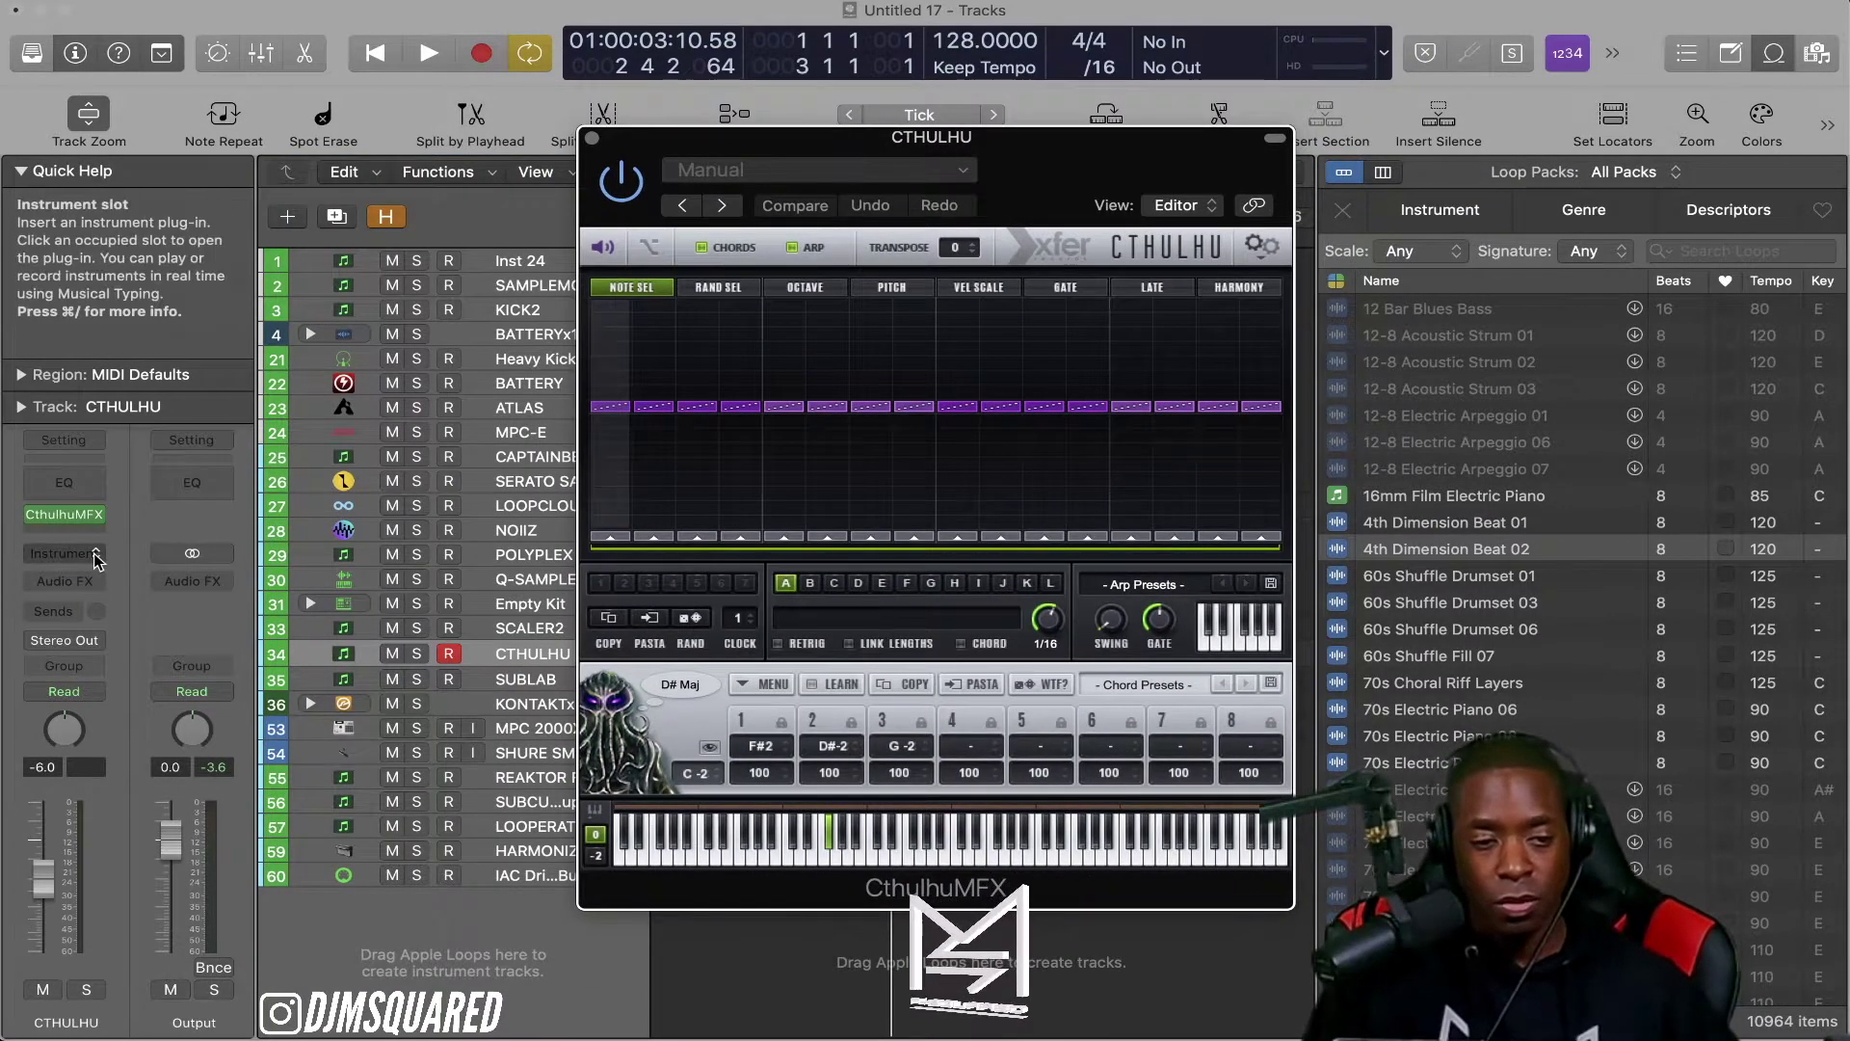
pyautogui.click(66, 554)
pyautogui.click(210, 611)
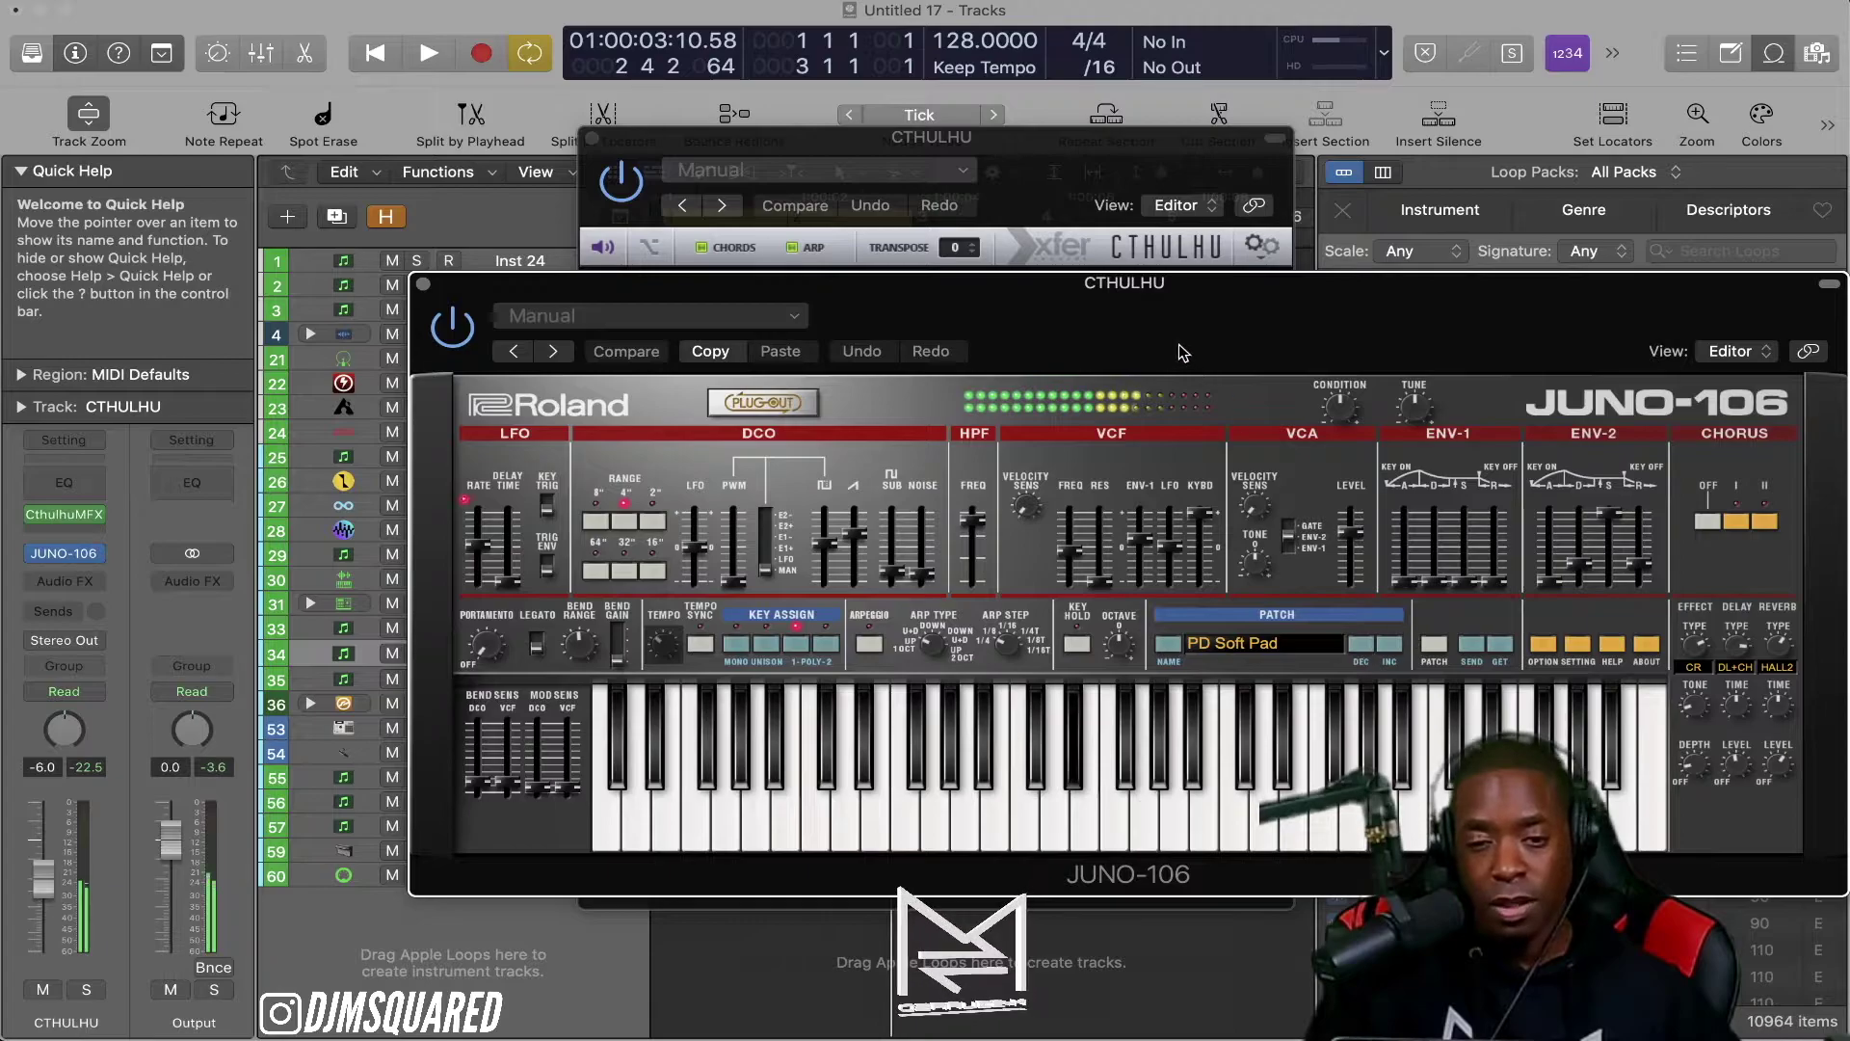
pyautogui.click(1362, 643)
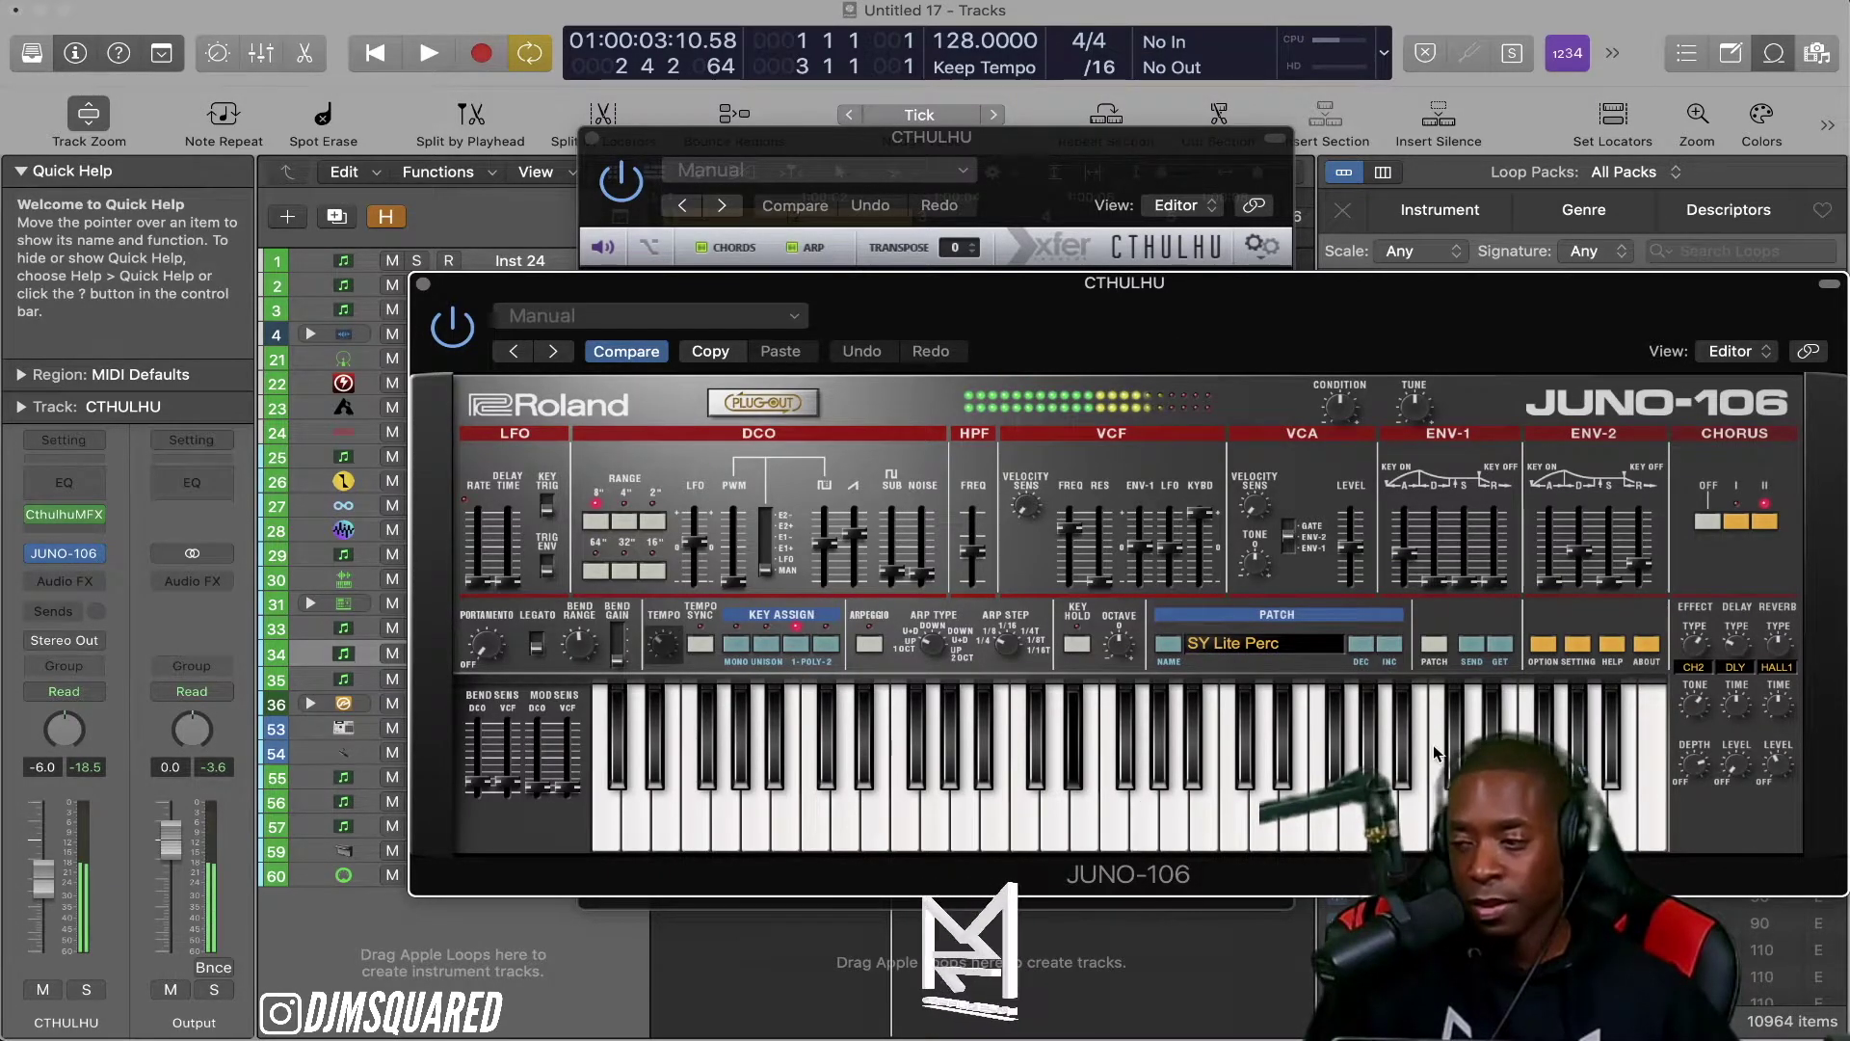
# Step: Toggle Cthulhu's ARP section repeatedly to compare the JUNO-106 sound with and without the arpeggiator
pyautogui.moveTo(1253, 282); pyautogui.dragTo(1018, 395)
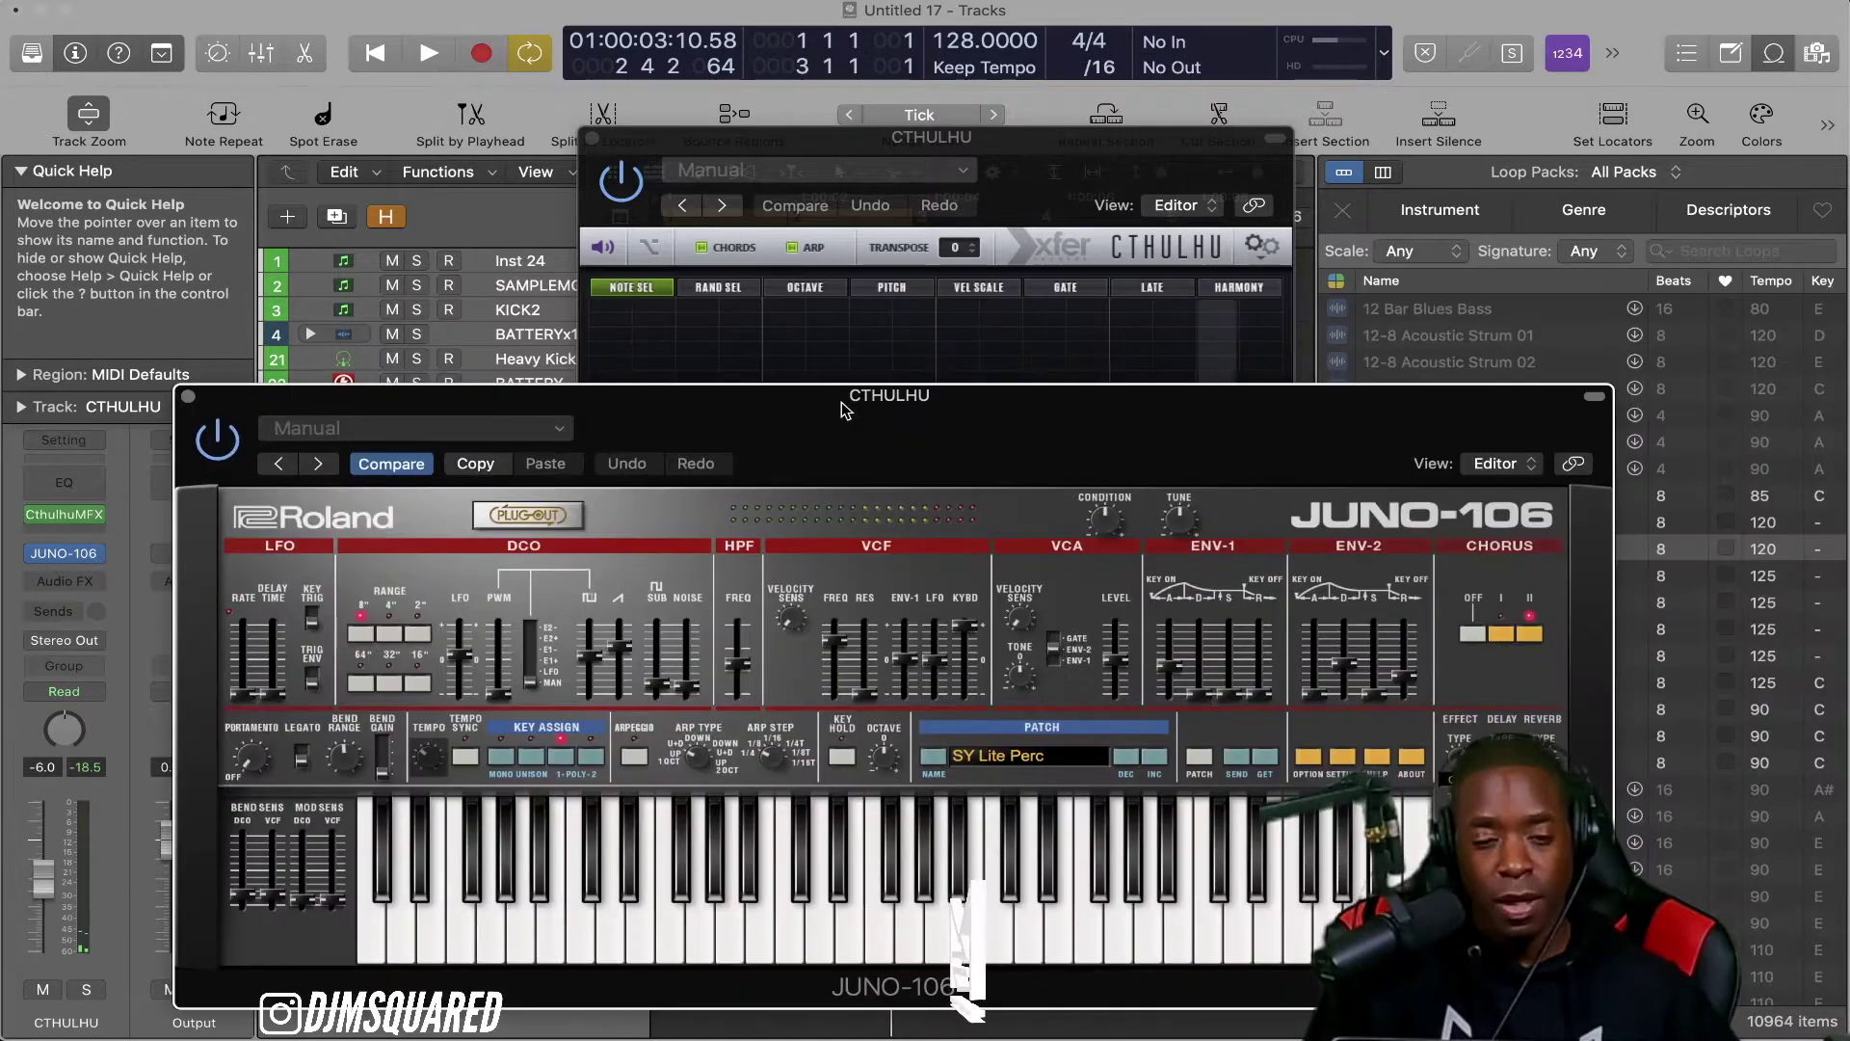
pyautogui.click(788, 253)
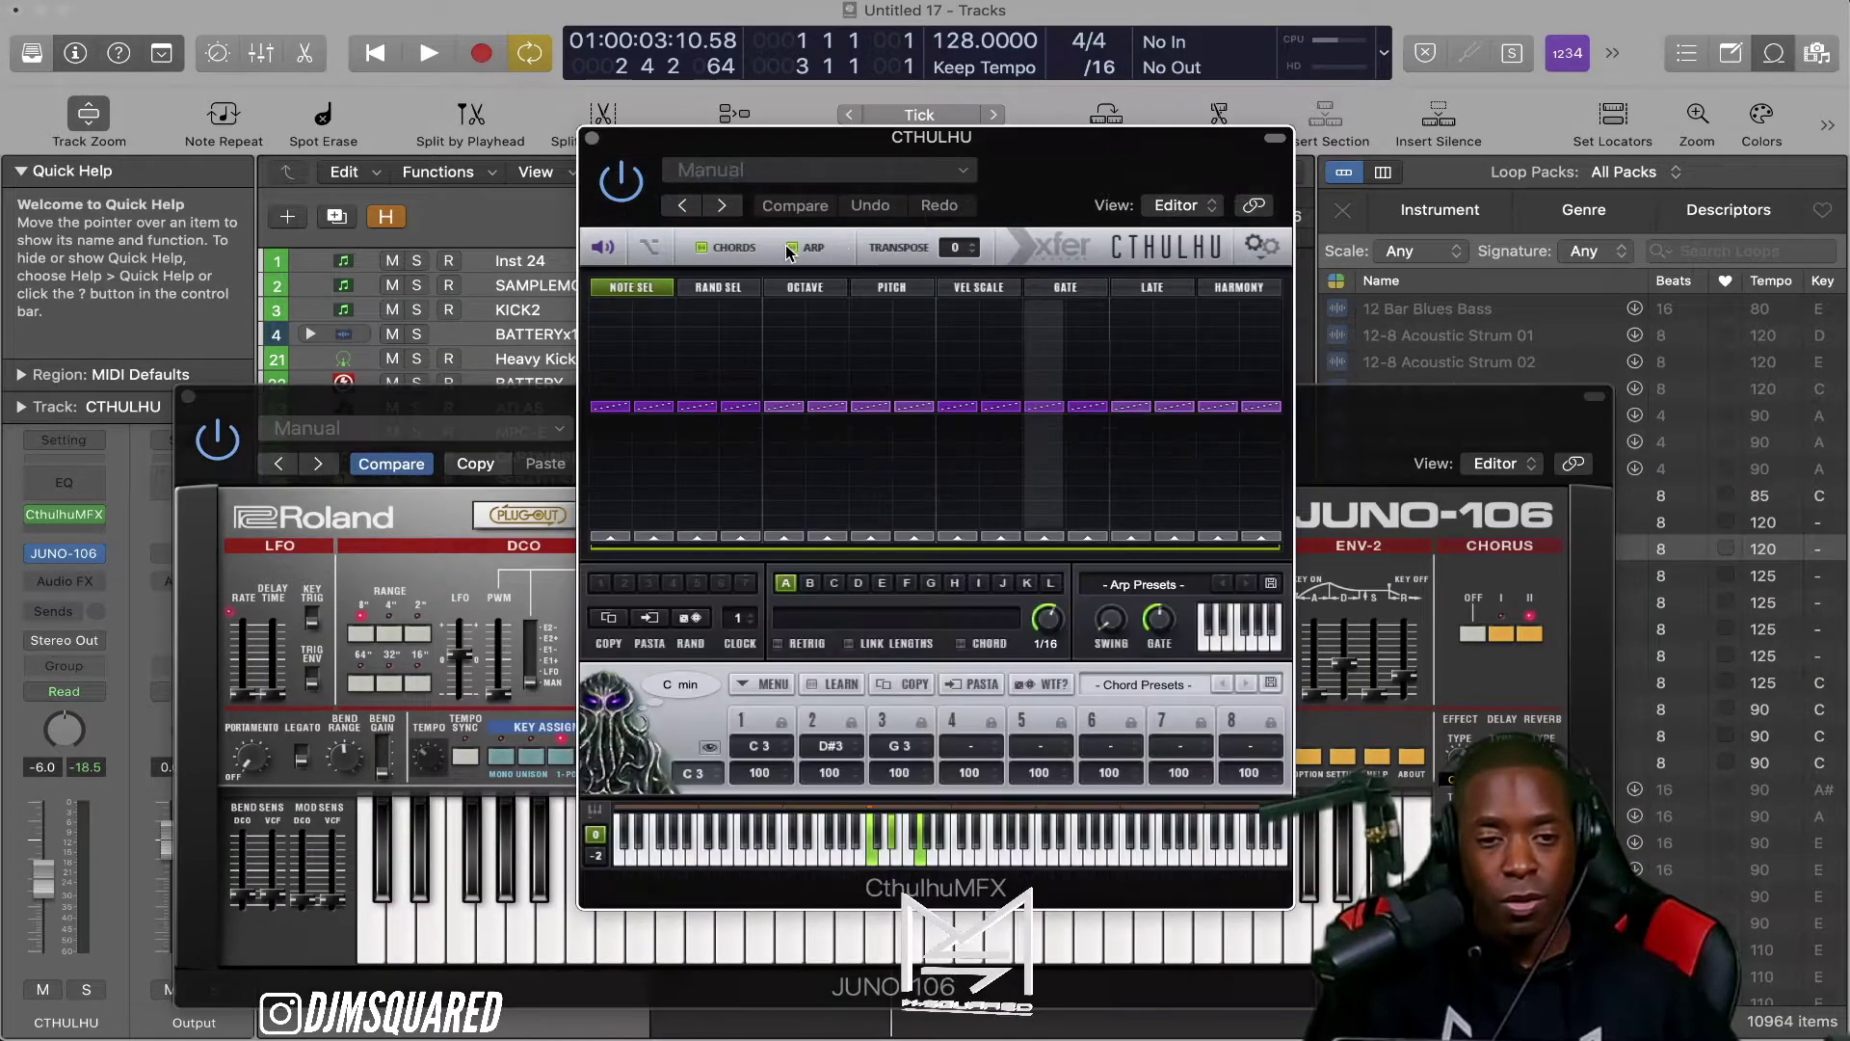
pyautogui.click(792, 246)
pyautogui.click(792, 247)
pyautogui.click(792, 247)
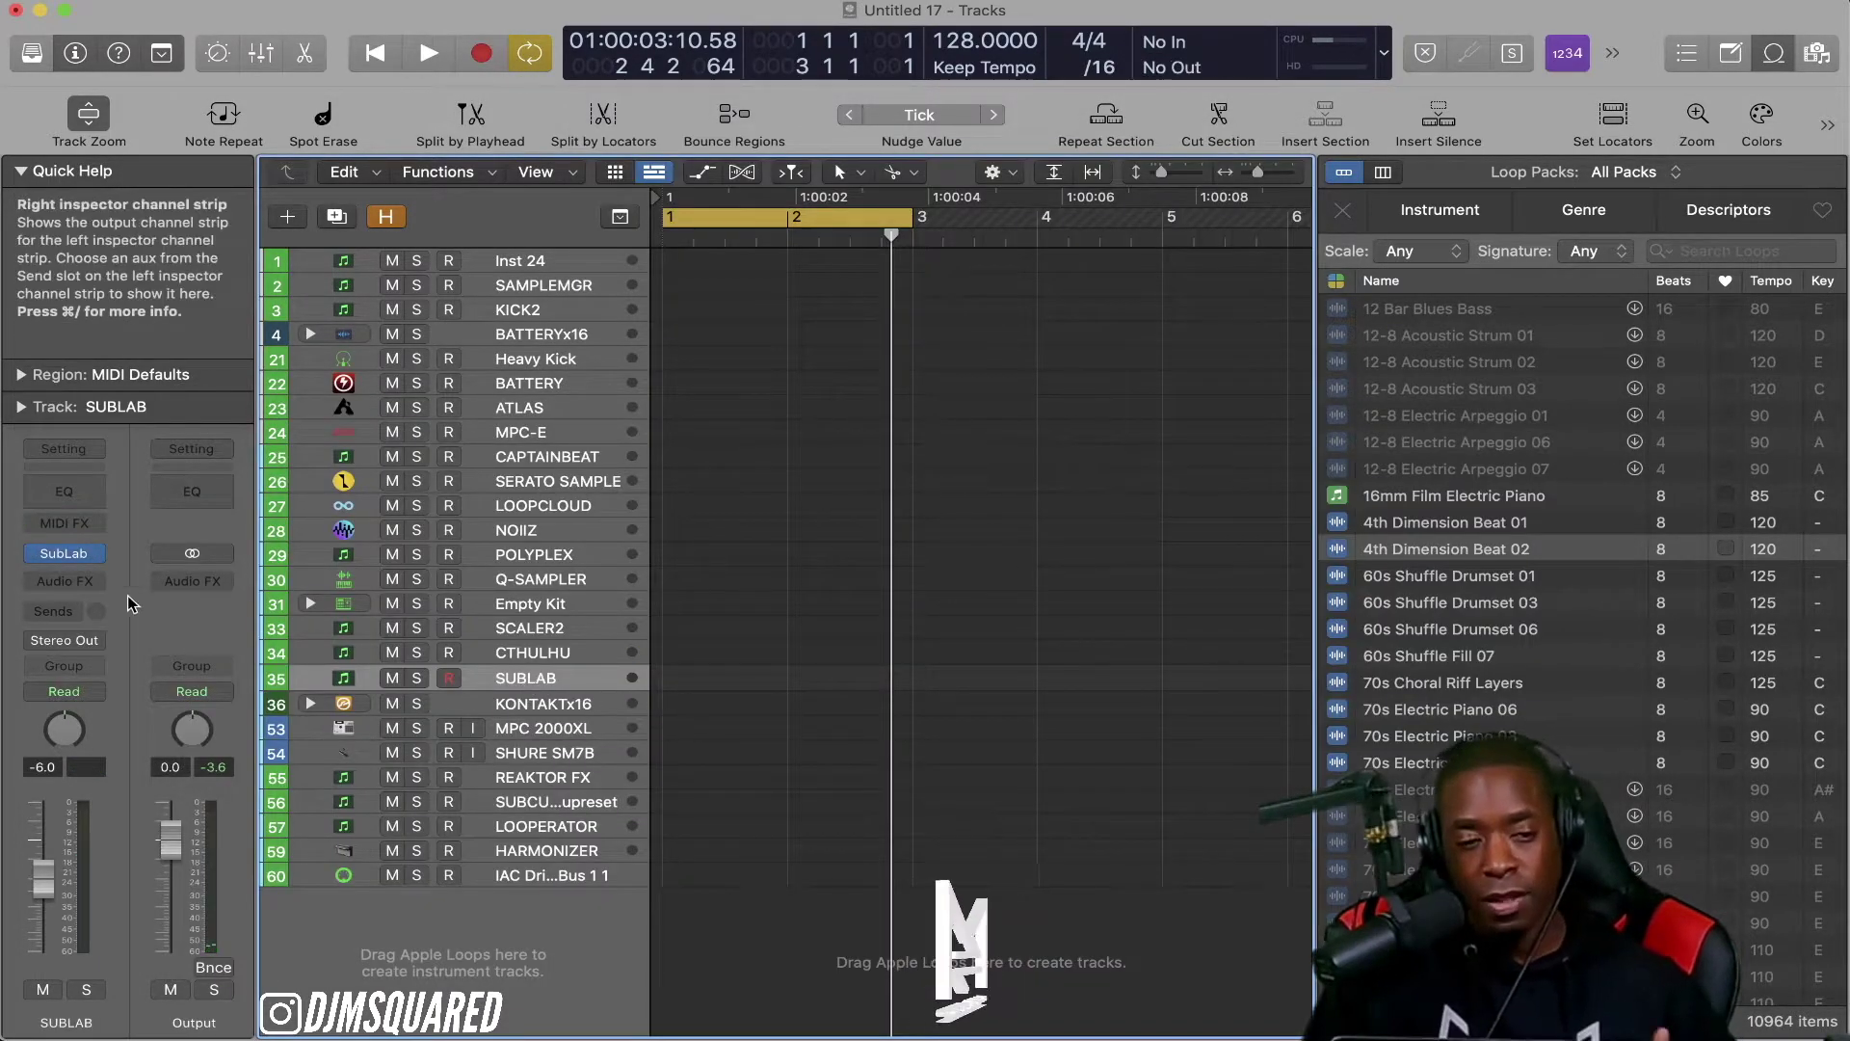
# Step: Open SubLab on the SUBLAB track and step through its 808 presets to 808 Smoke
pyautogui.click(68, 555)
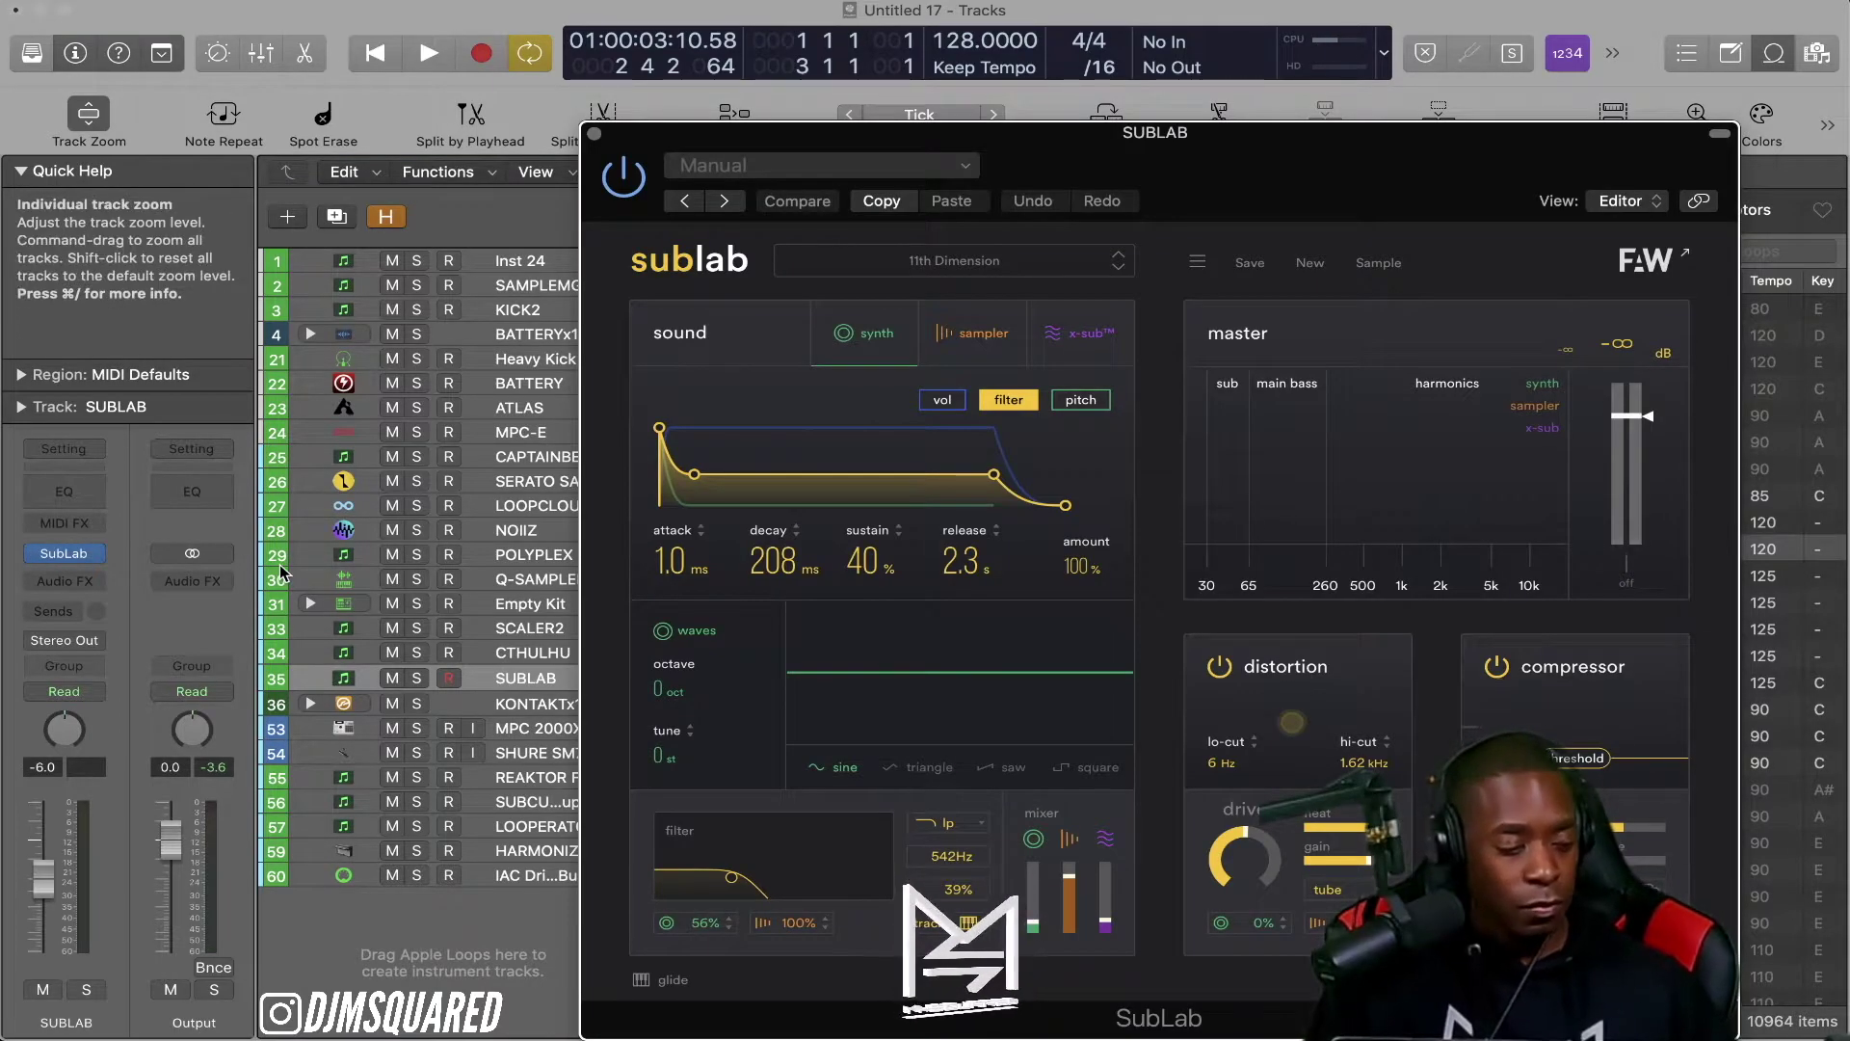
pyautogui.click(1119, 269)
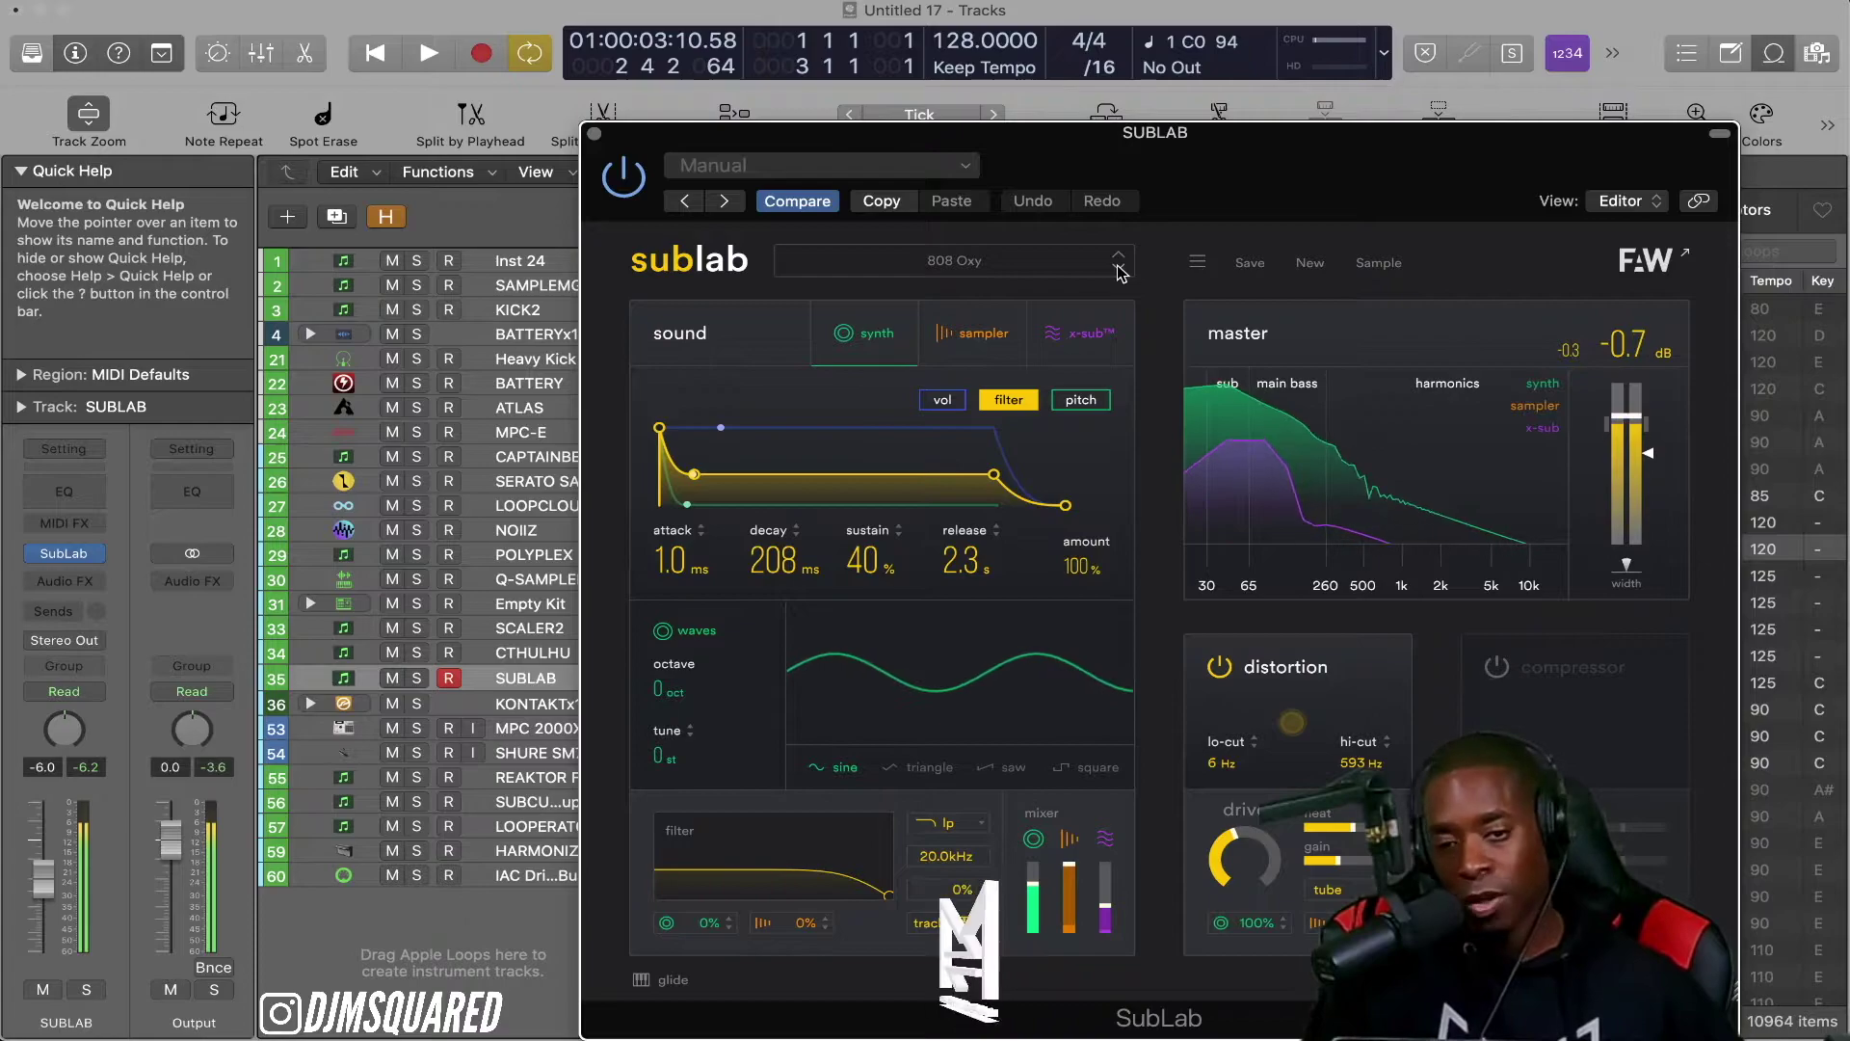
pyautogui.click(1119, 269)
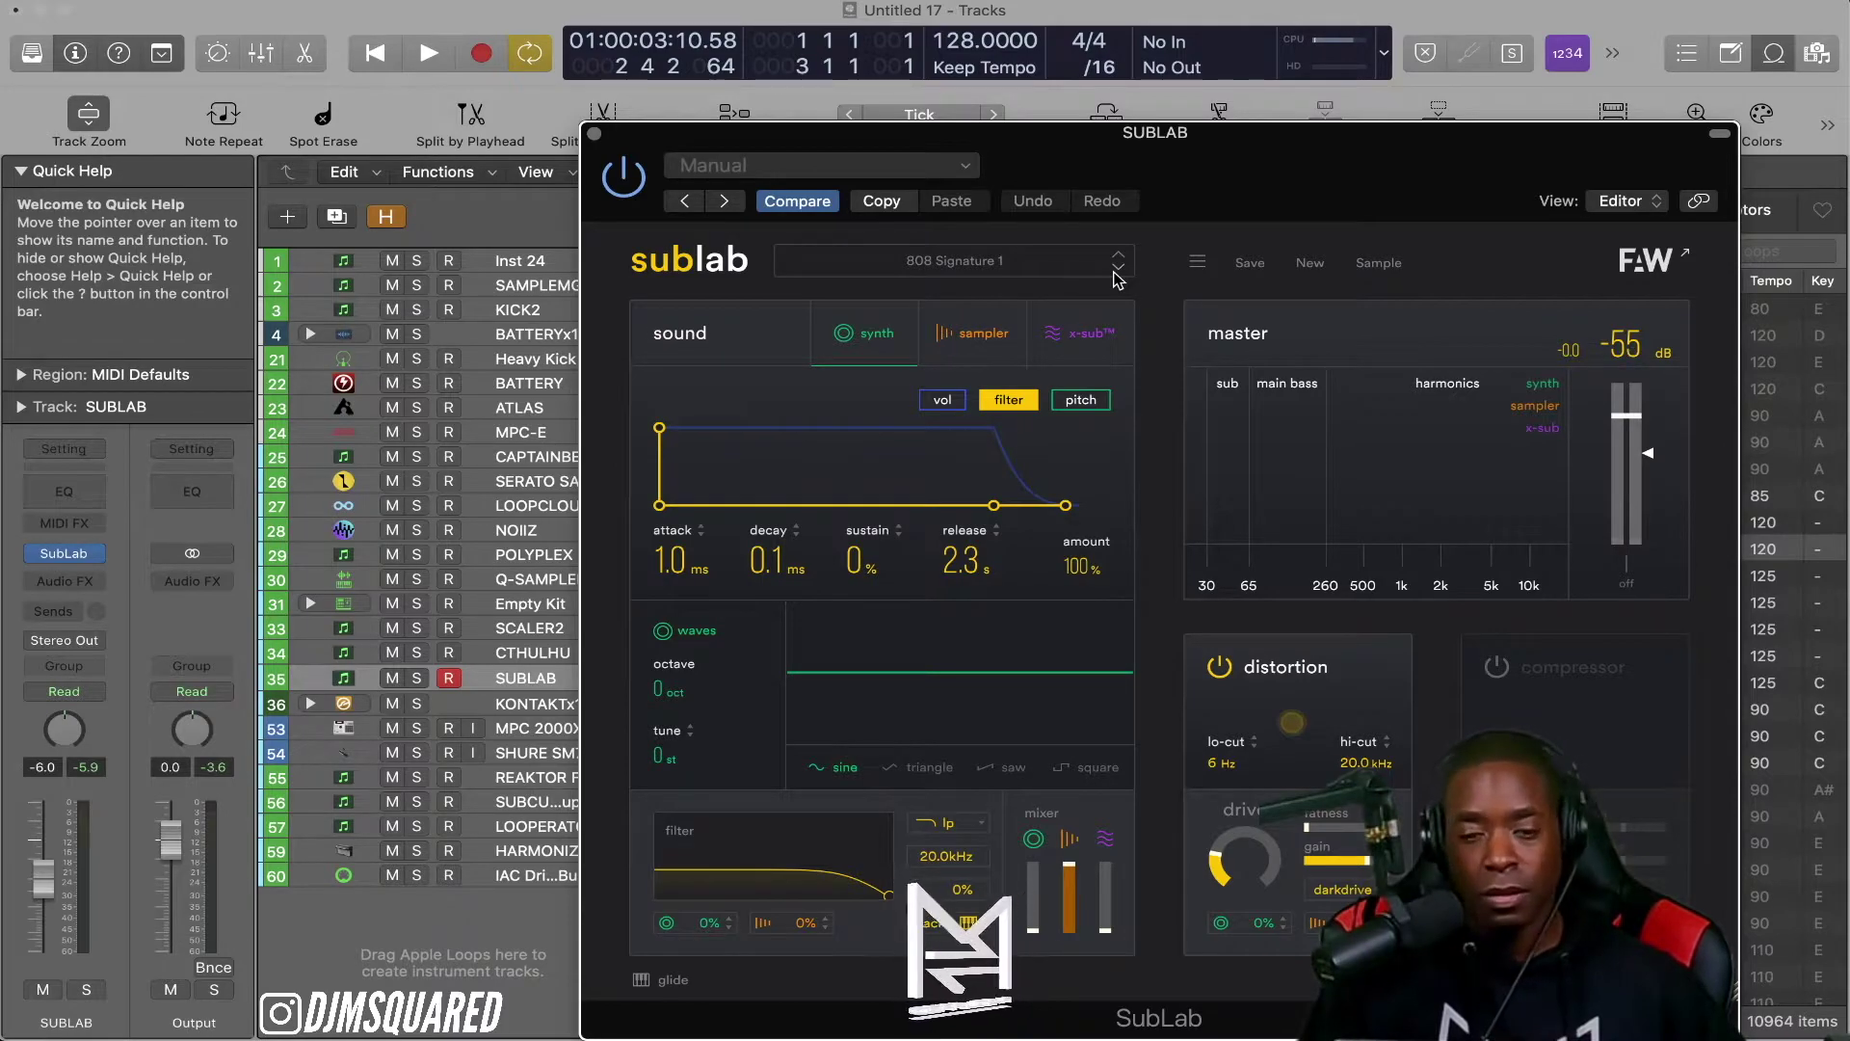
pyautogui.click(1117, 269)
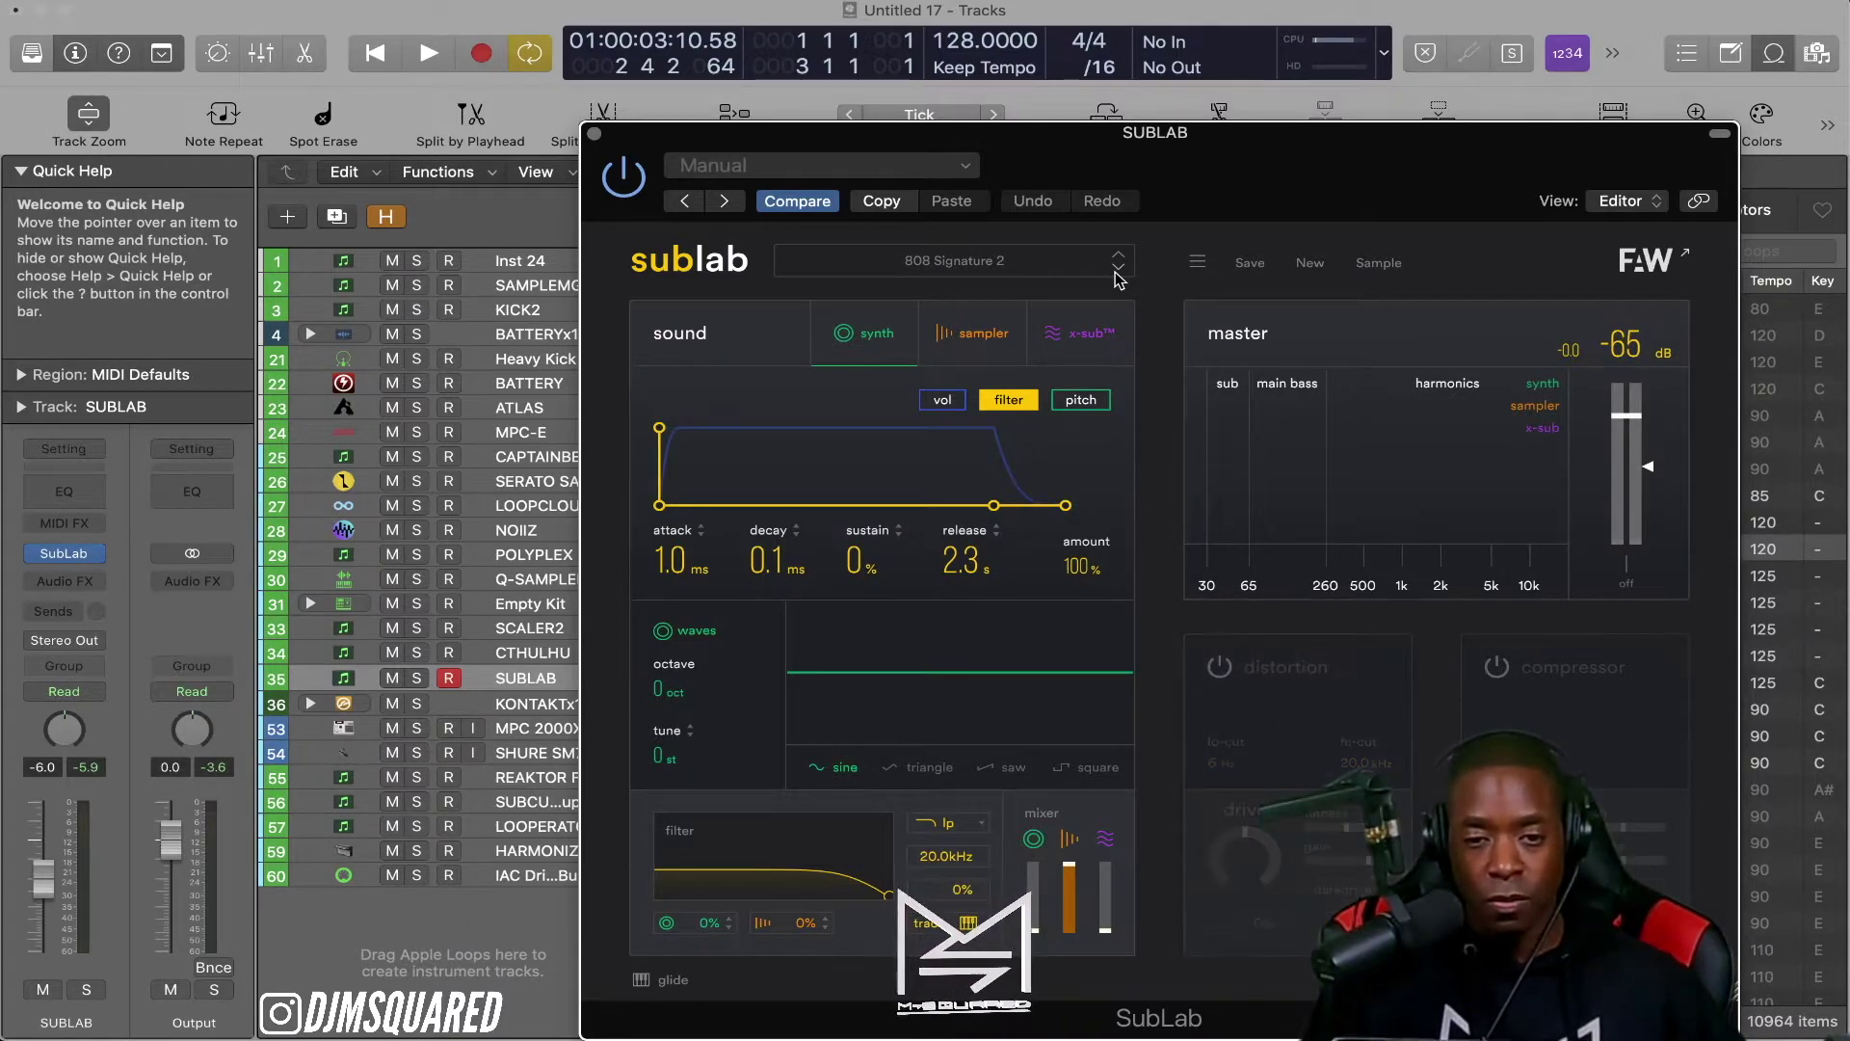
pyautogui.click(1117, 269)
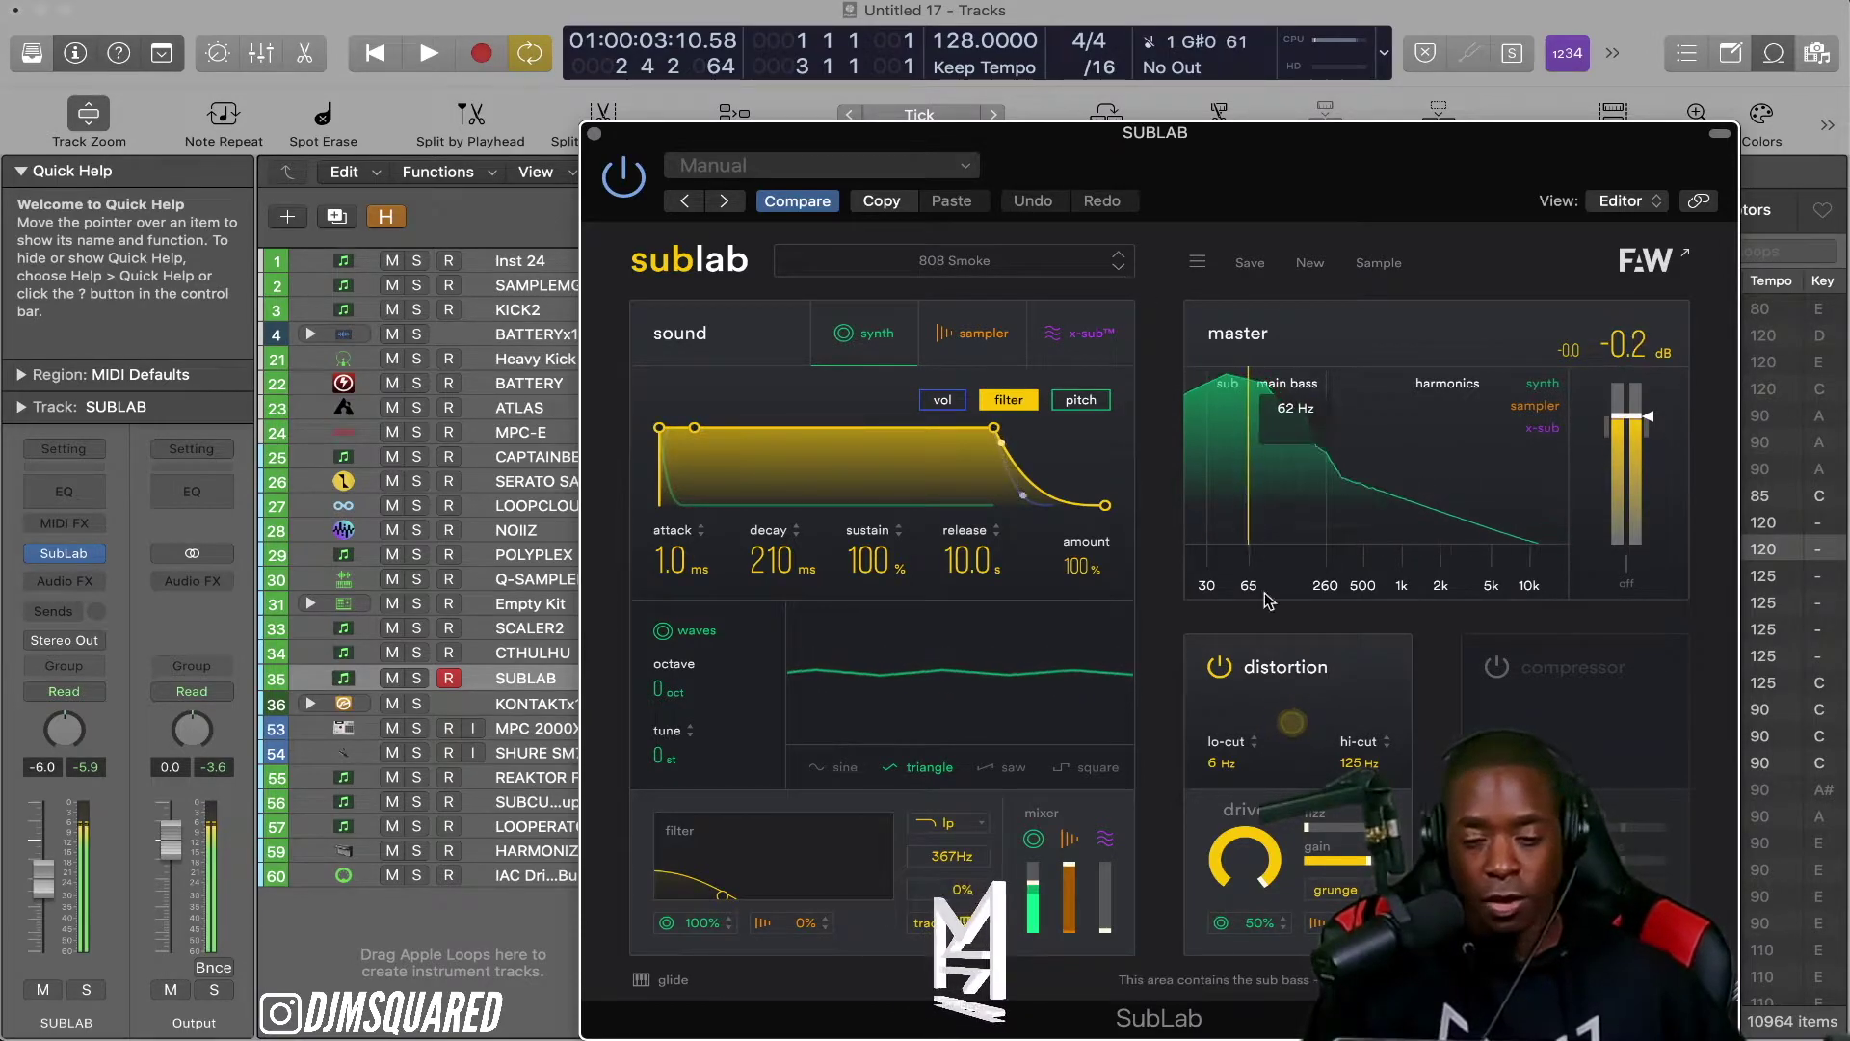
# Step: Adjust the distortion drive amount of the 808 Smoke preset and close SubLab
pyautogui.moveTo(1258, 867); pyautogui.dragTo(1322, 991)
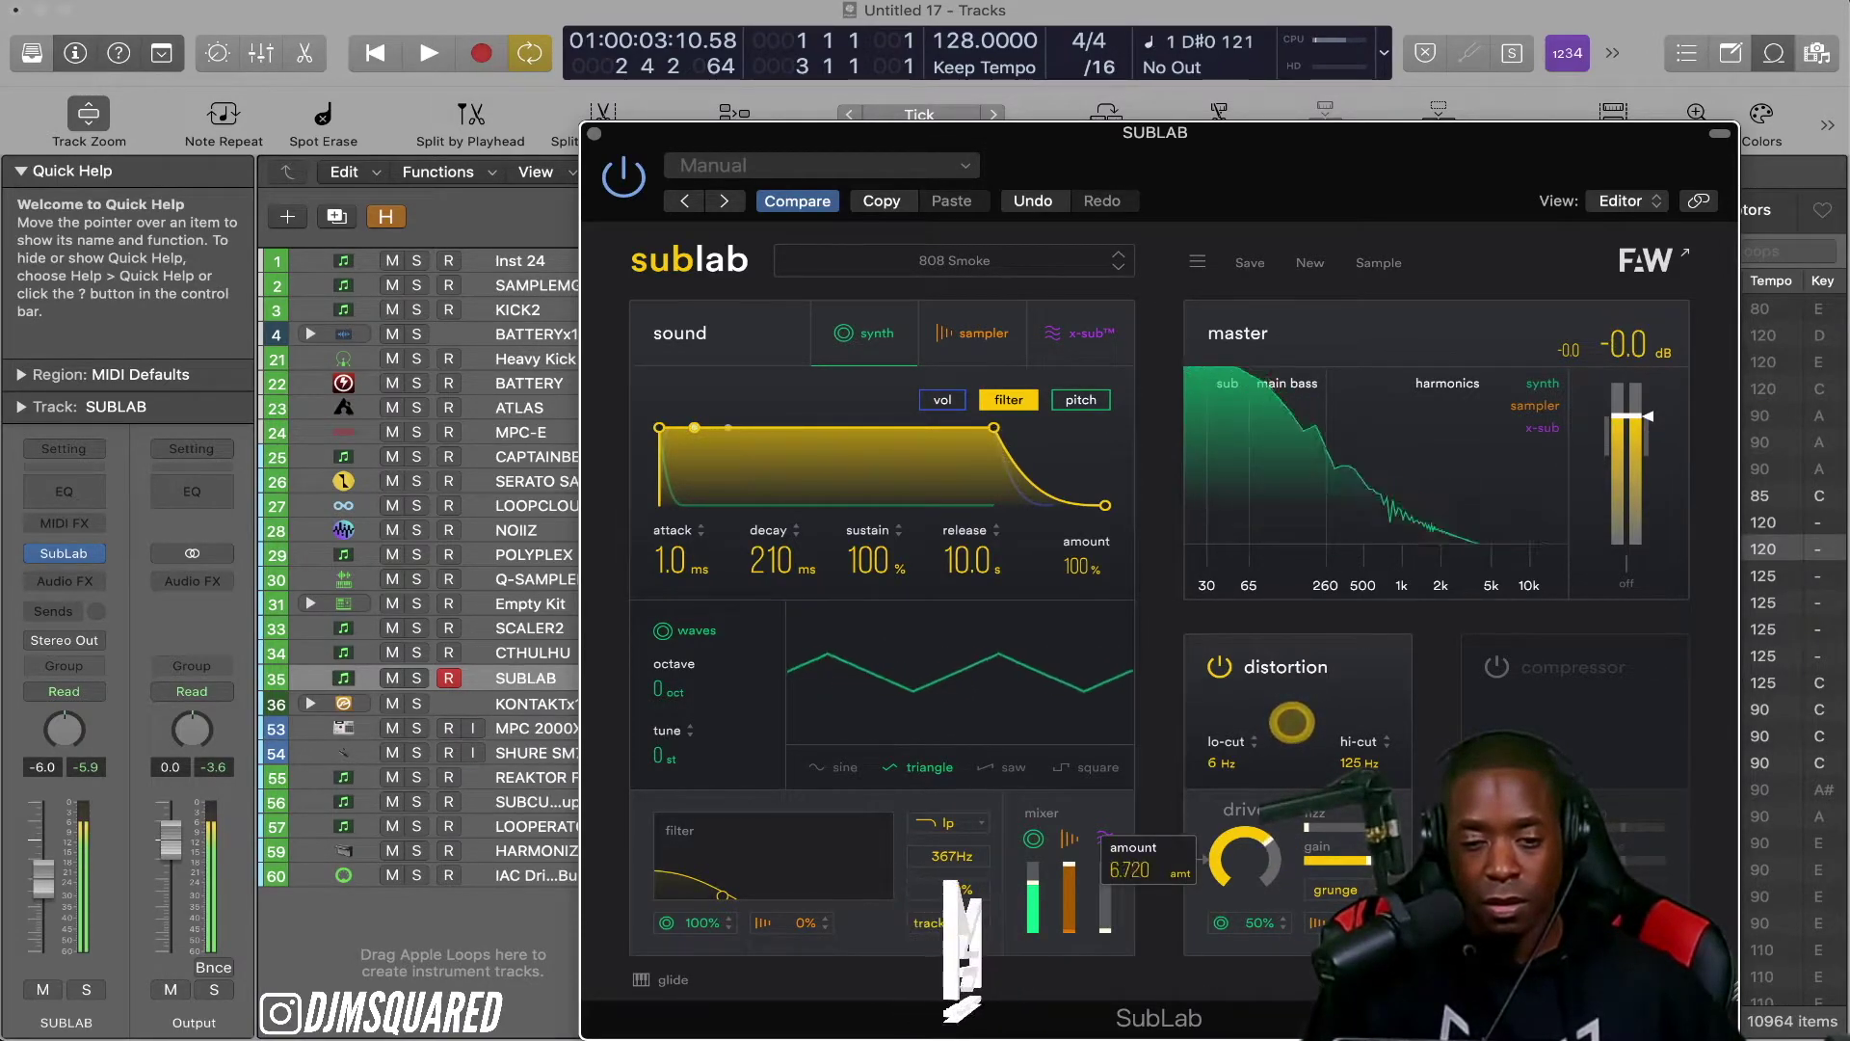
pyautogui.moveTo(1279, 933); pyautogui.dragTo(1282, 934)
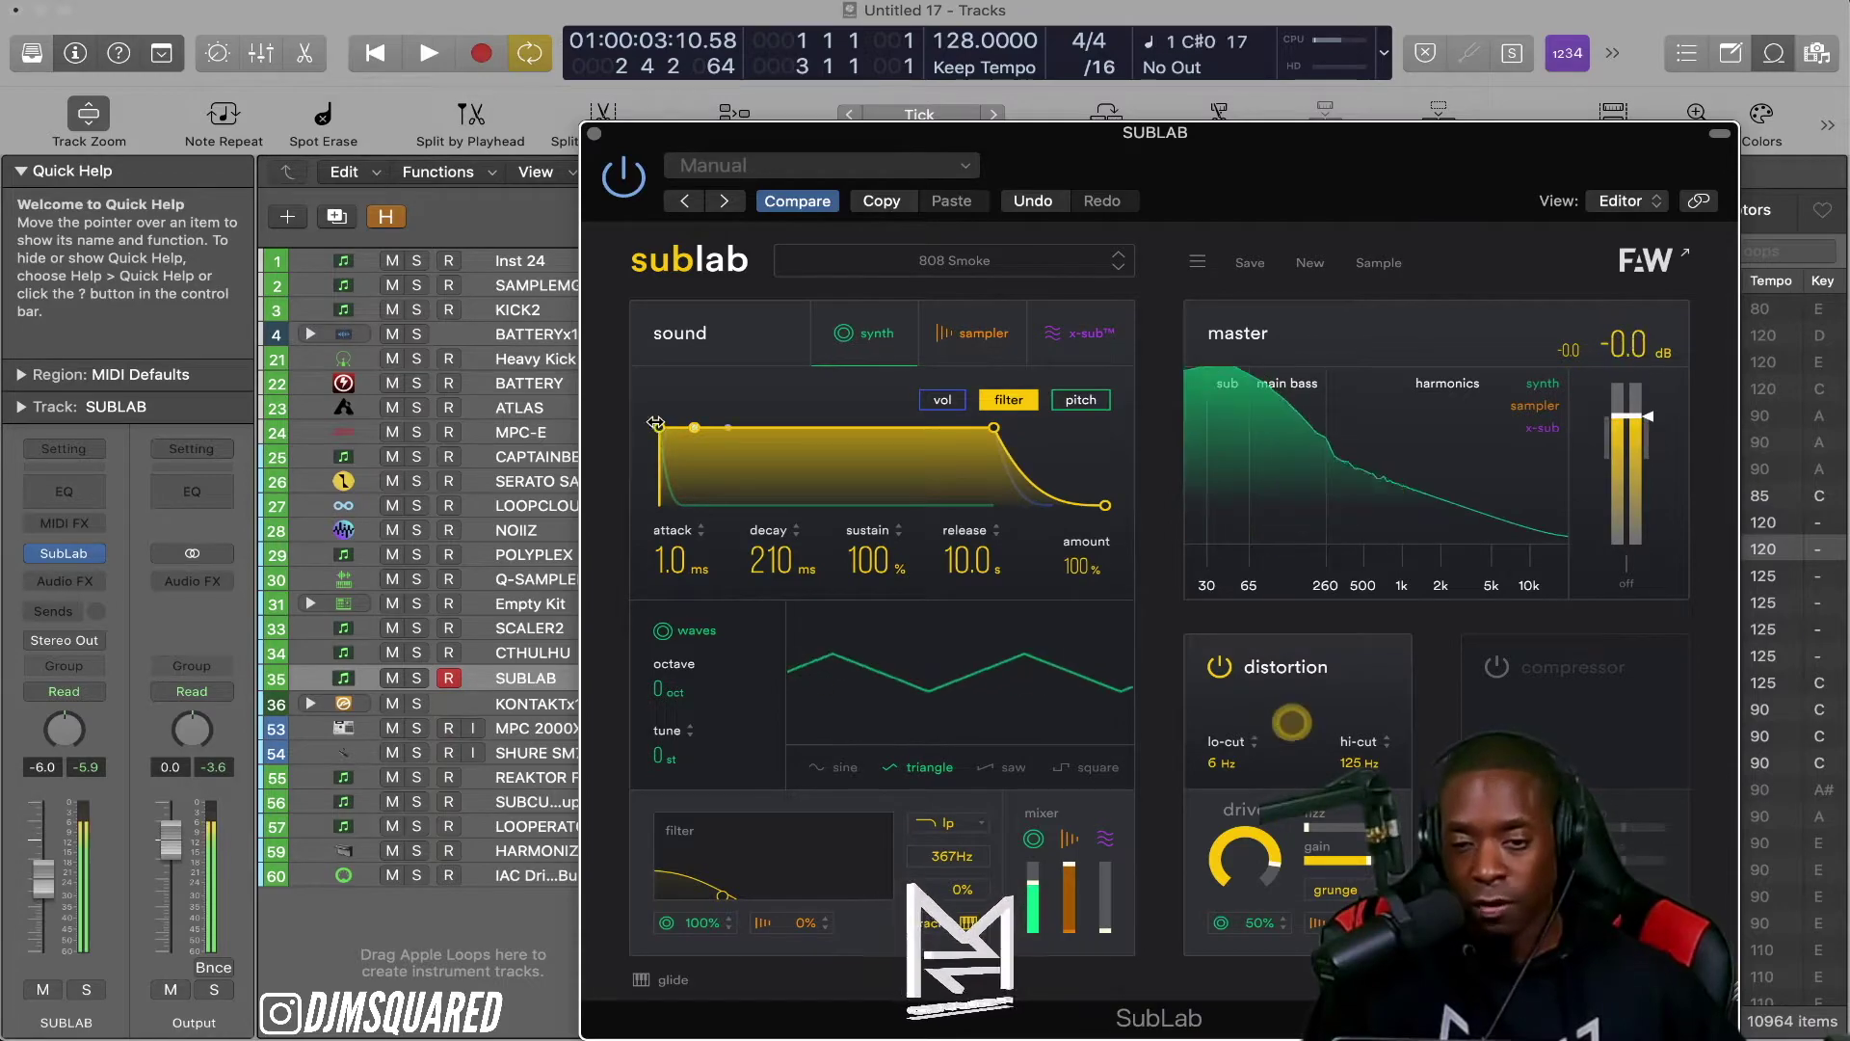
pyautogui.press('super+w')
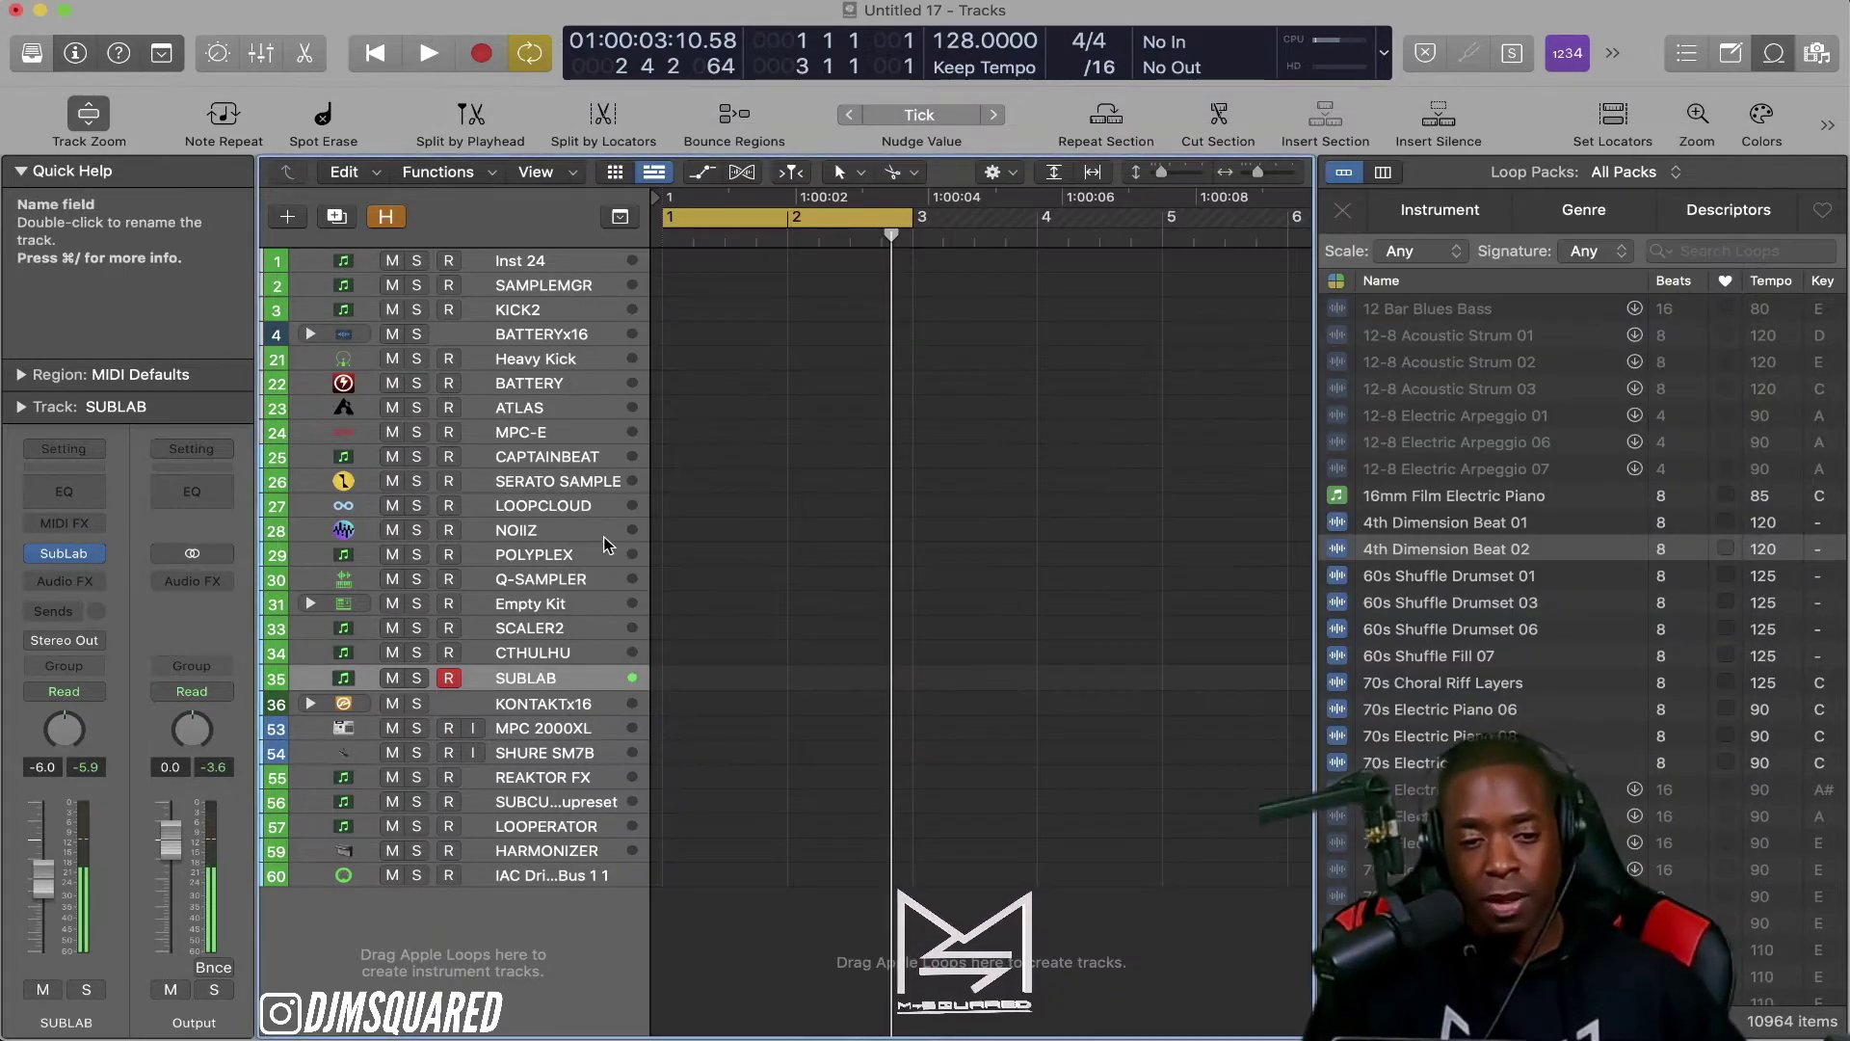
# Step: Expand the KONTAKTx16 track stack and open the Kontakt sampler on the KONTAKT1 track
pyautogui.click(527, 713)
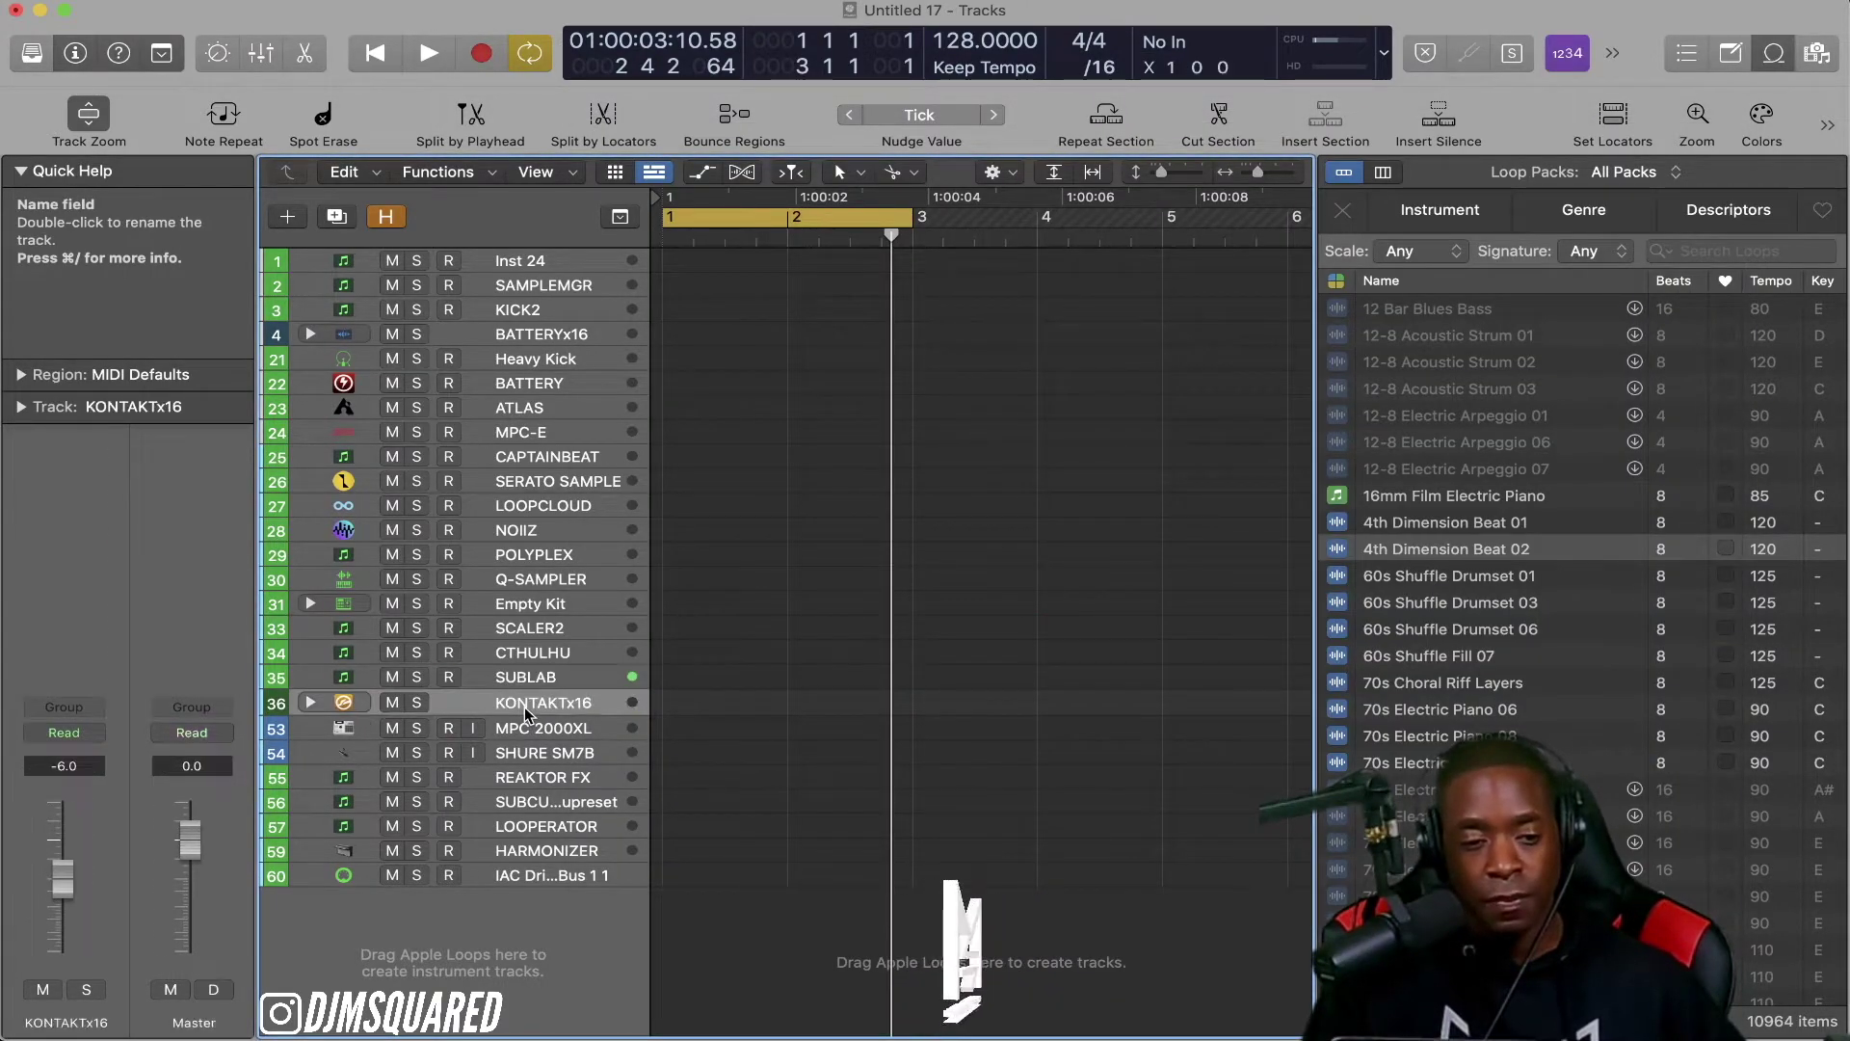
pyautogui.click(310, 703)
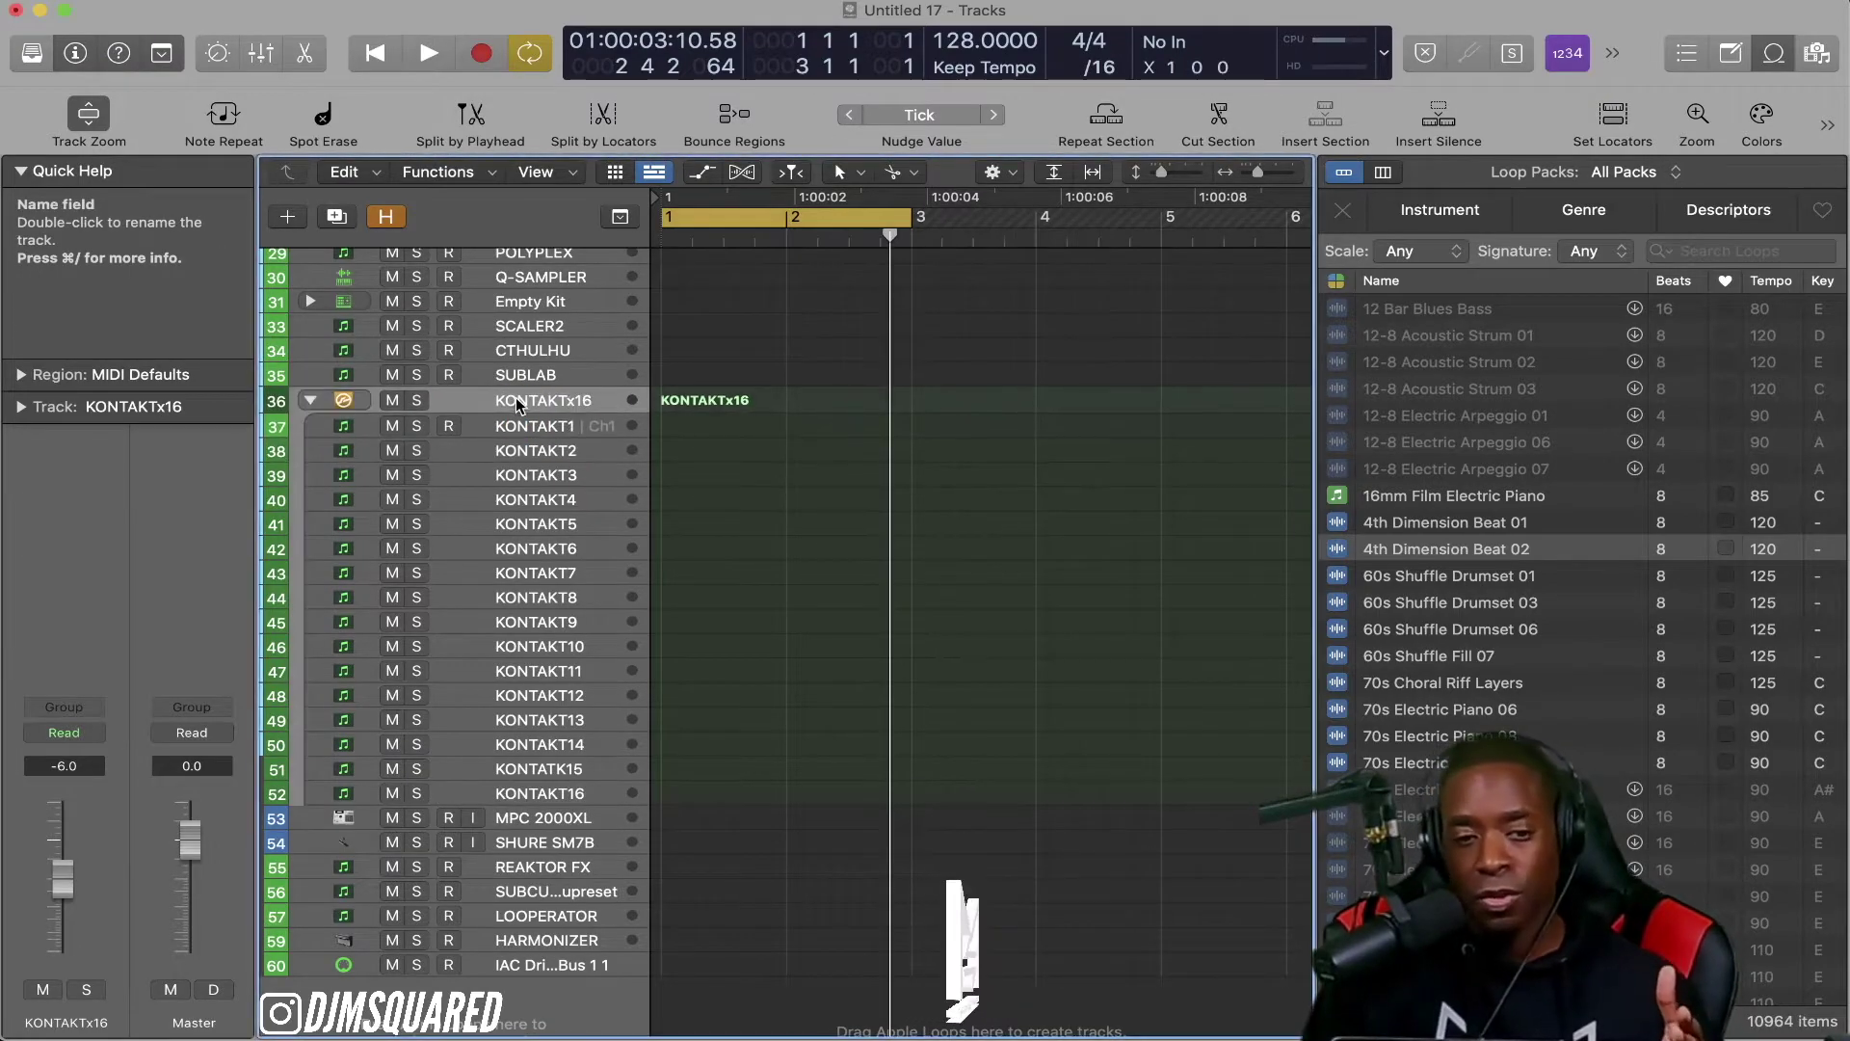
pyautogui.click(530, 422)
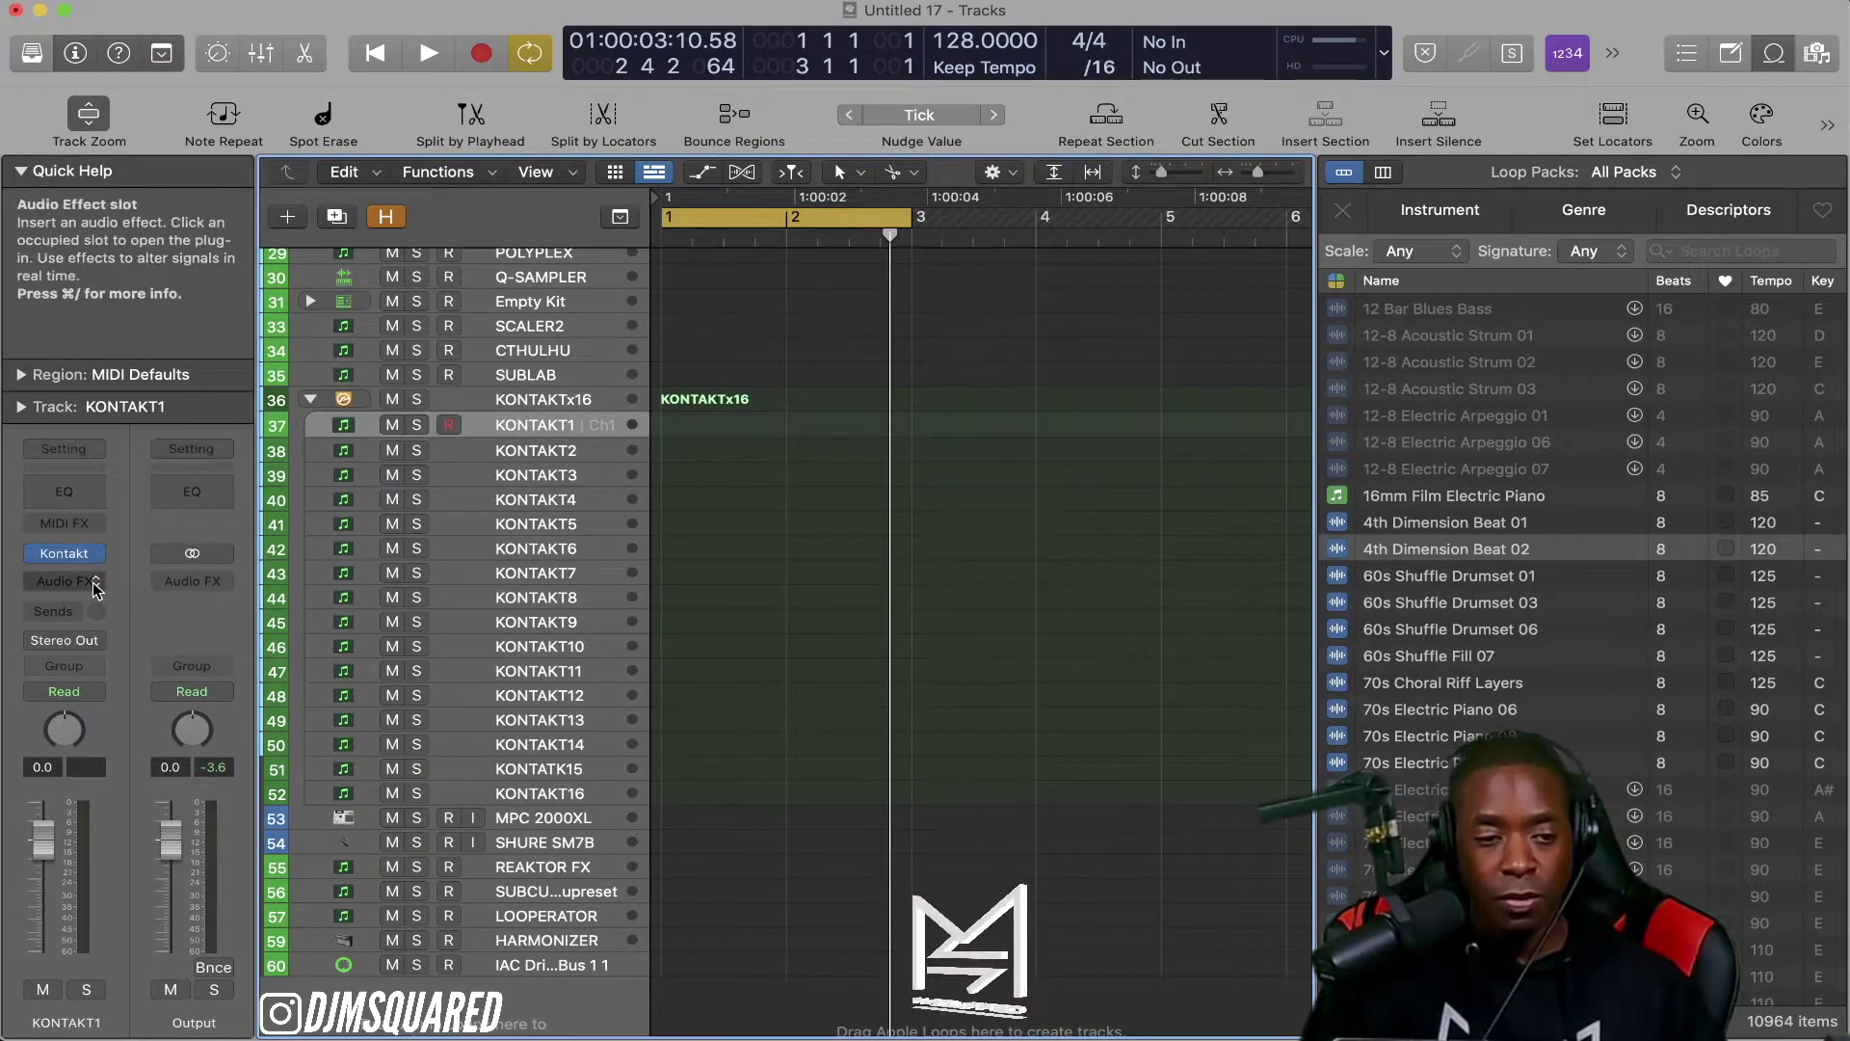
pyautogui.click(65, 554)
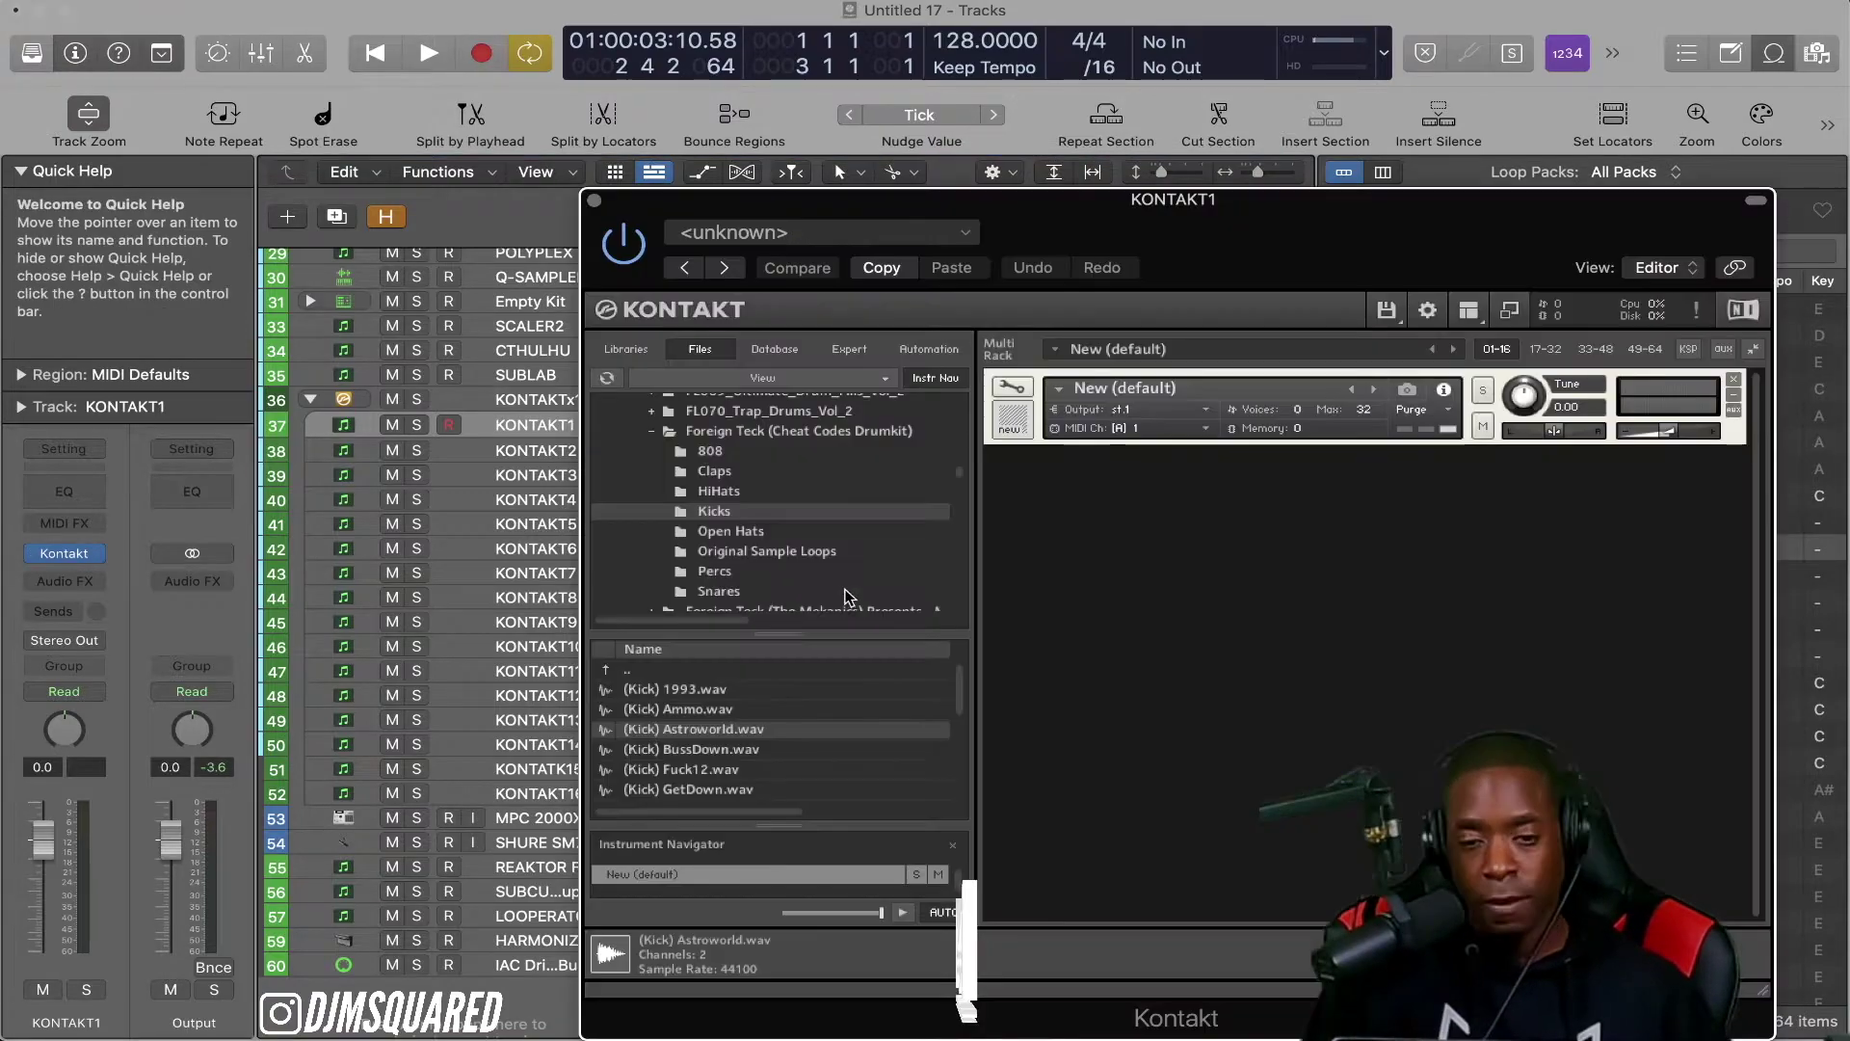
# Step: Audition the kick samples in the Foreign Teck (Cheat Codes Drumkit) Kicks folder one after another down to (Kick) Patek.wav
pyautogui.click(689, 771)
pyautogui.click(713, 749)
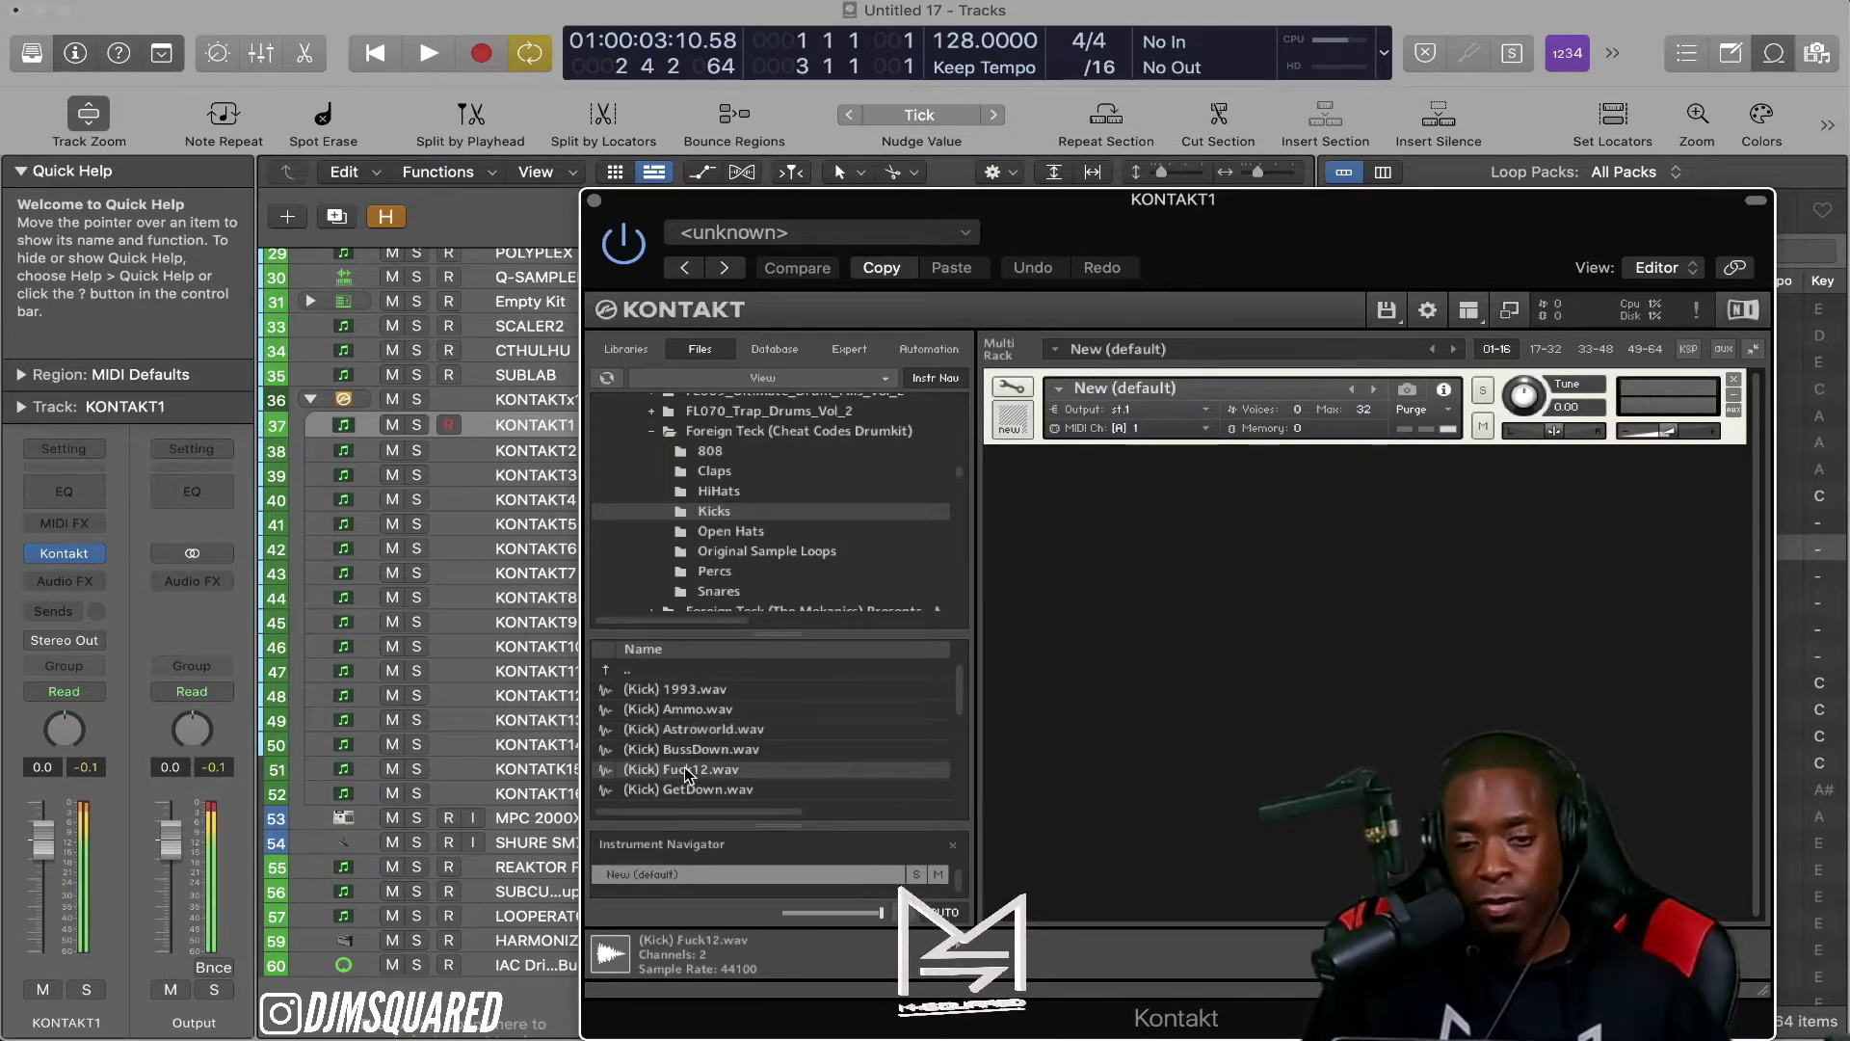
pyautogui.press('Down')
pyautogui.press('Down')
pyautogui.press('Down')
pyautogui.press('Down')
pyautogui.press('Down')
pyautogui.press('Down')
pyautogui.press('Down')
pyautogui.press('Down')
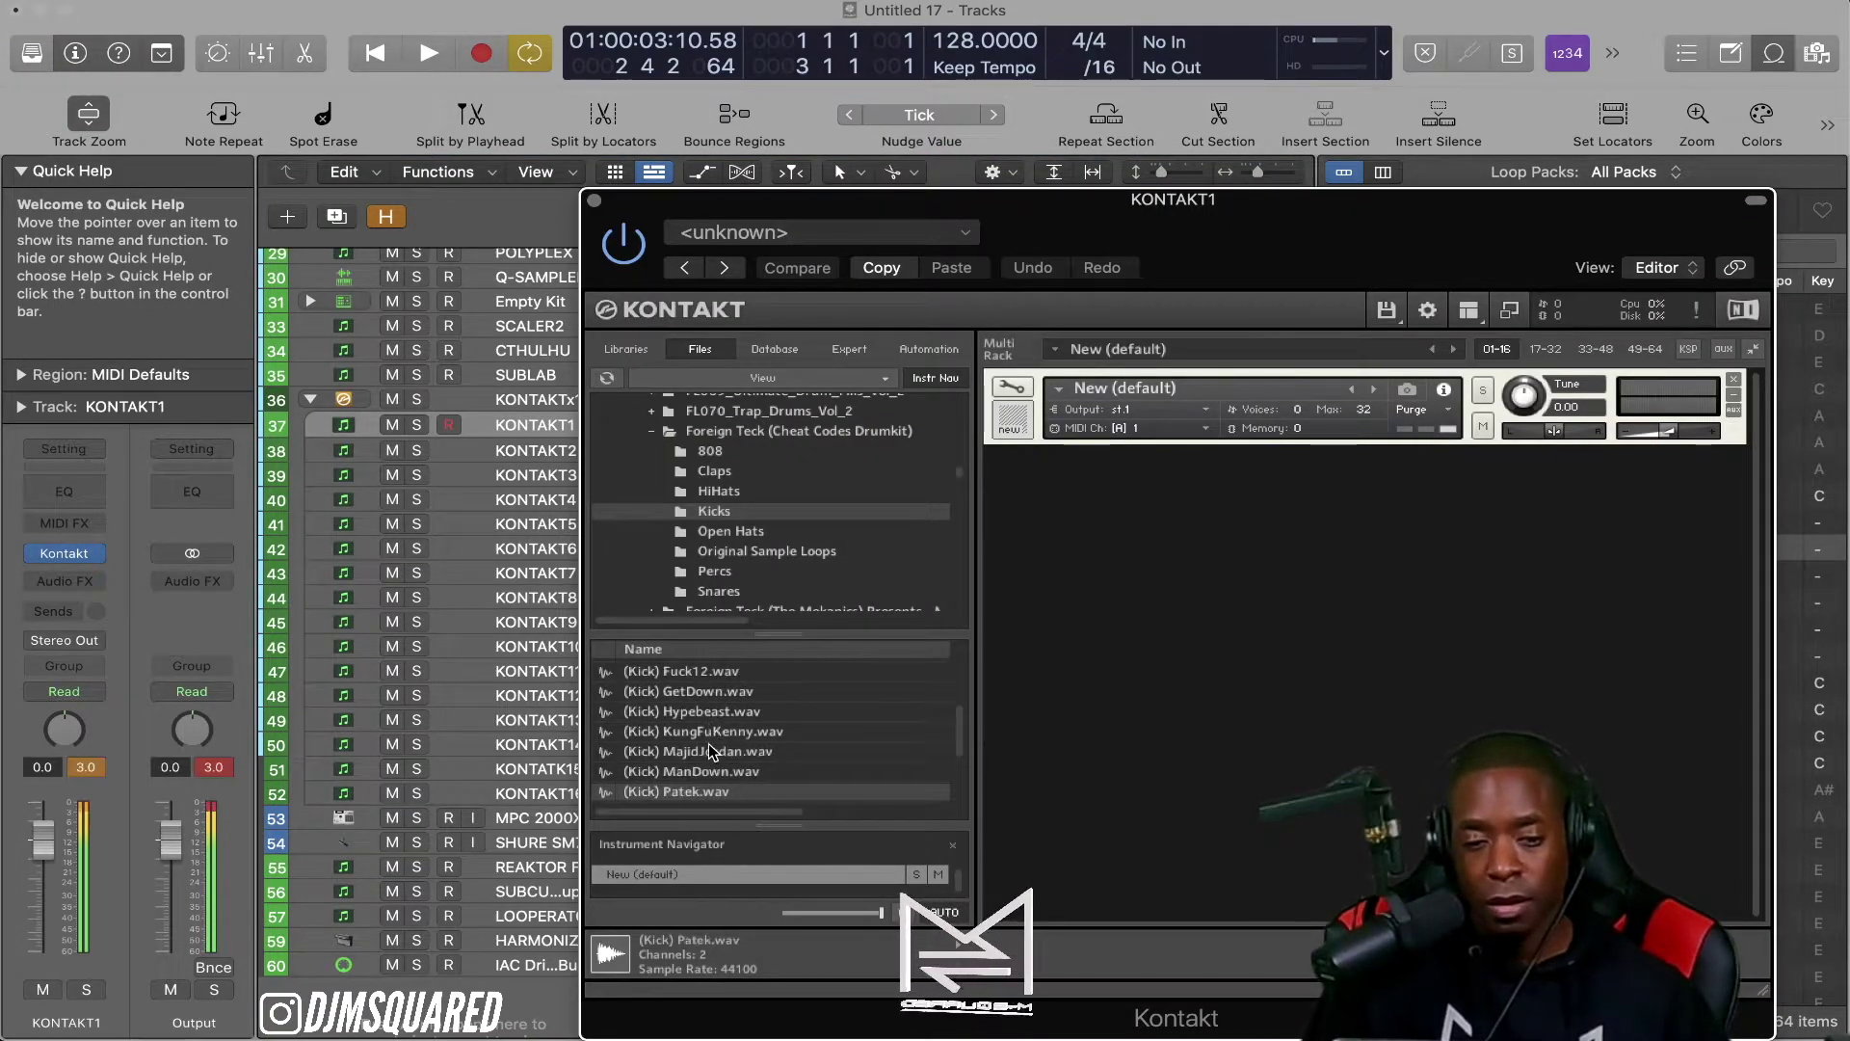
# Step: Load (OpenHat) 1.wav from the drumkit's Open Hats folder into Kontakt's multi rack as a new instrument
pyautogui.click(725, 536)
pyautogui.click(678, 692)
pyautogui.moveTo(678, 690); pyautogui.dragTo(1166, 583)
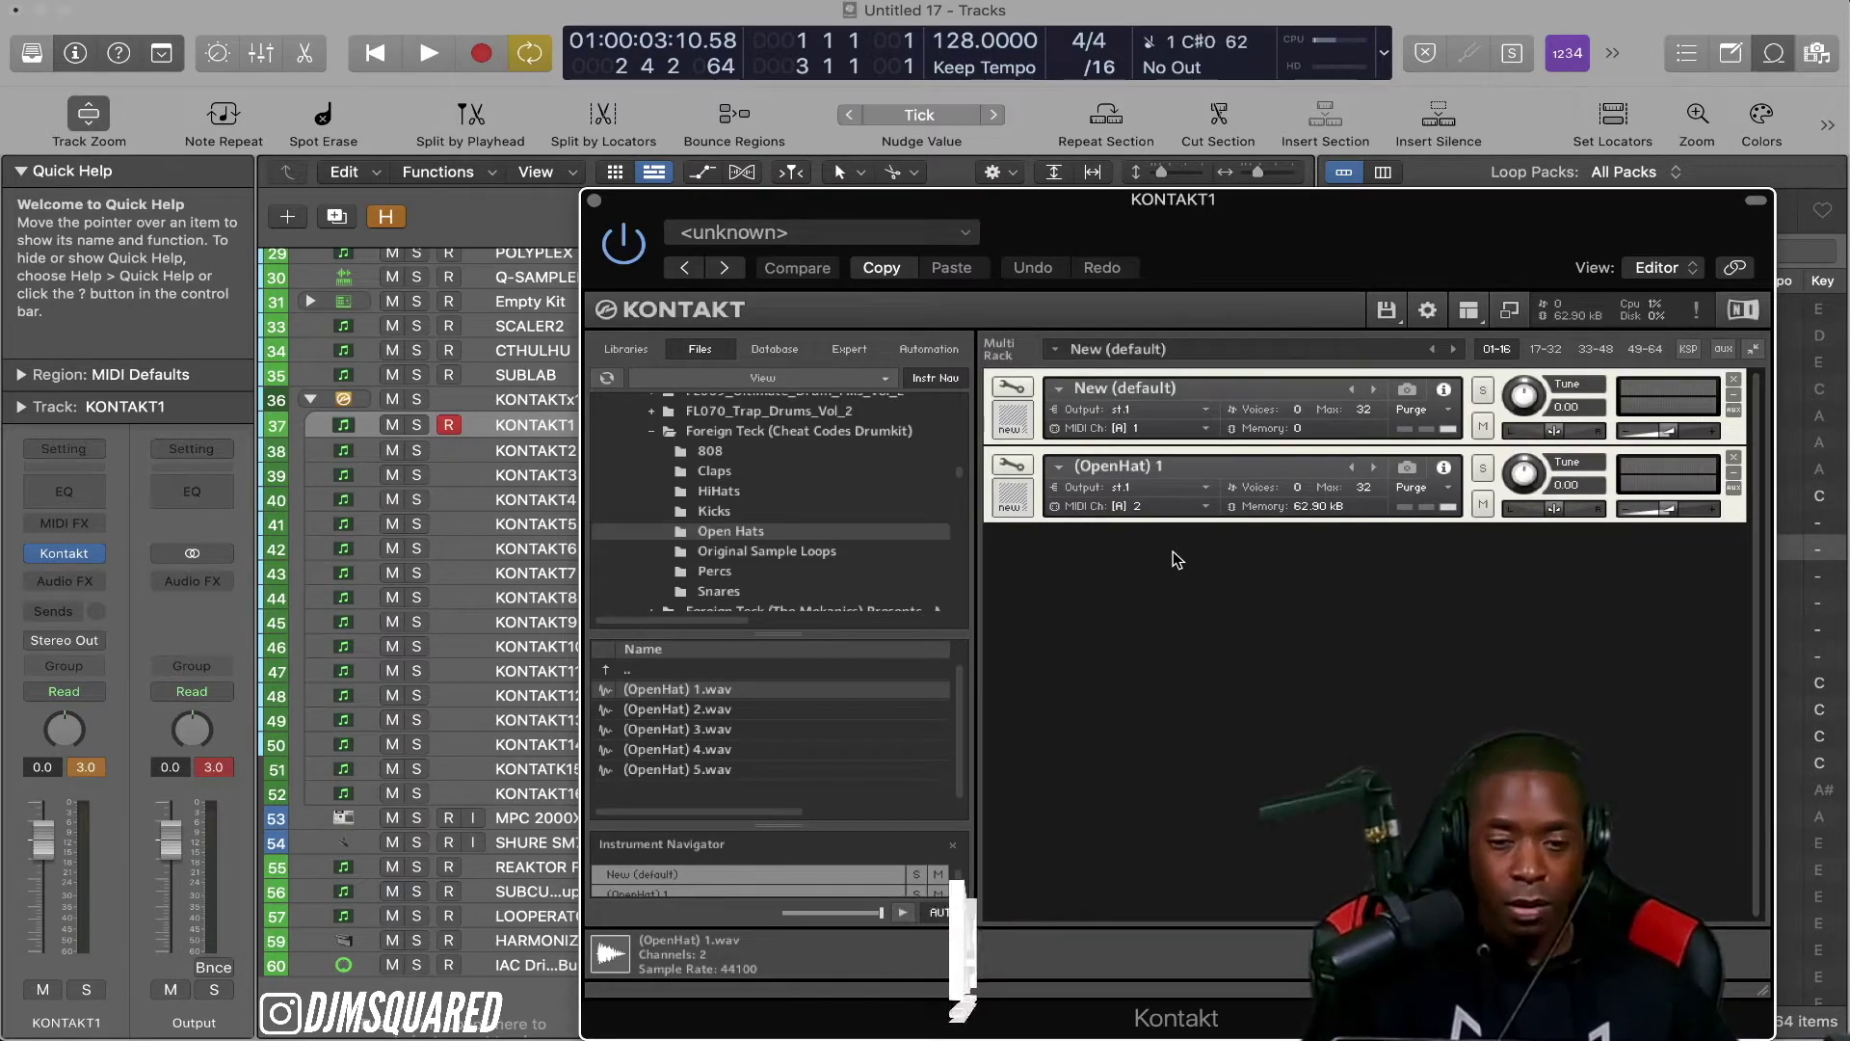
# Step: View the KONTAKT2 track's channel strip, then return to KONTAKT1 and its Kontakt window
pyautogui.click(518, 455)
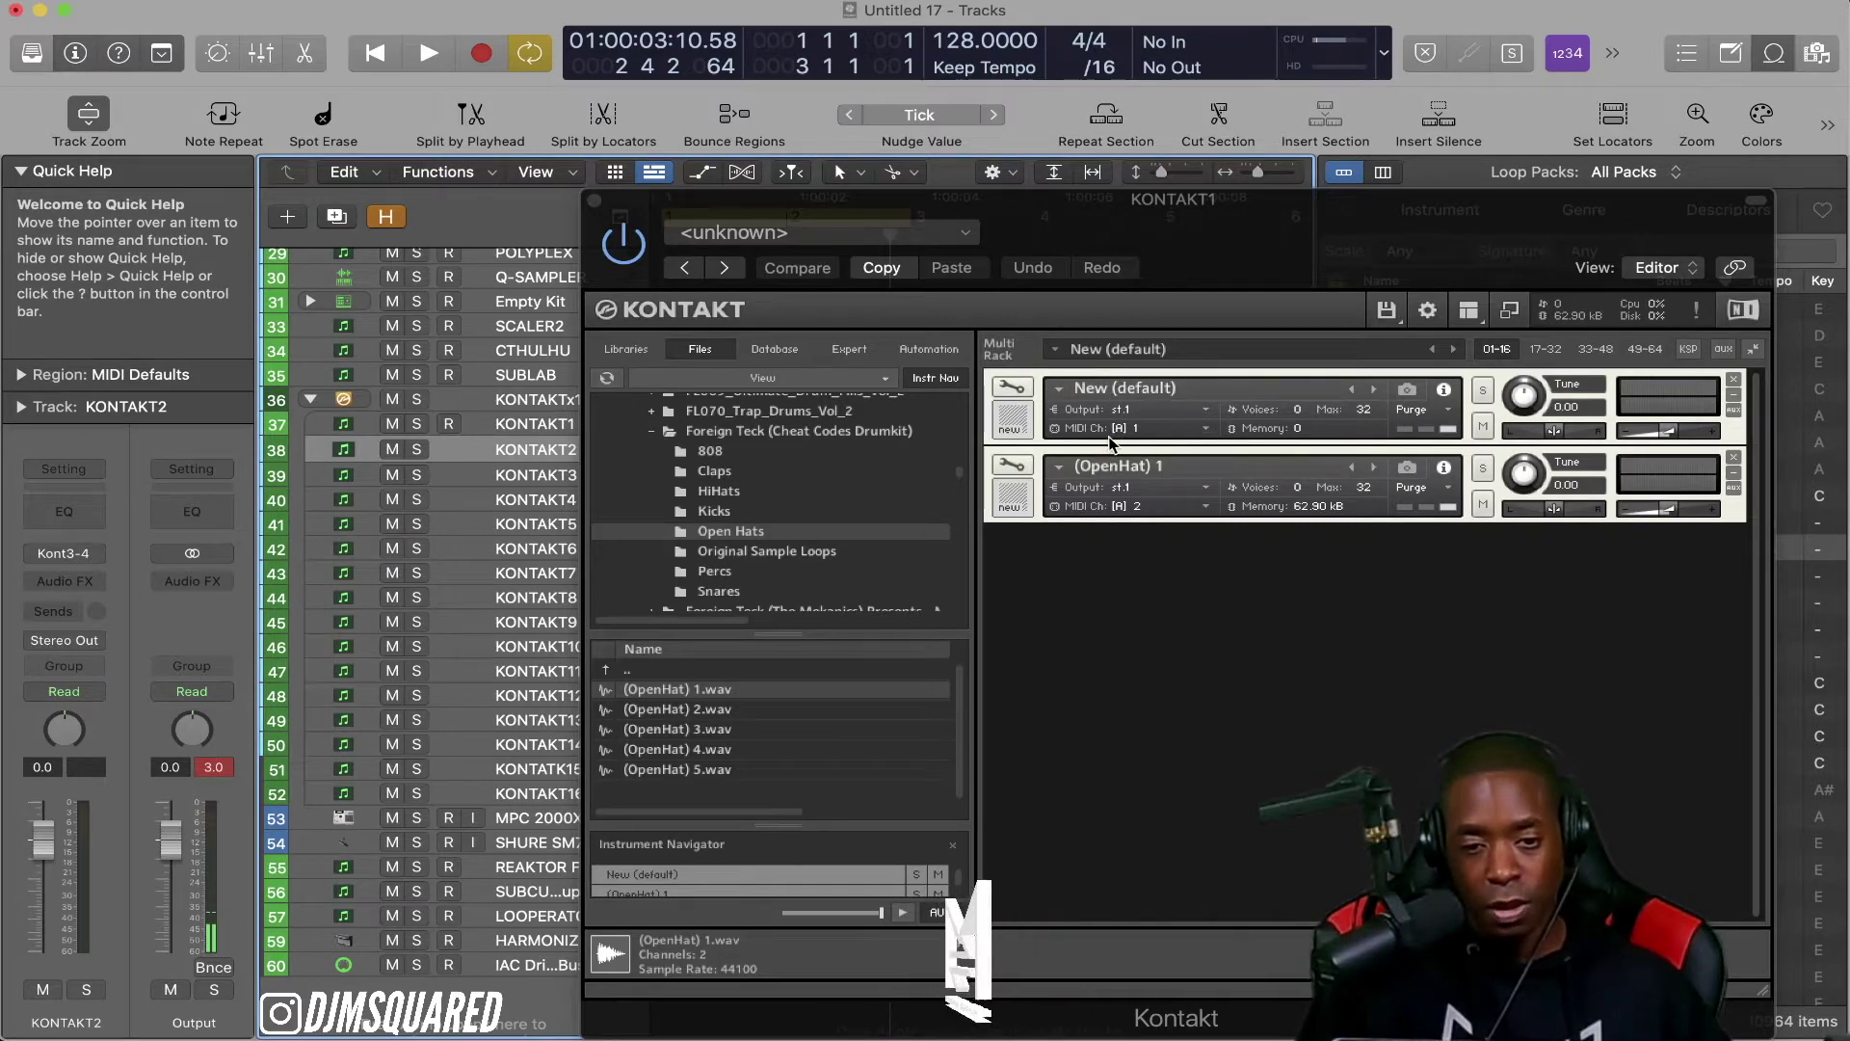
pyautogui.click(543, 424)
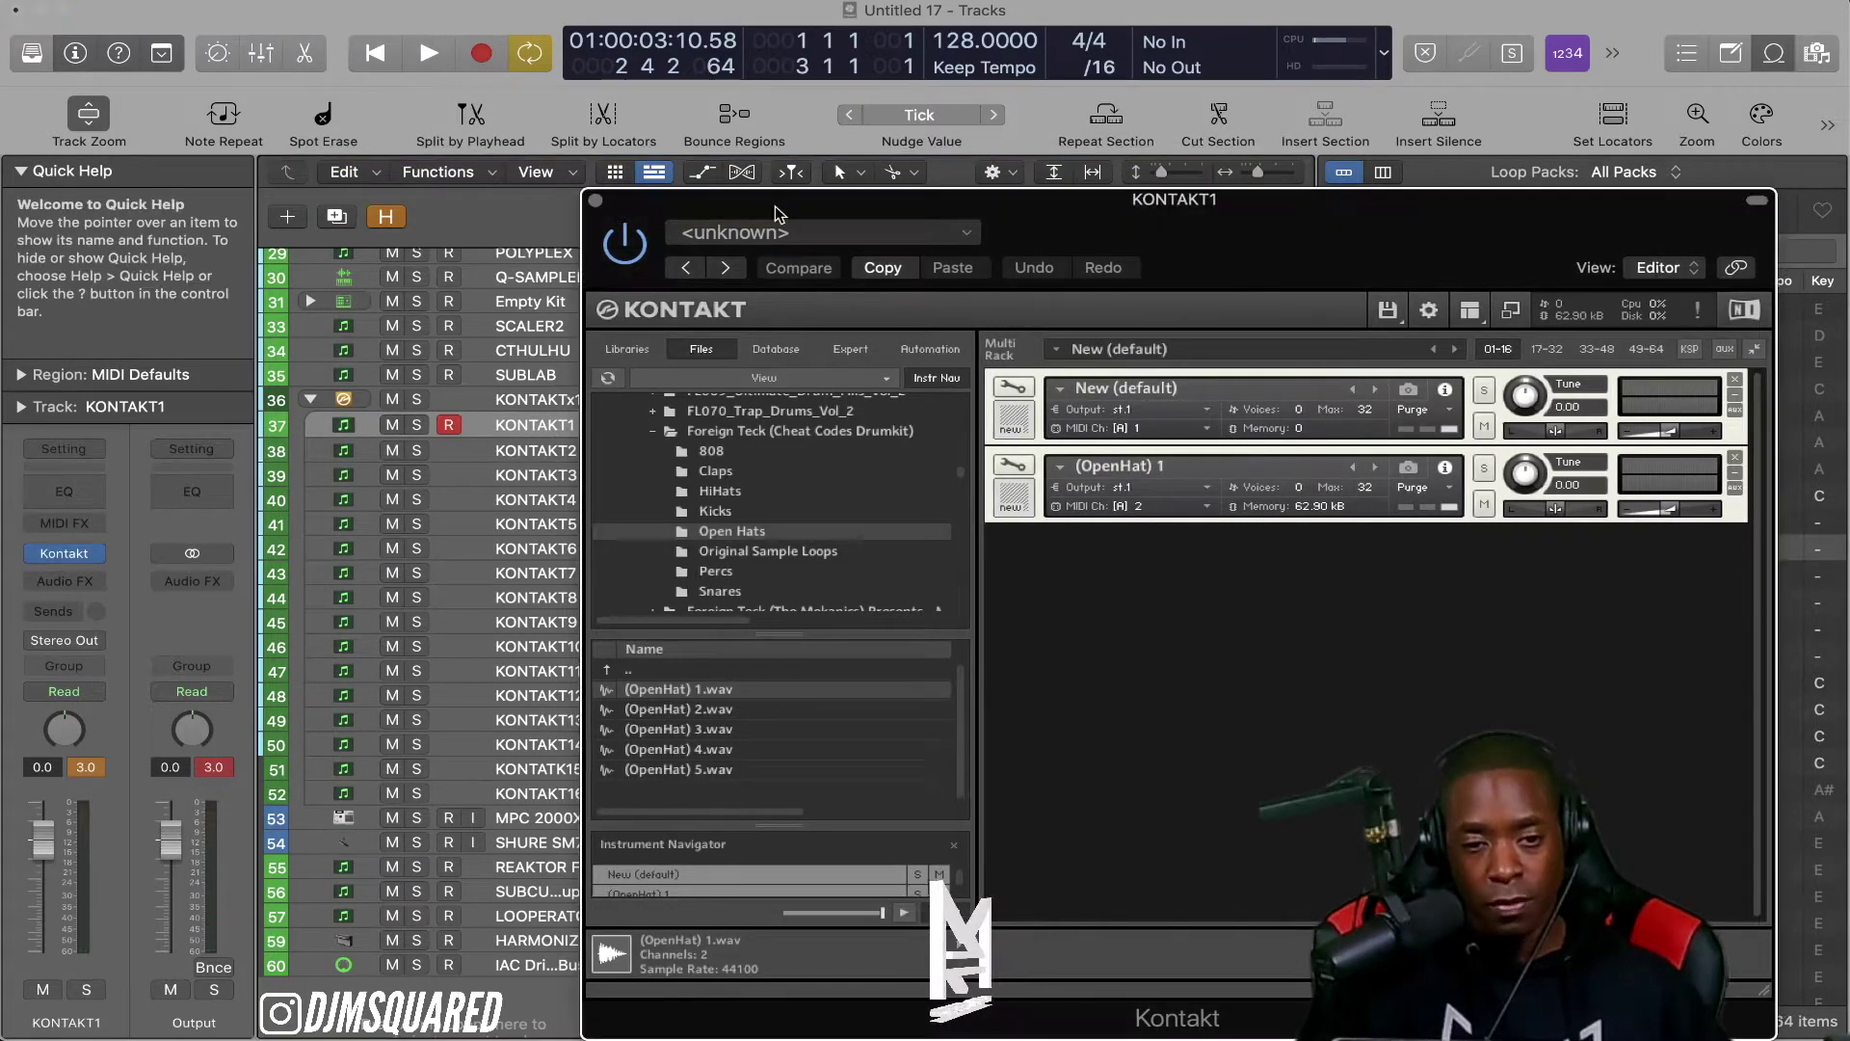
pyautogui.moveTo(776, 215); pyautogui.dragTo(825, 206)
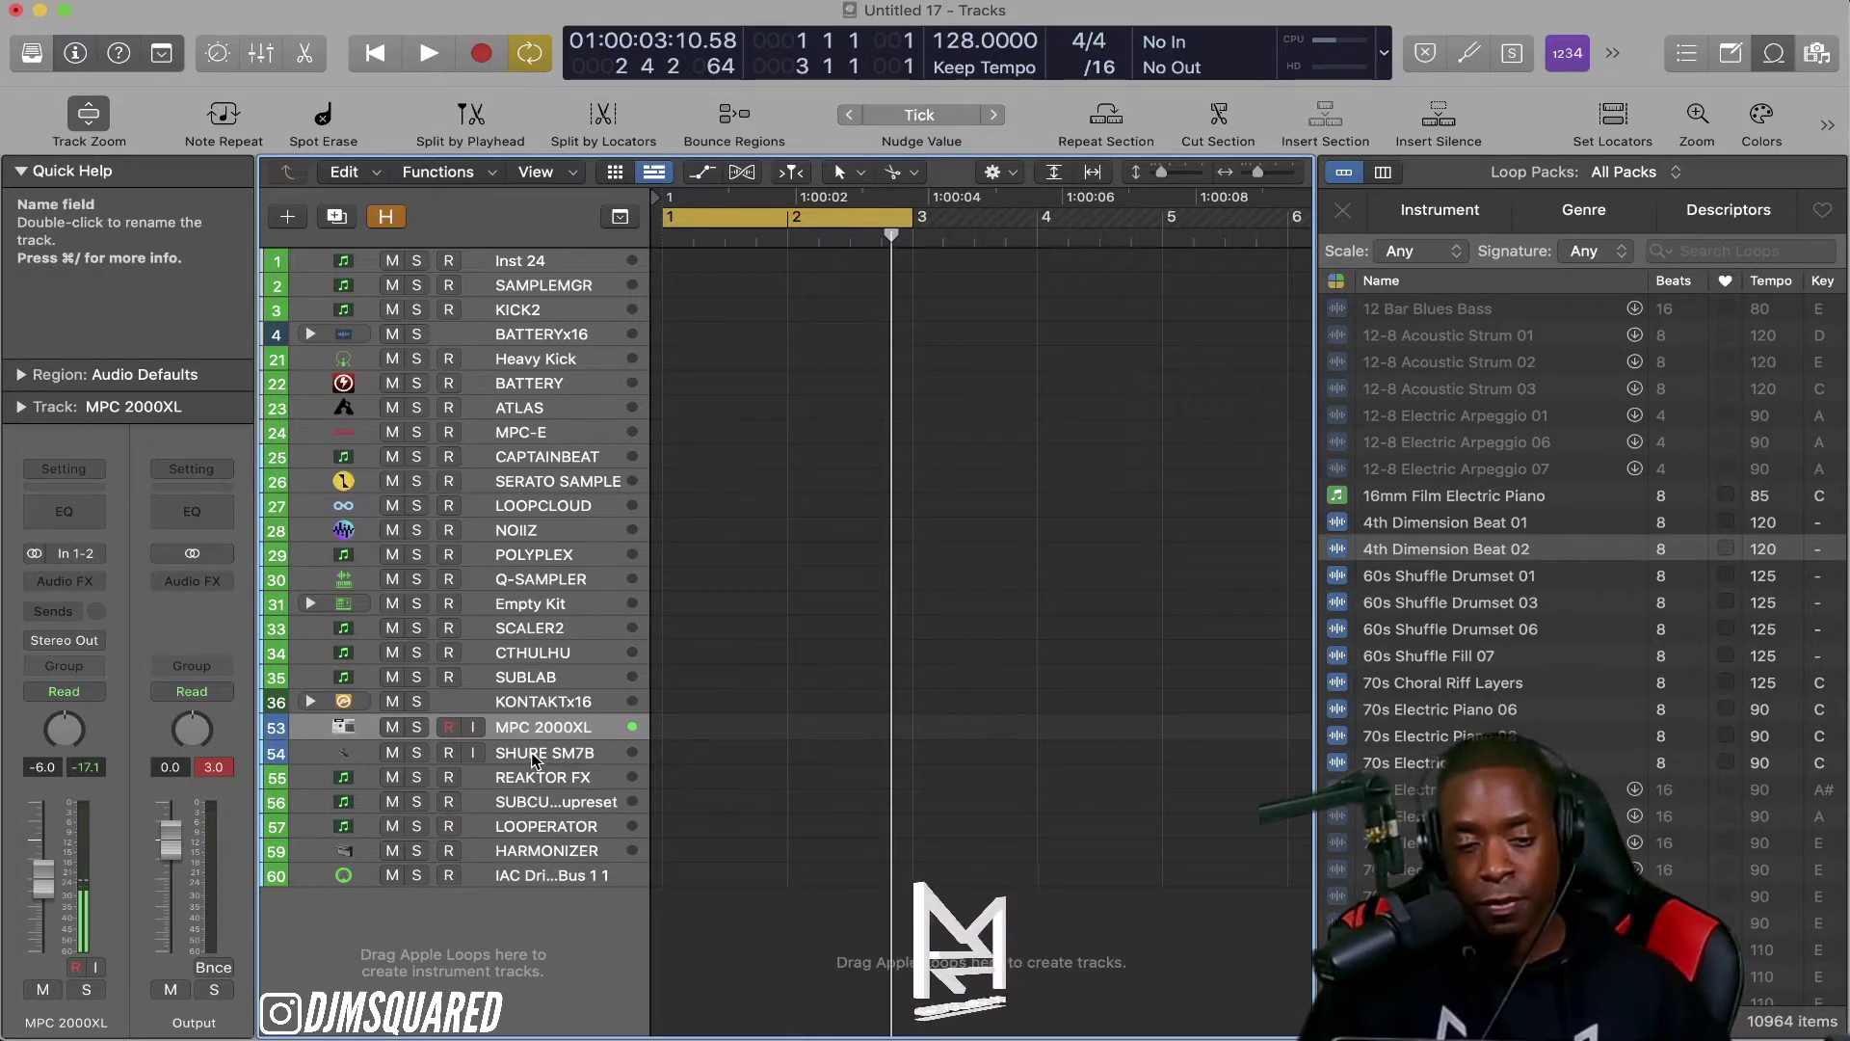
# Step: Go through the SHURE SM7B, REAKTOR FX and Serum preset tracks, and hide the loop browser
pyautogui.click(635, 753)
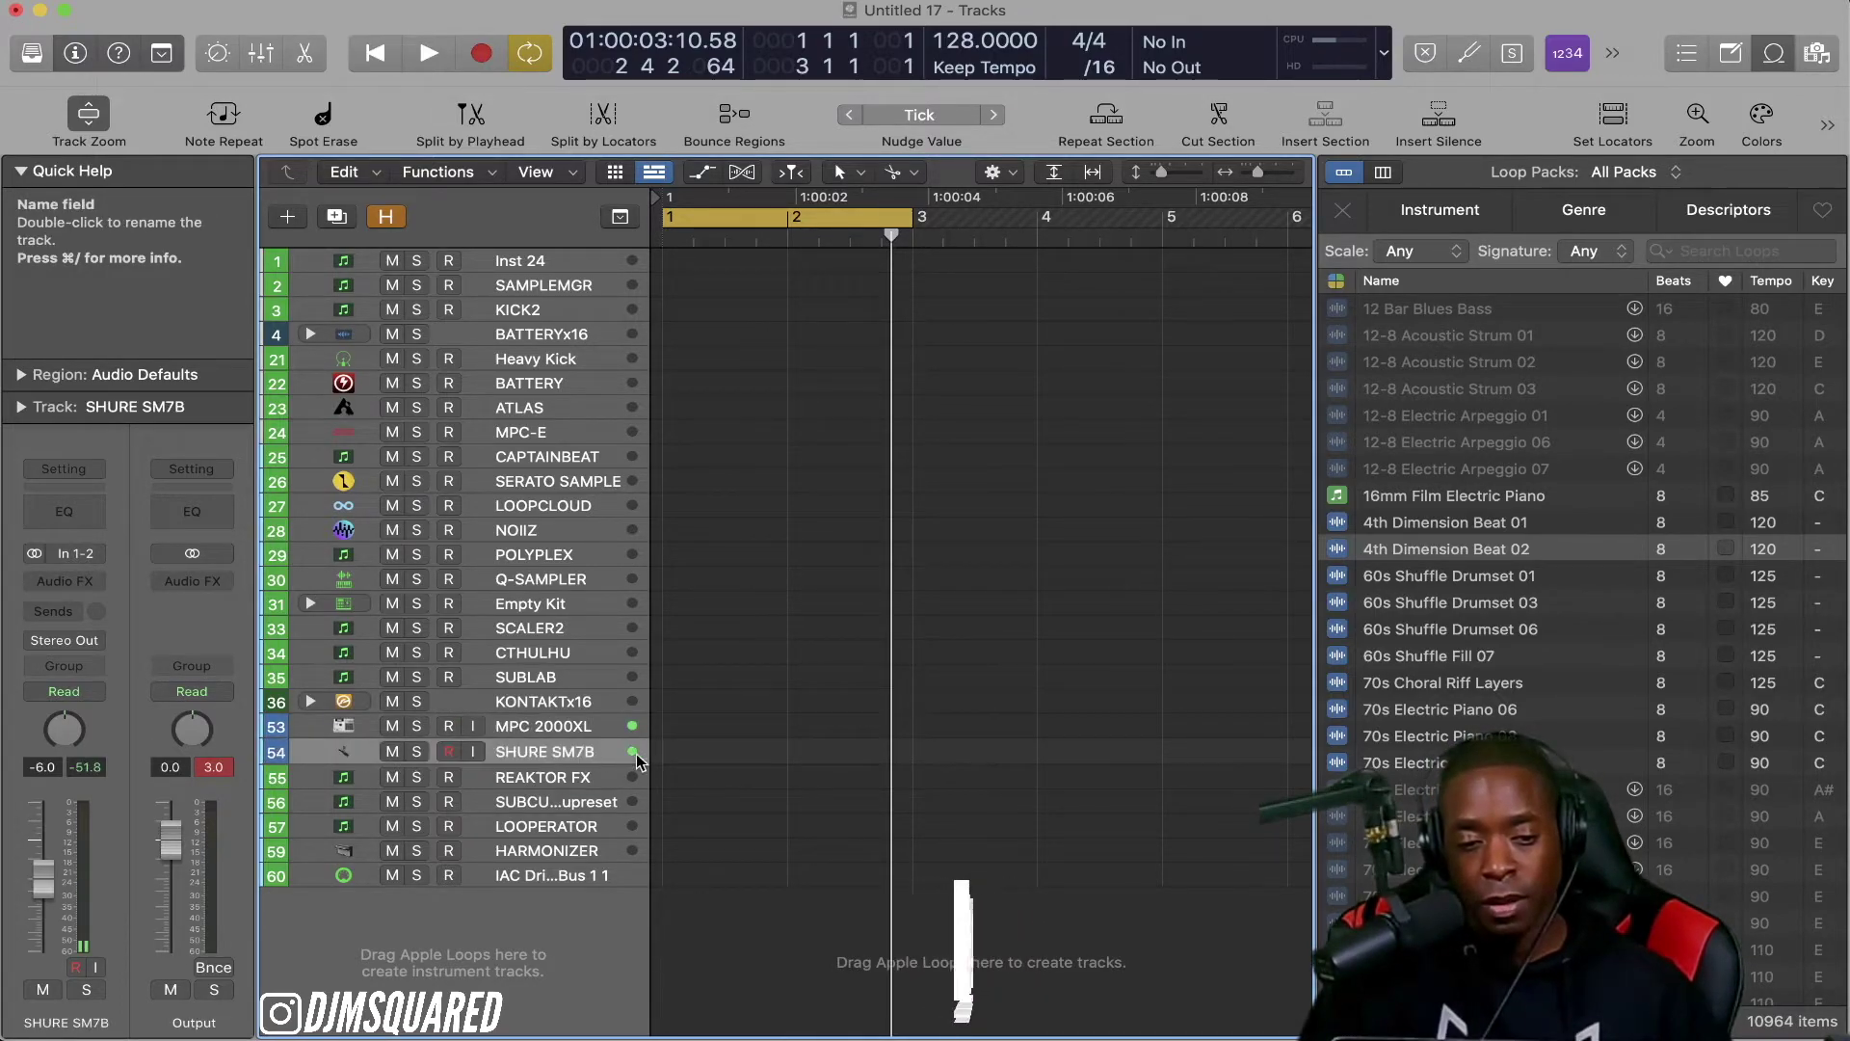
pyautogui.click(520, 778)
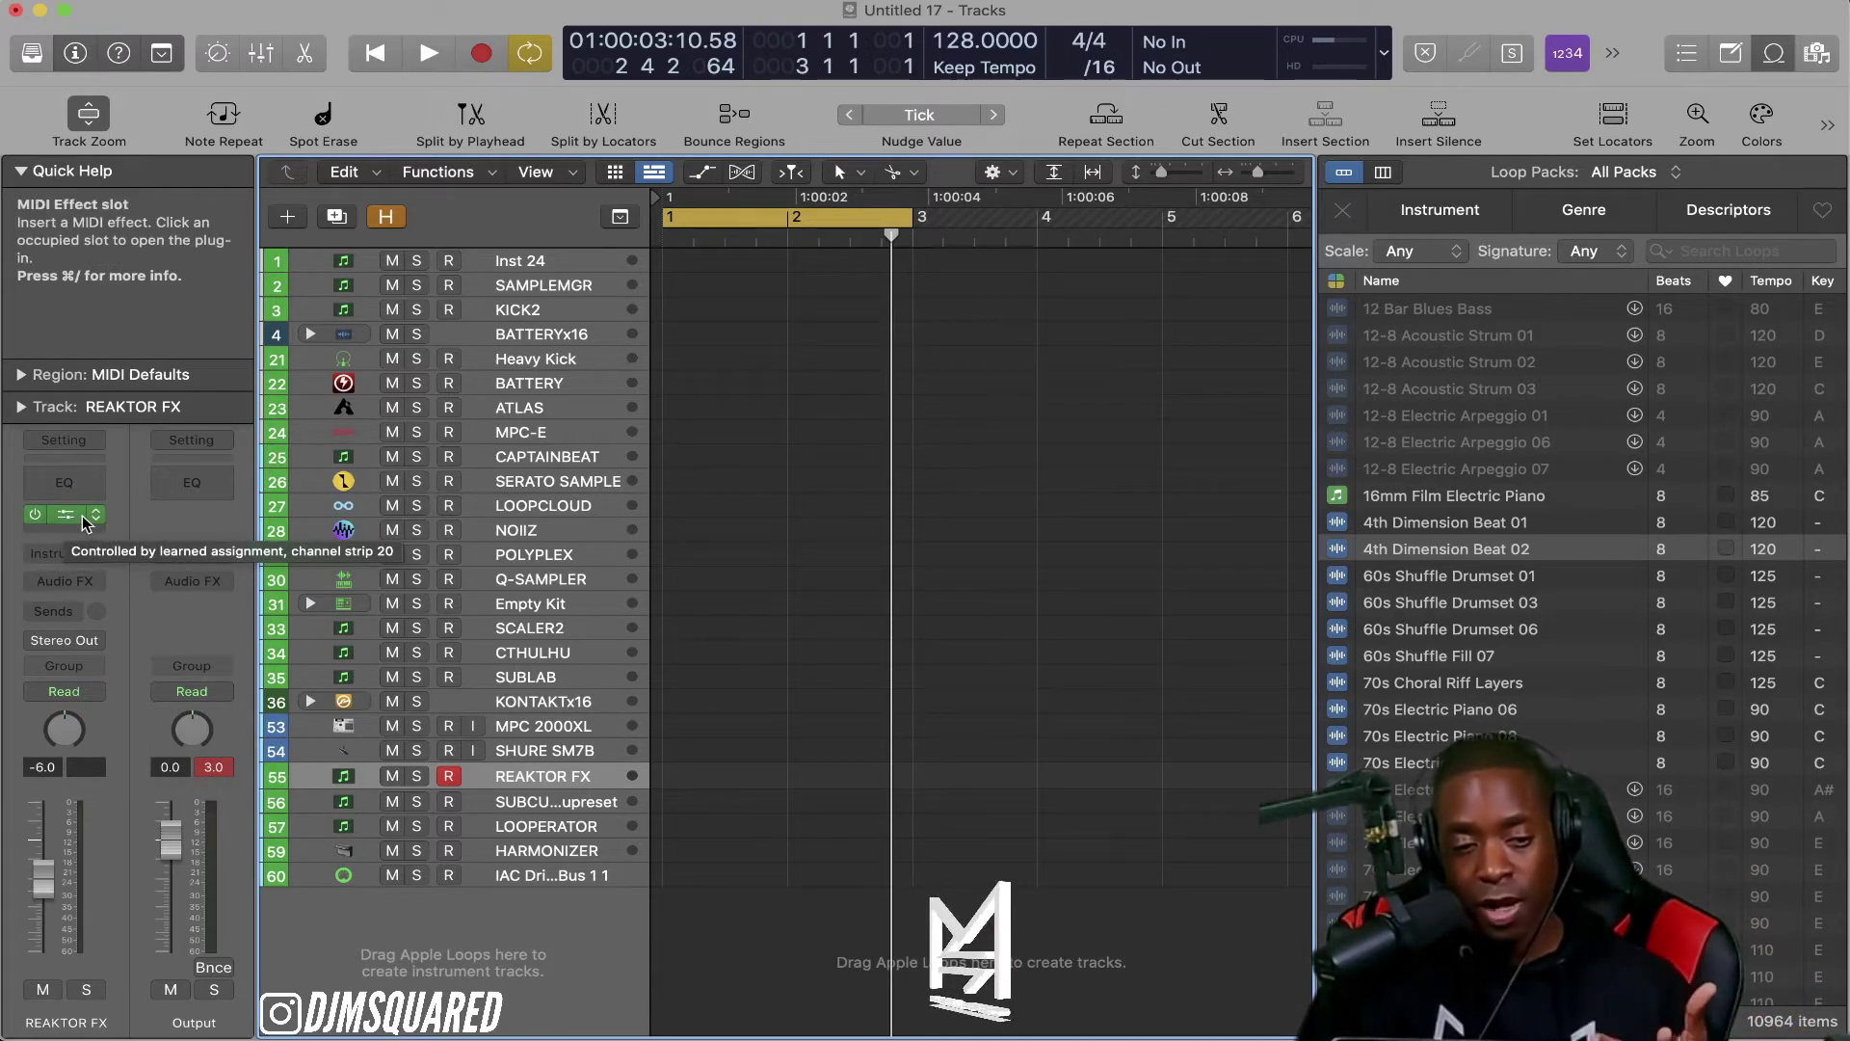
pyautogui.click(529, 801)
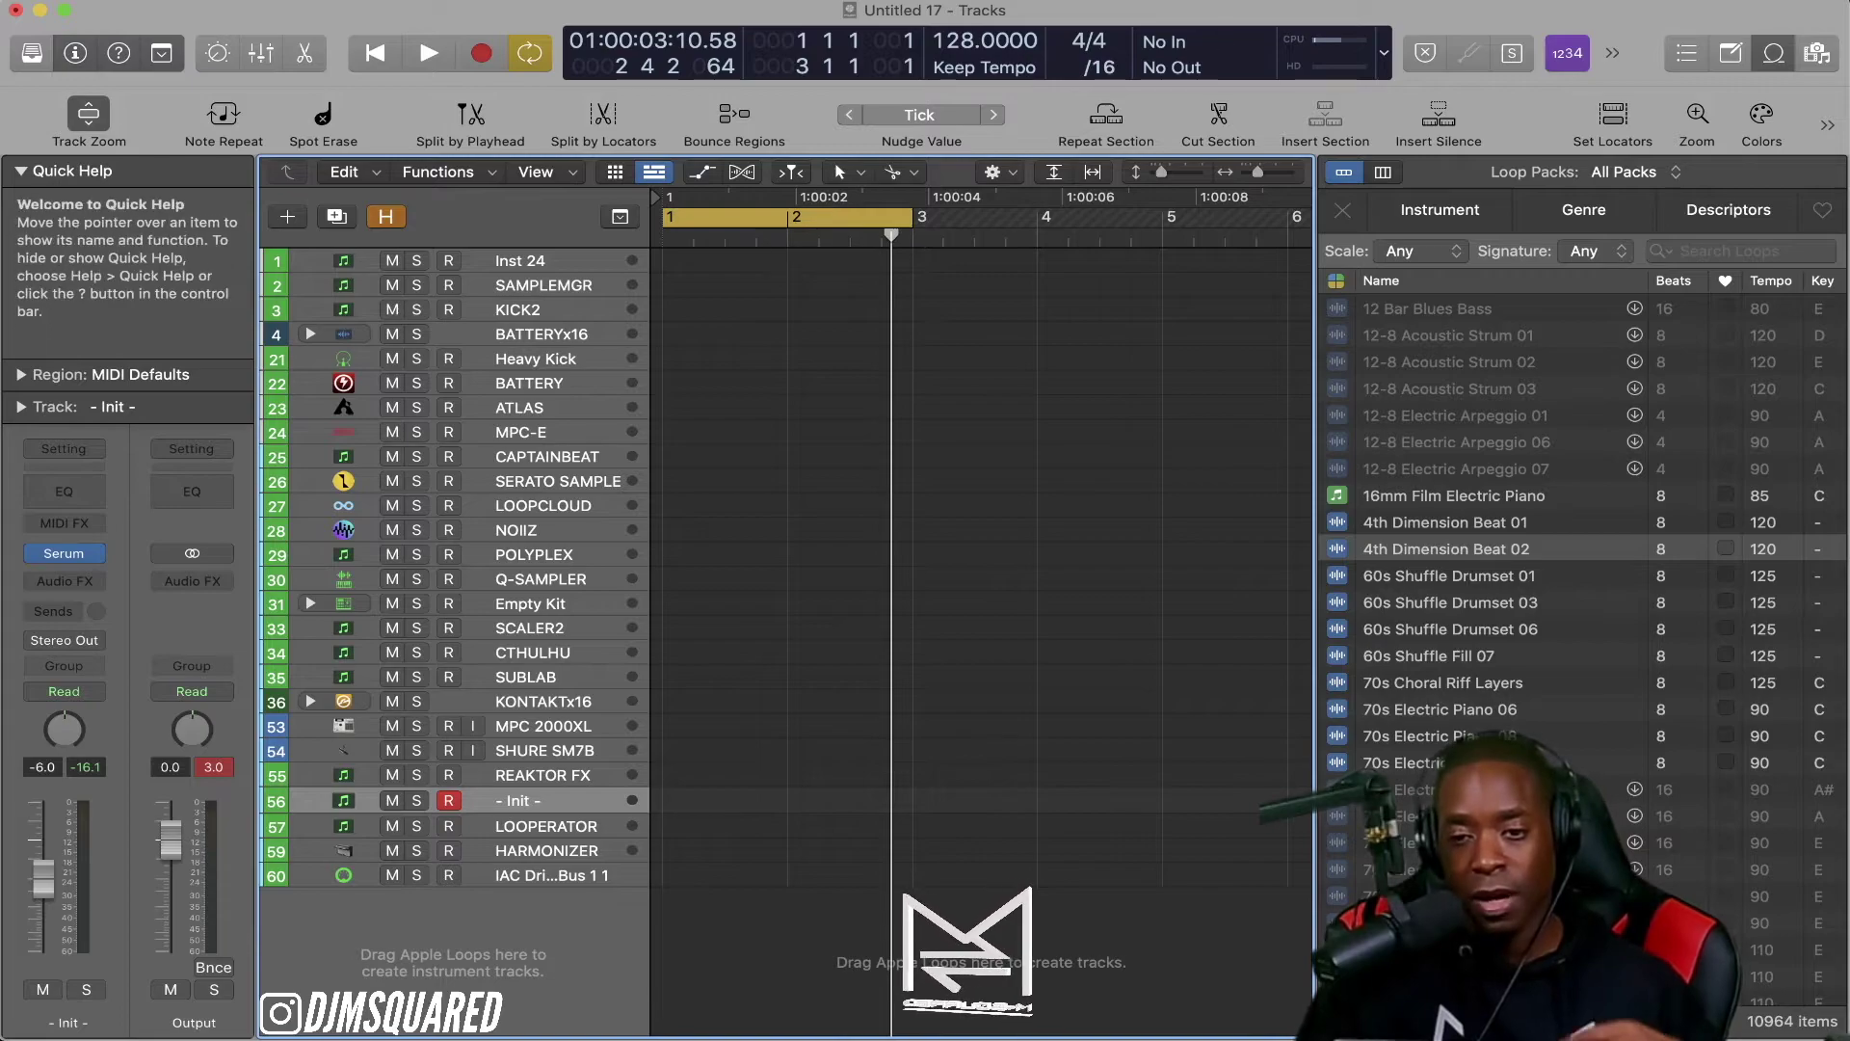
pyautogui.click(1774, 55)
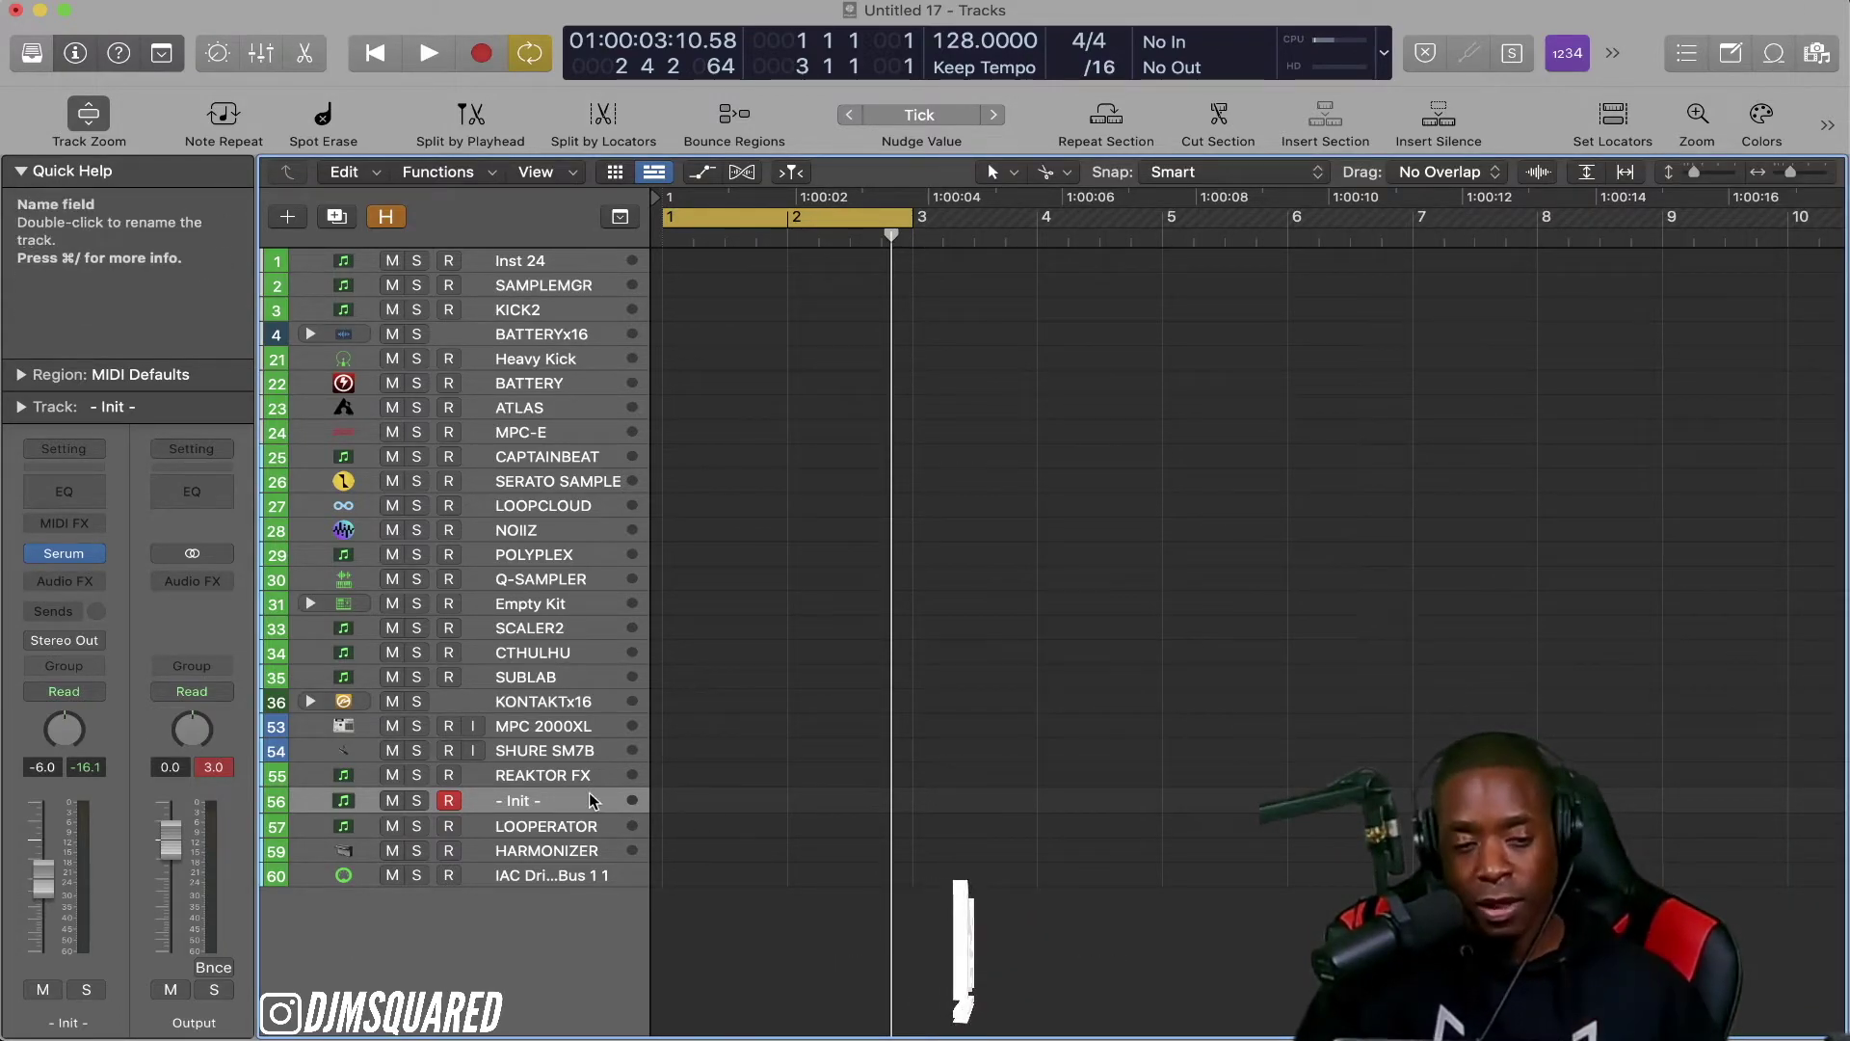
# Step: Open Looperator on the LOOPERATOR track to show its effect sequencer, and close it again
pyautogui.click(539, 822)
pyautogui.moveTo(67, 559)
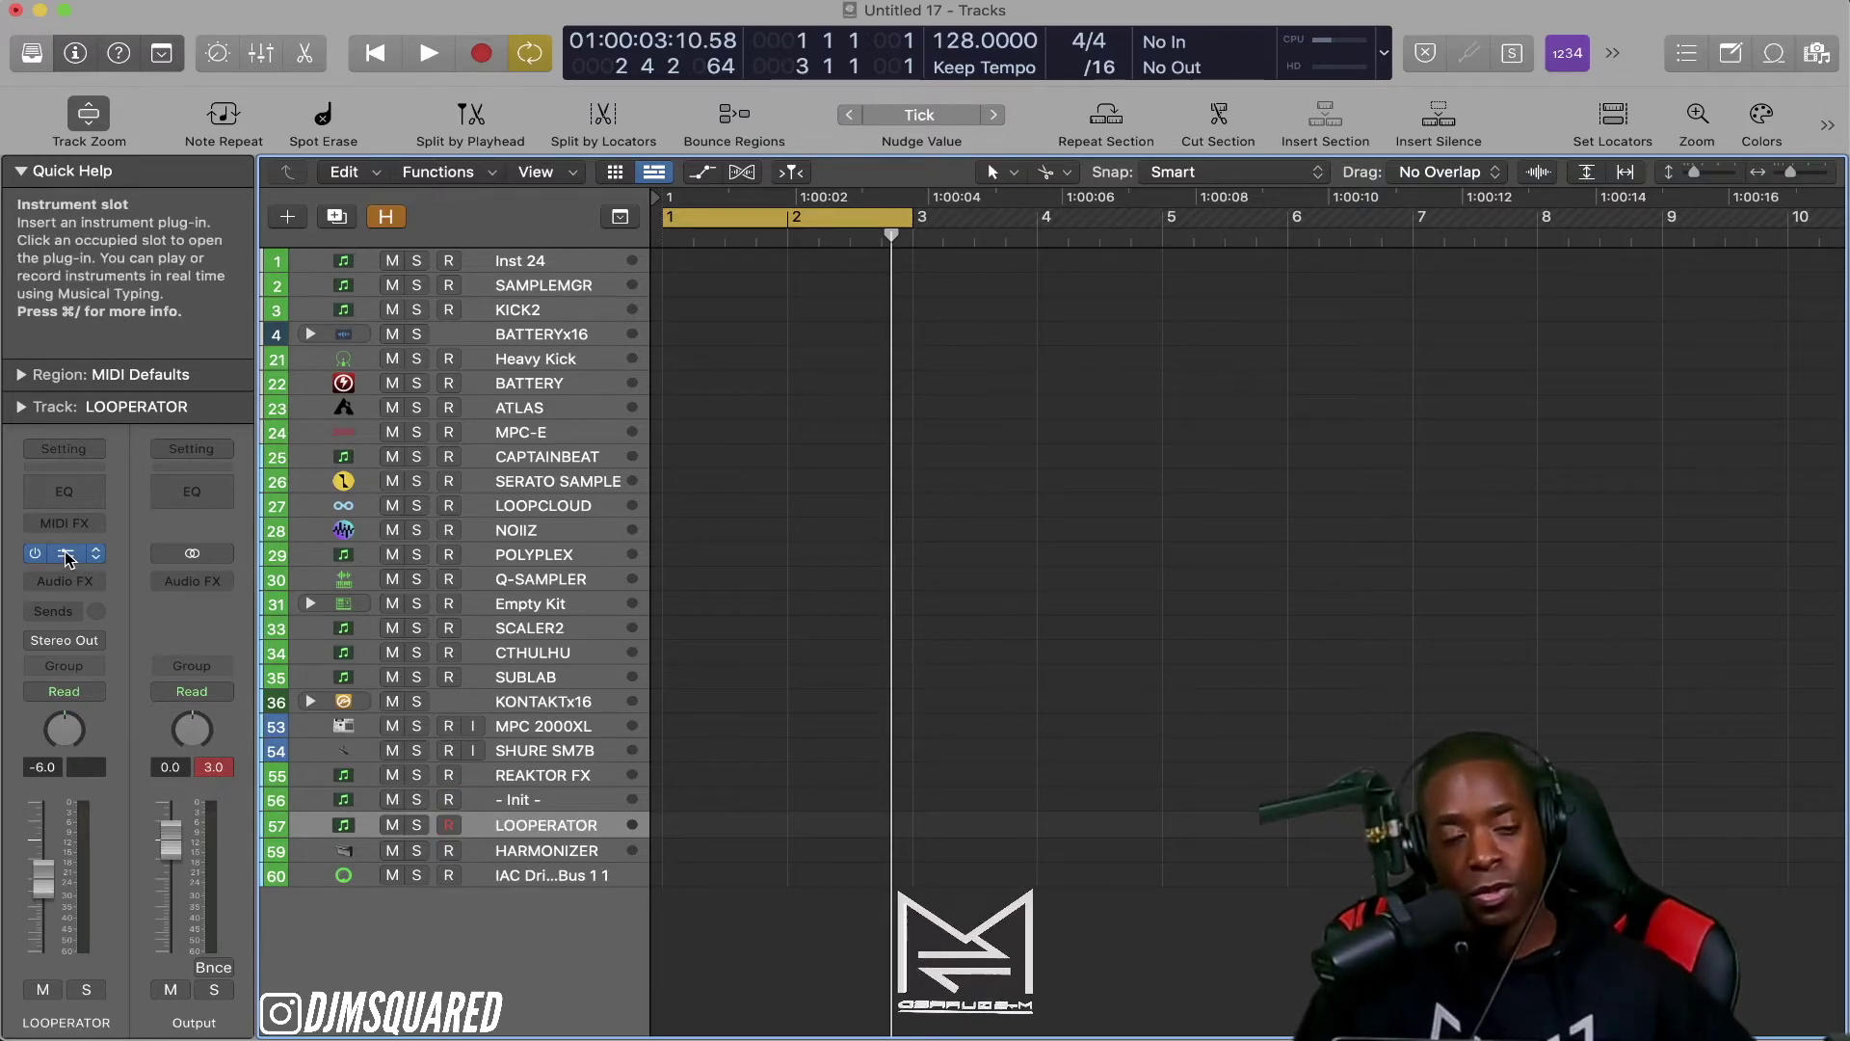
pyautogui.click(65, 555)
pyautogui.moveTo(1252, 233); pyautogui.dragTo(1308, 178)
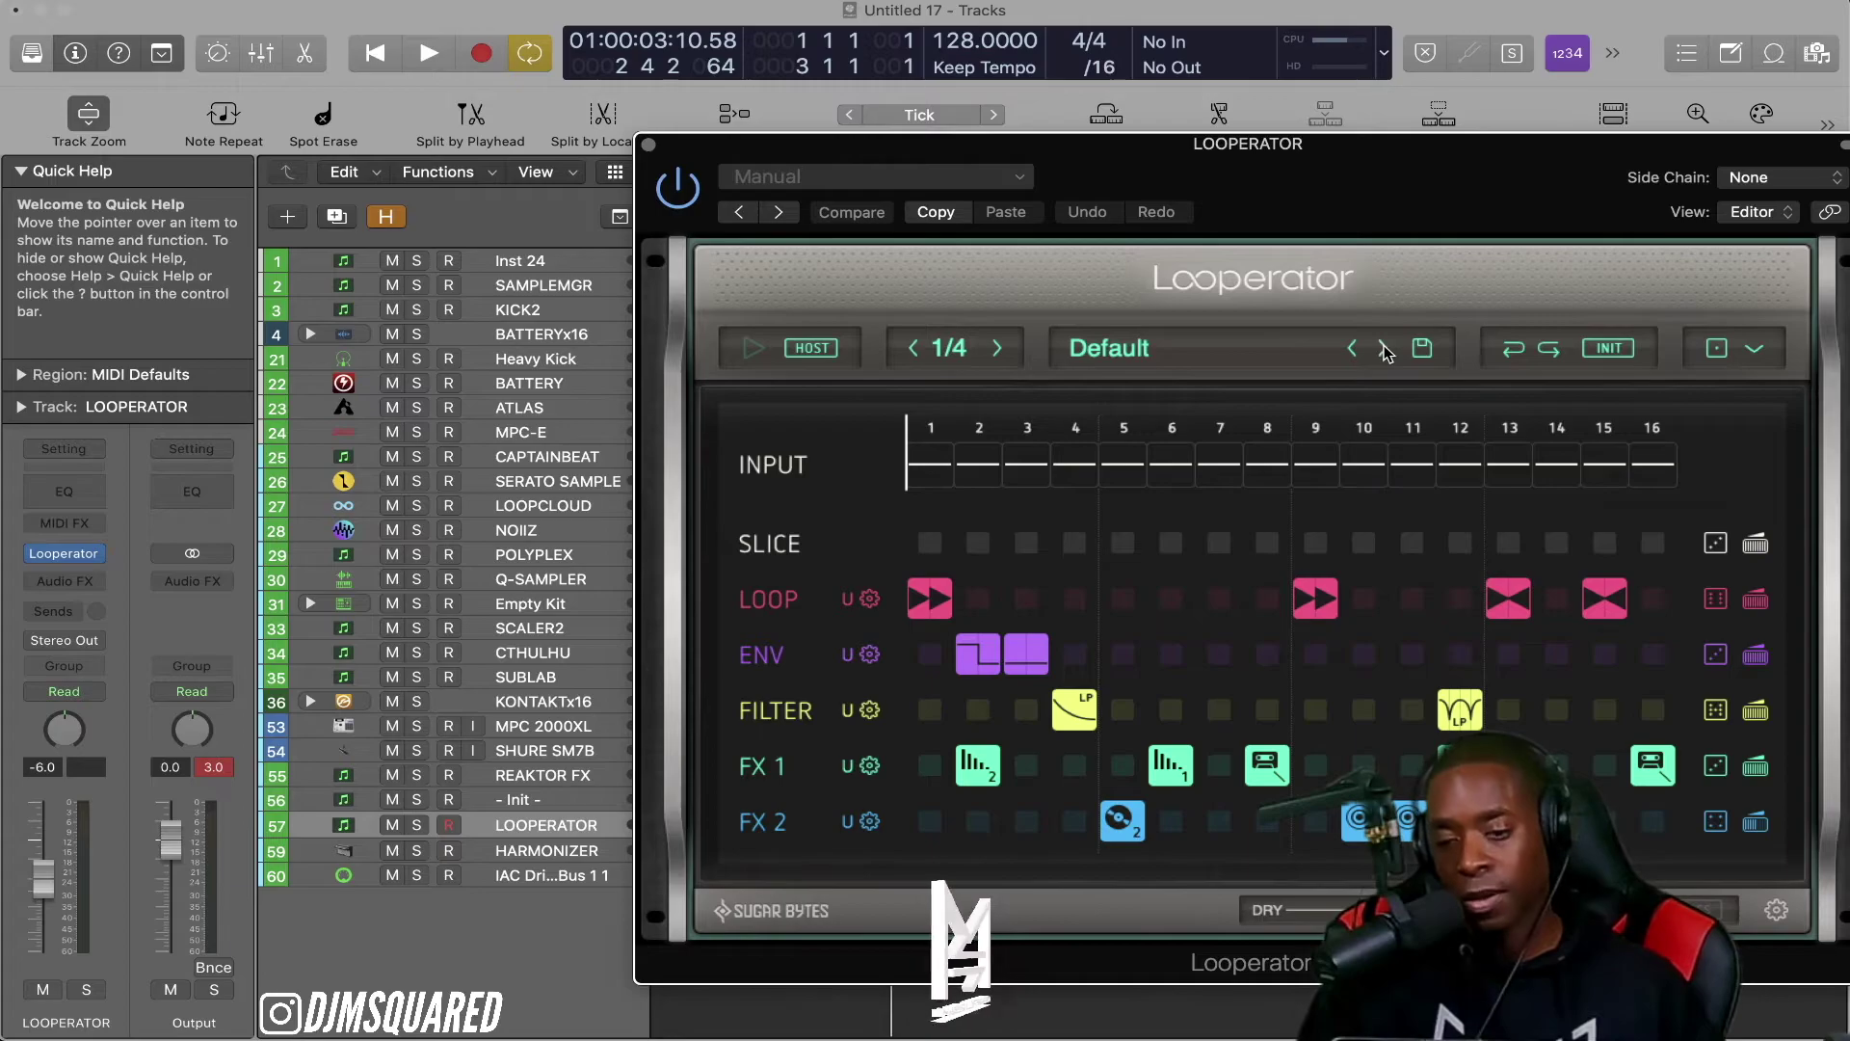
pyautogui.press('super+w')
# Step: Review the HARMONIZER track's instrument choices without changing its E-Piano, and select the IAC Driver Bus 1 track
pyautogui.click(528, 849)
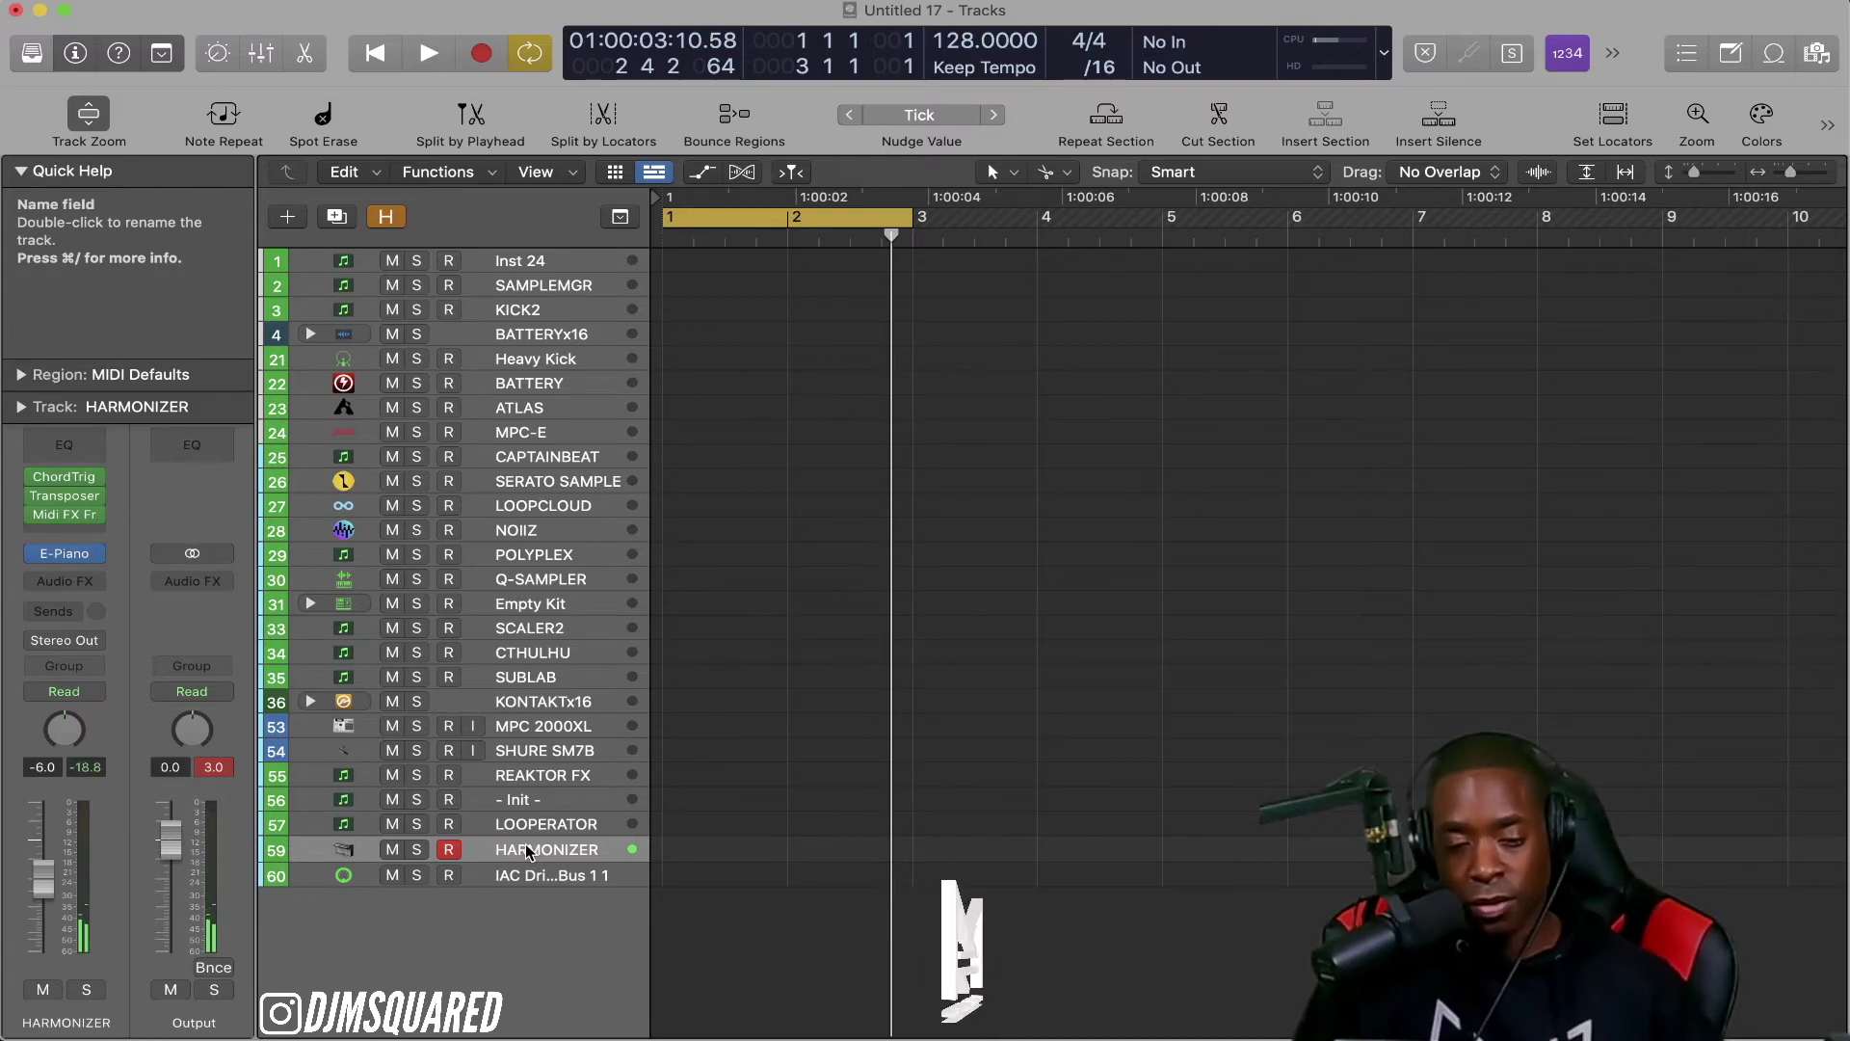
pyautogui.click(64, 554)
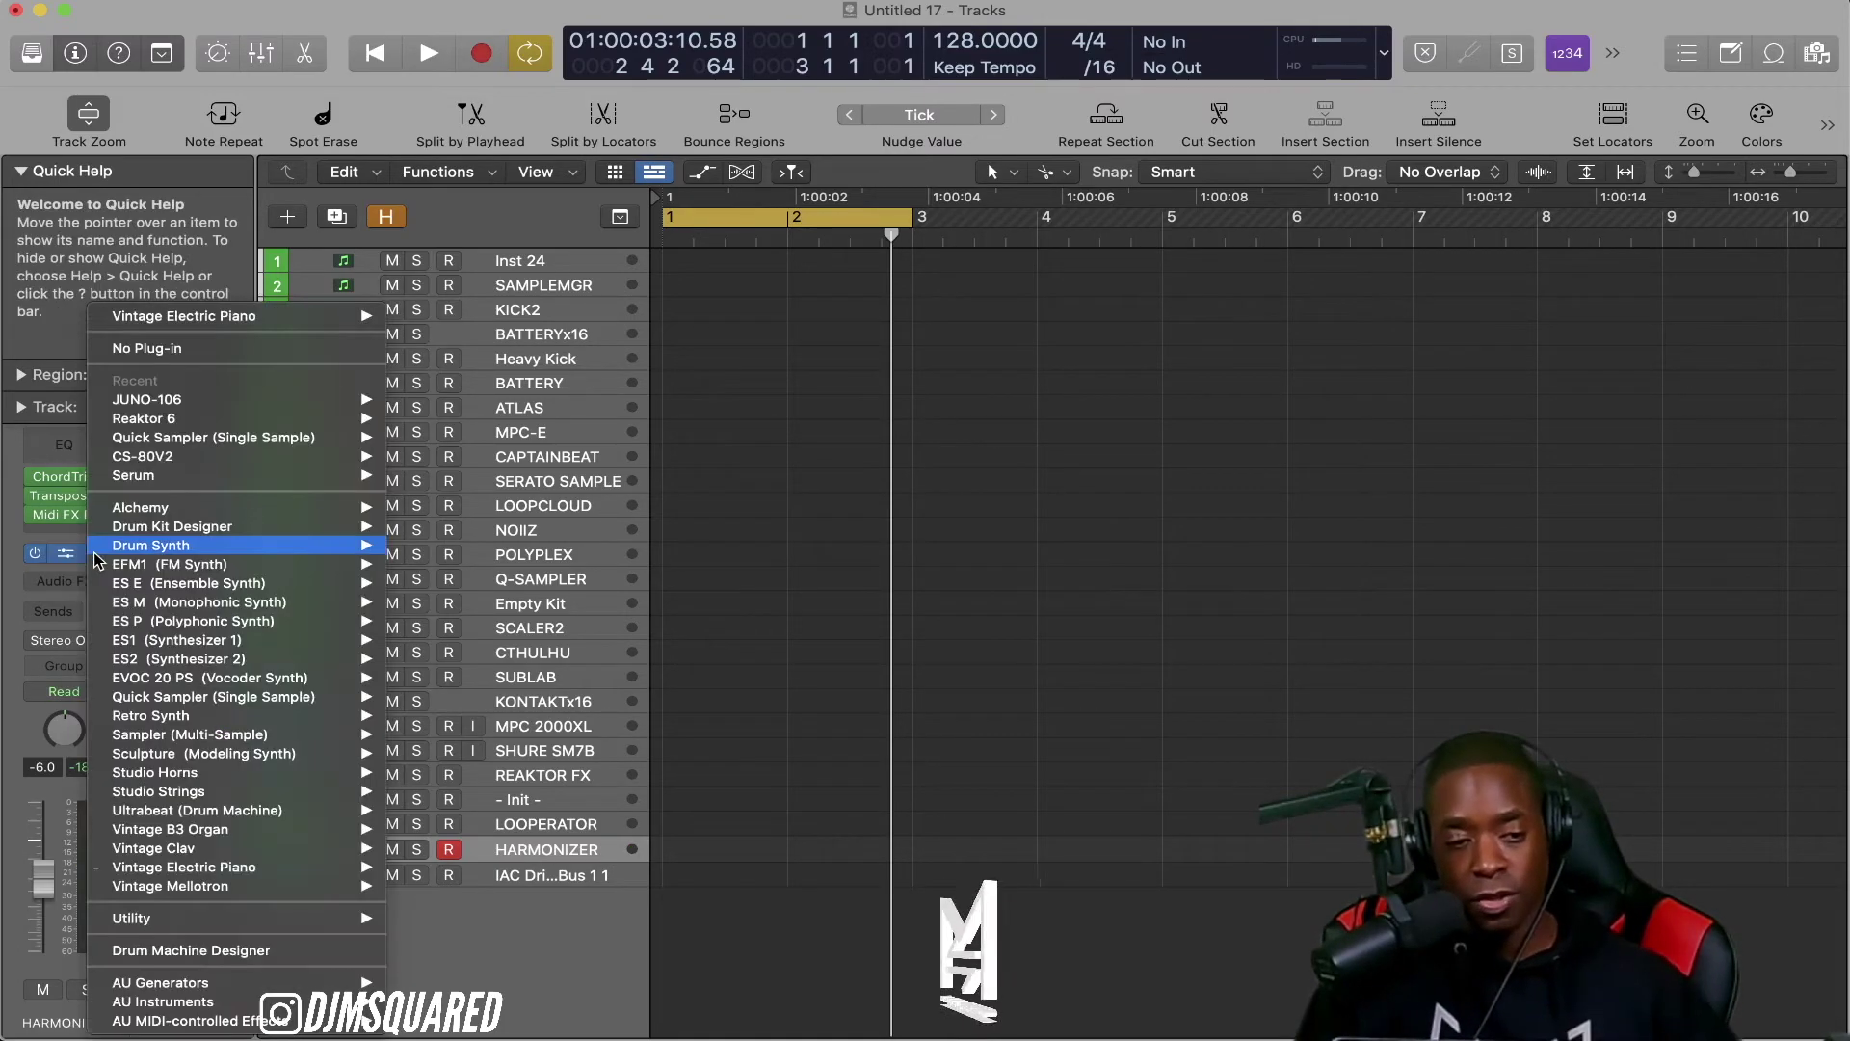
pyautogui.click(213, 193)
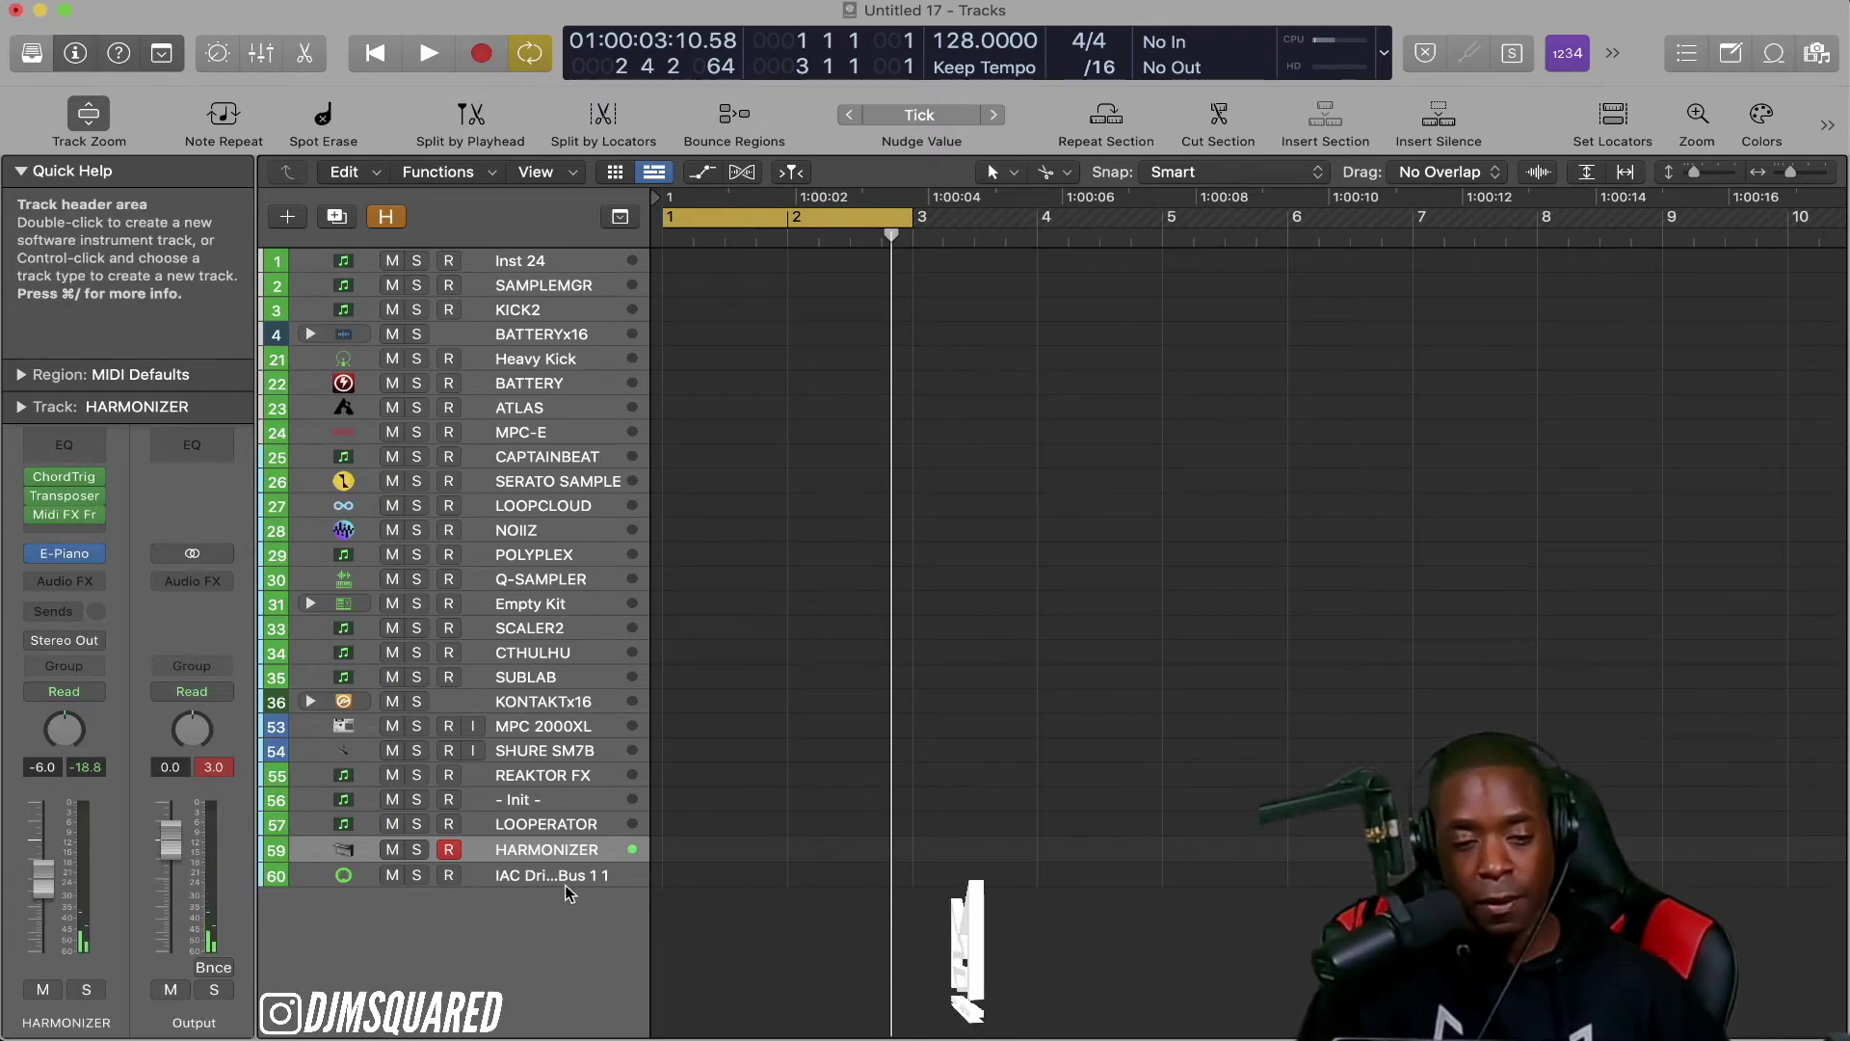
pyautogui.click(552, 877)
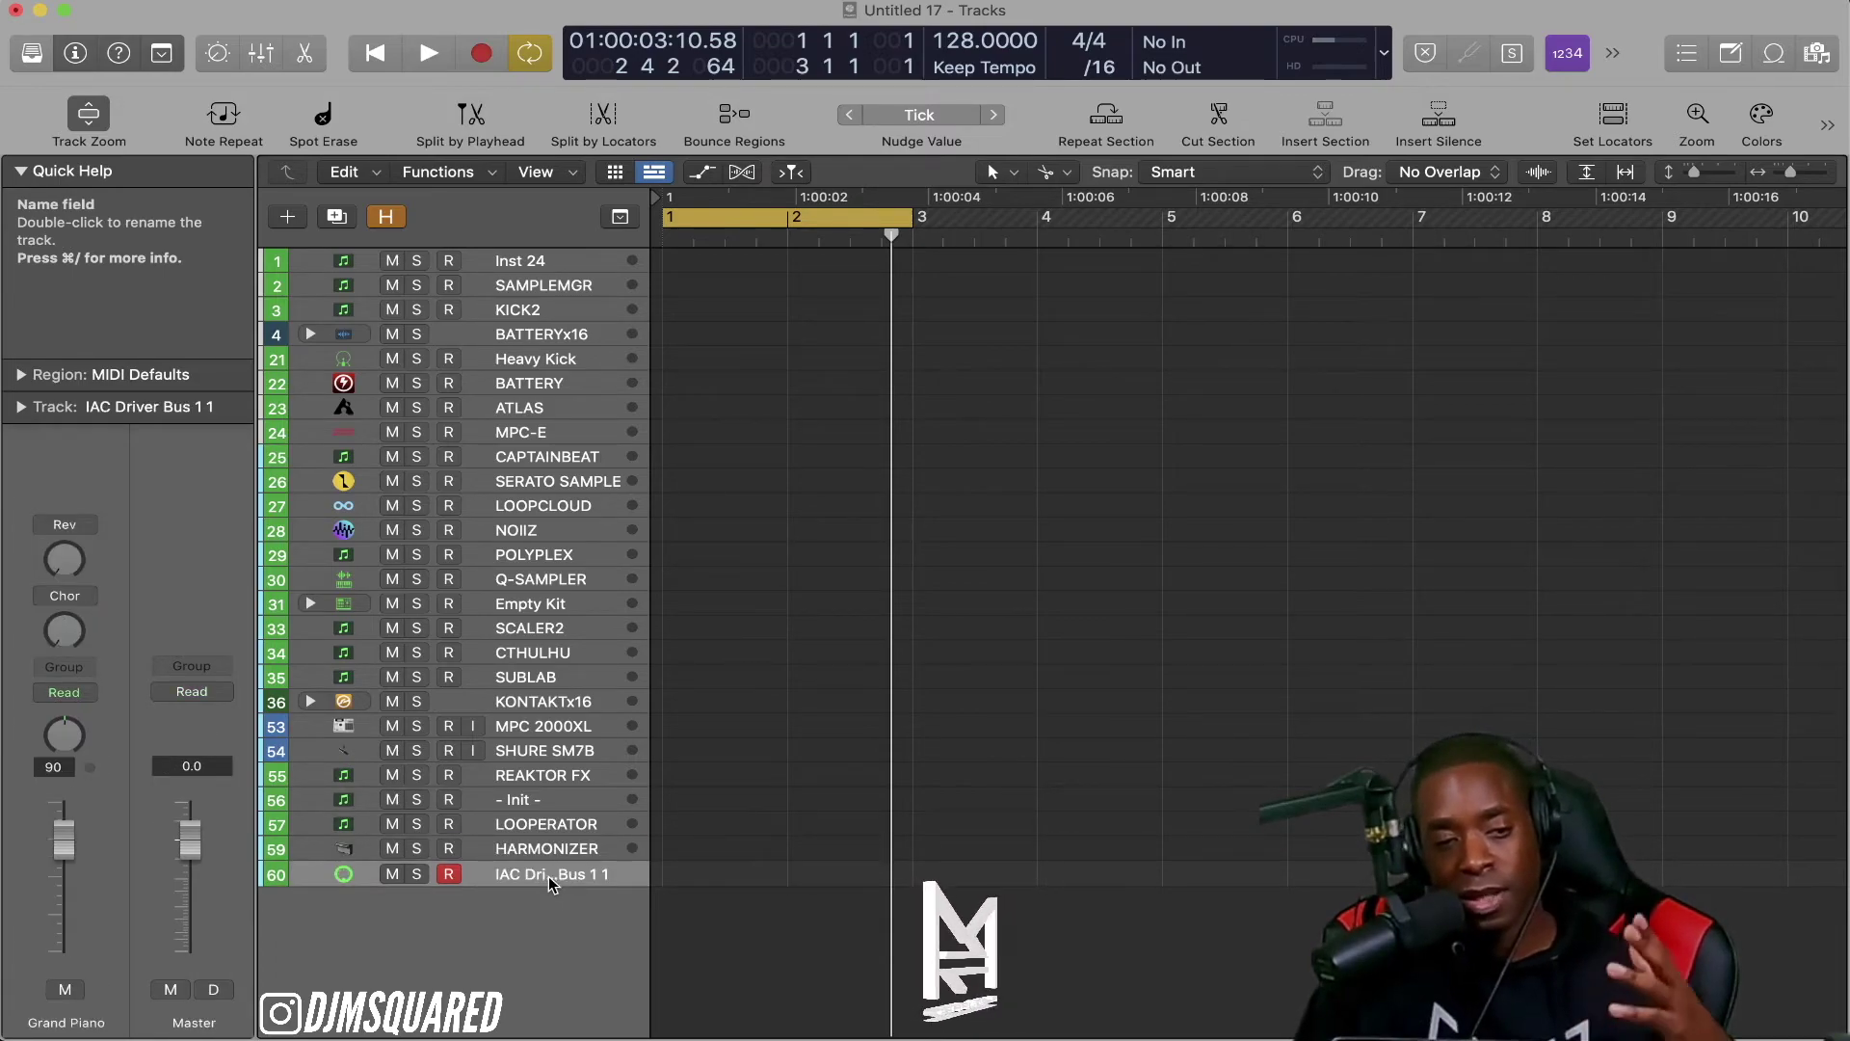